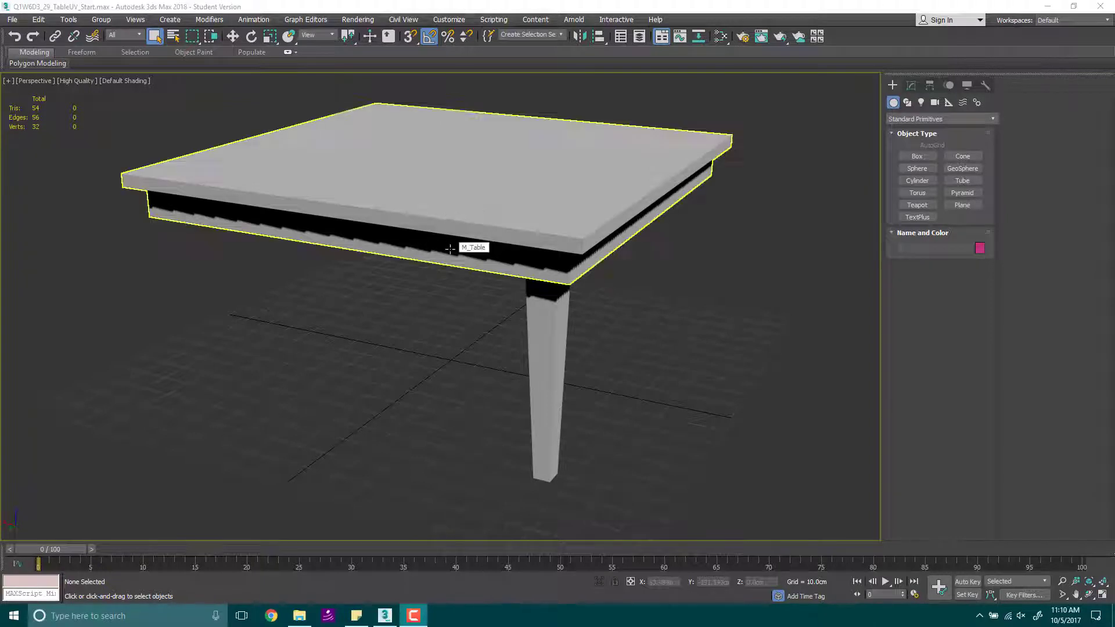
# Step: Select the tabletop object and inspect the table model from several angles
pyautogui.click(511, 227)
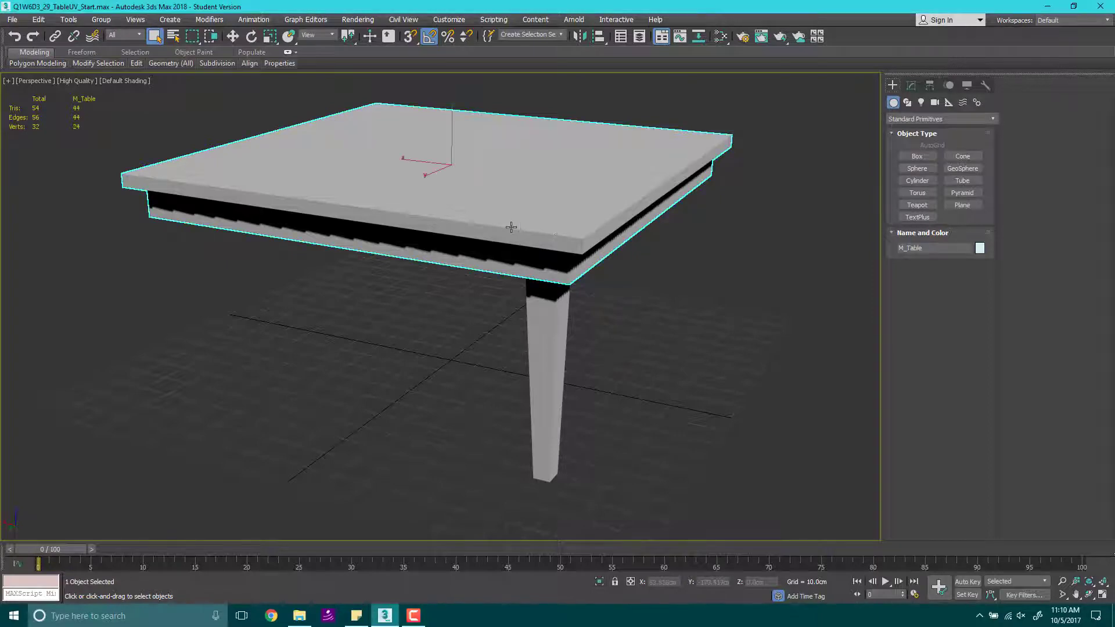
pyautogui.moveTo(532, 242)
pyautogui.keyDown('alt'); pyautogui.mouseDown(button='middle')
pyautogui.moveTo(526, 251)
pyautogui.moveTo(564, 224)
pyautogui.moveTo(552, 187)
pyautogui.moveTo(530, 185)
pyautogui.moveTo(511, 204)
pyautogui.moveTo(515, 194)
pyautogui.moveTo(513, 274)
pyautogui.moveTo(540, 198)
pyautogui.moveTo(588, 228)
pyautogui.moveTo(540, 252)
pyautogui.mouseUp(button='middle'); pyautogui.keyUp('alt')
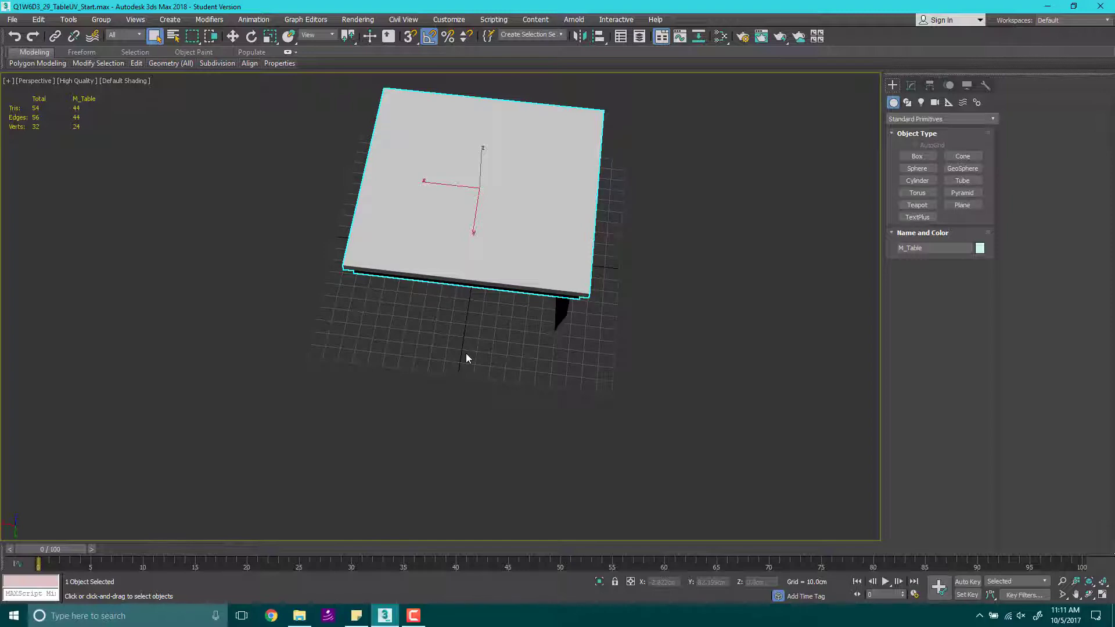
pyautogui.moveTo(480, 343)
pyautogui.keyDown('alt'); pyautogui.mouseDown(button='middle')
pyautogui.moveTo(546, 292)
pyautogui.moveTo(553, 235)
pyautogui.moveTo(550, 289)
pyautogui.moveTo(519, 309)
pyautogui.moveTo(580, 215)
pyautogui.moveTo(524, 208)
pyautogui.moveTo(514, 250)
pyautogui.moveTo(471, 319)
pyautogui.moveTo(482, 334)
pyautogui.mouseUp(button='middle'); pyautogui.keyUp('alt')
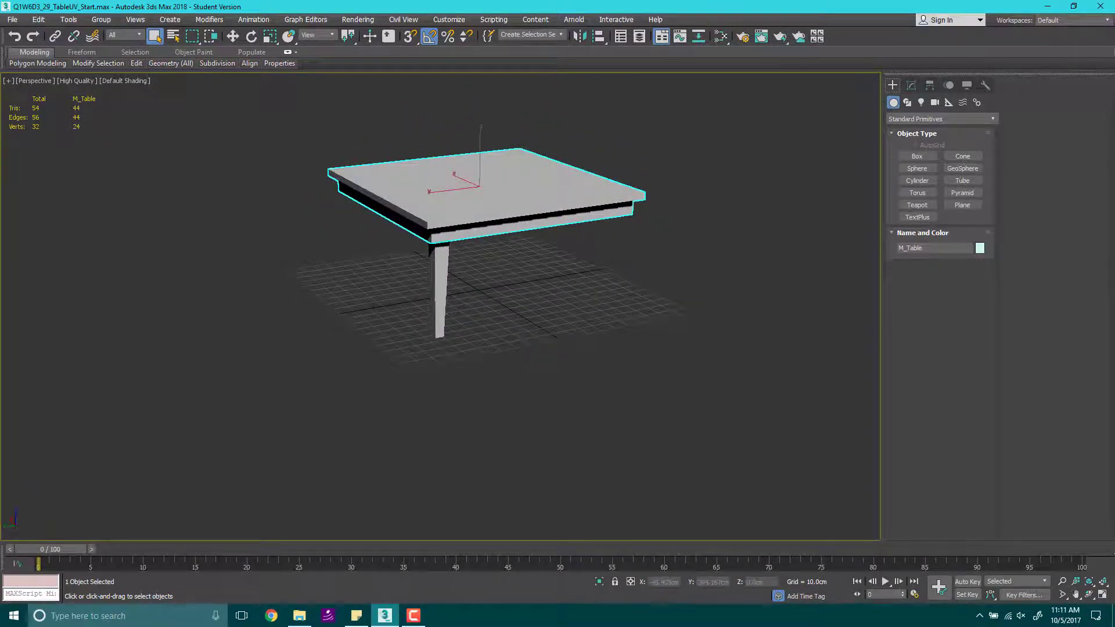
pyautogui.press('F10')
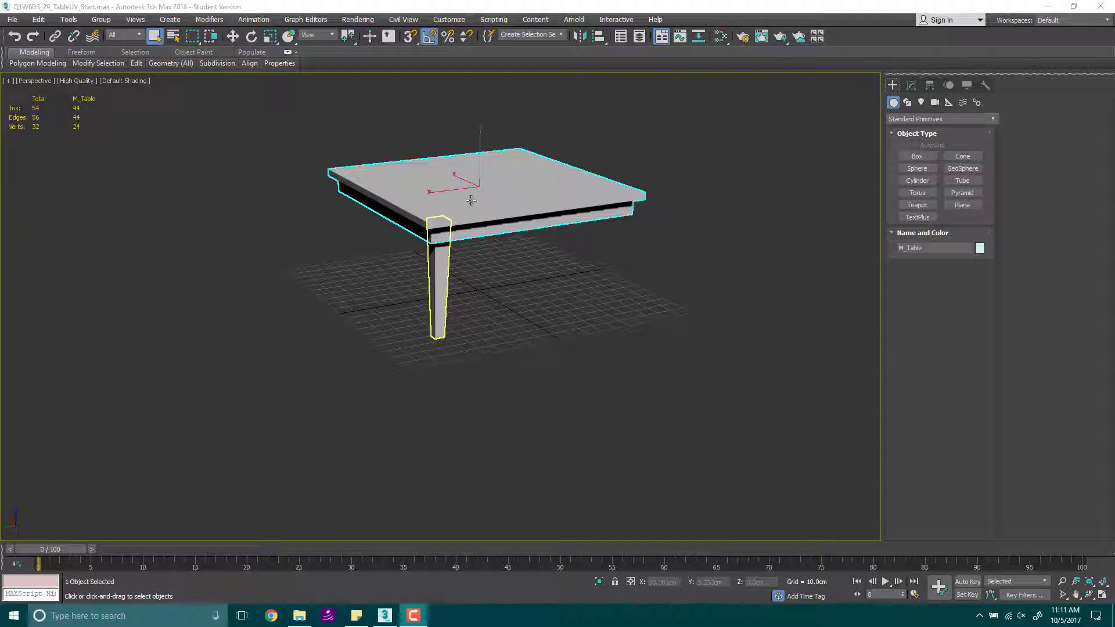
pyautogui.keyDown('alt'); pyautogui.moveTo(432, 252); pyautogui.dragTo(541, 200, button='middle'); pyautogui.keyUp('alt')
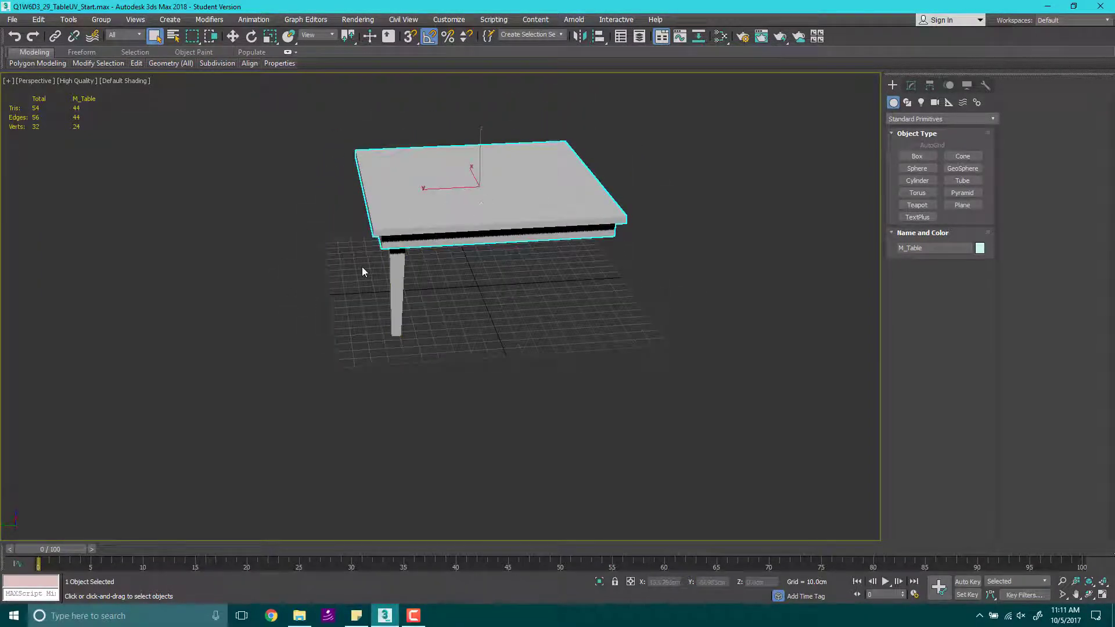
pyautogui.click(399, 283)
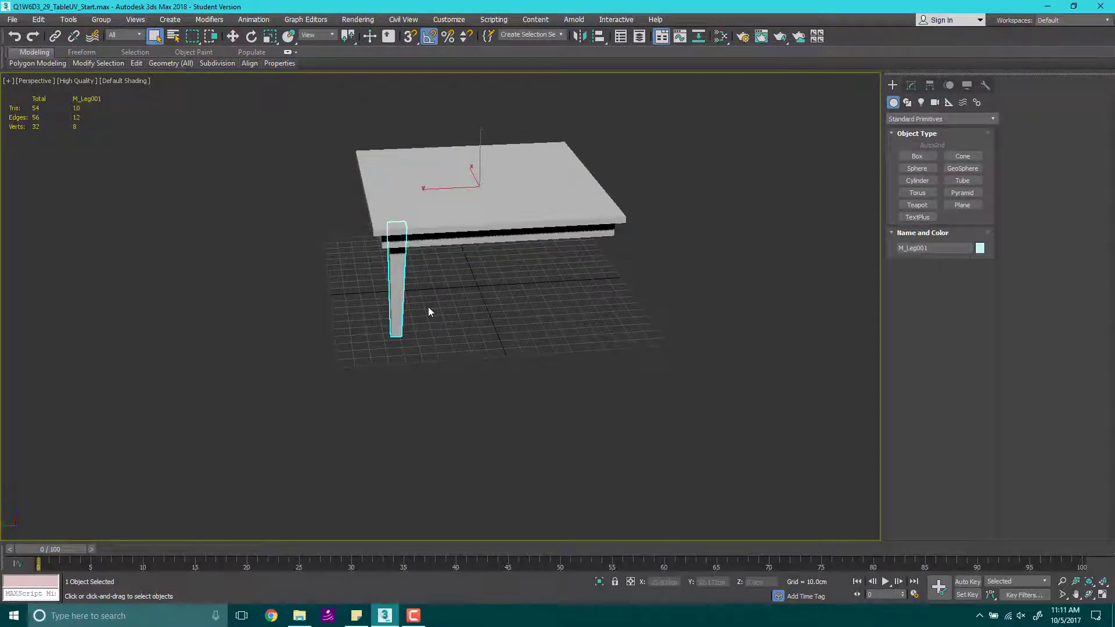
pyautogui.keyDown('alt'); pyautogui.moveTo(429, 312); pyautogui.dragTo(430, 262, button='middle'); pyautogui.keyUp('alt')
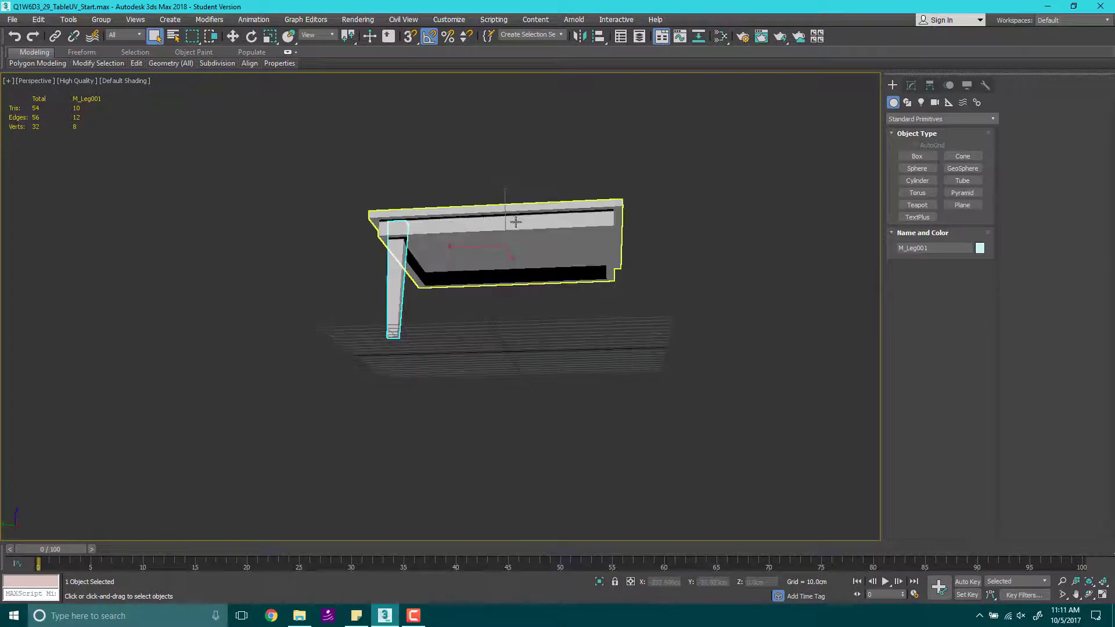
pyautogui.press('e')
pyautogui.moveTo(527, 239)
pyautogui.keyDown('alt'); pyautogui.mouseDown(button='middle')
pyautogui.moveTo(528, 364)
pyautogui.moveTo(548, 261)
pyautogui.moveTo(538, 256)
pyautogui.mouseUp(button='middle'); pyautogui.keyUp('alt')
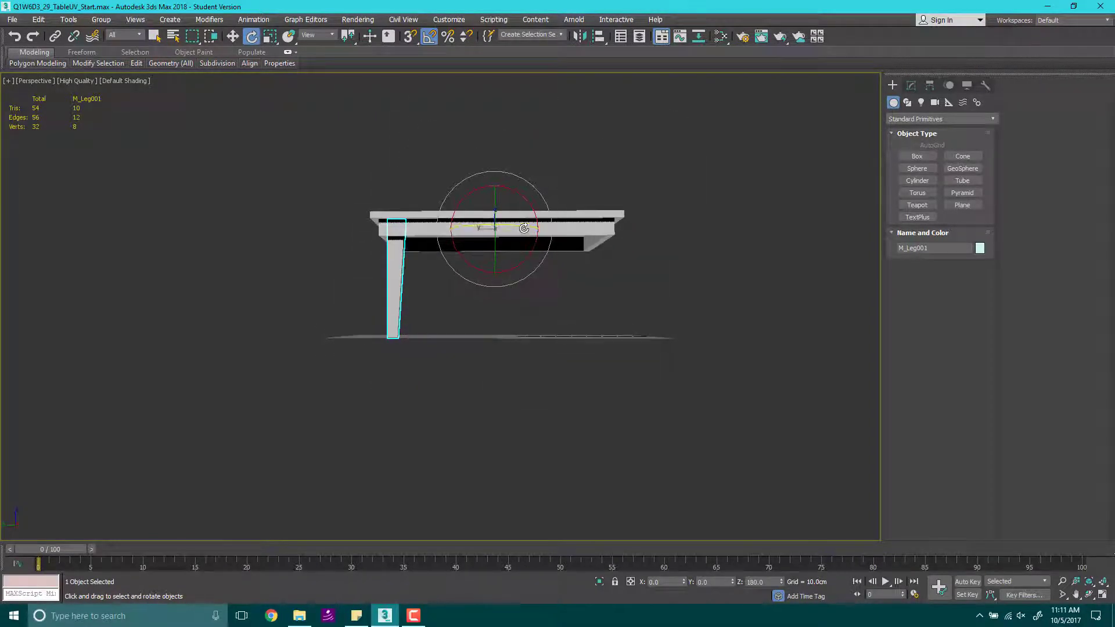
pyautogui.keyDown('shift'); pyautogui.moveTo(524, 224); pyautogui.dragTo(405, 225); pyautogui.keyUp('shift')
pyautogui.rightClick(405, 225)
# Step: Examine the table's top surface, outer edges, apron and underside from above and below, with the tabletop object selected
pyautogui.moveTo(622, 262)
pyautogui.keyDown('alt'); pyautogui.mouseDown(button='middle')
pyautogui.moveTo(632, 291)
pyautogui.moveTo(545, 330)
pyautogui.mouseUp(button='middle'); pyautogui.keyUp('alt')
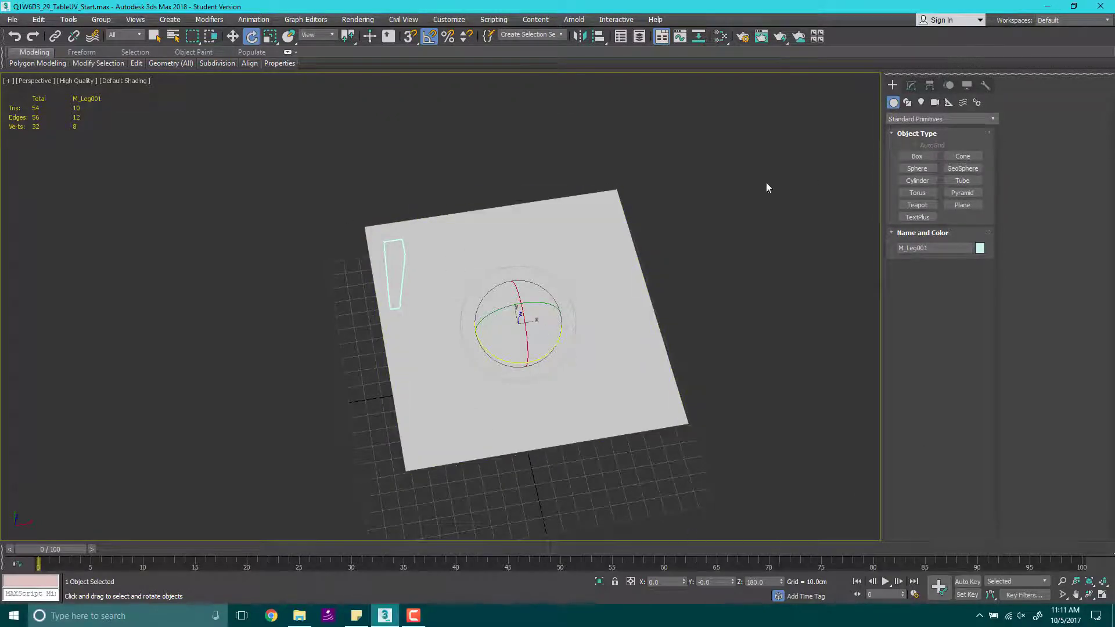
pyautogui.click(599, 299)
pyautogui.keyDown('alt'); pyautogui.moveTo(622, 296); pyautogui.dragTo(689, 242, button='middle'); pyautogui.keyUp('alt')
pyautogui.scroll(4, 418, 255)
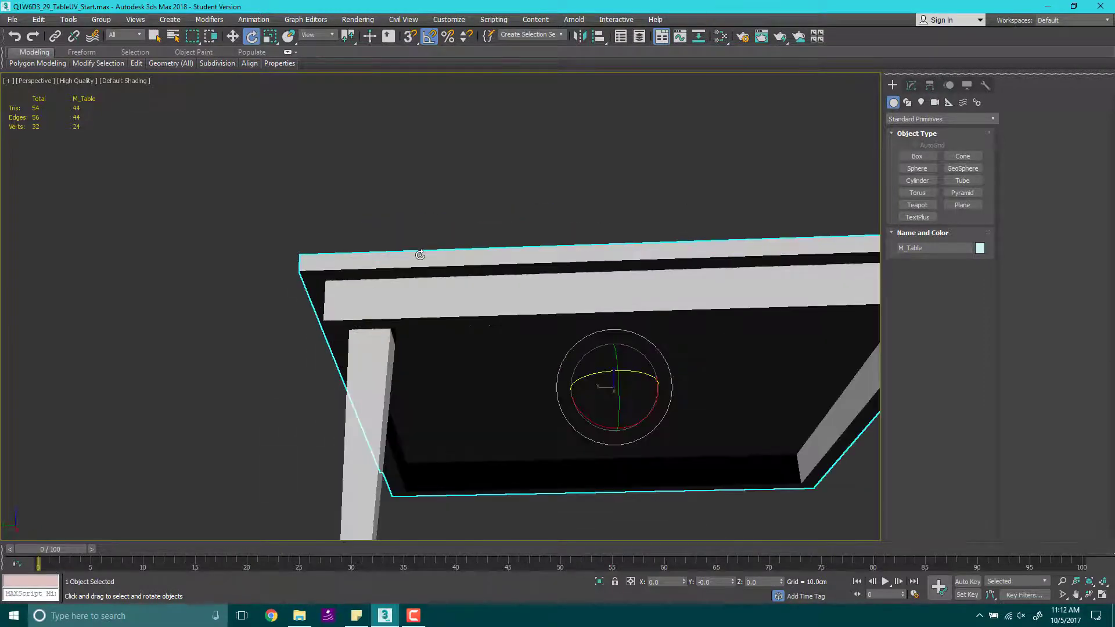
pyautogui.scroll(-2, 419, 255)
pyautogui.keyDown('alt'); pyautogui.moveTo(418, 254); pyautogui.dragTo(747, 327, button='middle'); pyautogui.keyUp('alt')
pyautogui.keyDown('alt'); pyautogui.moveTo(754, 280); pyautogui.dragTo(579, 356, button='middle'); pyautogui.keyUp('alt')
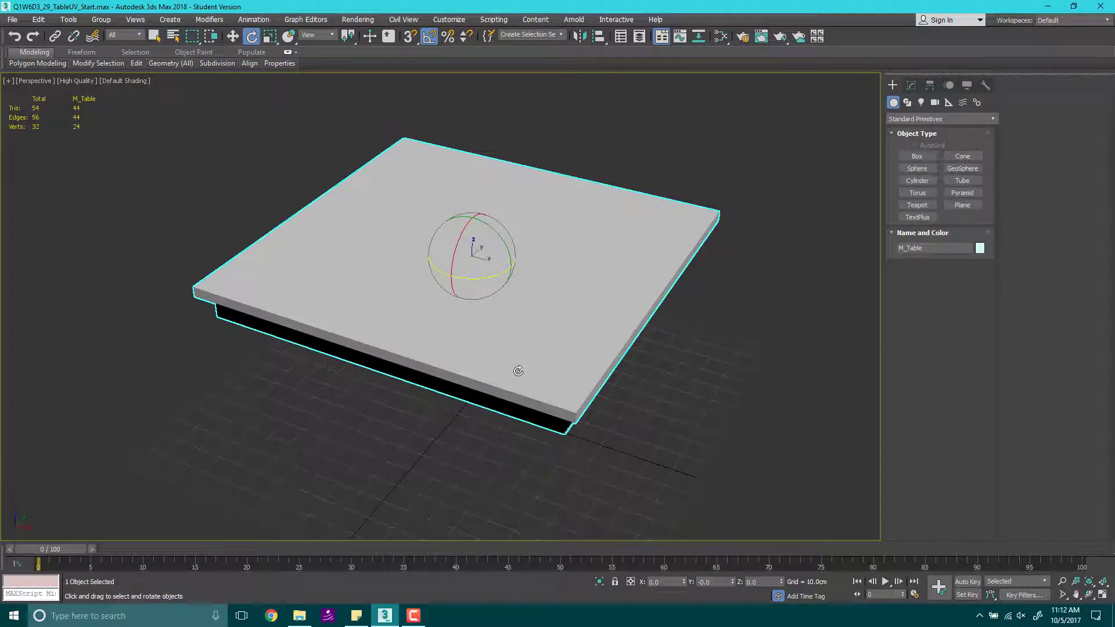
pyautogui.keyDown('alt'); pyautogui.moveTo(266, 239); pyautogui.dragTo(354, 248, button='middle'); pyautogui.keyUp('alt')
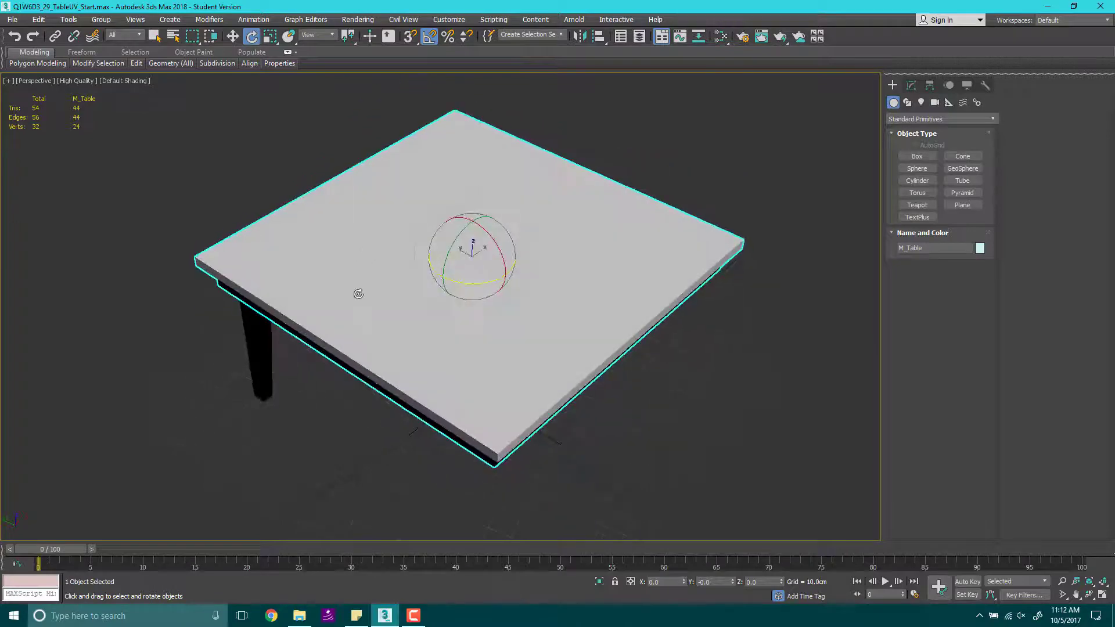
pyautogui.keyDown('alt'); pyautogui.moveTo(219, 300); pyautogui.dragTo(208, 217, button='middle'); pyautogui.keyUp('alt')
pyautogui.scroll(5, 199, 222)
pyautogui.scroll(-3, 226, 274)
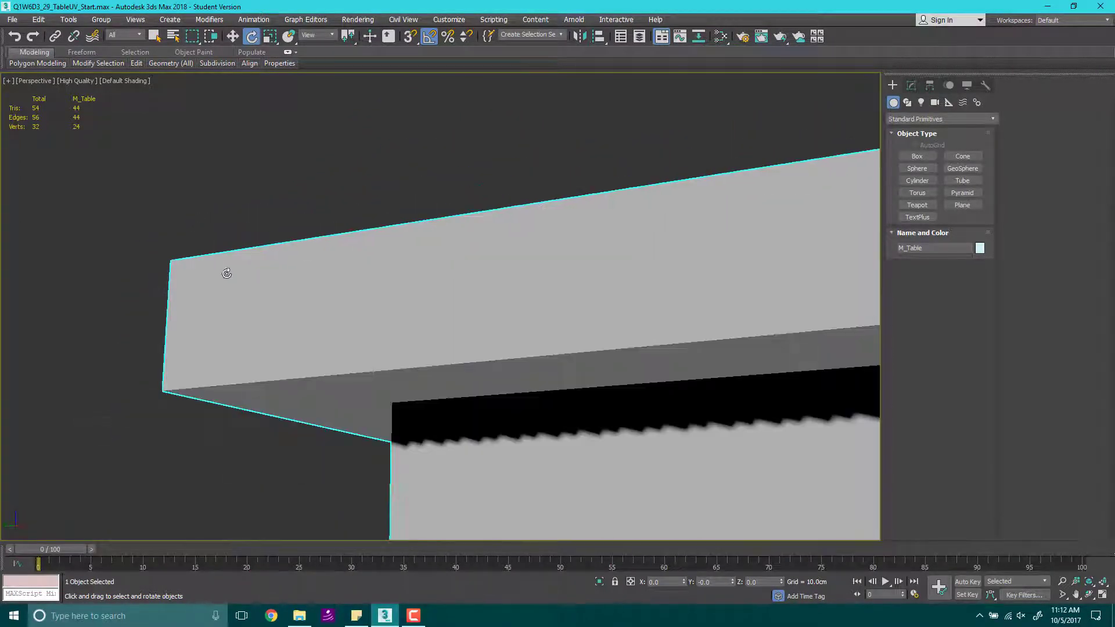
pyautogui.moveTo(465, 260); pyautogui.dragTo(393, 209, button='middle')
pyautogui.scroll(-2, 393, 209)
pyautogui.moveTo(595, 384); pyautogui.dragTo(560, 307, button='middle')
pyautogui.scroll(-2, 358, 327)
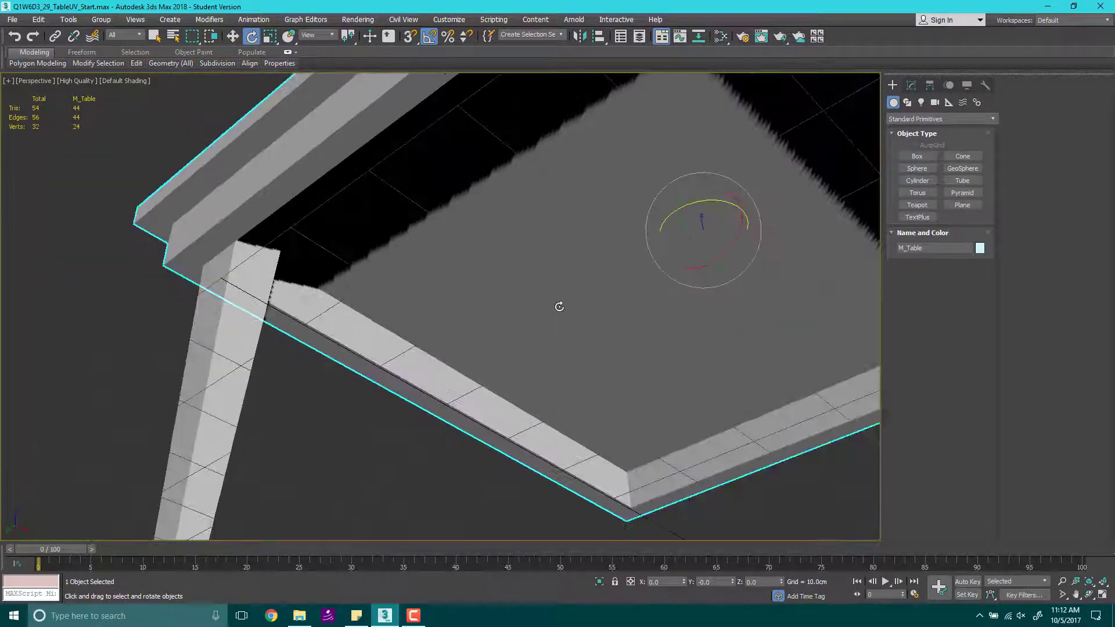
pyautogui.scroll(-4, 552, 213)
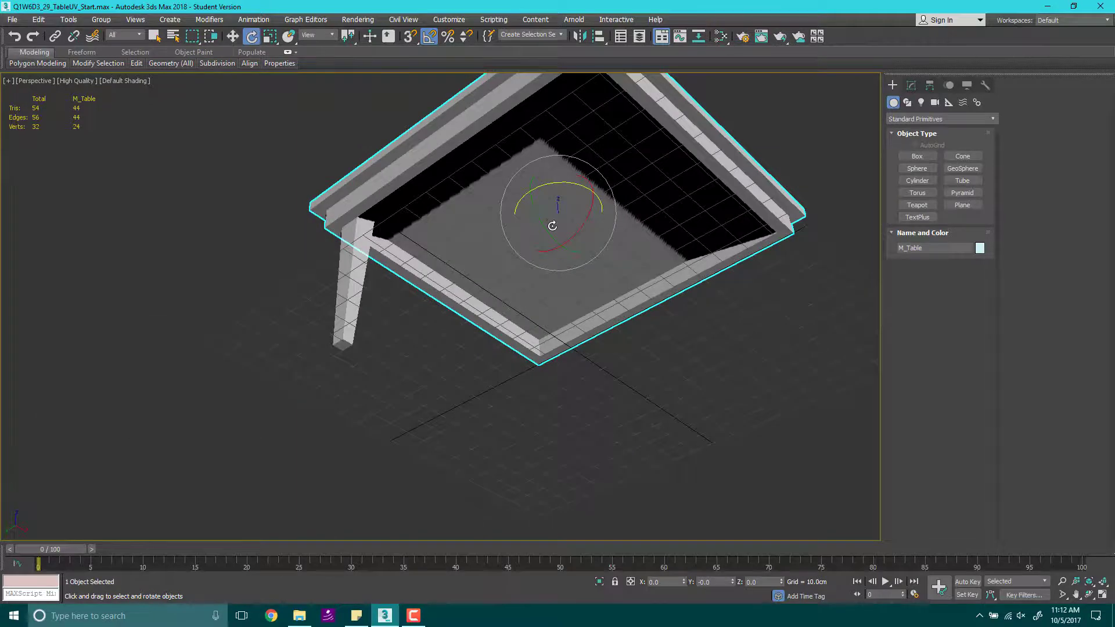
pyautogui.keyDown('alt'); pyautogui.moveTo(553, 225); pyautogui.dragTo(333, 249, button='middle'); pyautogui.keyUp('alt')
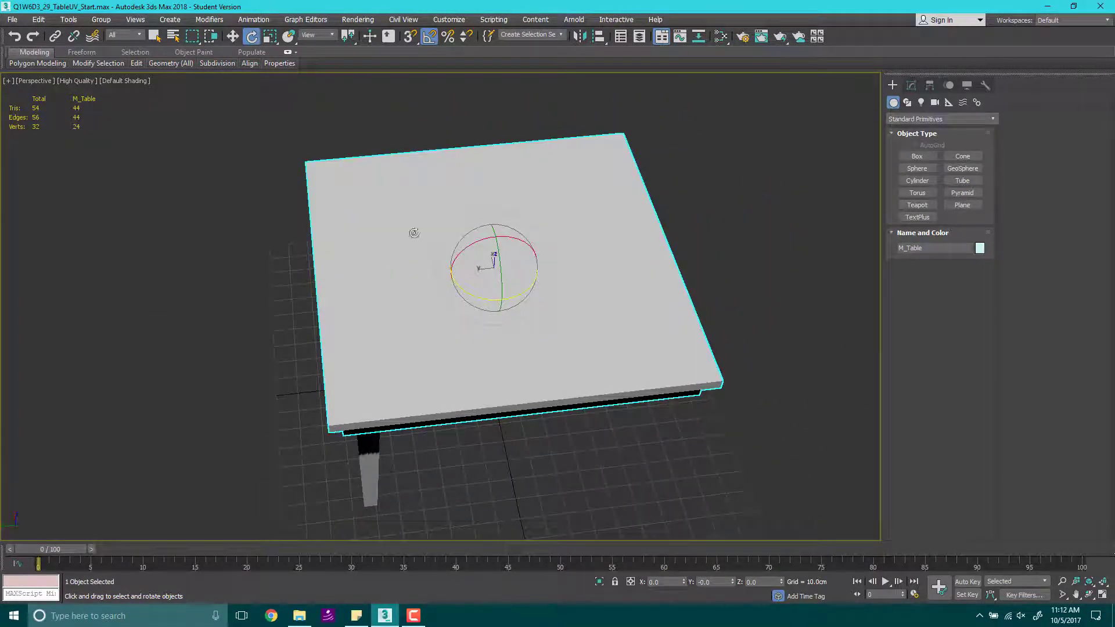
pyautogui.keyDown('alt'); pyautogui.moveTo(384, 346); pyautogui.dragTo(380, 297, button='middle'); pyautogui.keyUp('alt')
pyautogui.keyDown('alt'); pyautogui.moveTo(421, 266); pyautogui.dragTo(434, 234, button='middle'); pyautogui.keyUp('alt')
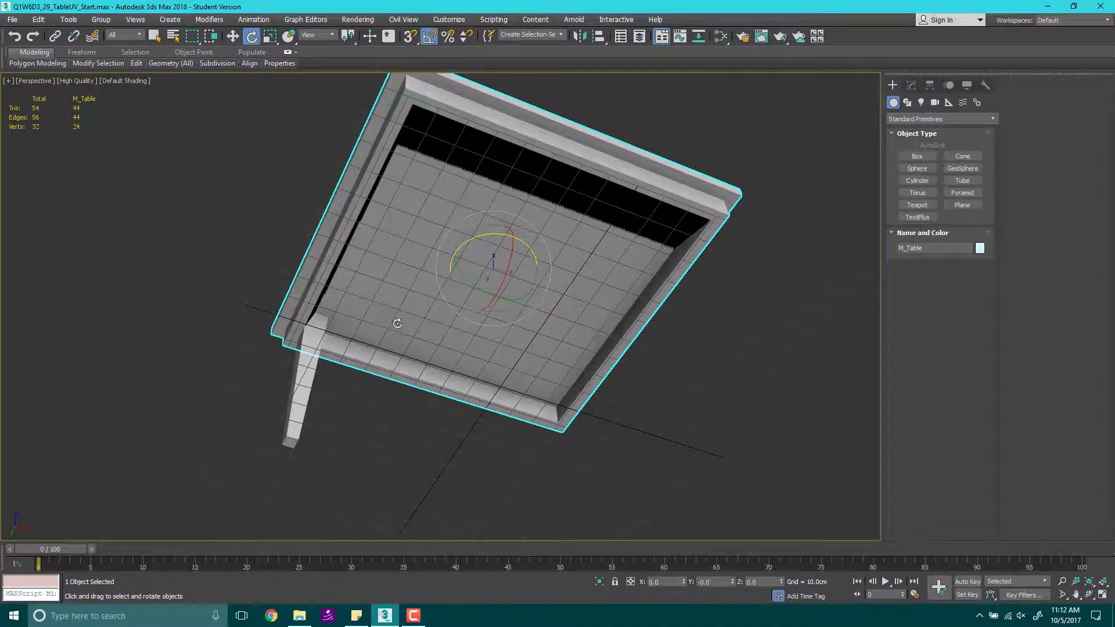
pyautogui.keyDown('alt'); pyautogui.moveTo(382, 317); pyautogui.dragTo(419, 355, button='middle'); pyautogui.keyUp('alt')
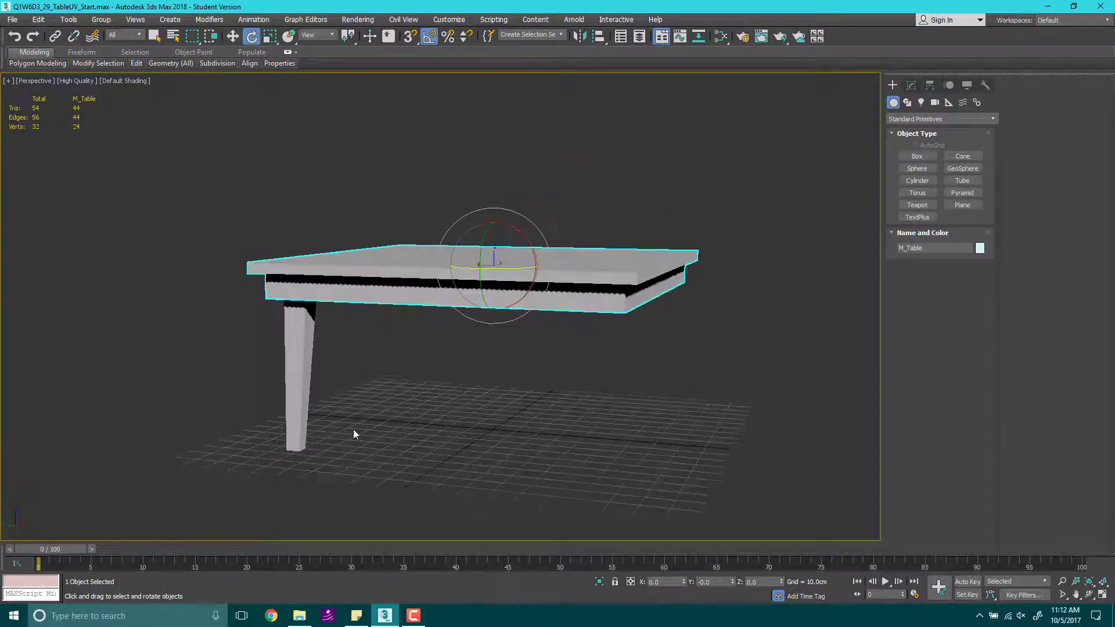
# Step: Select the table leg and view its modifier stack
pyautogui.click(299, 396)
pyautogui.keyDown('alt'); pyautogui.moveTo(249, 367); pyautogui.dragTo(273, 358, button='middle'); pyautogui.keyUp('alt')
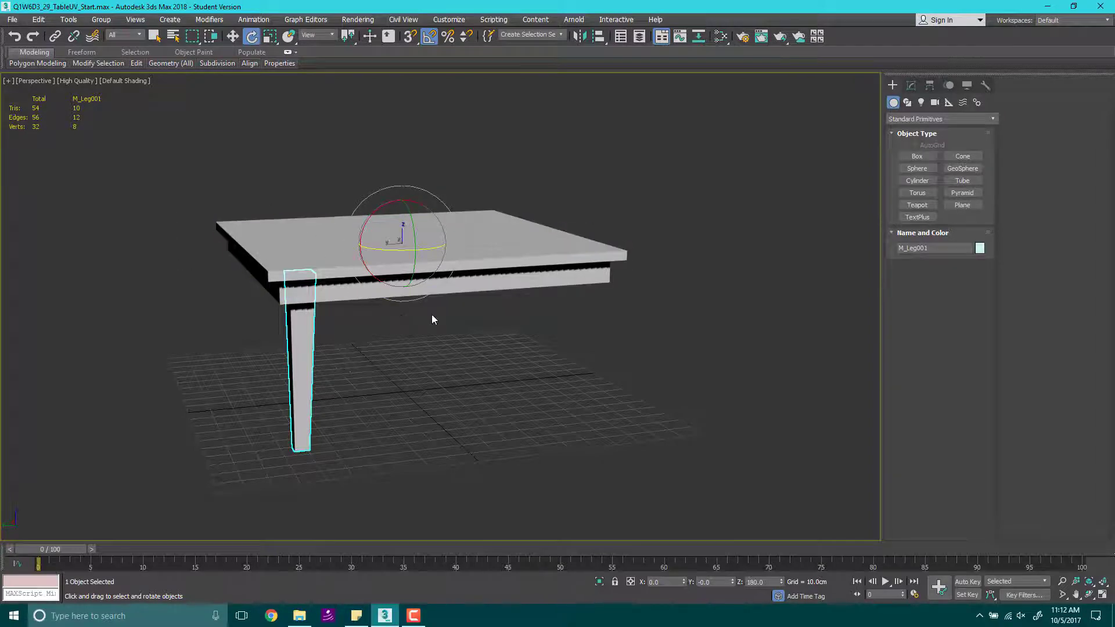
pyautogui.click(911, 86)
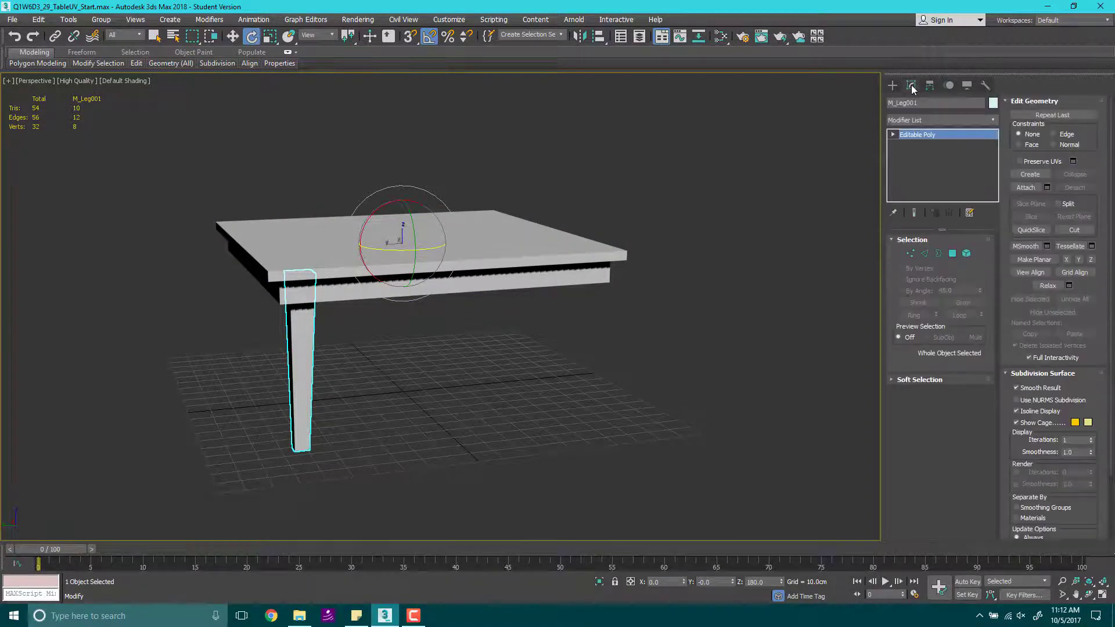
pyautogui.click(546, 456)
# Step: Add an Unwrap UVW modifier to the tabletop object and open its UV editor, placed clear of the model
pyautogui.click(491, 264)
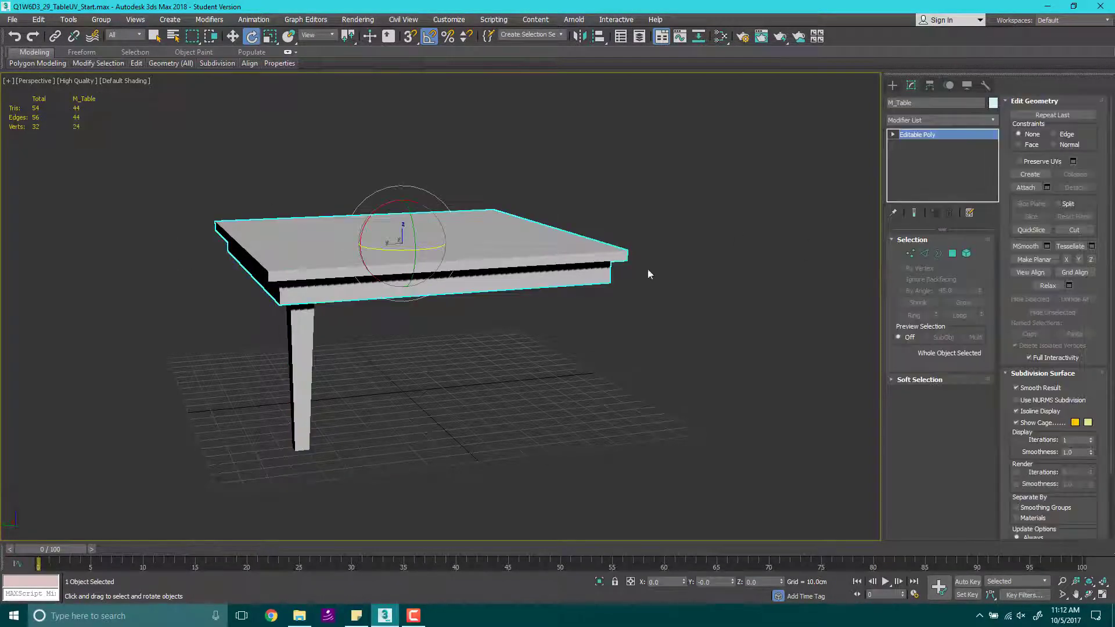
pyautogui.keyDown('alt'); pyautogui.moveTo(697, 270); pyautogui.dragTo(668, 296, button='middle'); pyautogui.keyUp('alt')
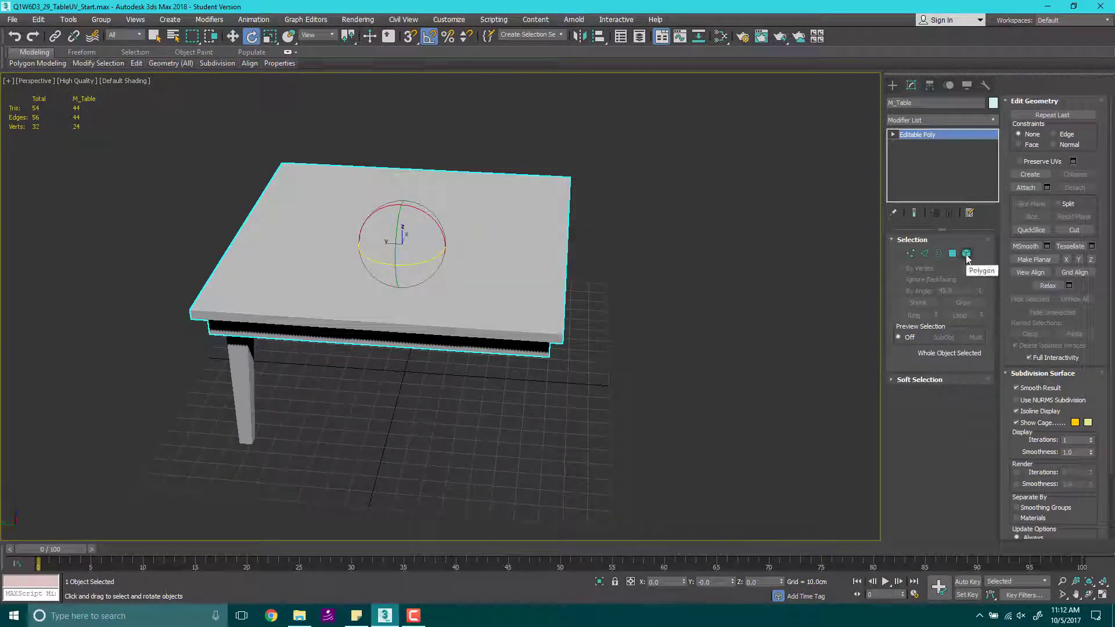
pyautogui.click(939, 120)
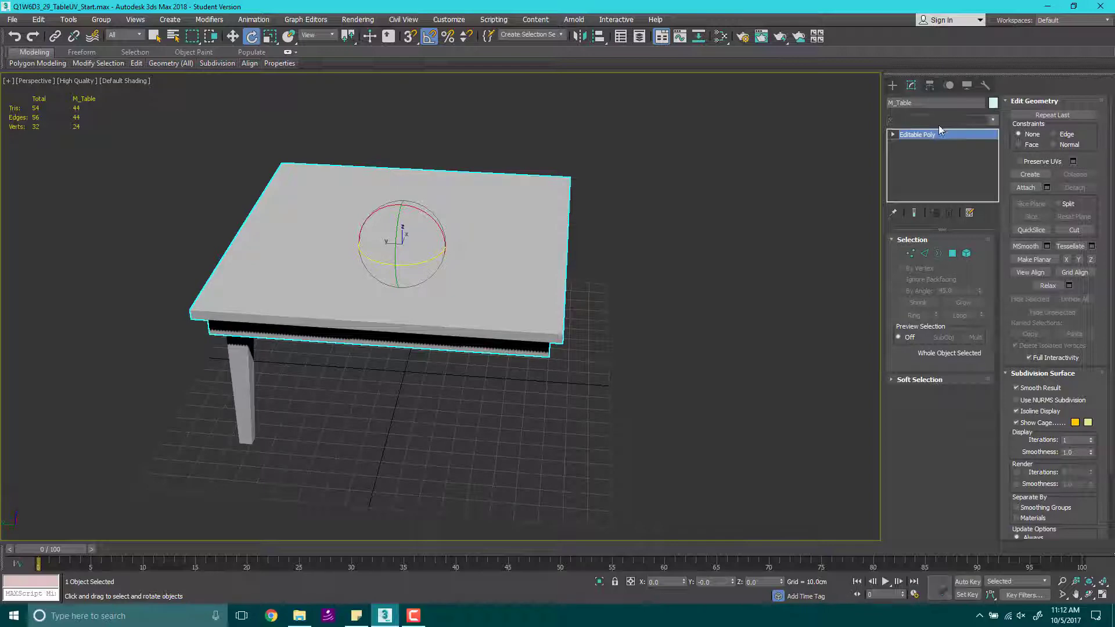
pyautogui.write('unwrap')
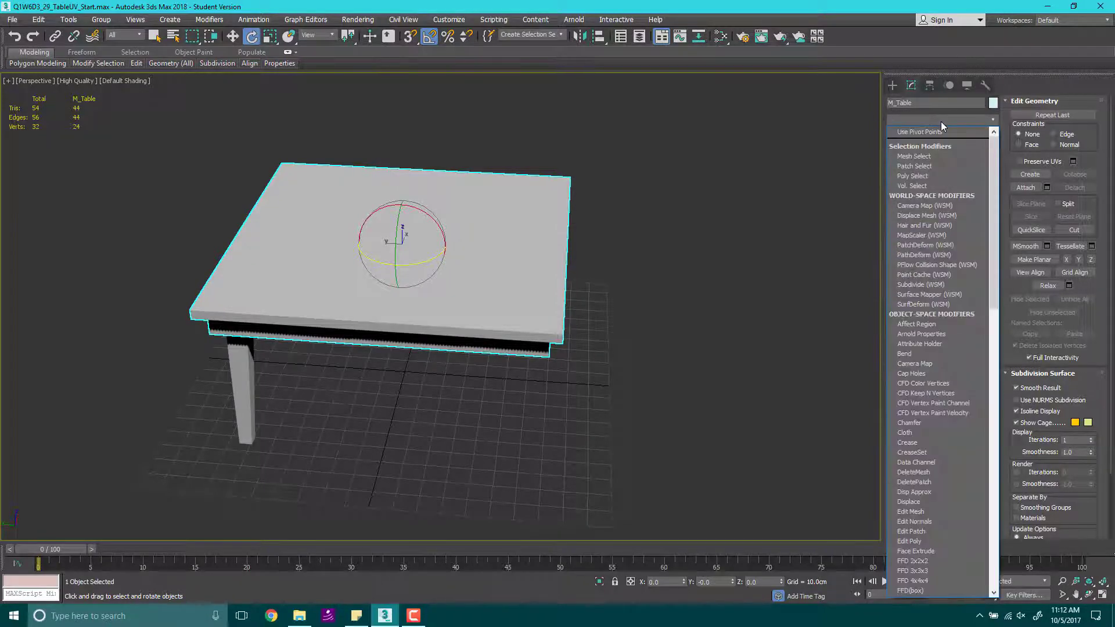
pyautogui.press('Return')
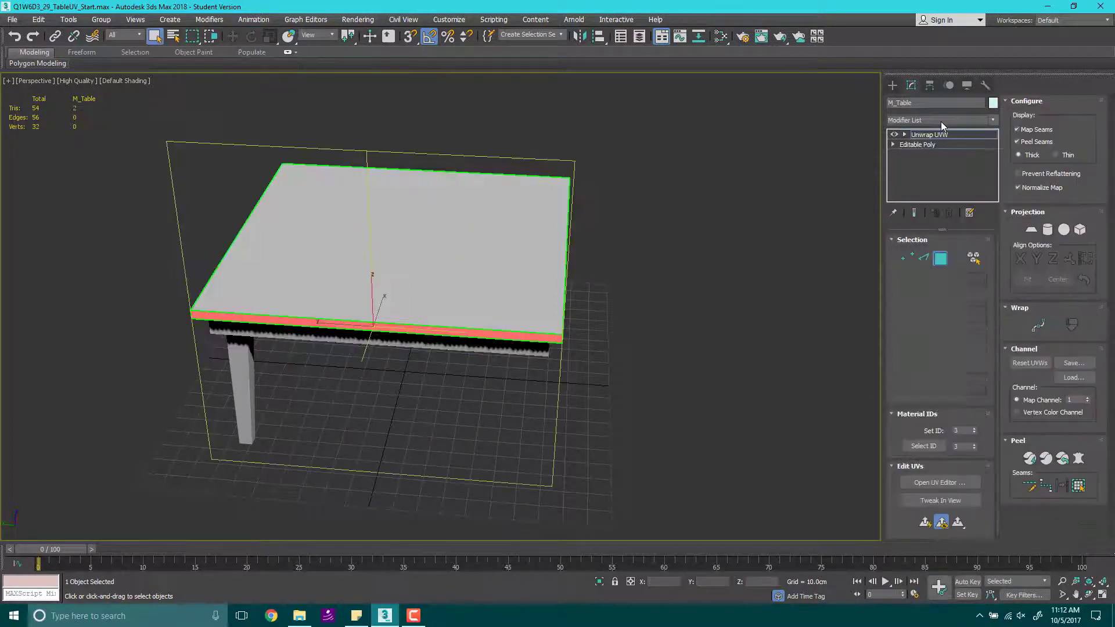
pyautogui.click(939, 484)
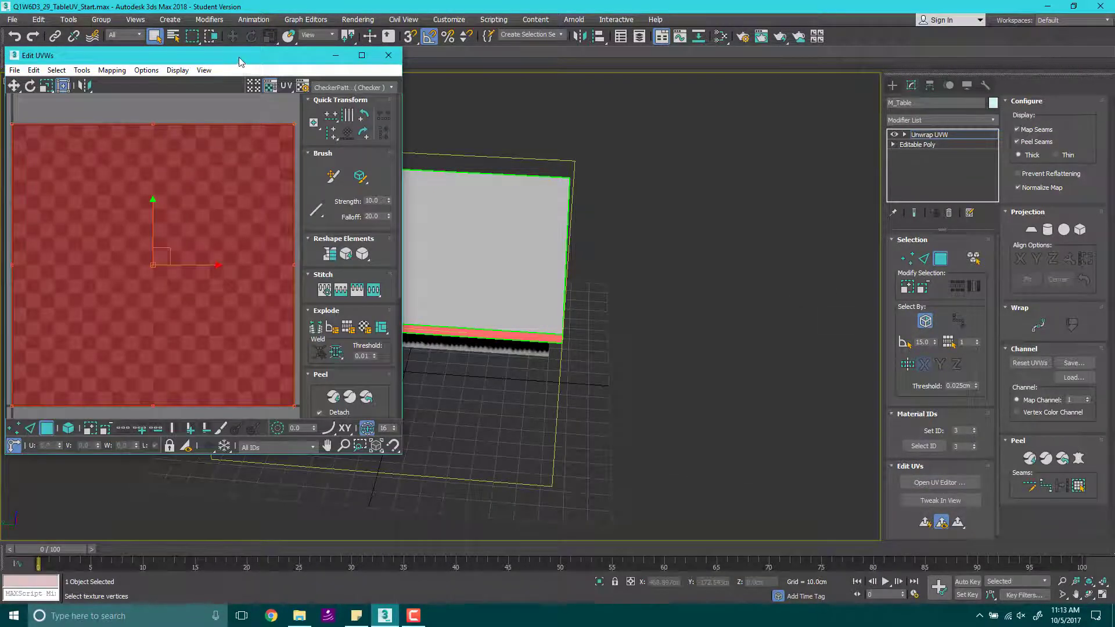
pyautogui.moveTo(241, 62); pyautogui.dragTo(0, 114)
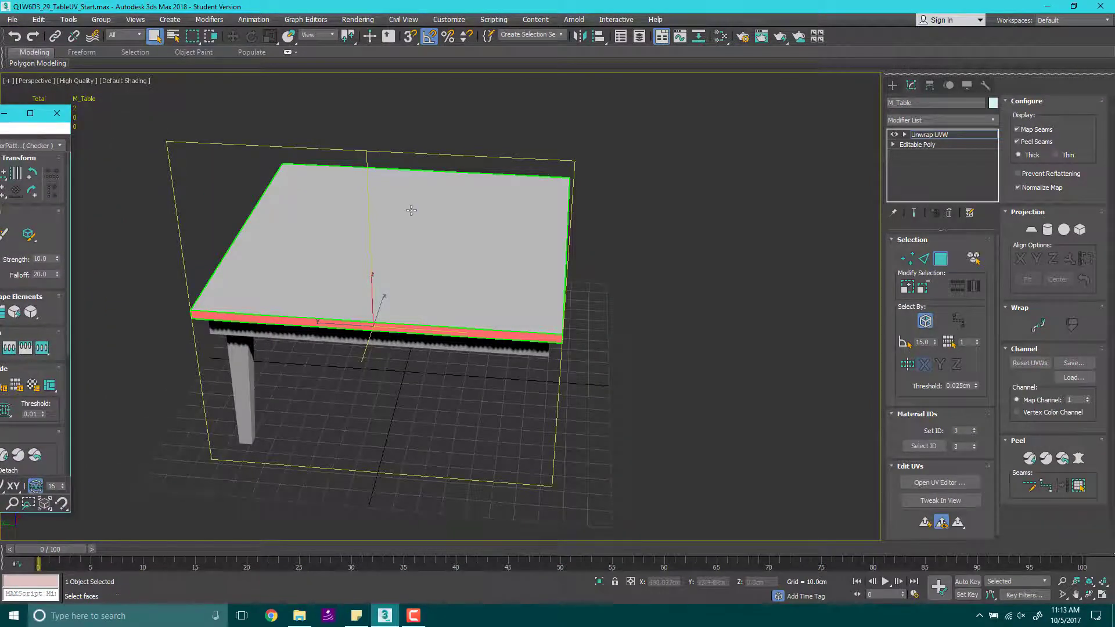
# Step: Apply a planar projection to the tabletop's upper face and align it to the Z axis
pyautogui.click(409, 288)
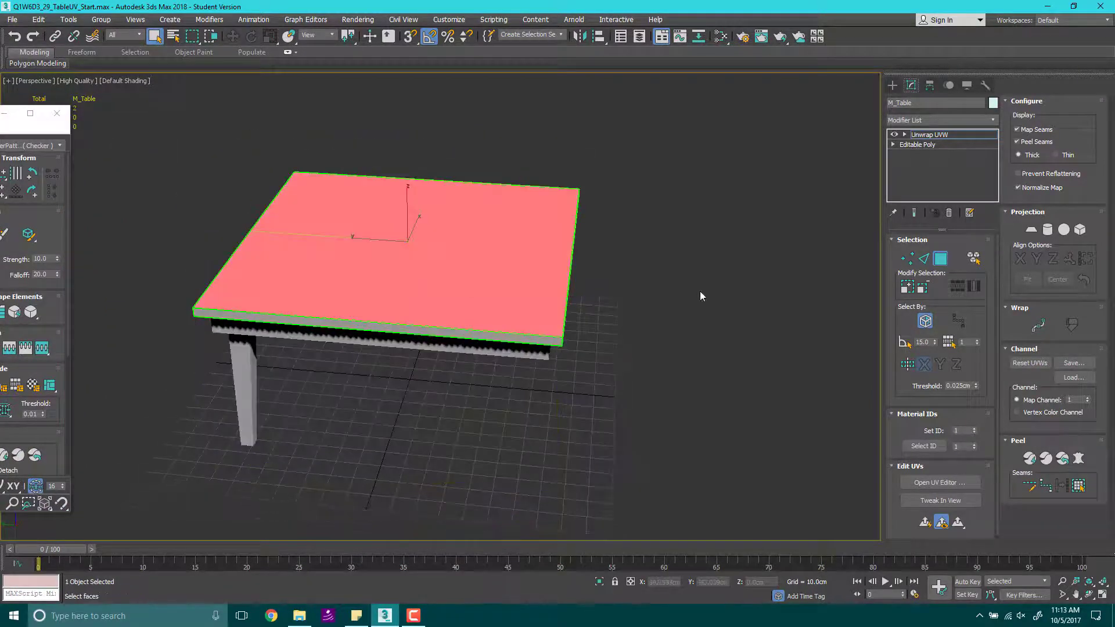
pyautogui.click(1032, 230)
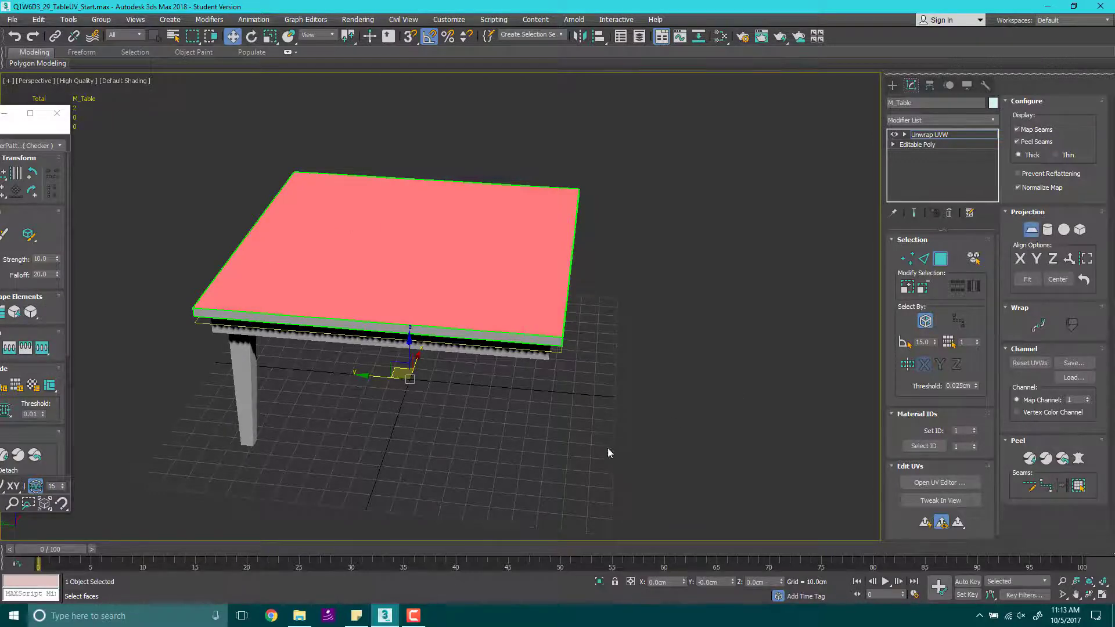
pyautogui.keyDown('alt'); pyautogui.moveTo(607, 448); pyautogui.dragTo(594, 419, button='middle'); pyautogui.keyUp('alt')
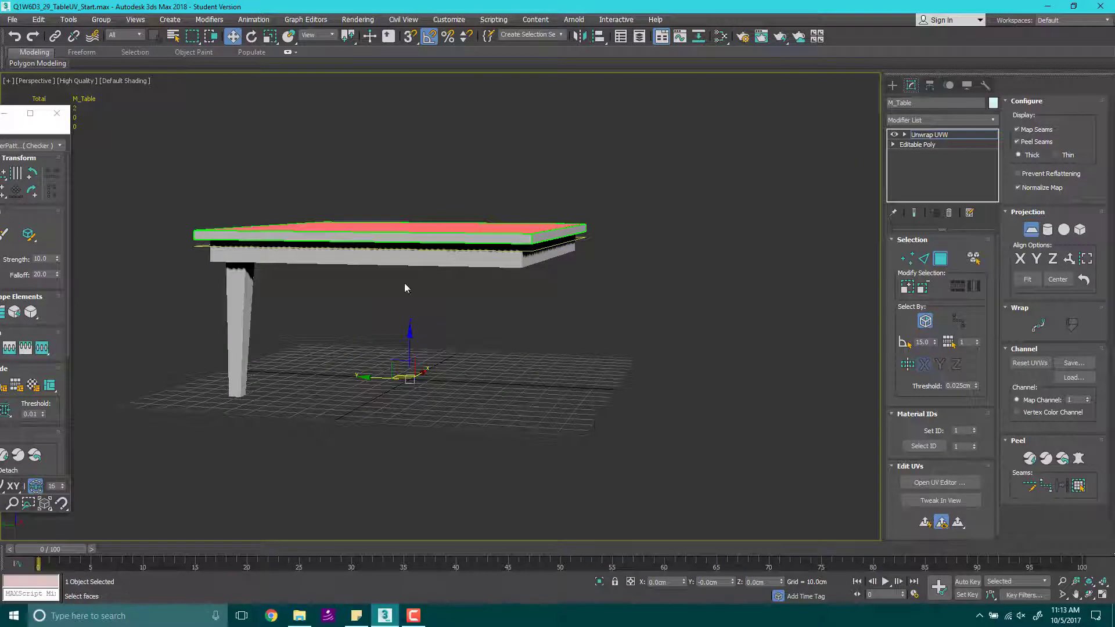
pyautogui.moveTo(389, 146)
pyautogui.keyDown('alt'); pyautogui.mouseDown(button='middle')
pyautogui.moveTo(405, 229)
pyautogui.moveTo(408, 151)
pyautogui.mouseUp(button='middle'); pyautogui.keyUp('alt')
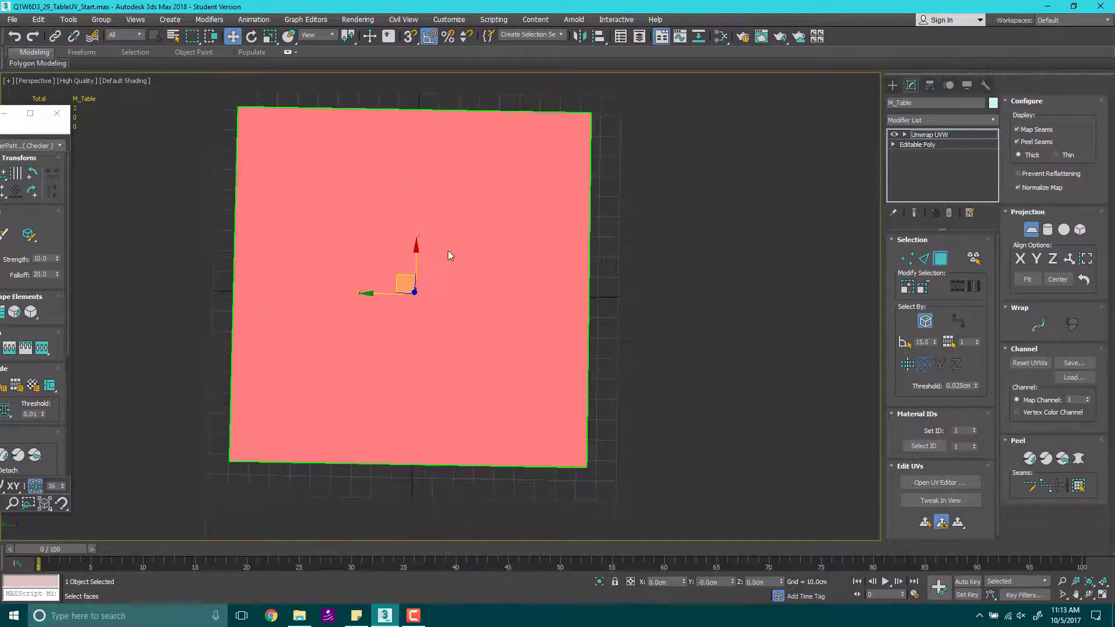
pyautogui.moveTo(410, 326)
pyautogui.keyDown('alt'); pyautogui.mouseDown(button='middle')
pyautogui.moveTo(410, 232)
pyautogui.moveTo(410, 262)
pyautogui.moveTo(428, 154)
pyautogui.moveTo(426, 343)
pyautogui.moveTo(428, 334)
pyautogui.mouseUp(button='middle'); pyautogui.keyUp('alt')
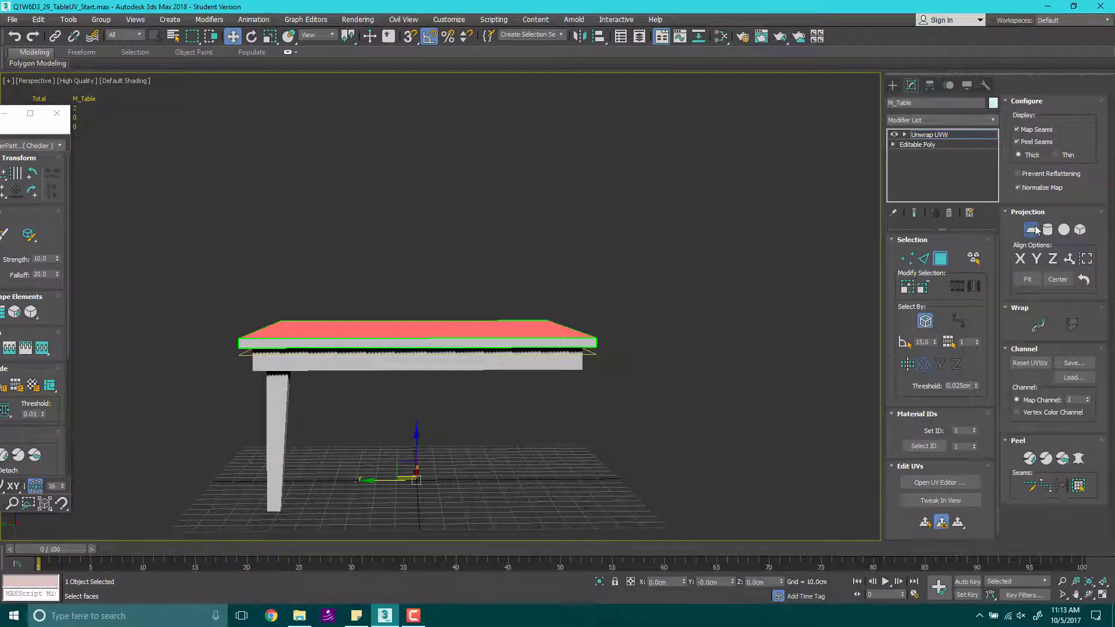
pyautogui.click(1054, 260)
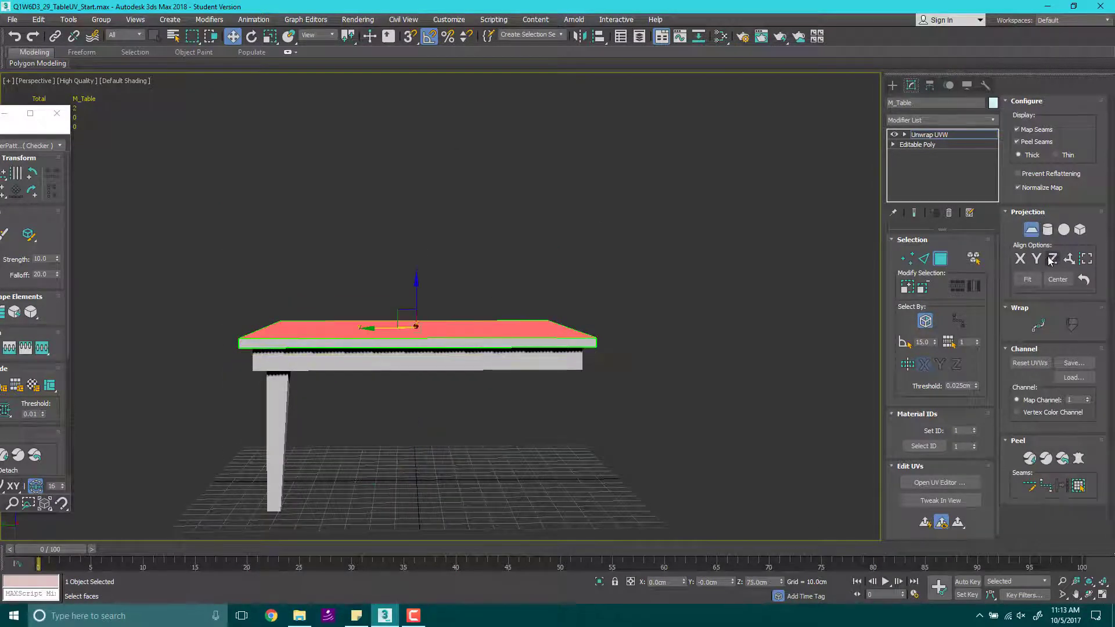
# Step: Grow the face selection from the tabletop's upper face to include its thin side faces, and check it from below
pyautogui.click(908, 288)
pyautogui.keyDown('alt'); pyautogui.moveTo(581, 314); pyautogui.dragTo(634, 280, button='middle'); pyautogui.keyUp('alt')
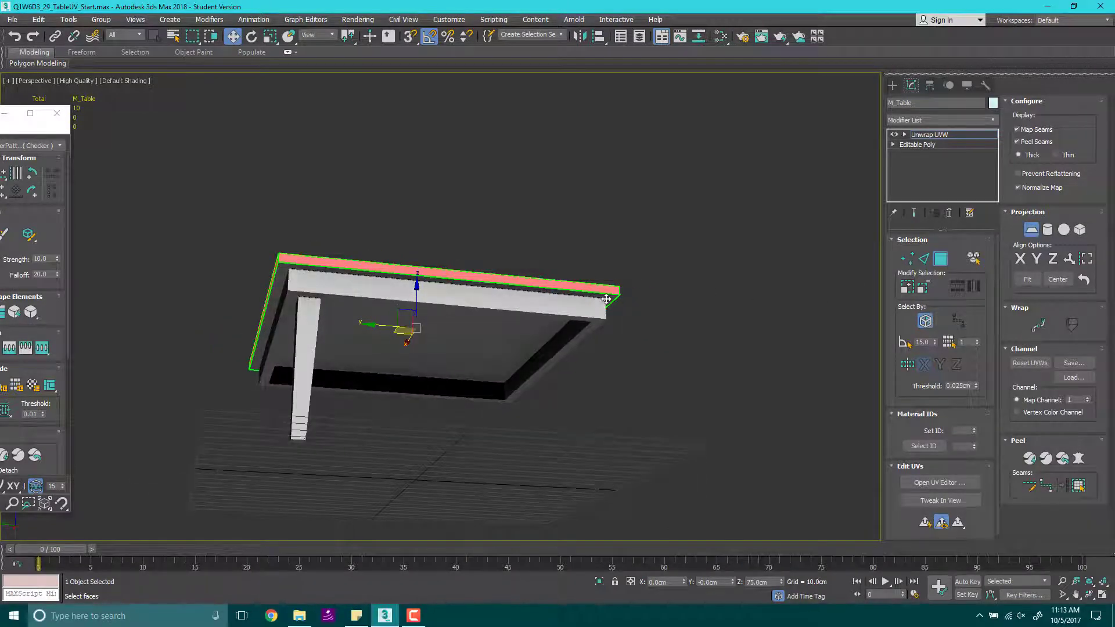
pyautogui.keyDown('alt'); pyautogui.moveTo(517, 298); pyautogui.dragTo(455, 281, button='middle'); pyautogui.keyUp('alt')
pyautogui.scroll(5, 566, 286)
pyautogui.scroll(-5, 576, 282)
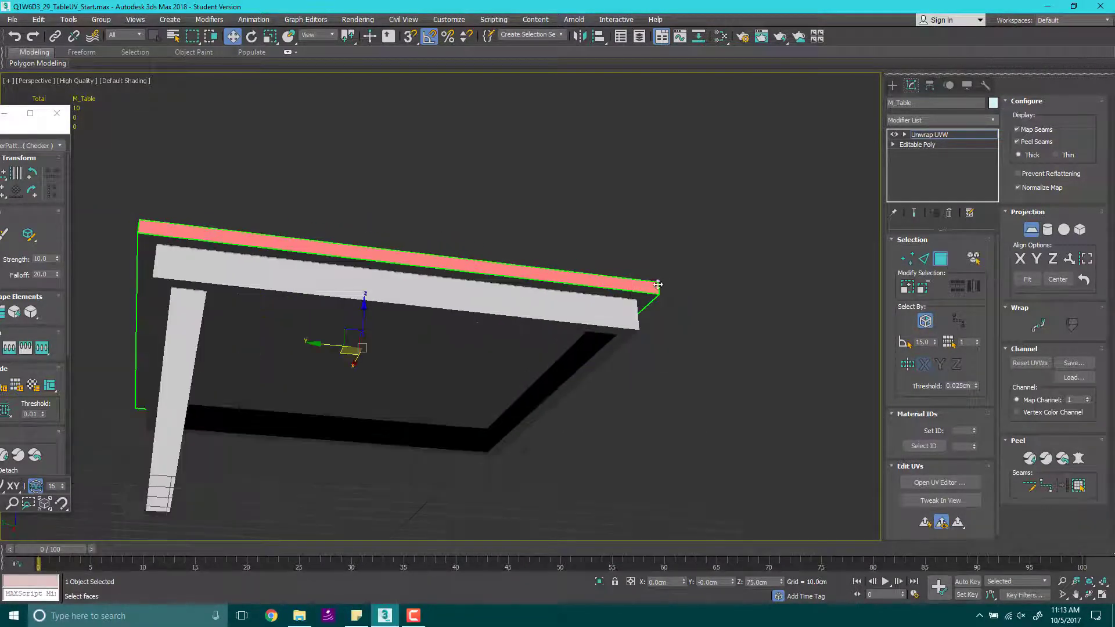
# Step: Apply a fresh planar projection to the tabletop's upper and side faces and align it to the Z axis
pyautogui.click(1032, 231)
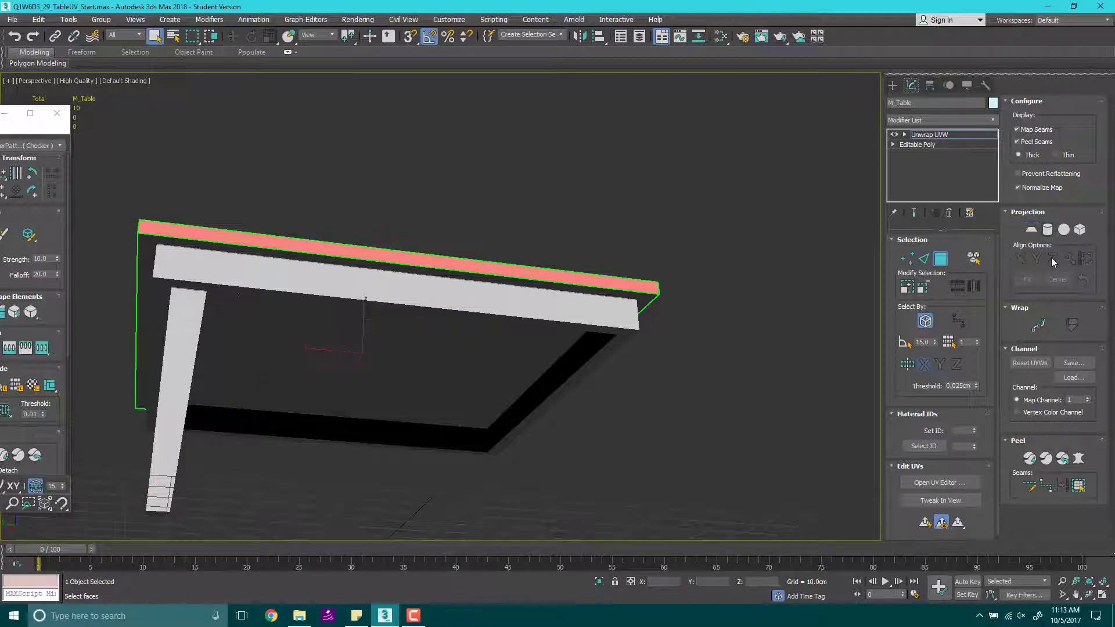
pyautogui.click(1032, 231)
pyautogui.click(1053, 259)
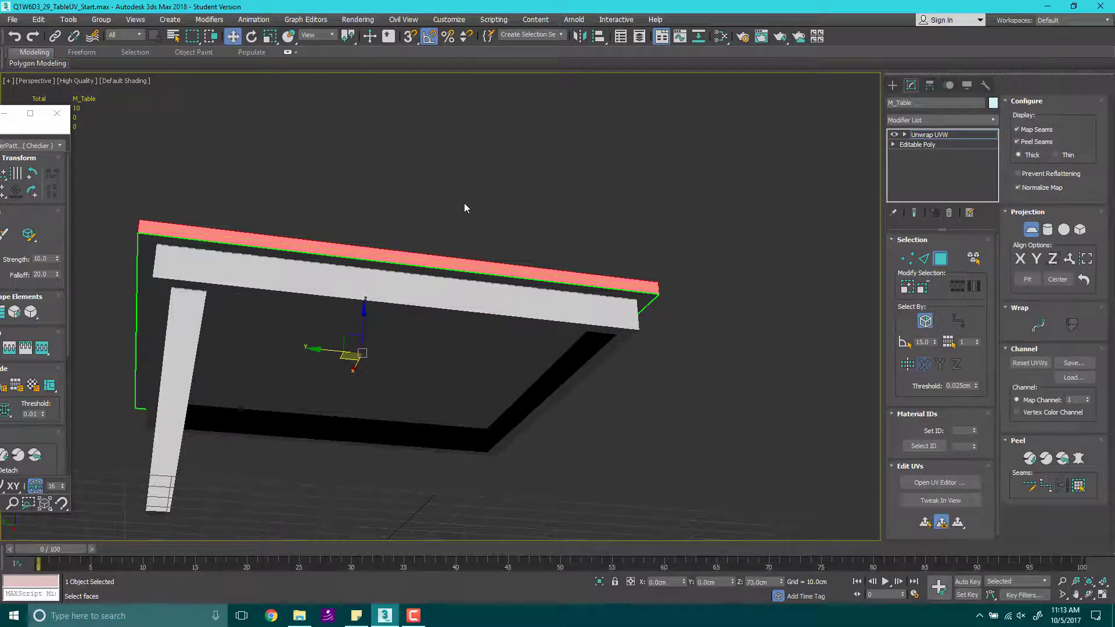
pyautogui.keyDown('alt'); pyautogui.moveTo(465, 207); pyautogui.dragTo(401, 279, button='middle'); pyautogui.keyUp('alt')
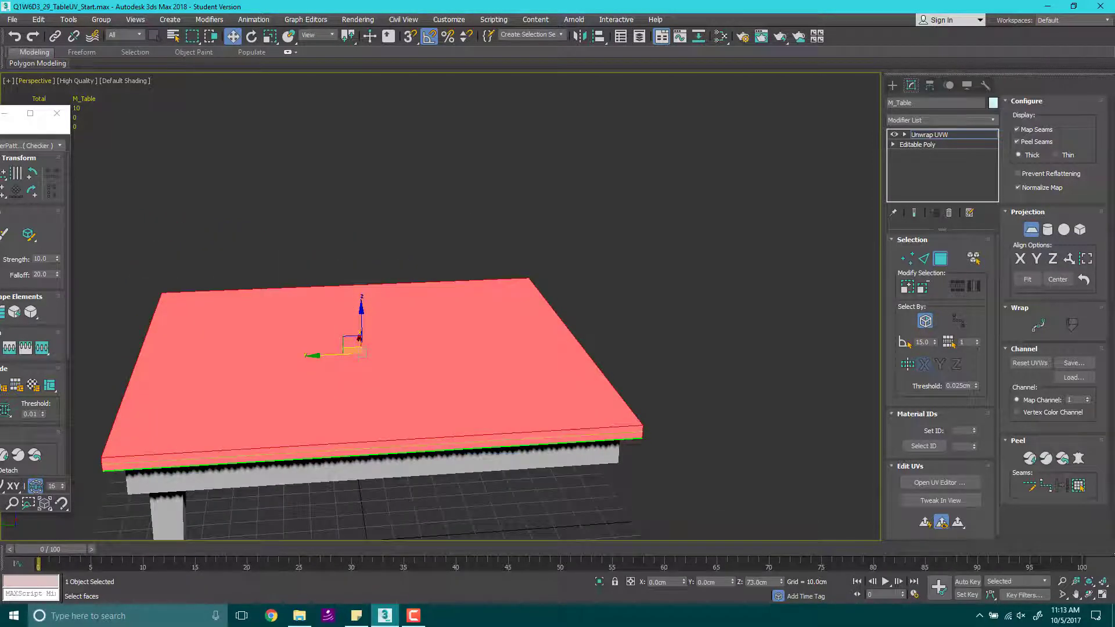
# Step: Bring the UV editor back over the model, enlarge it, and move the tabletop's UV shell clear of the texture square
pyautogui.moveTo(0, 116); pyautogui.dragTo(433, 160)
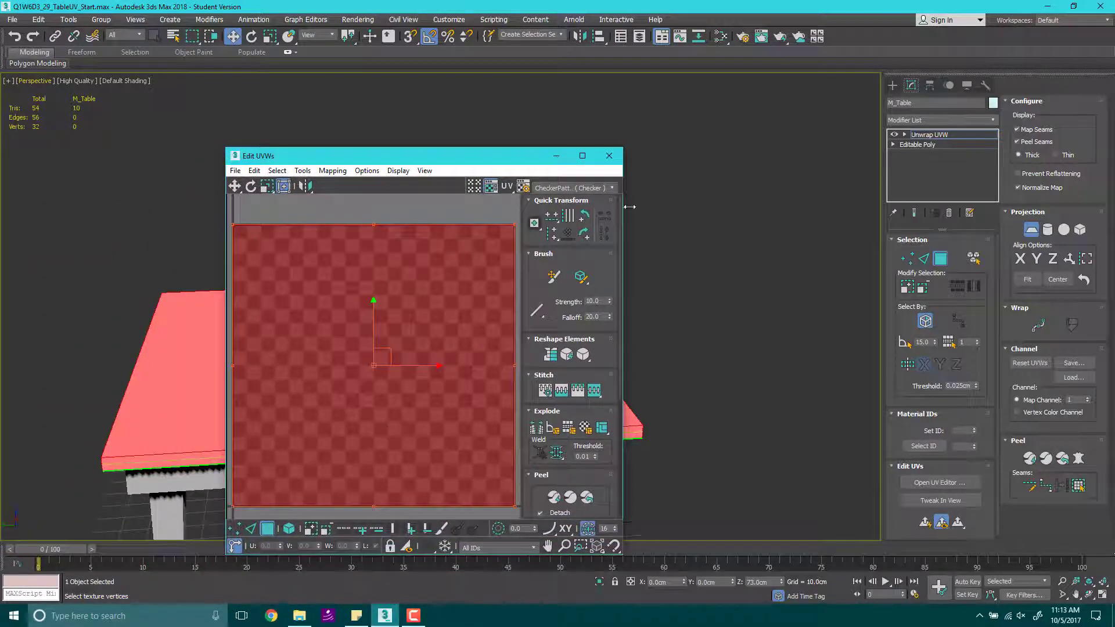
pyautogui.moveTo(624, 148); pyautogui.dragTo(810, 35)
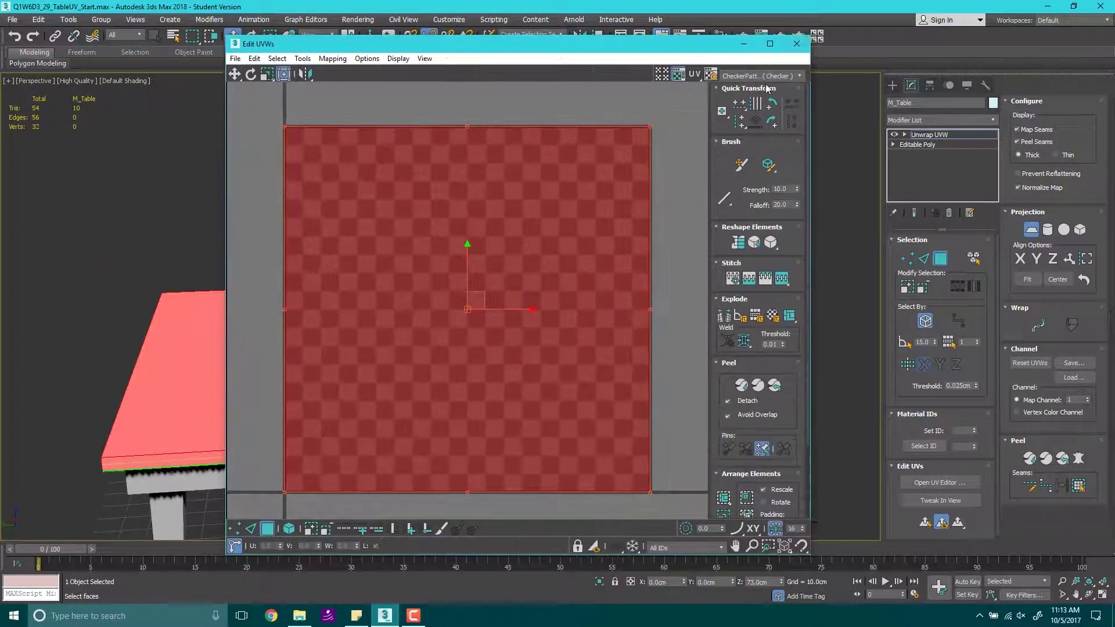
pyautogui.scroll(-4, 515, 259)
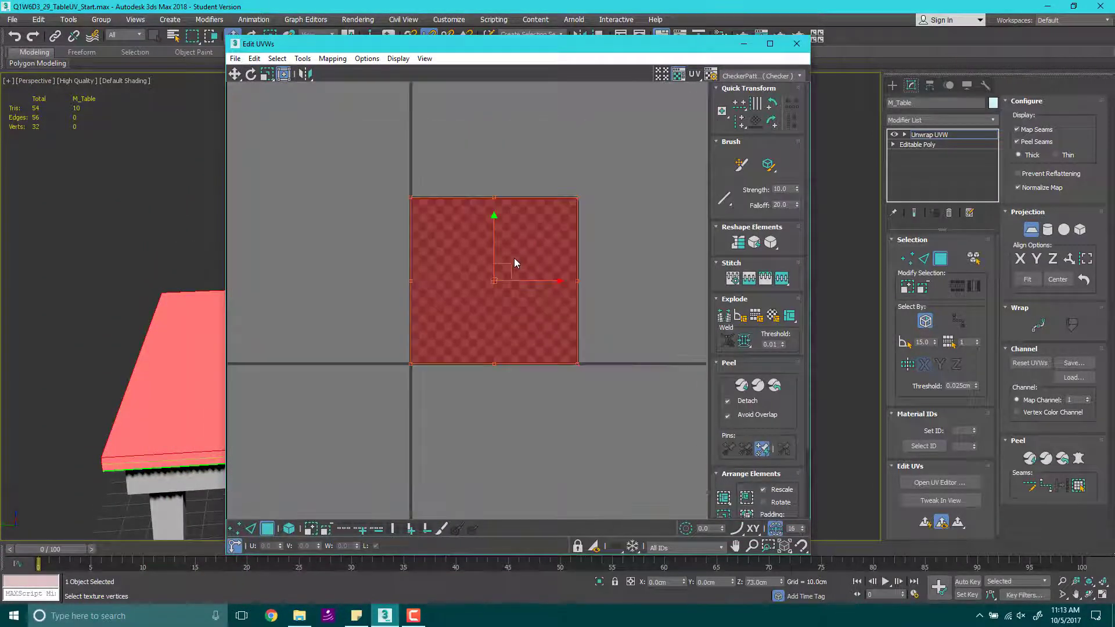
pyautogui.click(272, 532)
pyautogui.moveTo(514, 266); pyautogui.dragTo(326, 170)
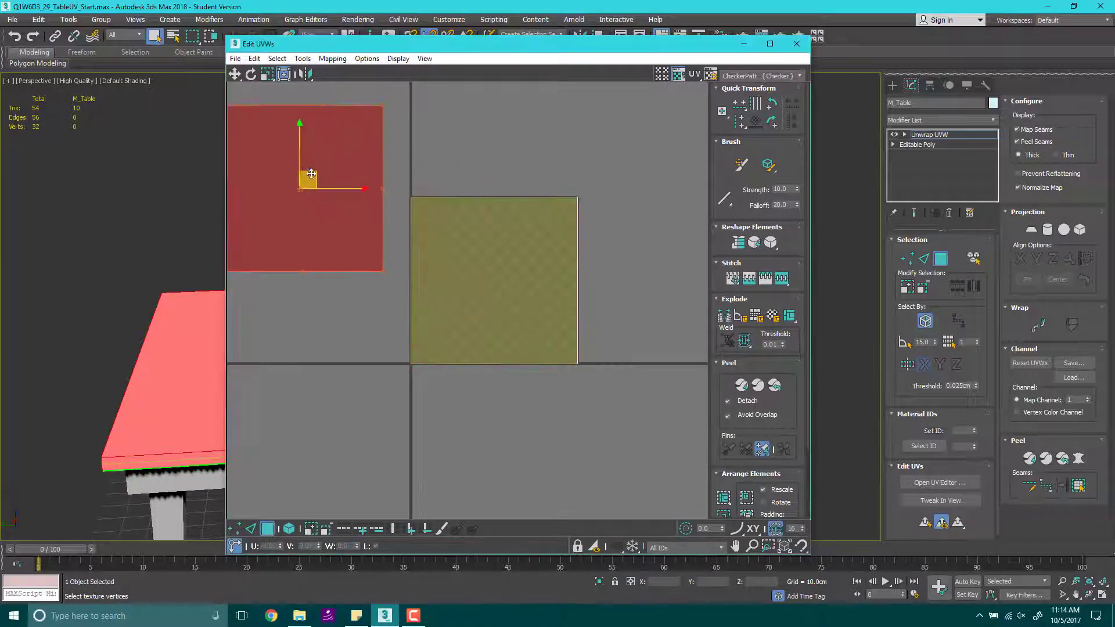
pyautogui.moveTo(347, 206); pyautogui.dragTo(553, 285, button='middle')
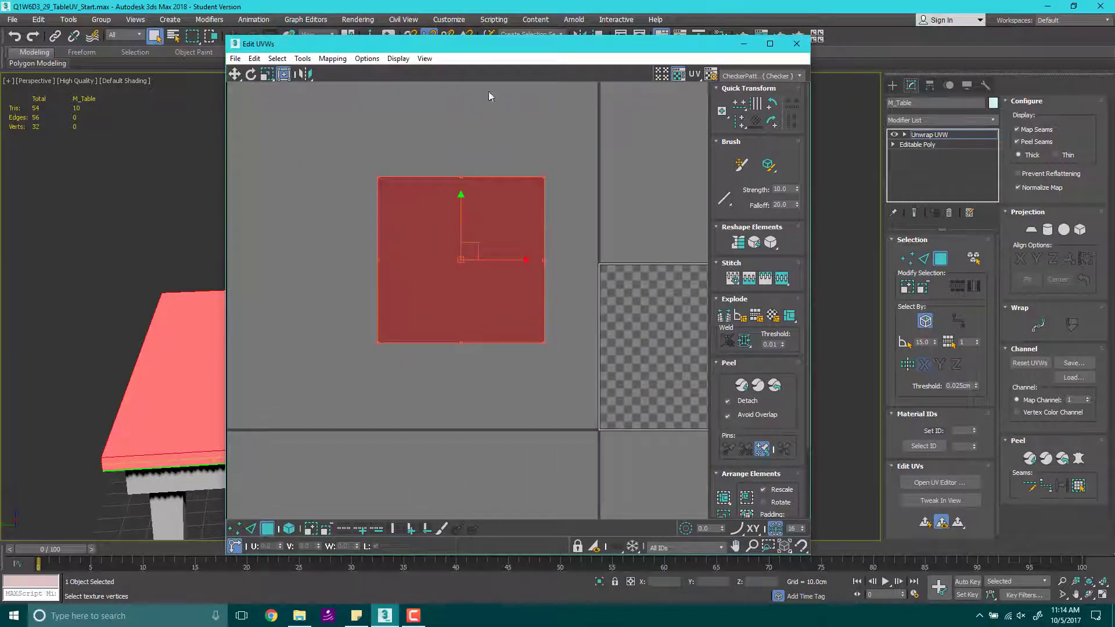
# Step: Set the UV editor's background texture to CheckerPattern and view the table beside it
pyautogui.click(800, 76)
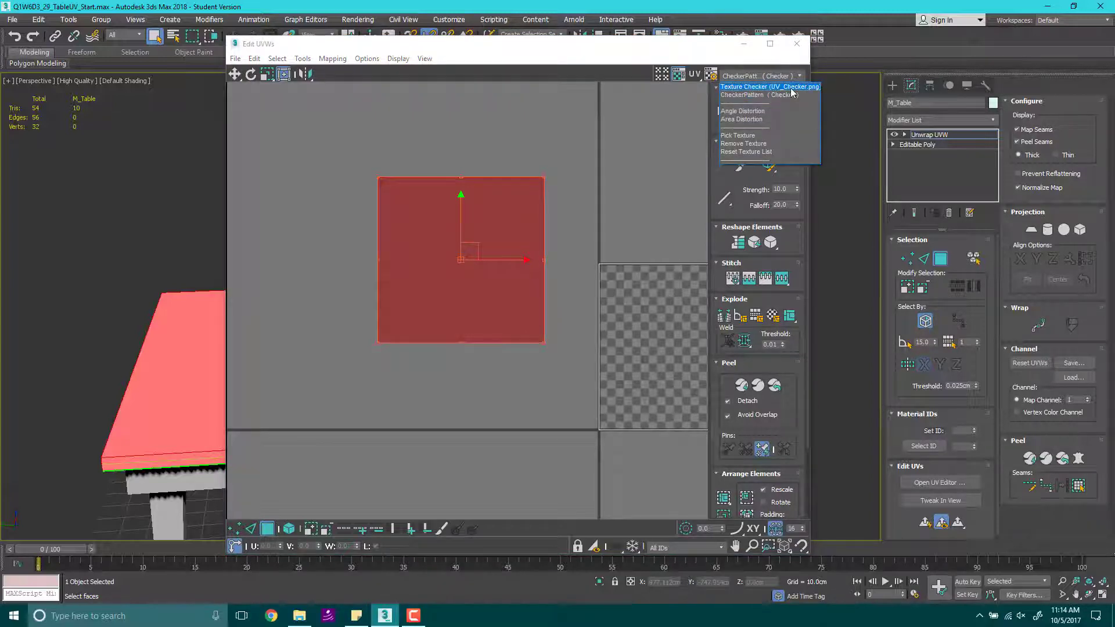
pyautogui.click(790, 96)
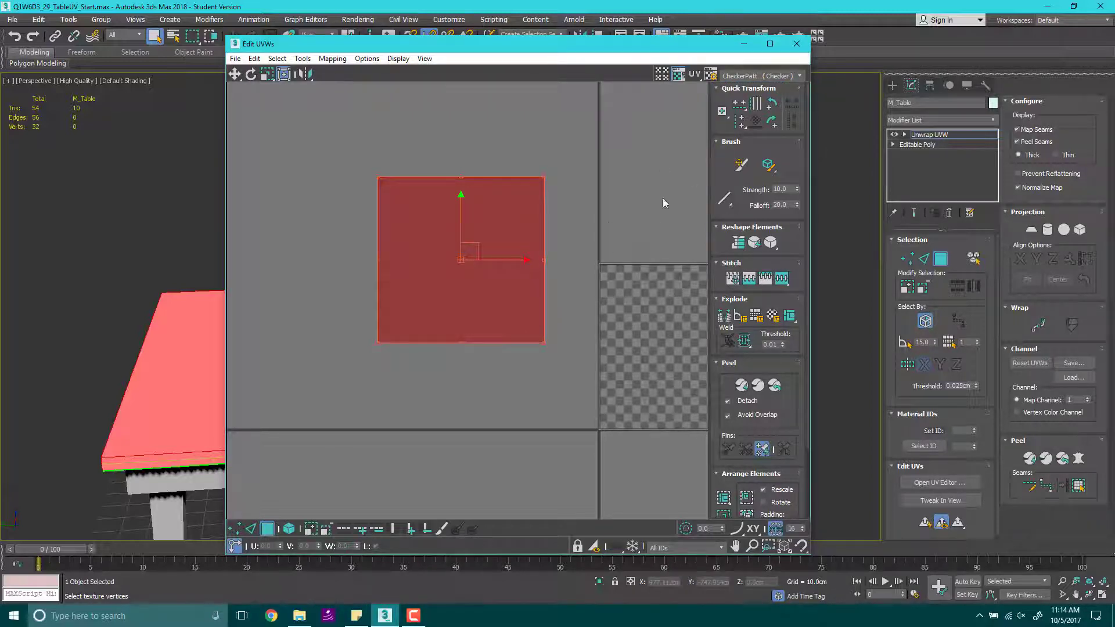
pyautogui.moveTo(503, 295); pyautogui.dragTo(410, 369, button='middle')
pyautogui.scroll(-3, 409, 369)
pyautogui.moveTo(157, 318); pyautogui.dragTo(123, 194, button='middle')
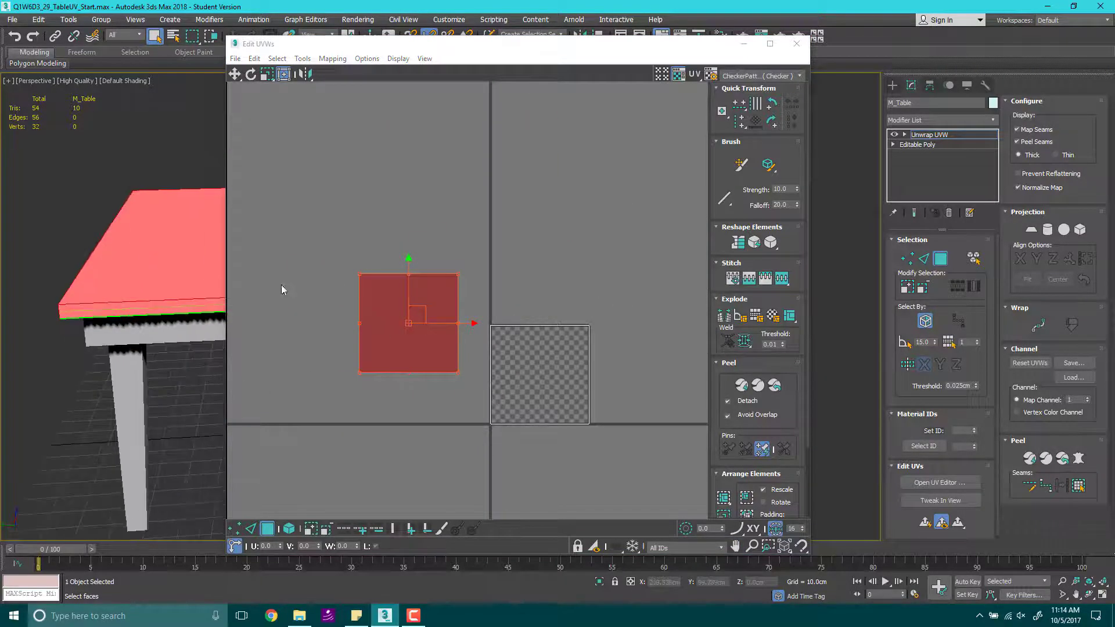
pyautogui.scroll(4, 169, 384)
pyautogui.scroll(-2, 283, 385)
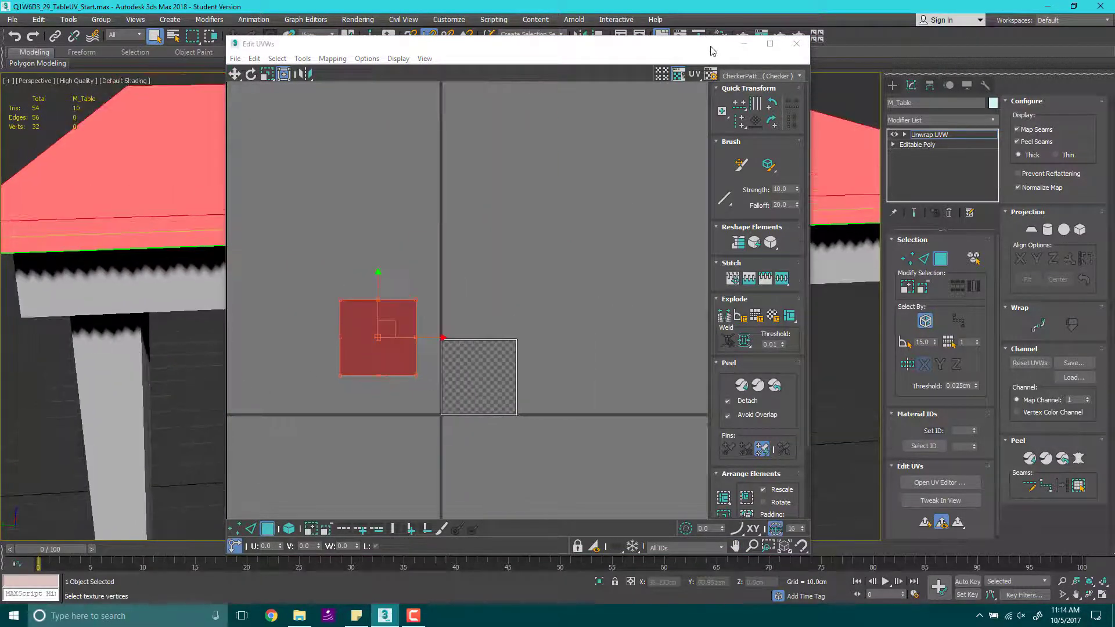
# Step: Open the Slate Material Editor clear of the UV editor and make room beside the 01 - Default material node
pyautogui.moveTo(713, 51); pyautogui.dragTo(233, 57)
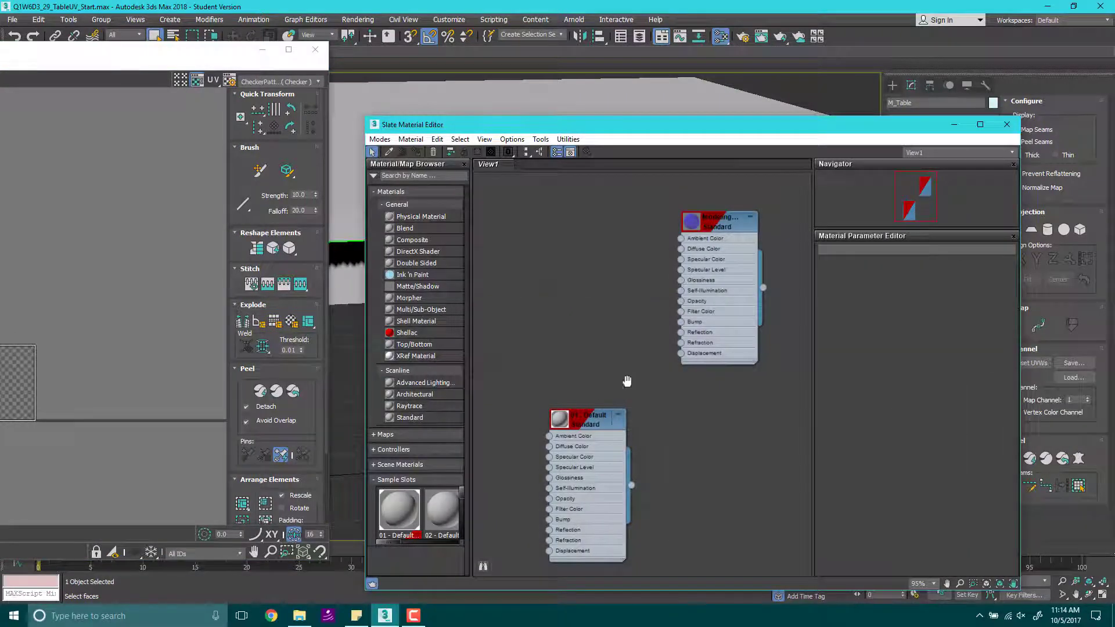
pyautogui.moveTo(627, 381); pyautogui.dragTo(593, 312, button='middle')
pyautogui.doubleClick(556, 354)
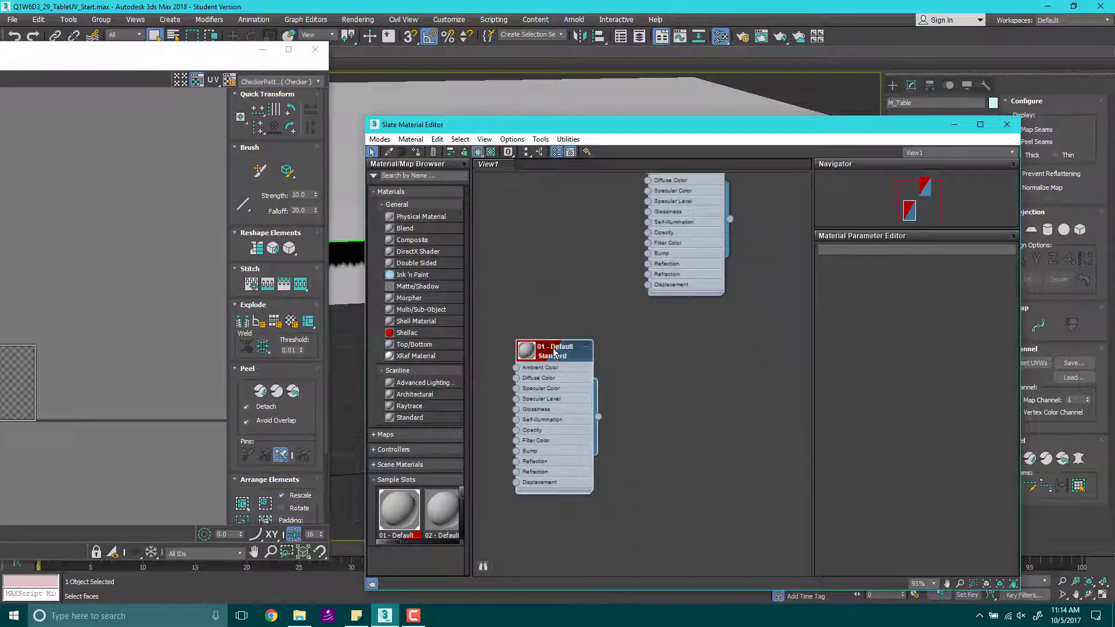
pyautogui.moveTo(628, 351); pyautogui.dragTo(568, 354)
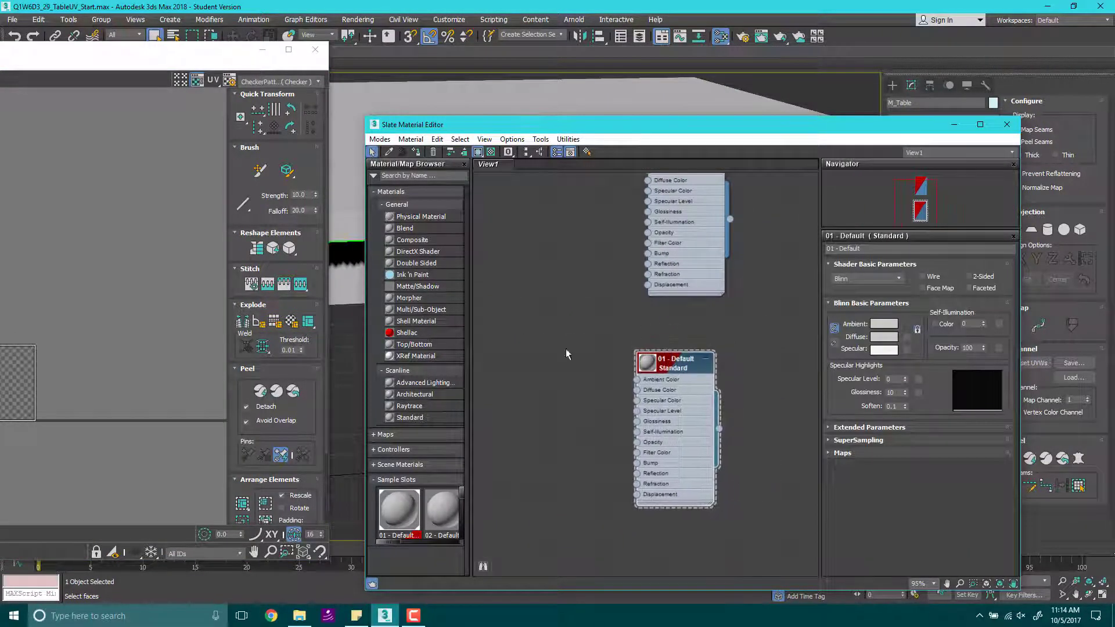
# Step: Add a Checker map and connect it to the Diffuse Color of the 01 - Default material
pyautogui.rightClick(561, 381)
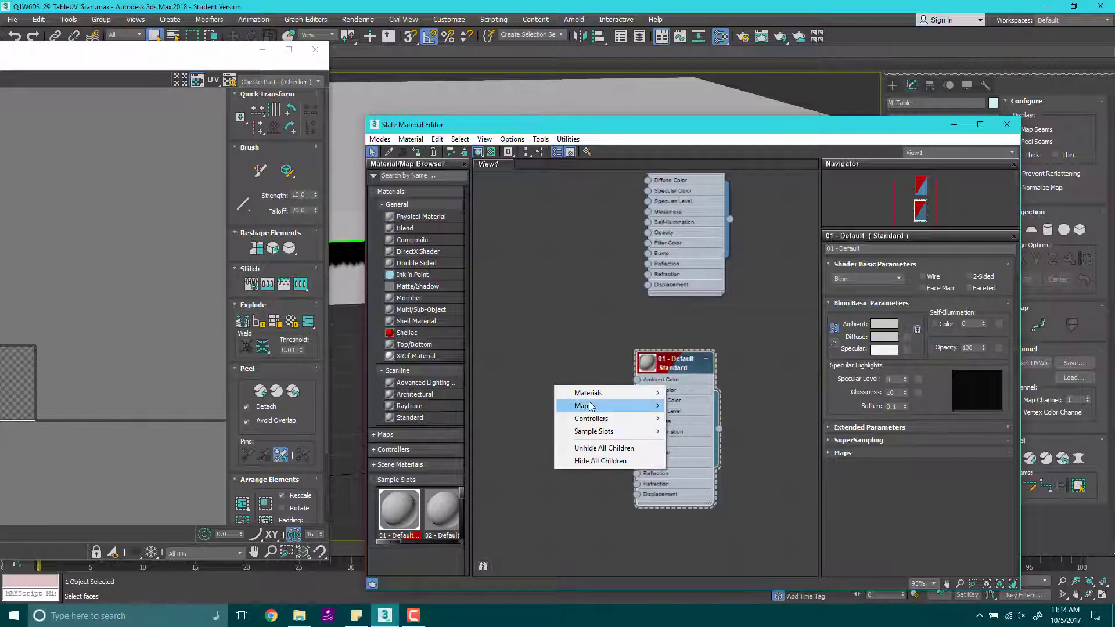
pyautogui.moveTo(593, 407)
pyautogui.moveTo(688, 410)
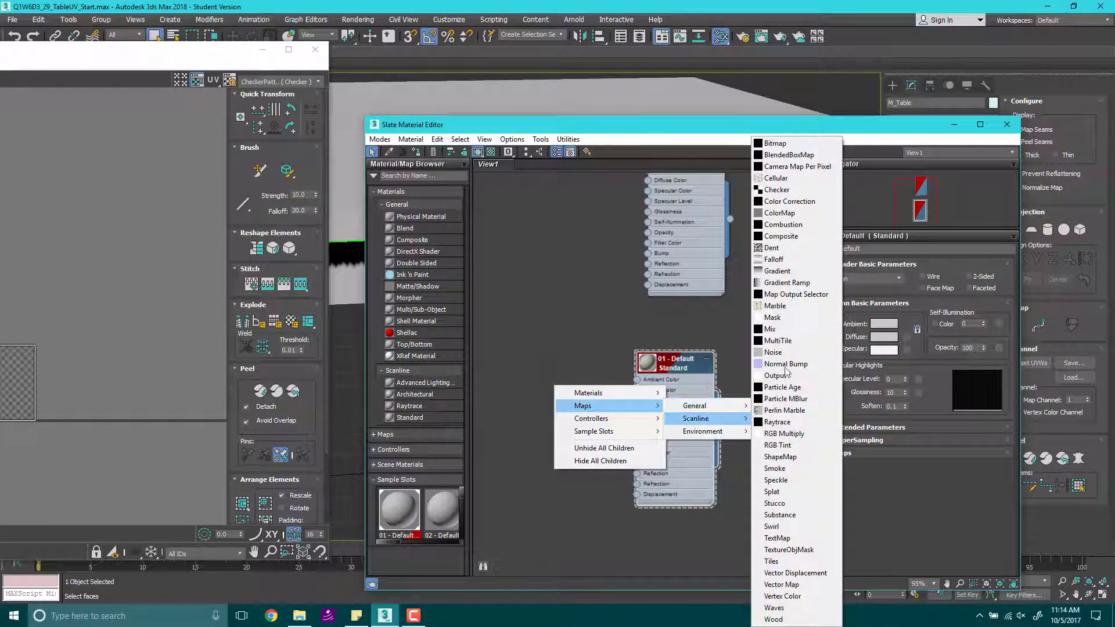
pyautogui.click(778, 188)
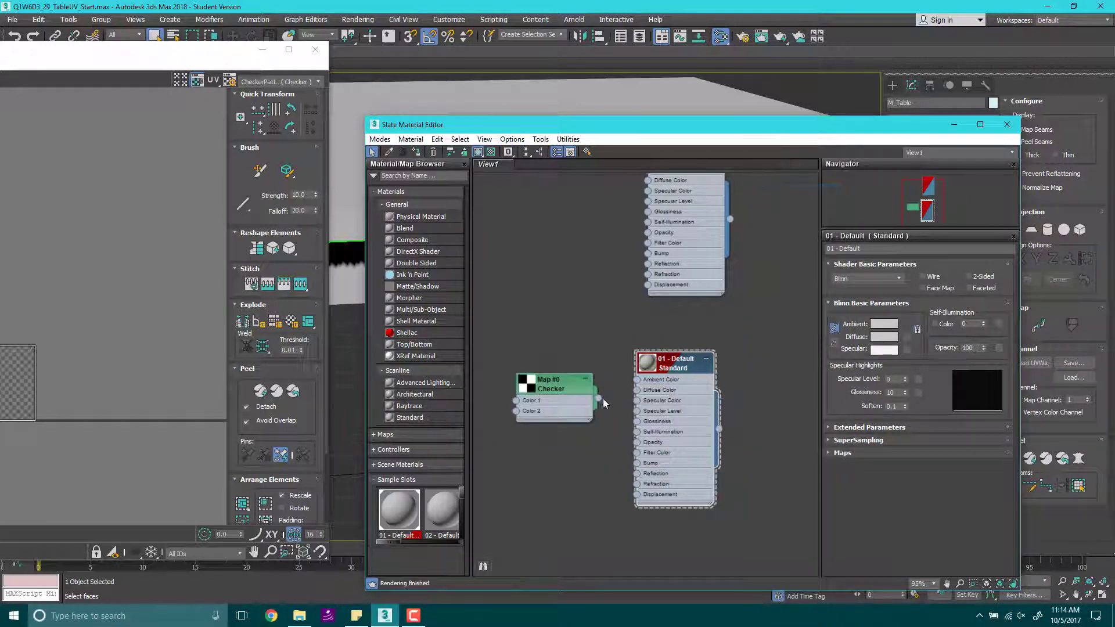
pyautogui.moveTo(632, 395); pyautogui.dragTo(637, 390)
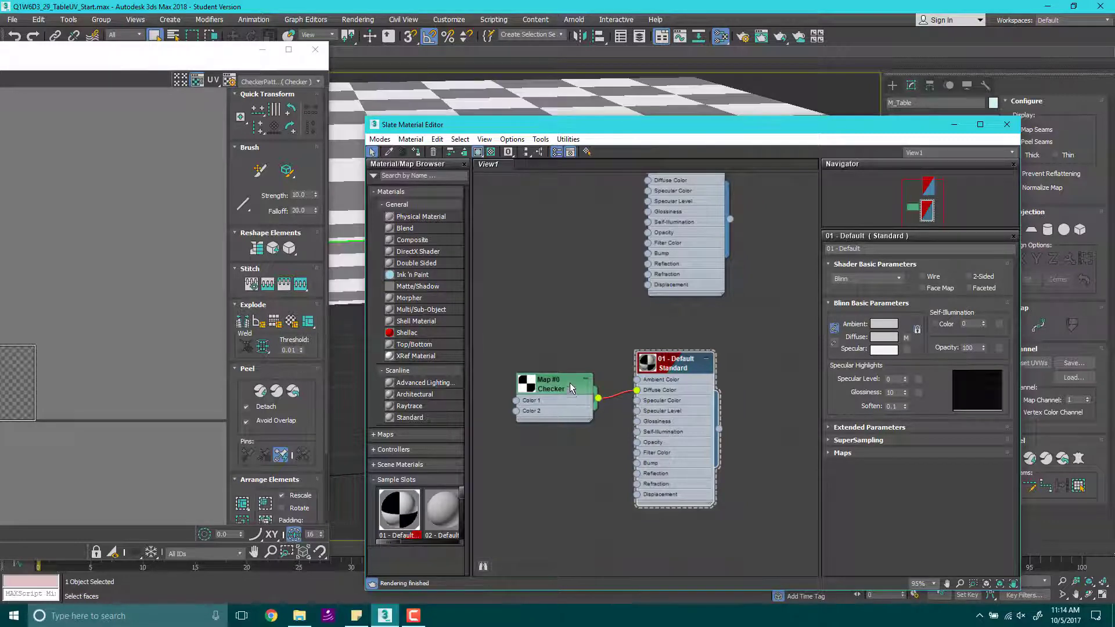
# Step: Set the Checker map's U and V tiling to 5.0 and close the Slate Material Editor
pyautogui.doubleClick(537, 384)
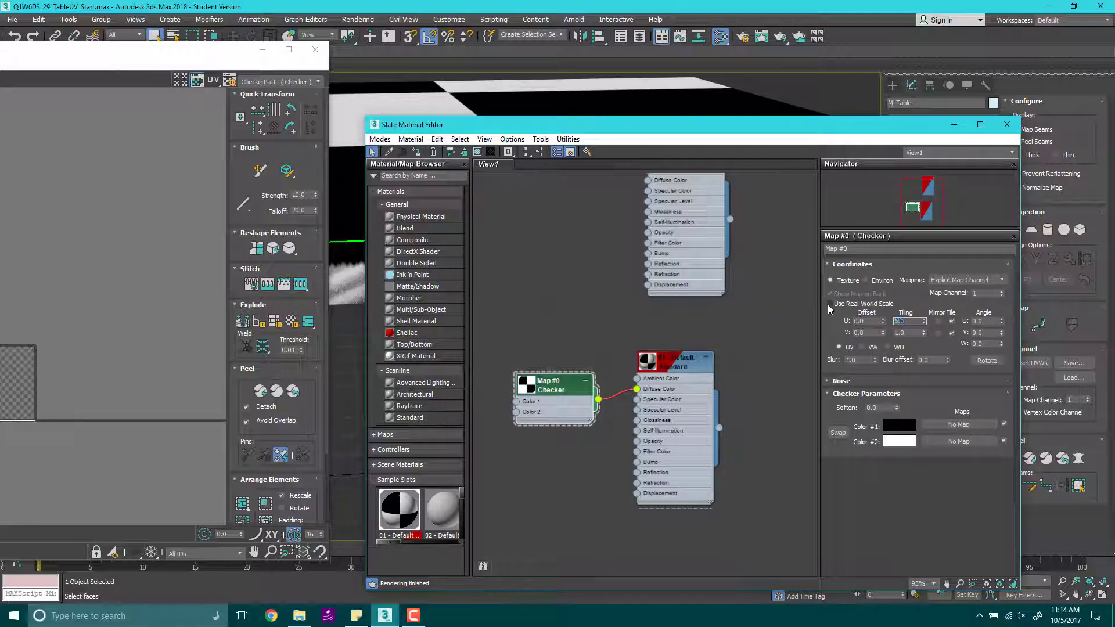
pyautogui.press('Tab')
pyautogui.write('5')
pyautogui.press('Return')
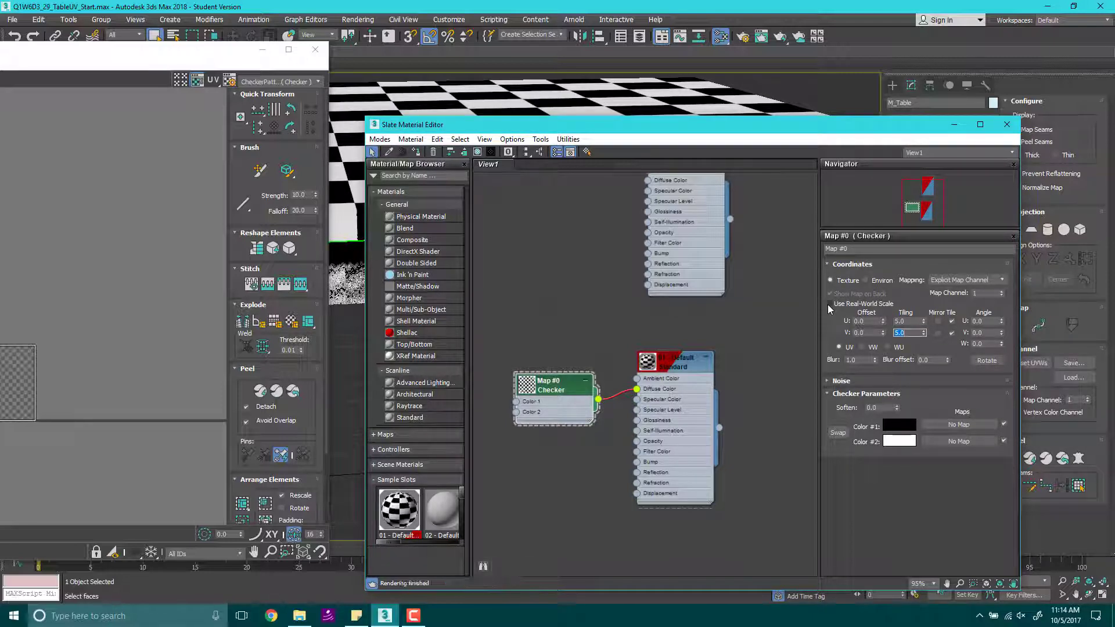
pyautogui.click(1007, 125)
# Step: Place the UV editor beside the checkered tabletop and move the tabletop's UV shell farther above the texture square
pyautogui.moveTo(616, 305); pyautogui.dragTo(642, 246, button='middle')
pyautogui.scroll(-4, 700, 333)
pyautogui.scroll(3, 643, 246)
pyautogui.keyDown('alt'); pyautogui.moveTo(557, 233); pyautogui.dragTo(563, 212, button='middle'); pyautogui.keyUp('alt')
pyautogui.scroll(-6, 604, 201)
pyautogui.scroll(3, 553, 238)
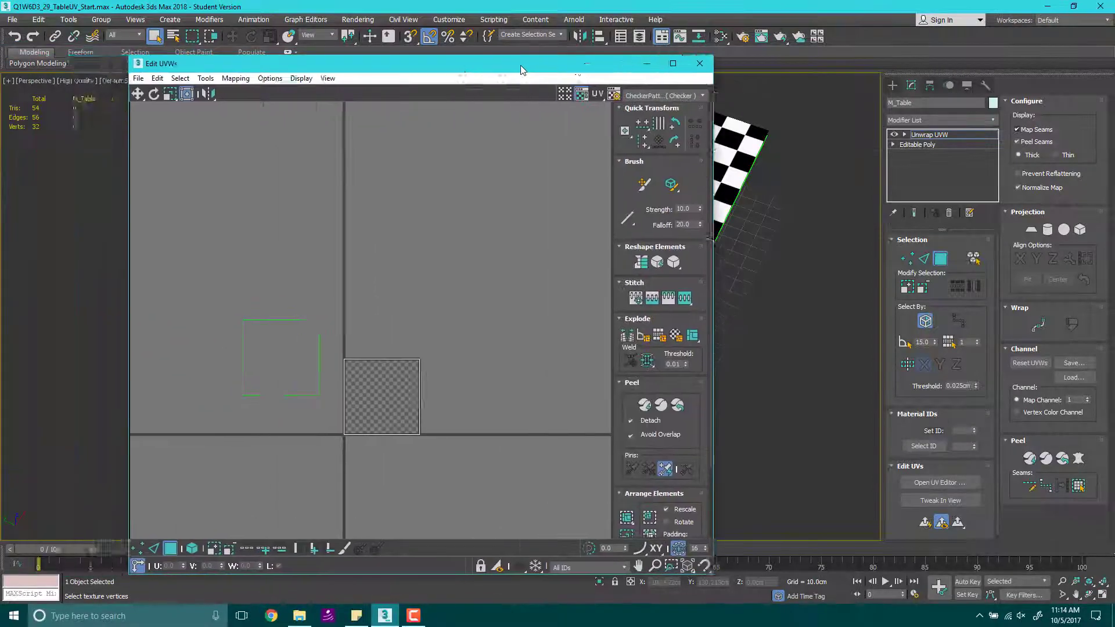
pyautogui.moveTo(145, 315); pyautogui.dragTo(192, 215)
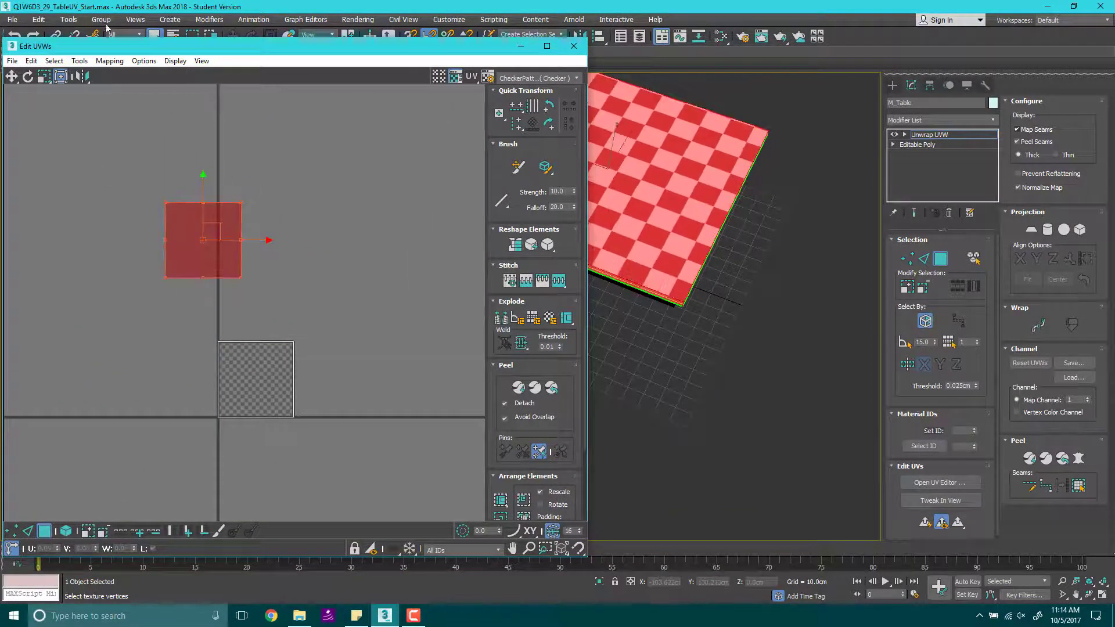
# Step: Relax the tabletop's UV shell by polygon angles and close the Relax Tool
pyautogui.click(80, 61)
pyautogui.click(99, 256)
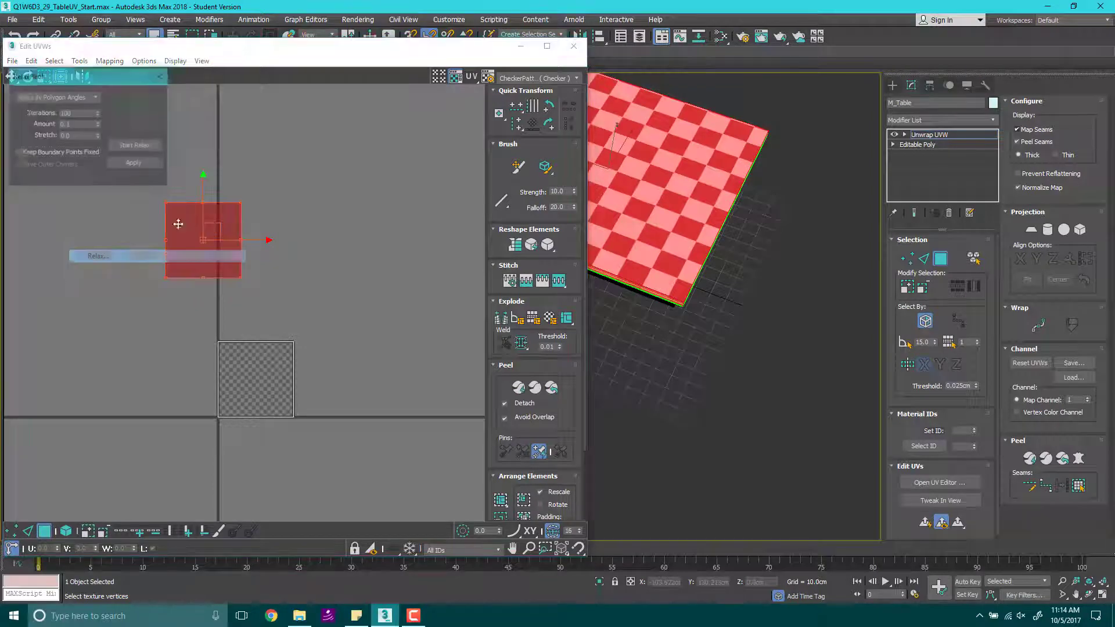
pyautogui.click(131, 148)
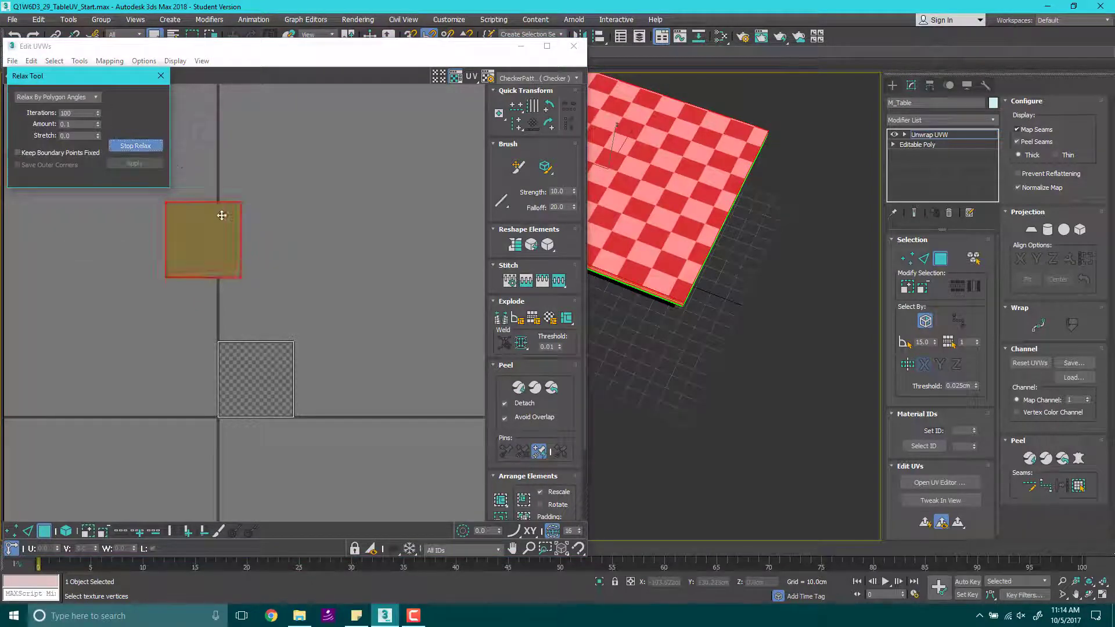
pyautogui.click(161, 77)
# Step: Select a thin side face in the relaxed UV shell and examine its checker pattern on the tabletop's side
pyautogui.keyDown('alt'); pyautogui.moveTo(794, 241); pyautogui.dragTo(705, 185, button='middle'); pyautogui.keyUp('alt')
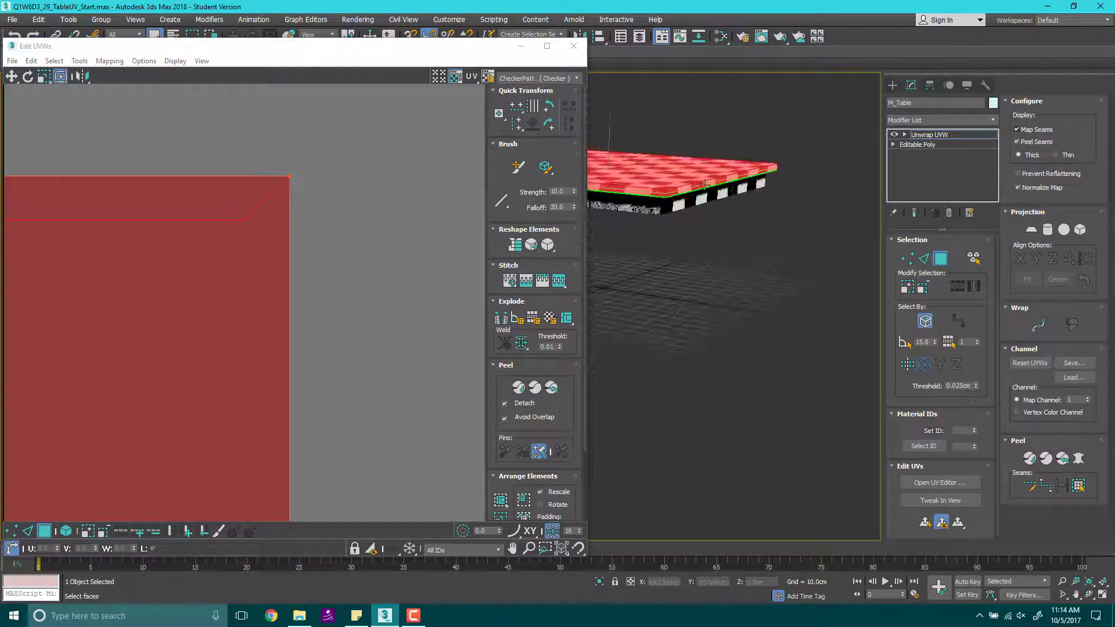
pyautogui.scroll(3, 705, 185)
pyautogui.scroll(-3, 705, 229)
pyautogui.click(262, 304)
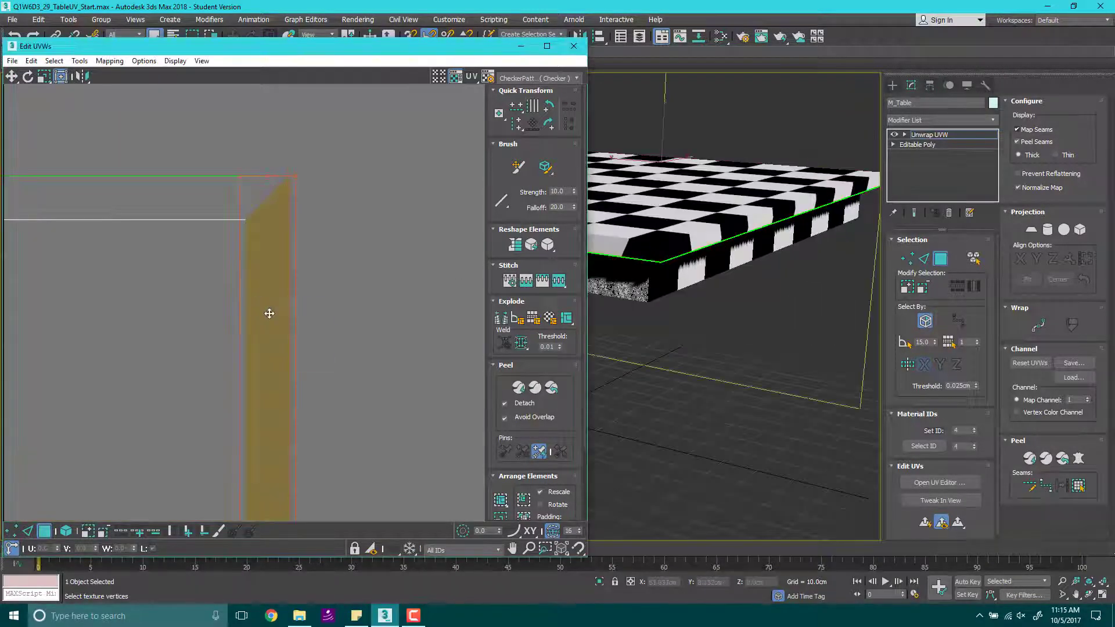
pyautogui.keyDown('alt'); pyautogui.moveTo(717, 231); pyautogui.dragTo(891, 250, button='middle'); pyautogui.keyUp('alt')
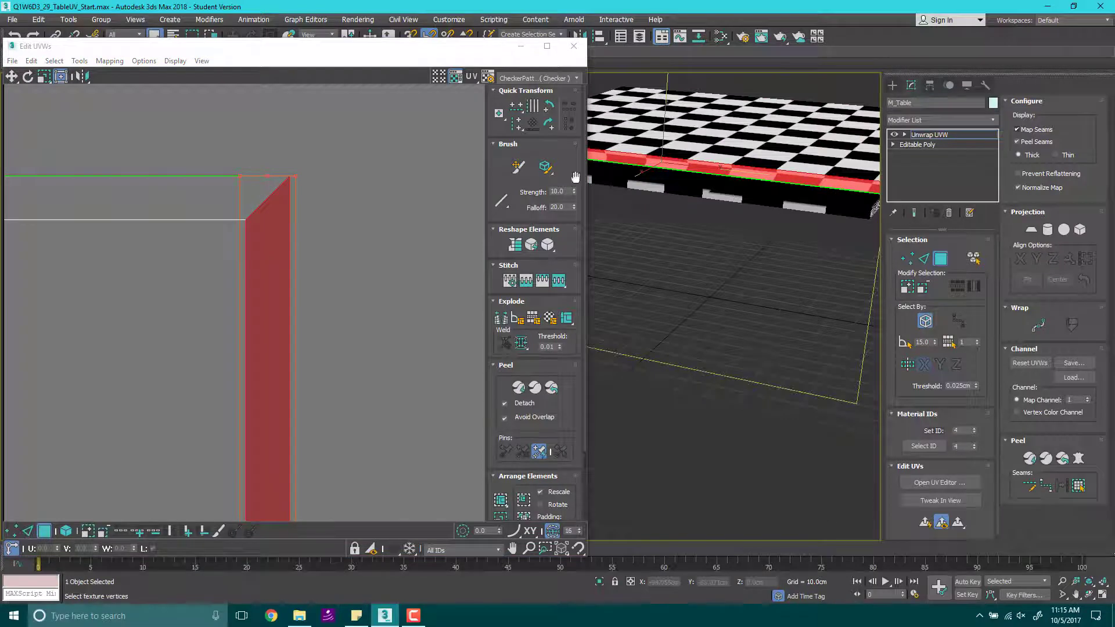
pyautogui.scroll(4, 713, 155)
pyautogui.scroll(-6, 386, 206)
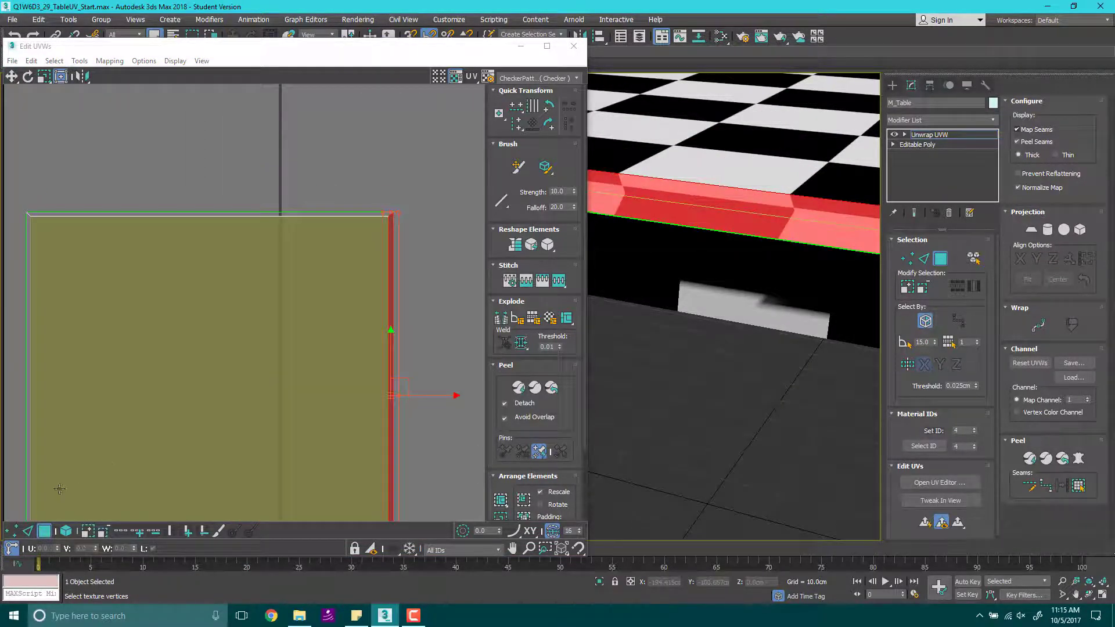
# Step: Switch to edge selection and break the diagonal edge at the UV shell's lower-left corner
pyautogui.moveTo(61, 488); pyautogui.dragTo(124, 350, button='middle')
pyautogui.click(26, 534)
pyautogui.scroll(-1, 51, 445)
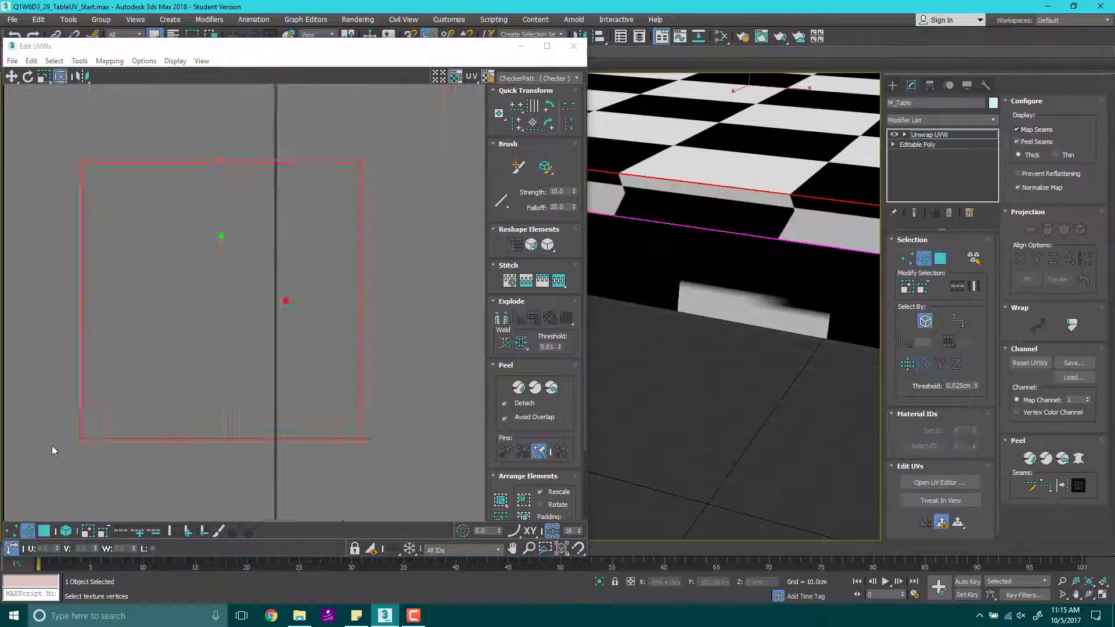
pyautogui.scroll(3, 62, 445)
pyautogui.click(71, 449)
pyautogui.scroll(-3, 63, 424)
pyautogui.scroll(-1, 61, 423)
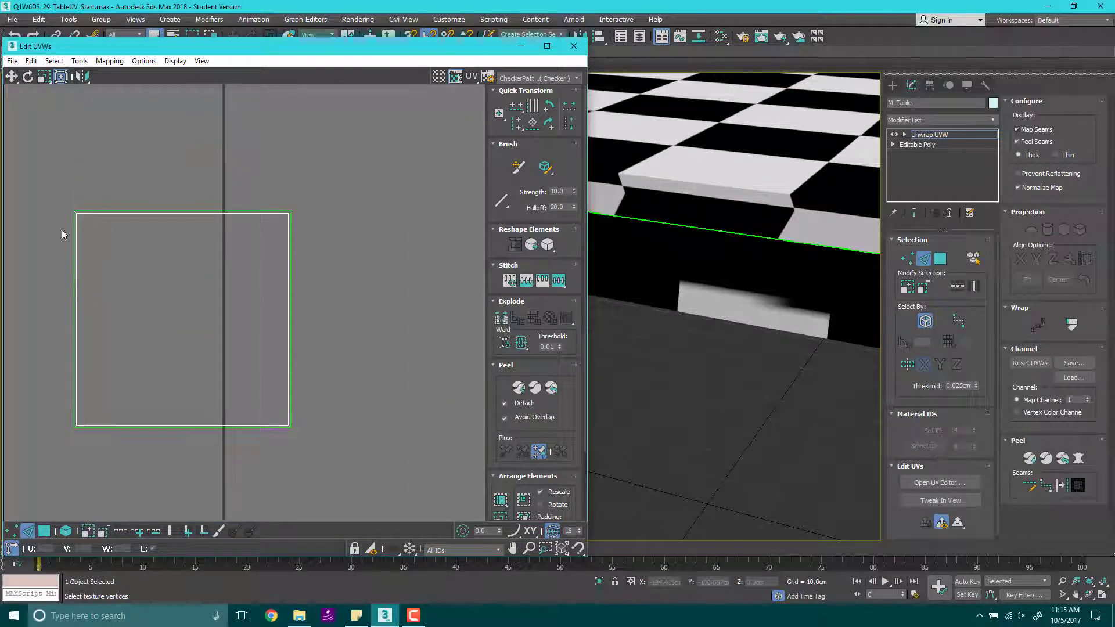
# Step: Break the diagonal edges at the UV shell's upper-left and upper-right corners
pyautogui.scroll(3, 61, 218)
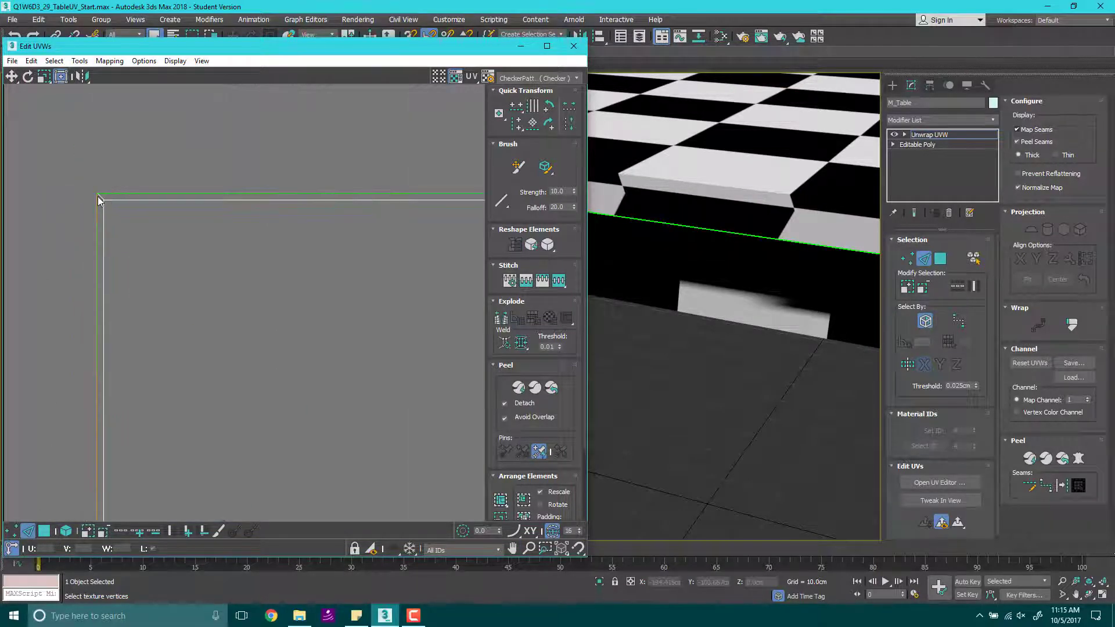
pyautogui.click(99, 196)
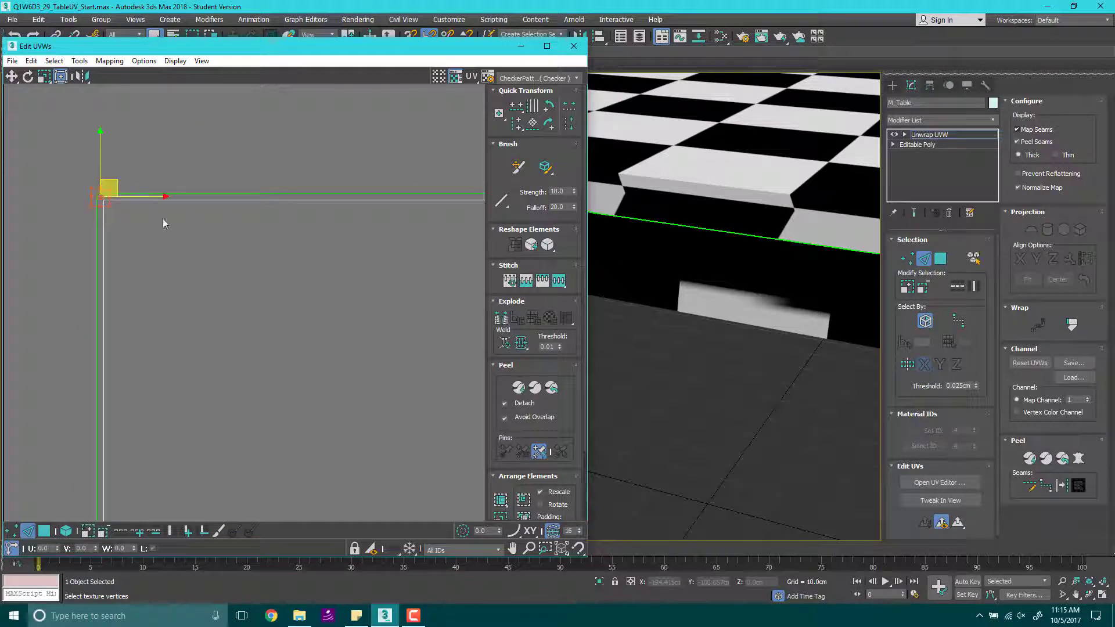
pyautogui.click(504, 321)
pyautogui.scroll(3, 259, 274)
pyautogui.scroll(-1, 259, 299)
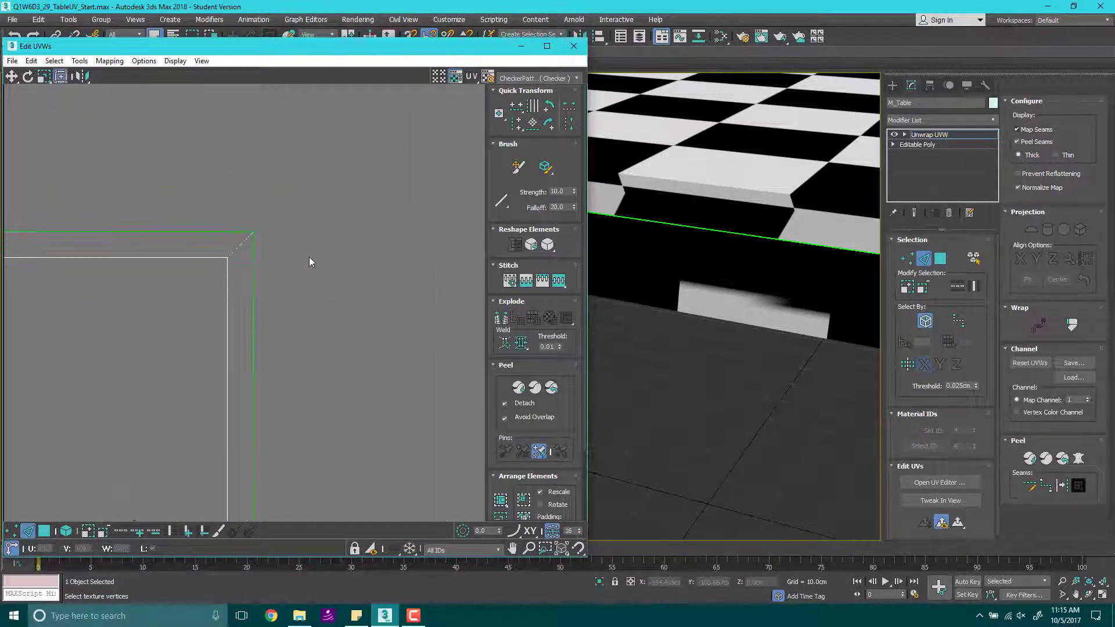
pyautogui.click(240, 245)
pyautogui.scroll(-3, 326, 334)
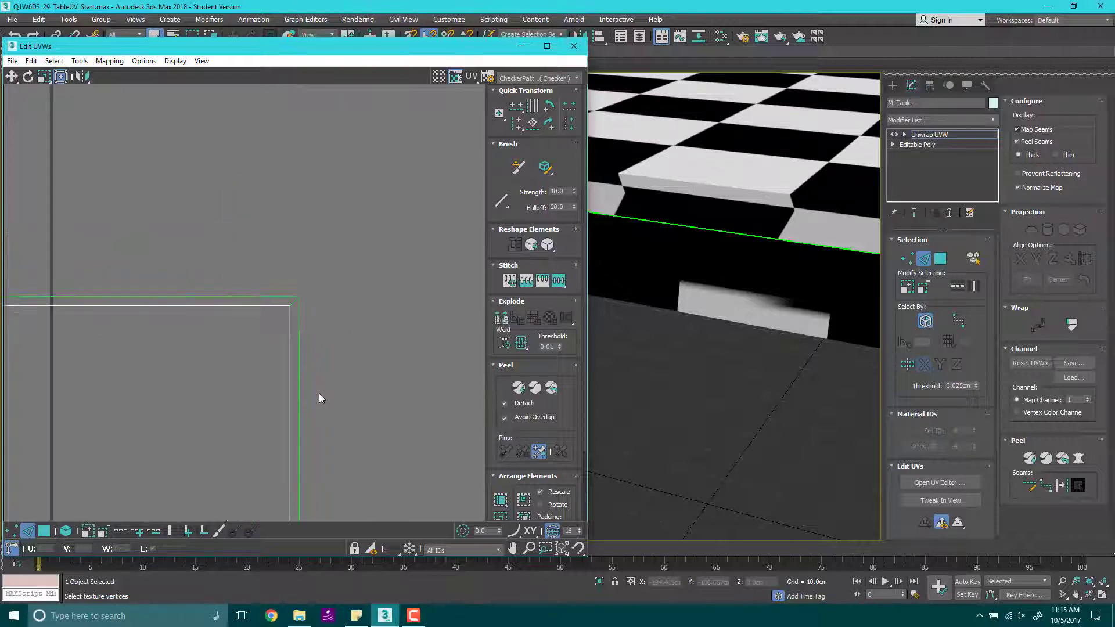
# Step: Break the diagonal edges at the tabletop UV shell's lower-right and lower-left corners
pyautogui.moveTo(356, 378); pyautogui.dragTo(406, 474, button='middle')
pyautogui.scroll(4, 355, 402)
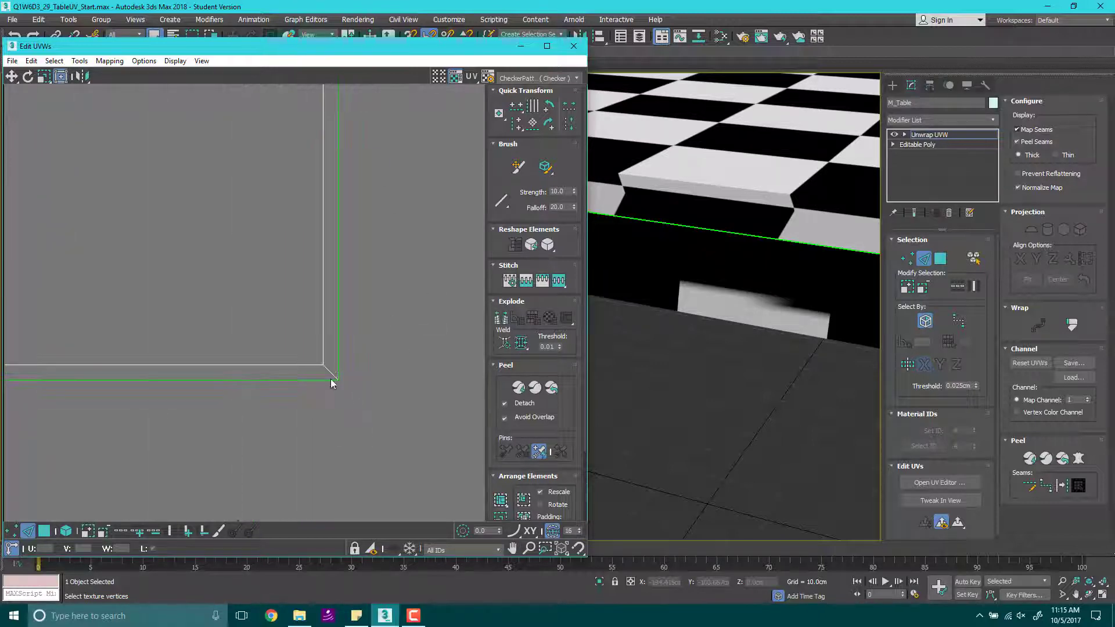
pyautogui.click(331, 374)
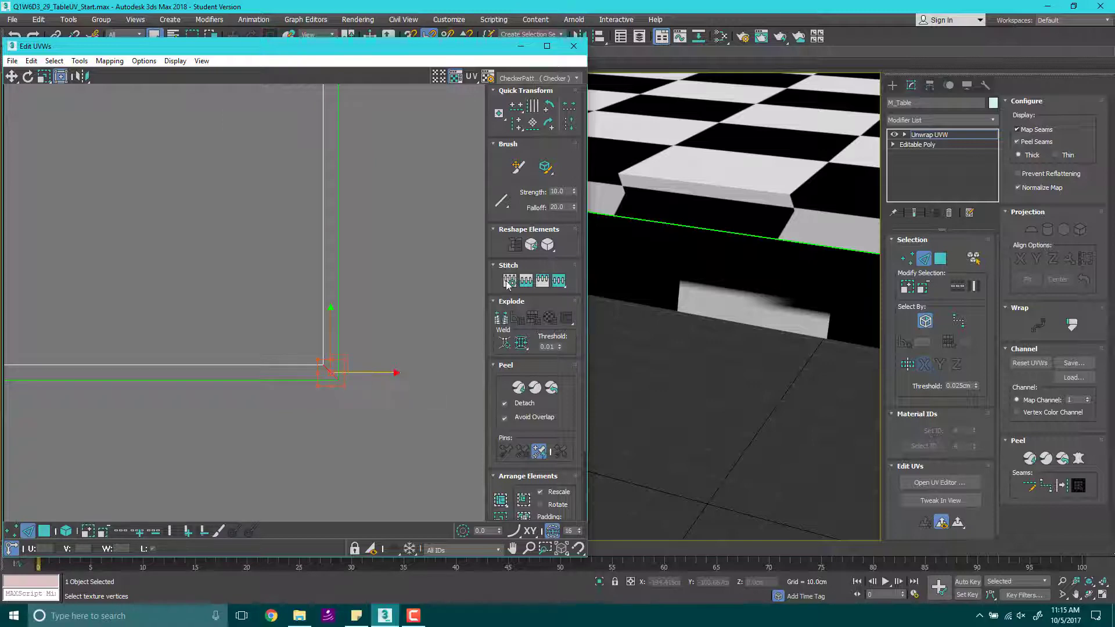
pyautogui.click(500, 322)
pyautogui.scroll(-4, 365, 344)
pyautogui.moveTo(177, 402); pyautogui.dragTo(458, 393, button='middle')
pyautogui.scroll(-2, 458, 393)
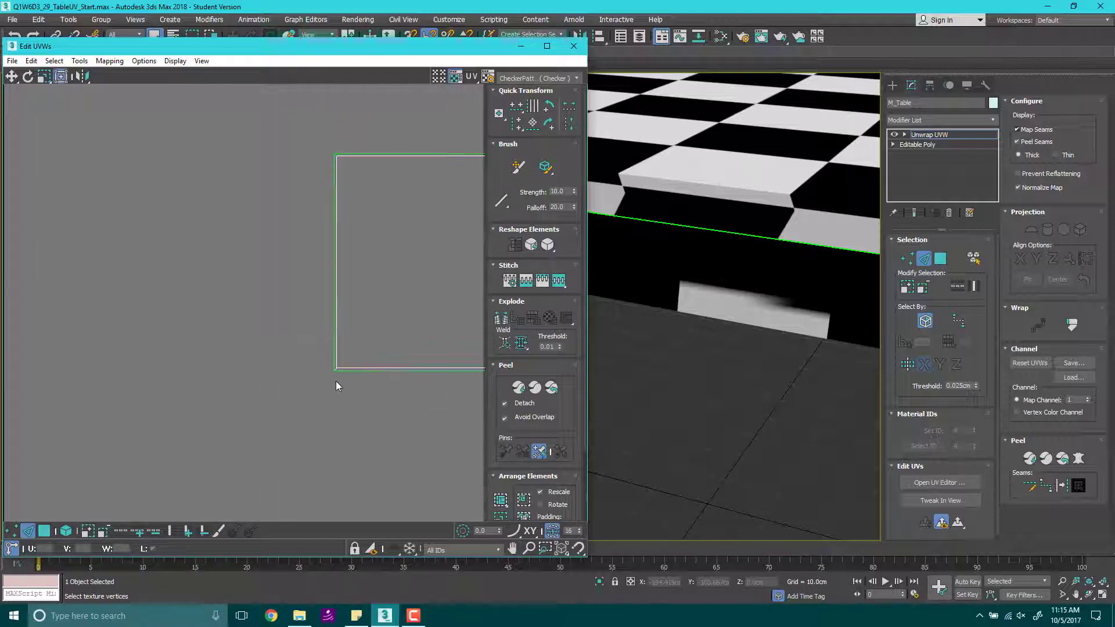
pyautogui.scroll(4, 337, 381)
pyautogui.click(338, 338)
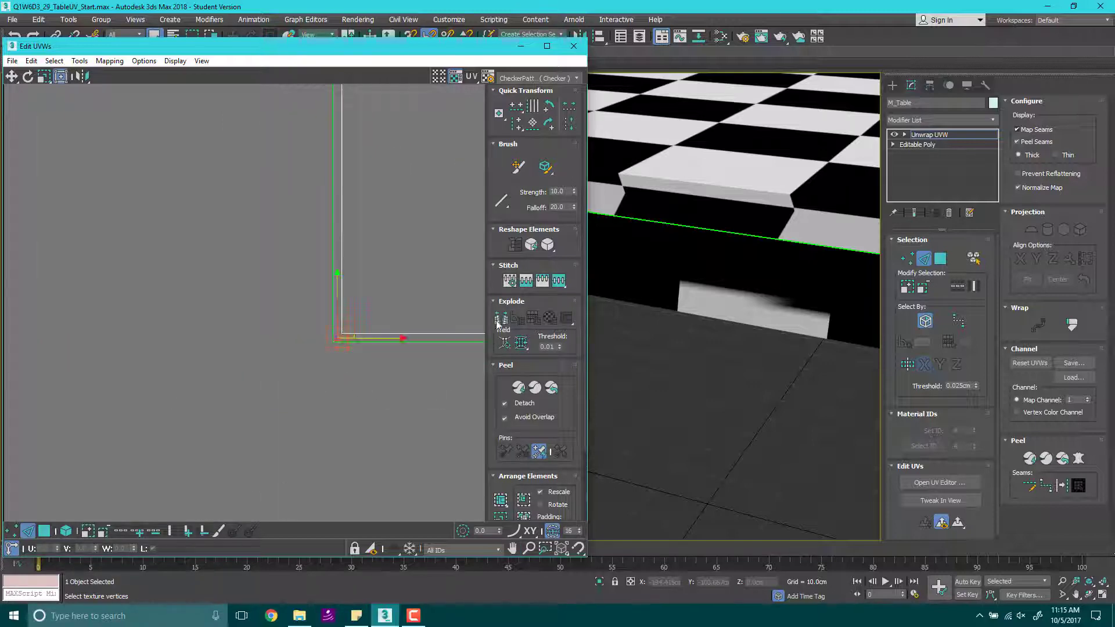
pyautogui.click(505, 318)
# Step: Select all polygons of the tabletop's UV shell, relax them by polygon angles and close the Relax Tool
pyautogui.moveTo(406, 314); pyautogui.dragTo(288, 323, button='middle')
pyautogui.scroll(-3, 305, 318)
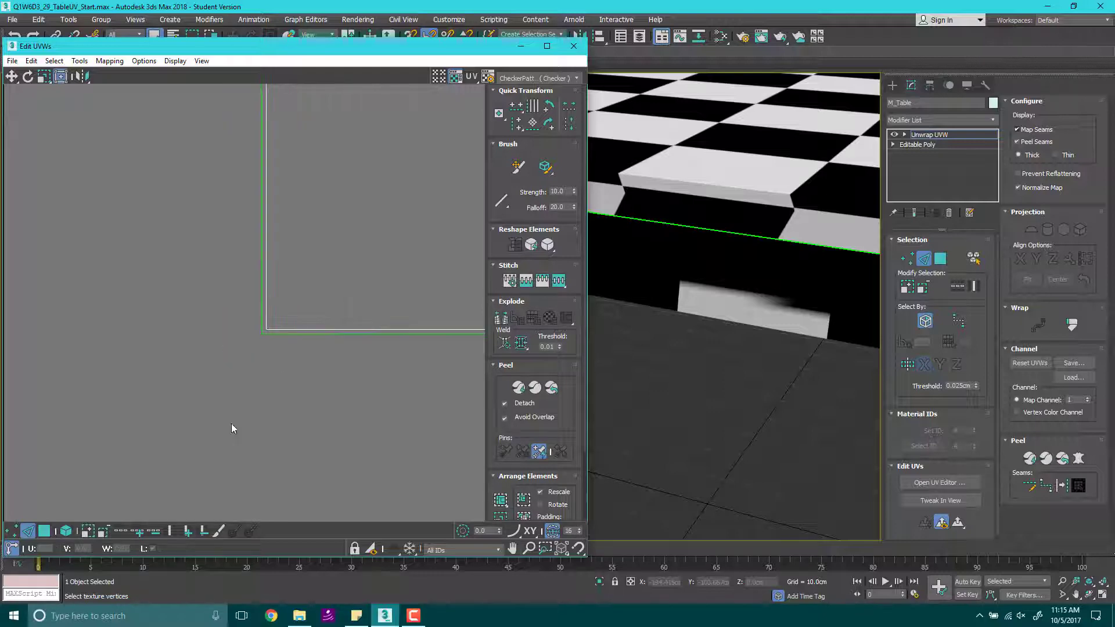
pyautogui.click(44, 531)
pyautogui.scroll(-5, 100, 501)
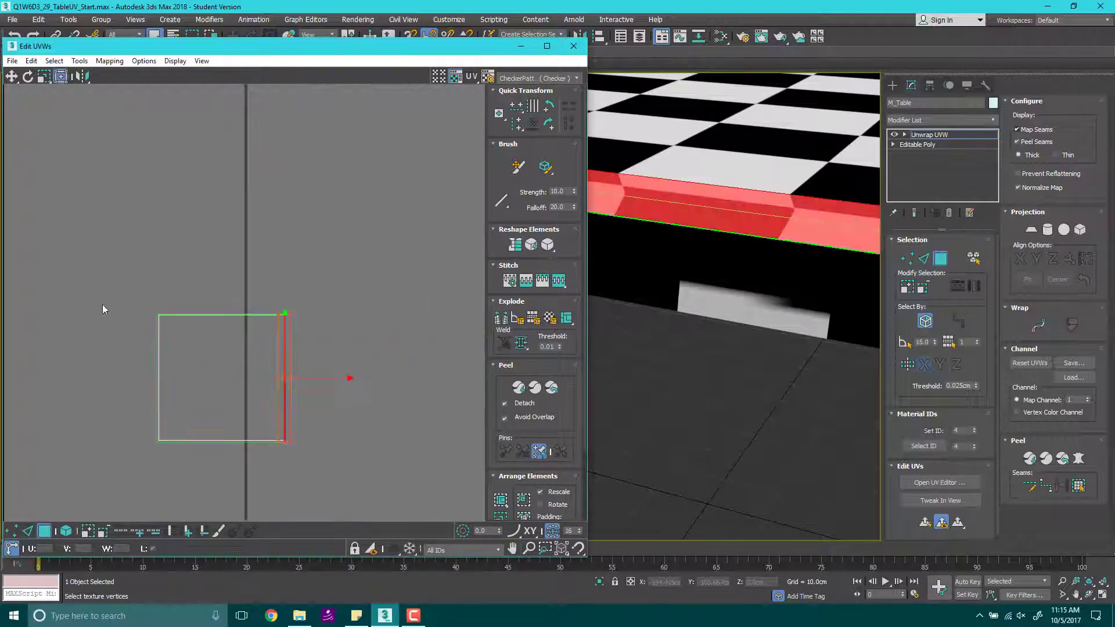
pyautogui.moveTo(307, 468); pyautogui.dragTo(307, 468)
pyautogui.moveTo(308, 468); pyautogui.dragTo(291, 247, button='middle')
pyautogui.scroll(-2, 292, 246)
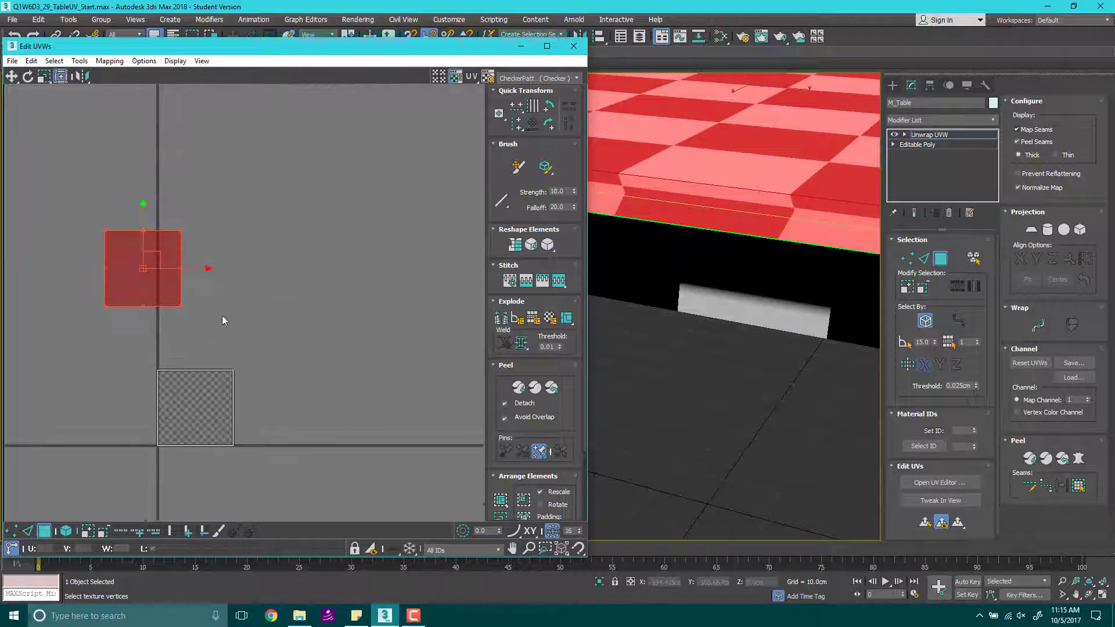
pyautogui.click(80, 61)
pyautogui.click(111, 254)
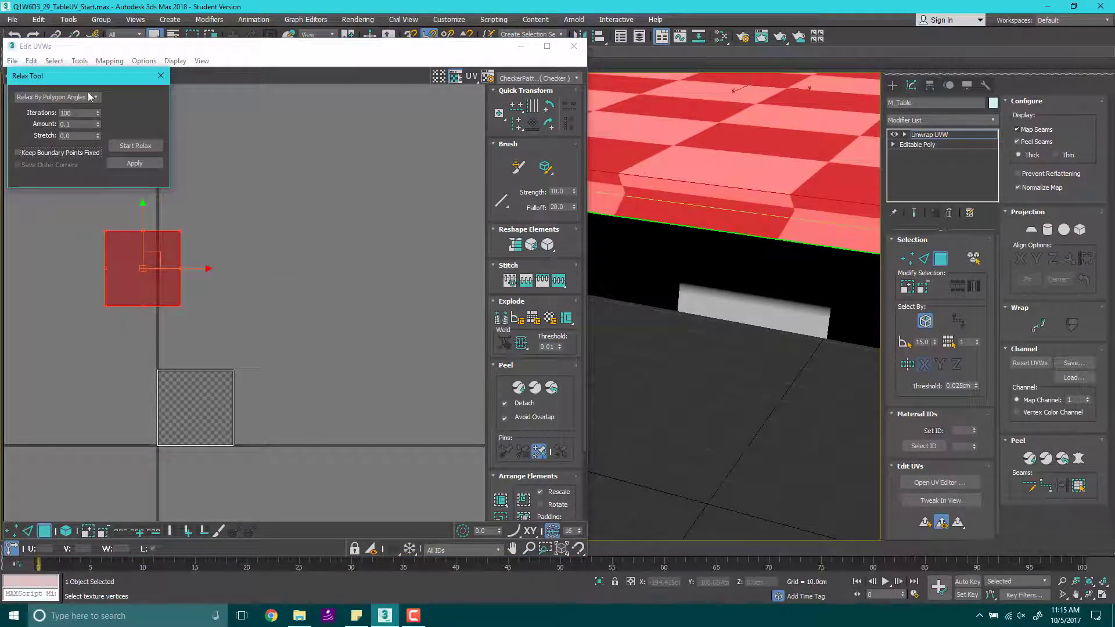
pyautogui.click(135, 145)
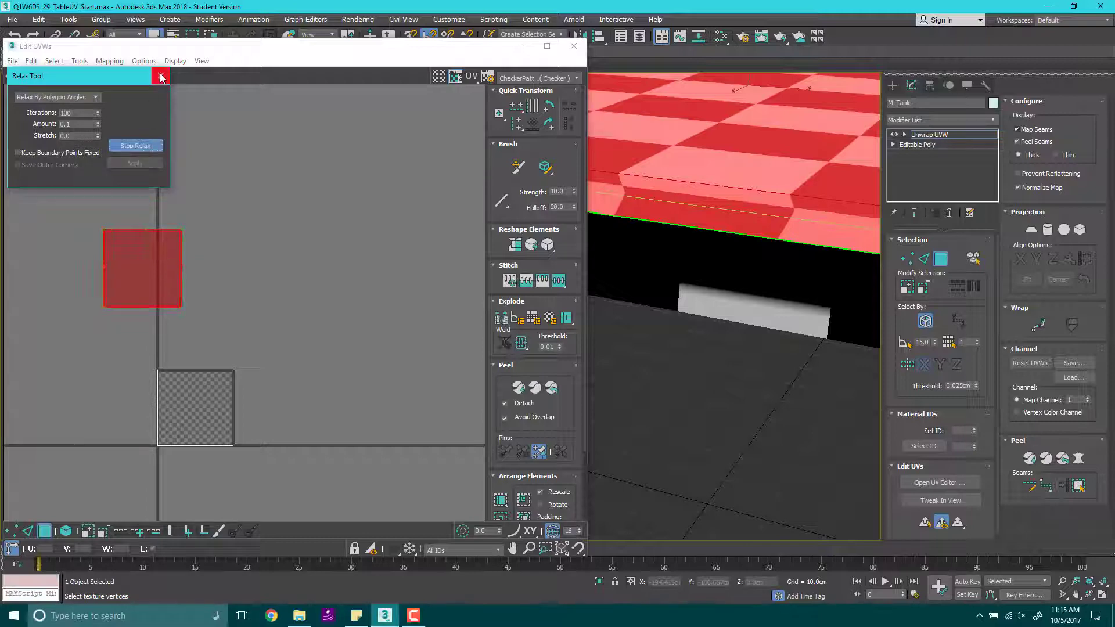
pyautogui.scroll(3, 167, 277)
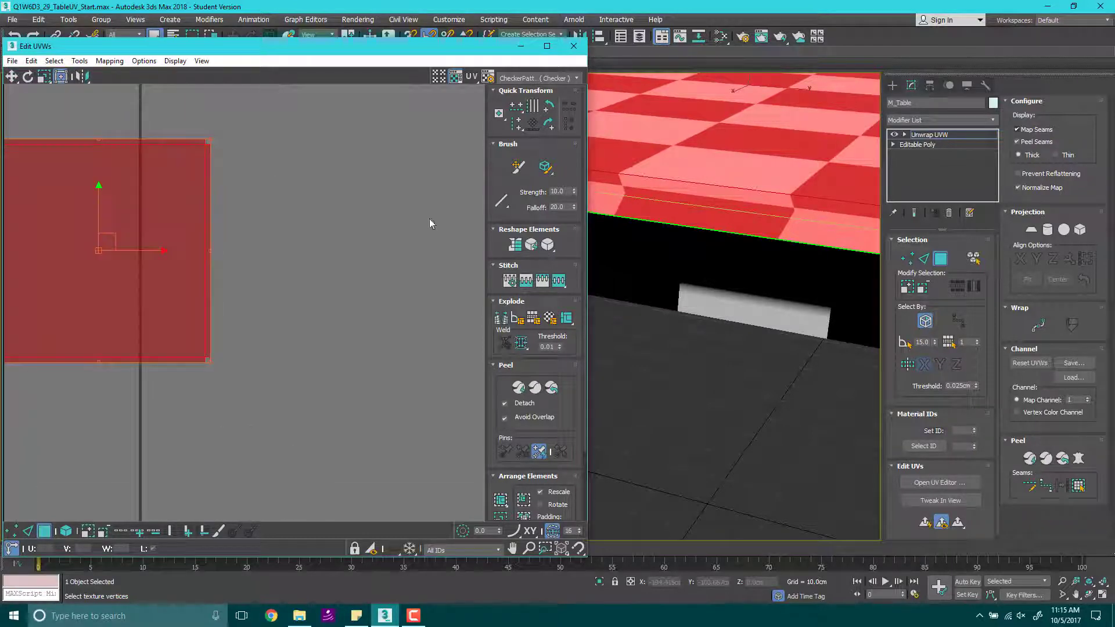
# Step: Compare the relaxed tabletop shell with the checkered UV tile and place it outside the tile, to its upper left
pyautogui.moveTo(208, 302); pyautogui.dragTo(350, 335, button='middle')
pyautogui.scroll(-5, 350, 336)
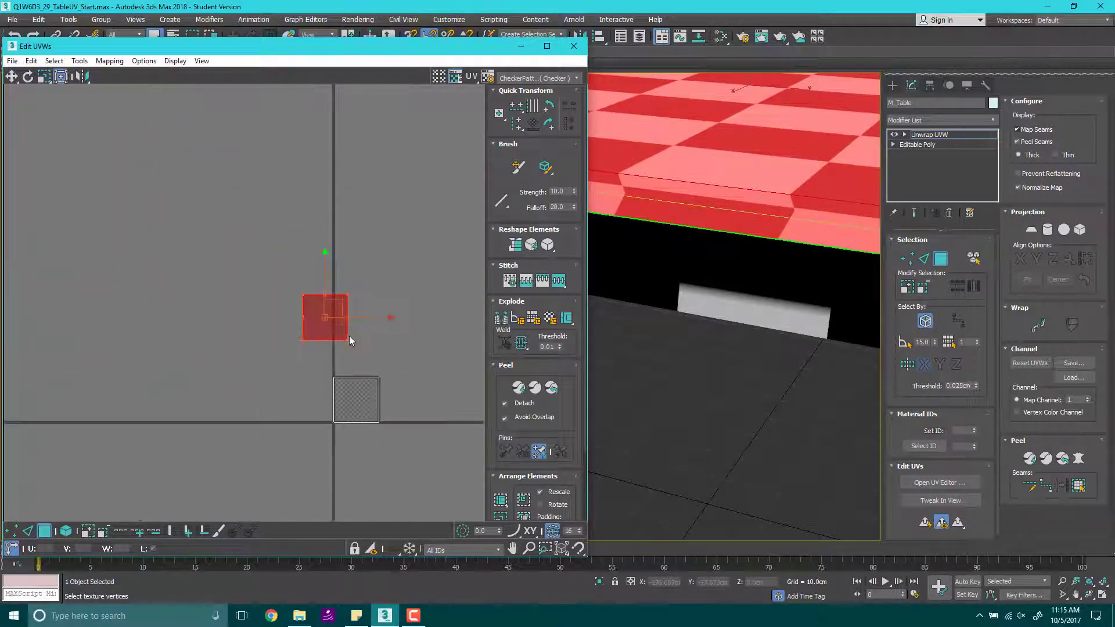
pyautogui.moveTo(370, 350); pyautogui.dragTo(370, 349)
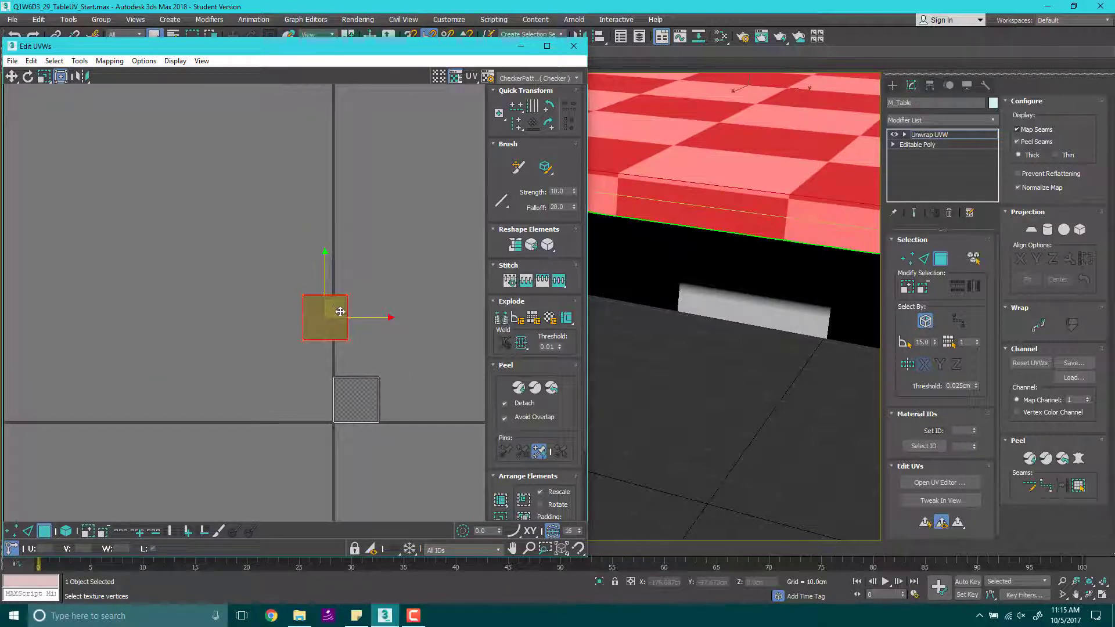
pyautogui.moveTo(339, 311); pyautogui.dragTo(366, 390)
pyautogui.scroll(-5, 788, 210)
pyautogui.scroll(5, 366, 390)
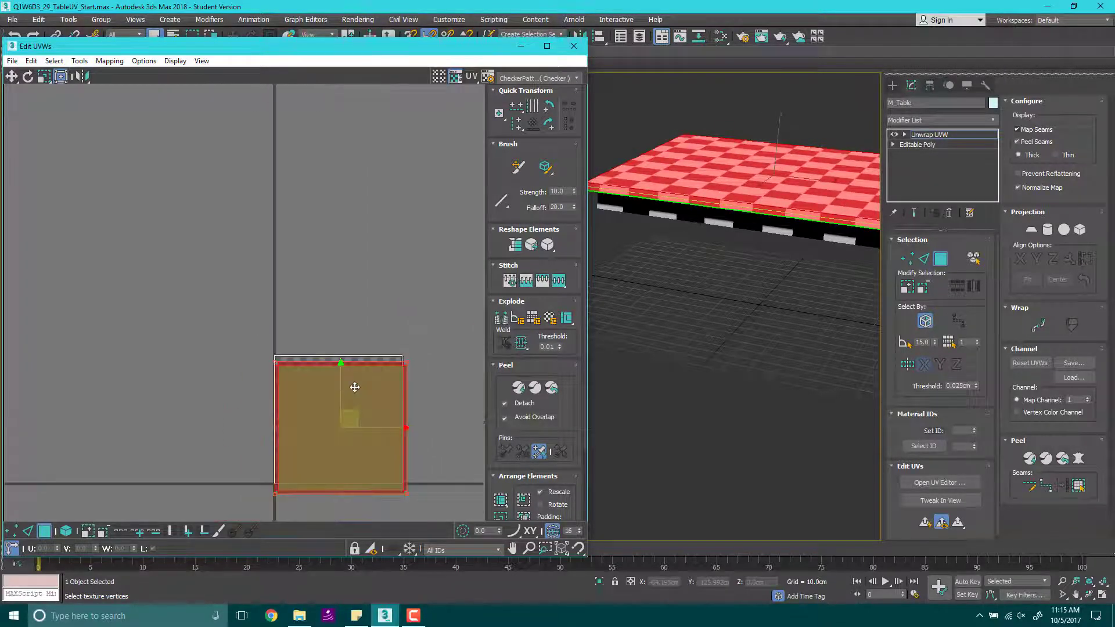
pyautogui.moveTo(317, 403); pyautogui.dragTo(224, 294, button='middle')
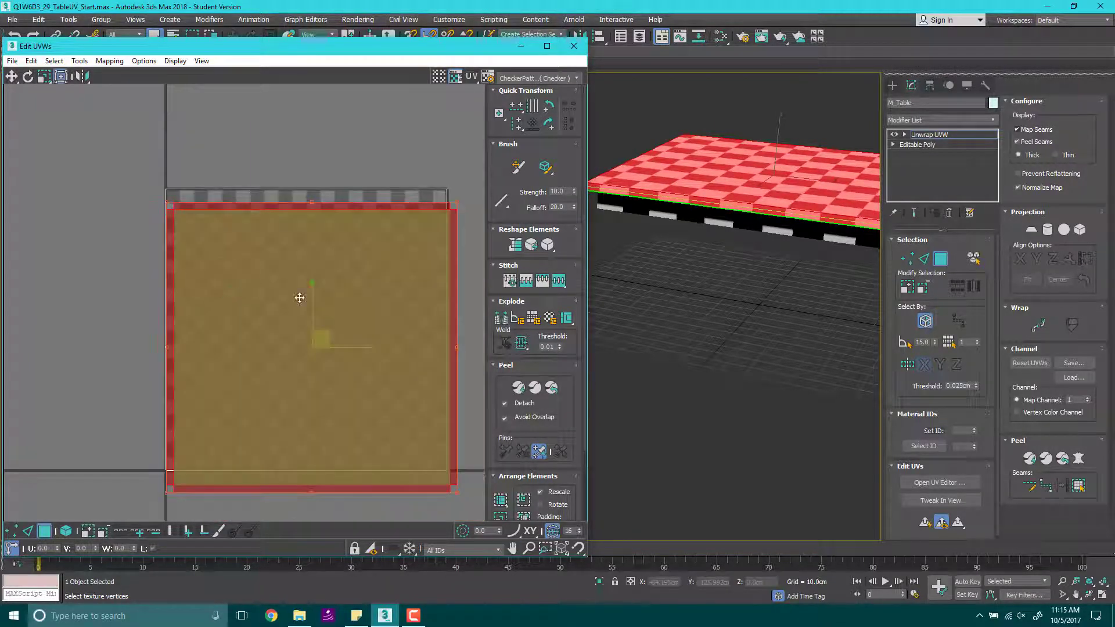
pyautogui.scroll(-5, 323, 313)
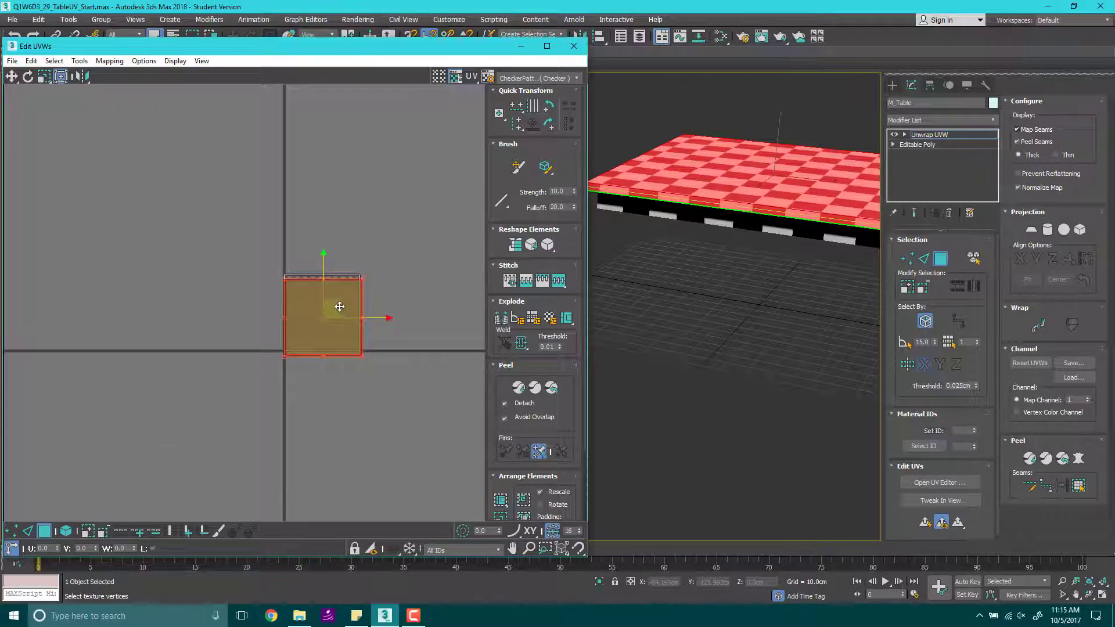
pyautogui.moveTo(340, 307); pyautogui.dragTo(237, 215)
pyautogui.scroll(4, 300, 248)
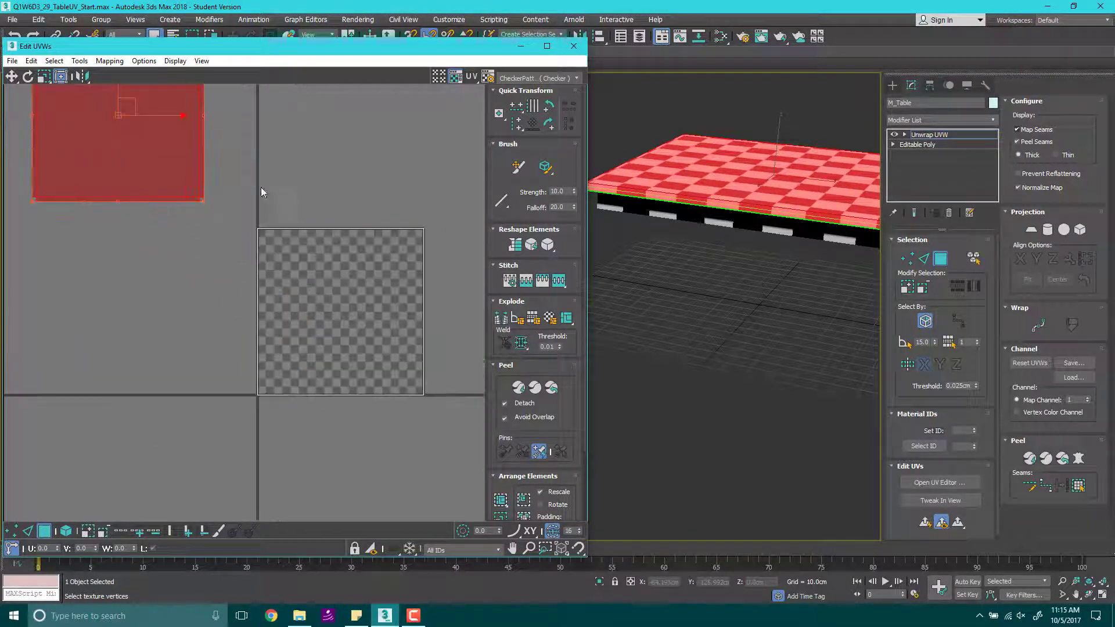
# Step: Select the tabletop's underside face together with the inner side faces around it
pyautogui.click(423, 390)
pyautogui.scroll(-6, 769, 301)
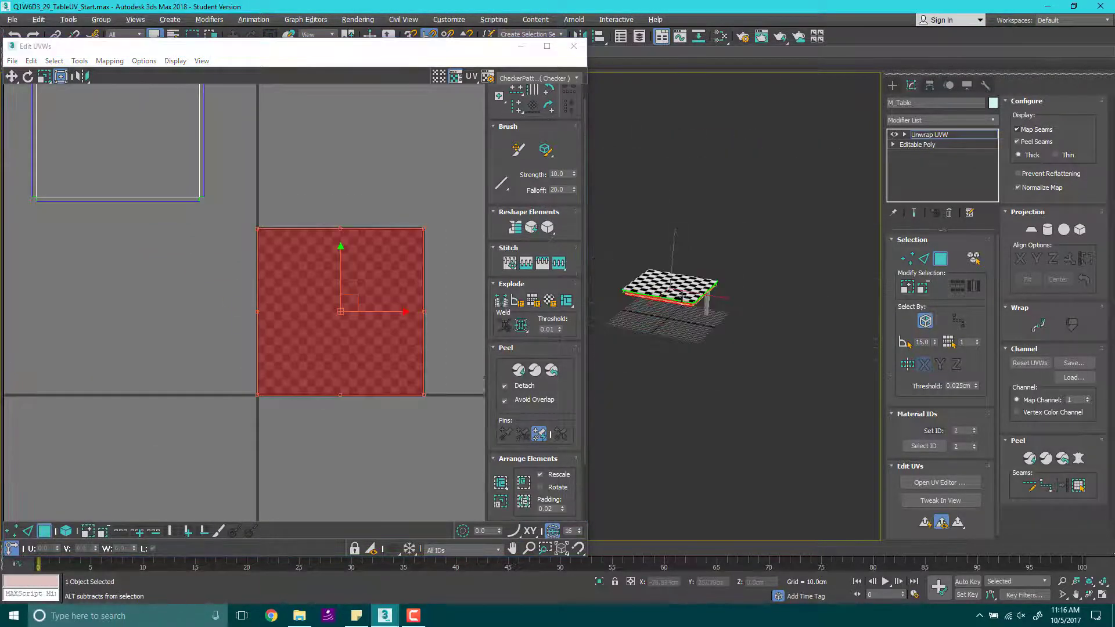
pyautogui.keyDown('alt'); pyautogui.moveTo(677, 319); pyautogui.dragTo(751, 294, button='middle'); pyautogui.keyUp('alt')
pyautogui.scroll(6, 652, 285)
pyautogui.click(718, 320)
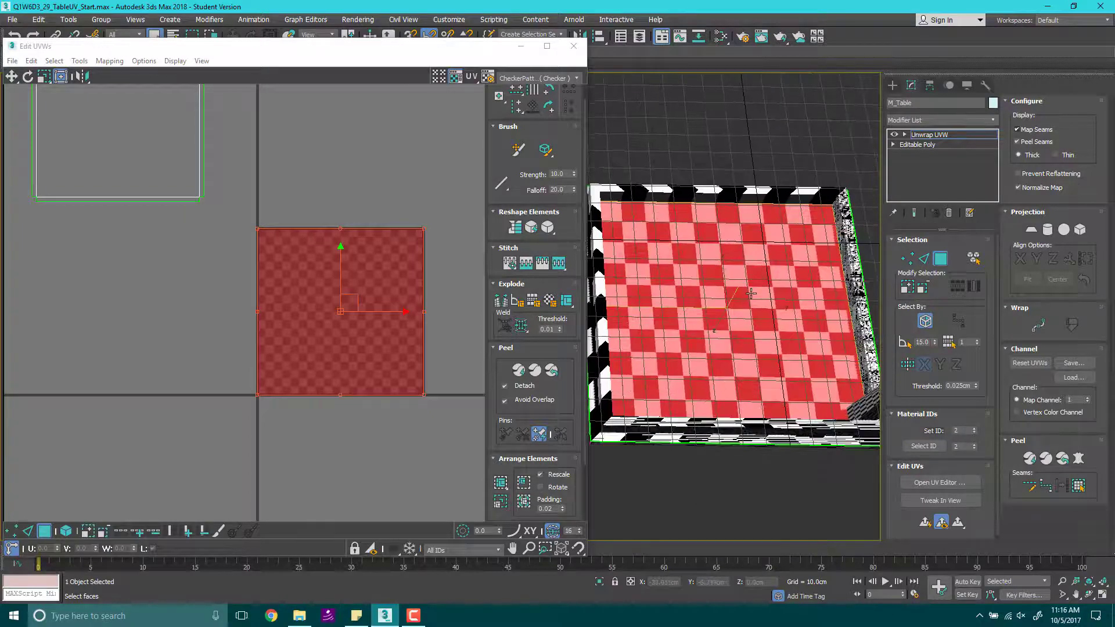
pyautogui.click(734, 200)
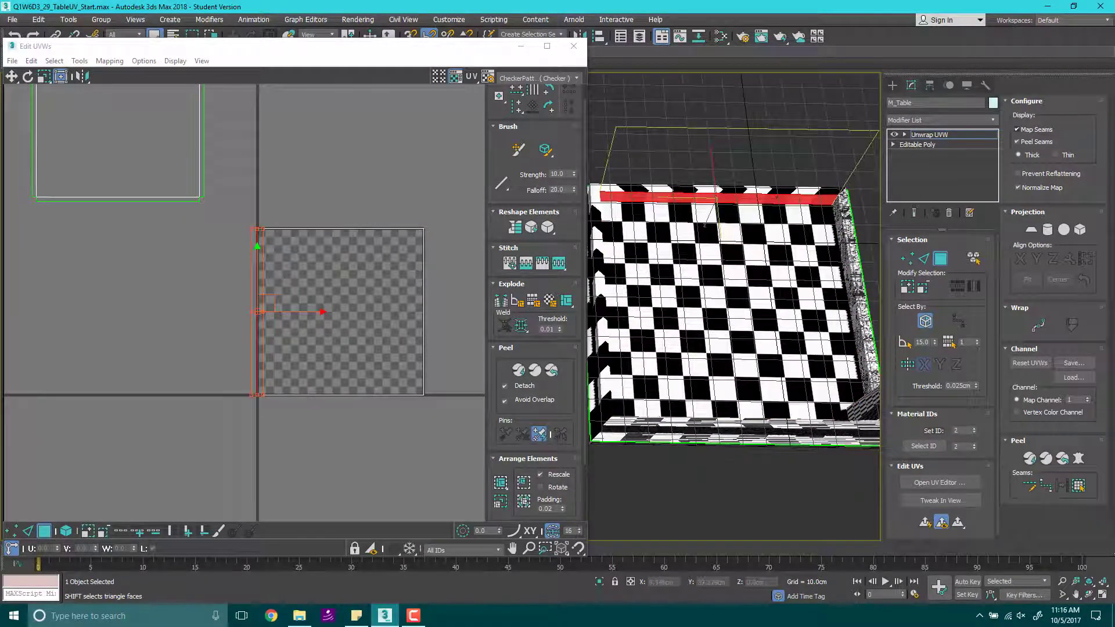
pyautogui.keyDown('ctrl'); pyautogui.click(842, 229); pyautogui.keyUp('ctrl')
pyautogui.keyDown('alt'); pyautogui.moveTo(842, 230); pyautogui.dragTo(769, 354, button='middle'); pyautogui.keyUp('alt')
pyautogui.click(752, 308)
# Step: Apply a planar projection aligned to Z to the selected underside faces and return to polygon selection
pyautogui.click(1032, 230)
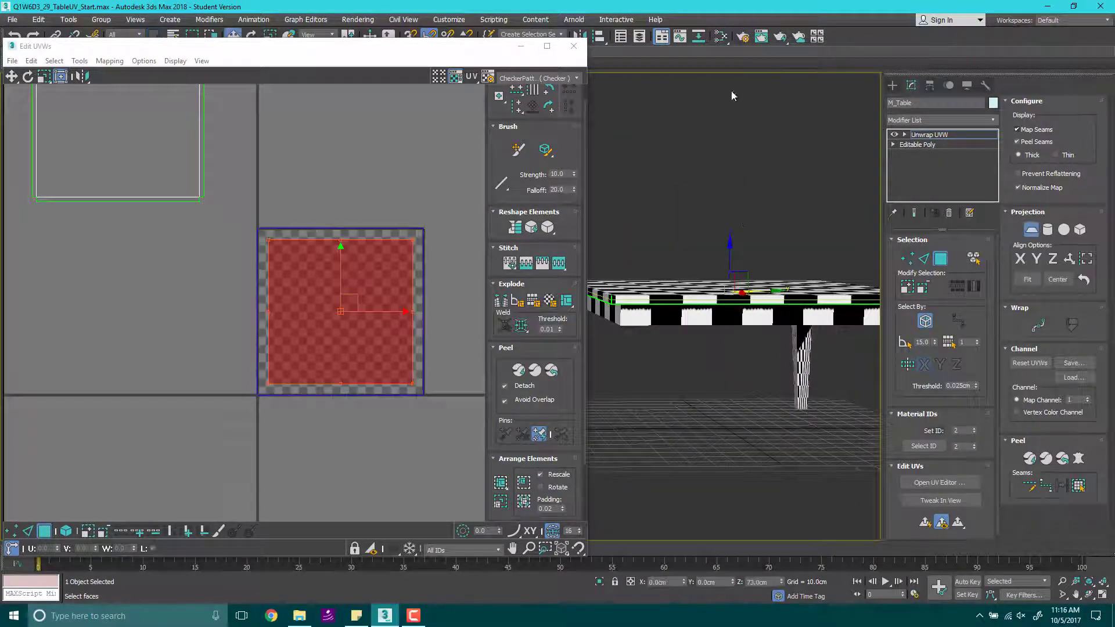
pyautogui.click(1052, 259)
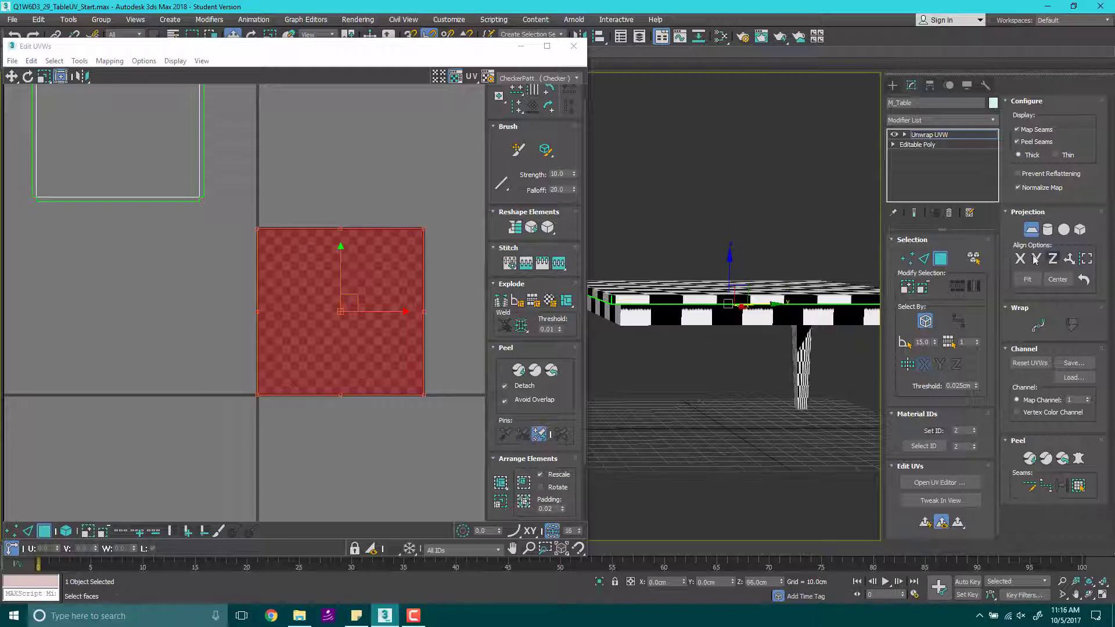
pyautogui.scroll(-1, 307, 271)
pyautogui.scroll(3, 319, 274)
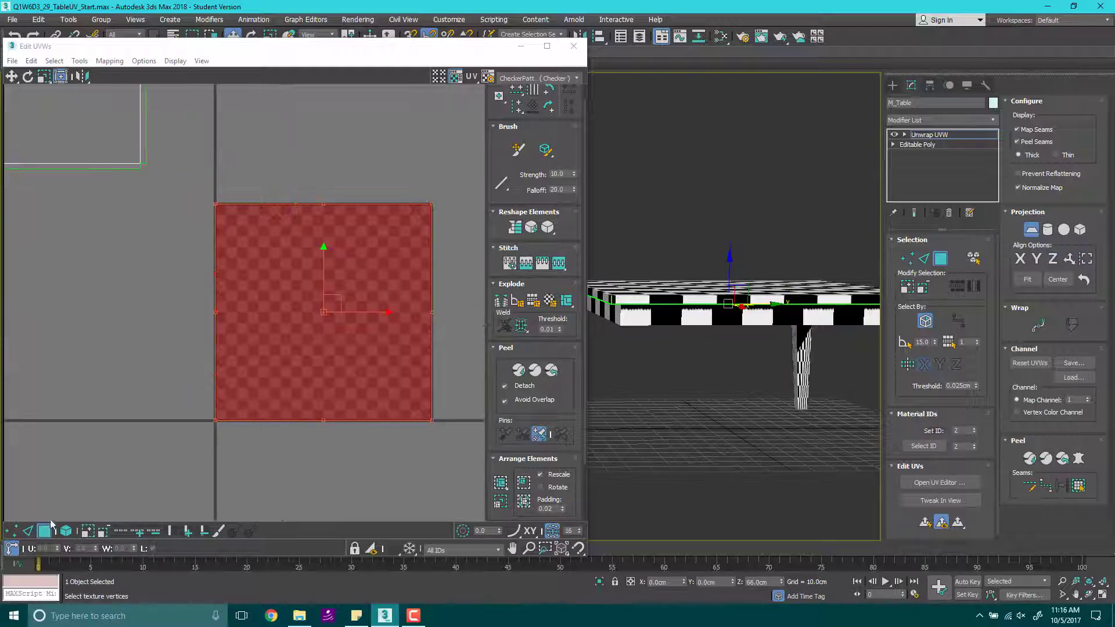
pyautogui.click(45, 532)
# Step: Move the underside's UV shell off the checkered tile to the empty area at its upper right
pyautogui.click(331, 302)
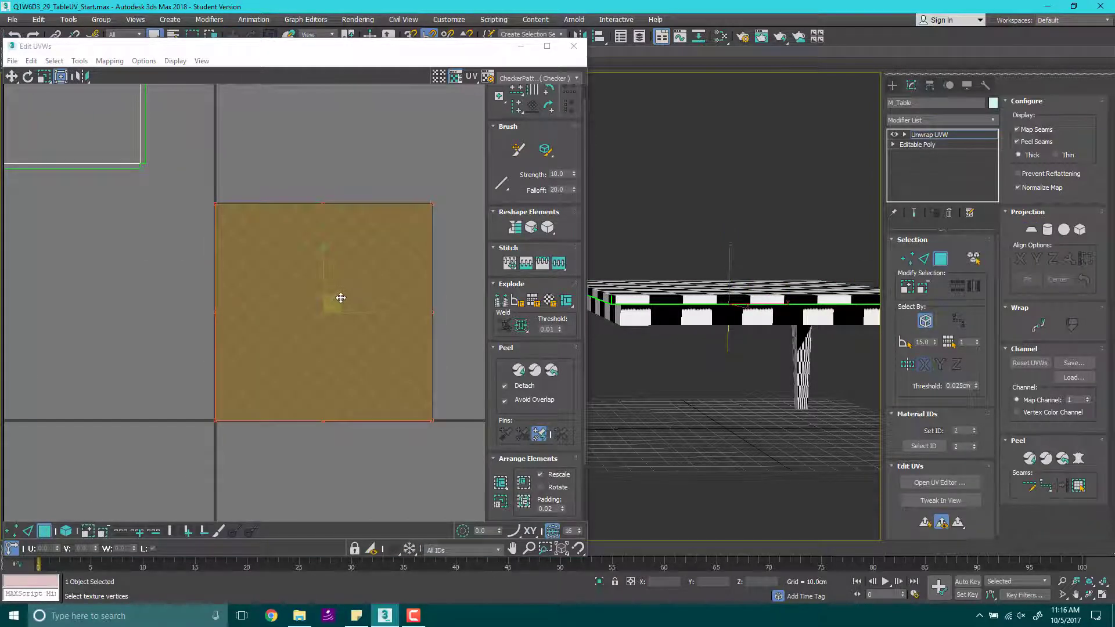
pyautogui.moveTo(331, 301); pyautogui.dragTo(395, 134)
pyautogui.moveTo(394, 134); pyautogui.dragTo(228, 387, button='middle')
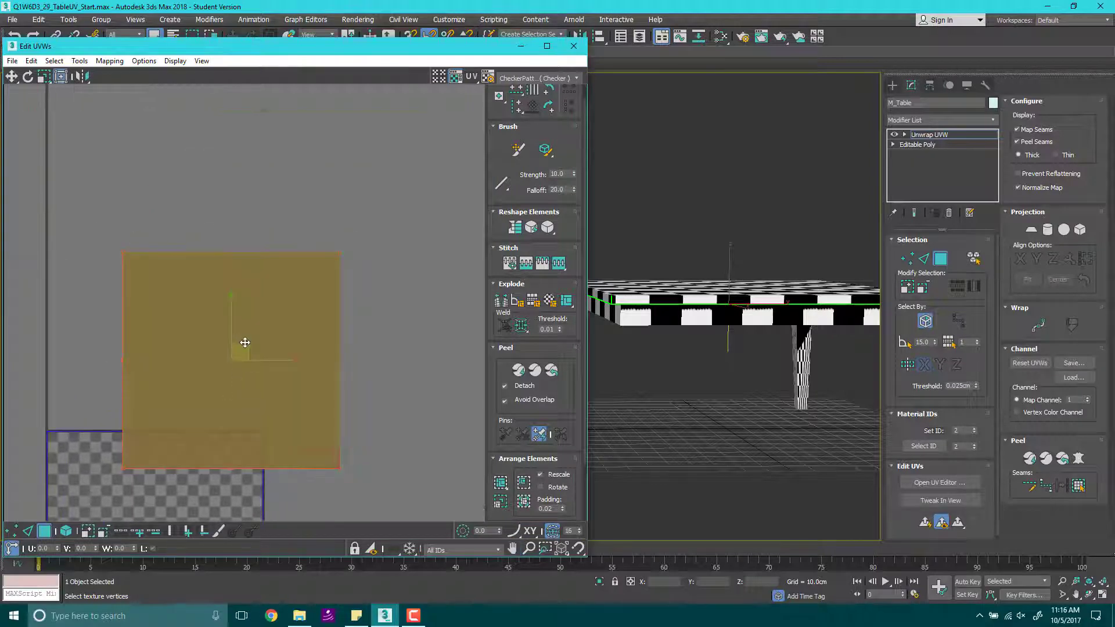
pyautogui.moveTo(245, 342); pyautogui.dragTo(340, 230)
# Step: Examine the table's underside, sides and top in the viewport to check the mapping of the selected faces
pyautogui.scroll(-5, 723, 246)
pyautogui.keyDown('alt'); pyautogui.moveTo(782, 241); pyautogui.dragTo(765, 207, button='middle'); pyautogui.keyUp('alt')
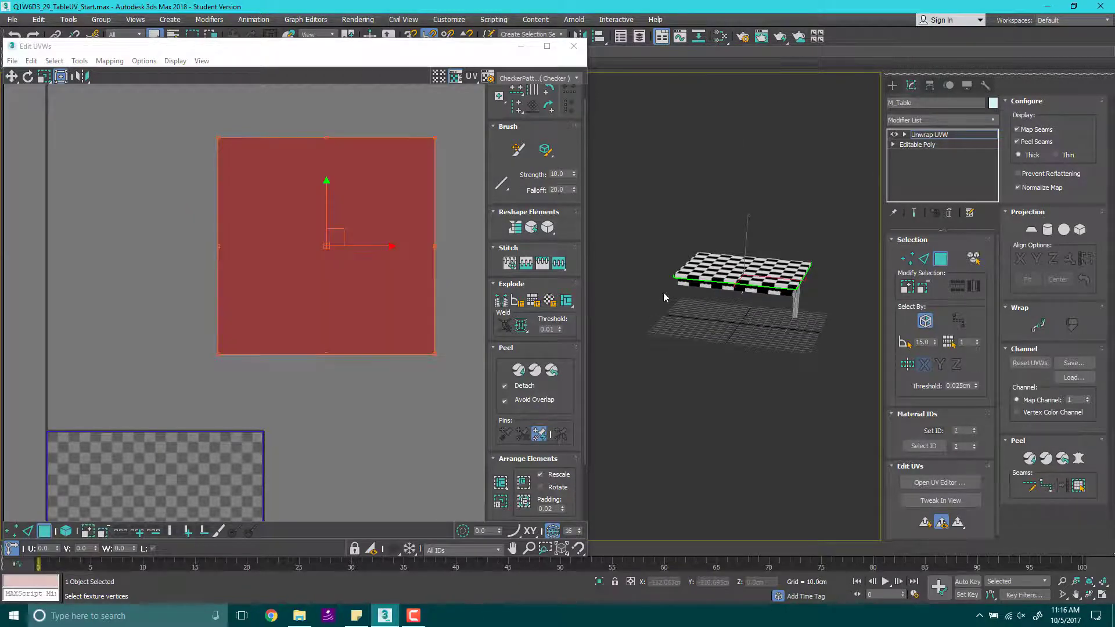
pyautogui.keyDown('alt'); pyautogui.moveTo(733, 307); pyautogui.dragTo(755, 281, button='middle'); pyautogui.keyUp('alt')
pyautogui.scroll(5, 754, 281)
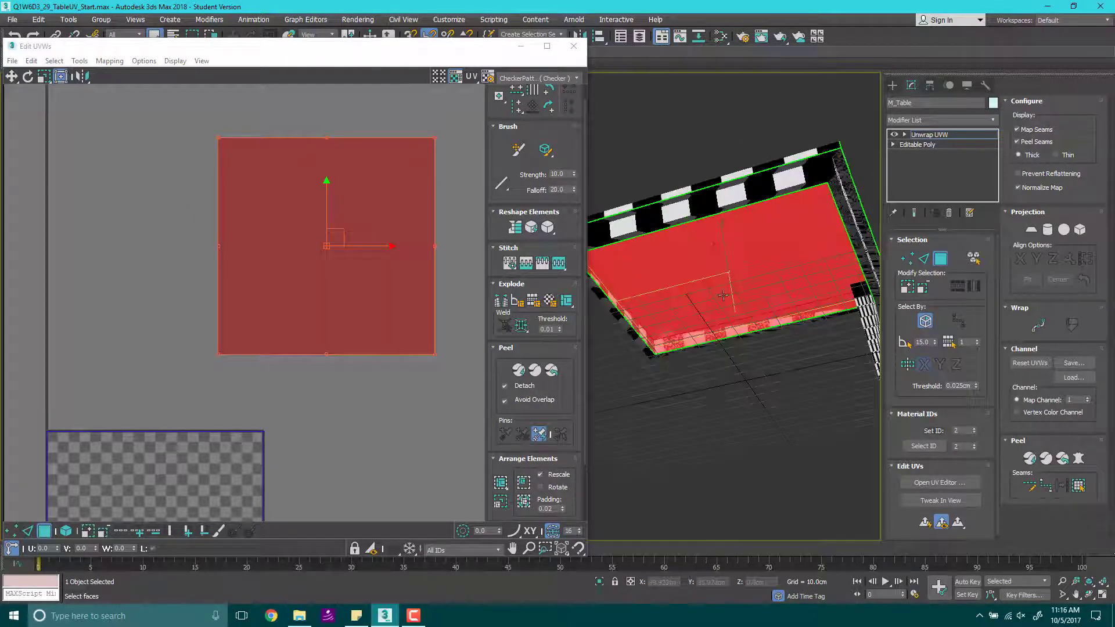
pyautogui.scroll(4, 722, 337)
pyautogui.scroll(-4, 771, 231)
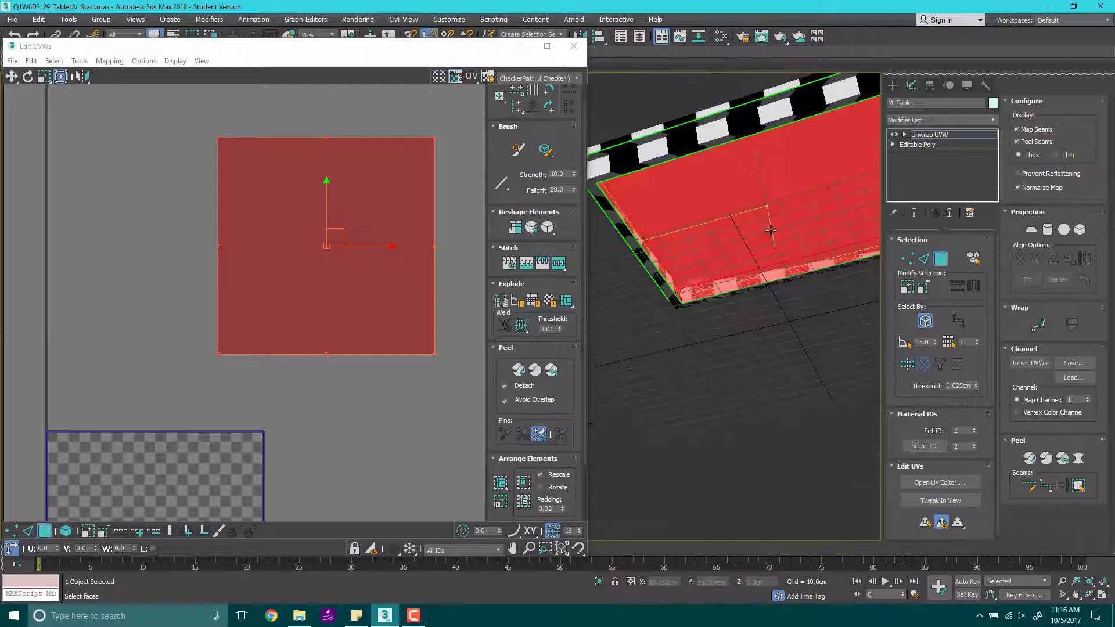
pyautogui.keyDown('alt'); pyautogui.moveTo(766, 219); pyautogui.dragTo(776, 276, button='middle'); pyautogui.keyUp('alt')
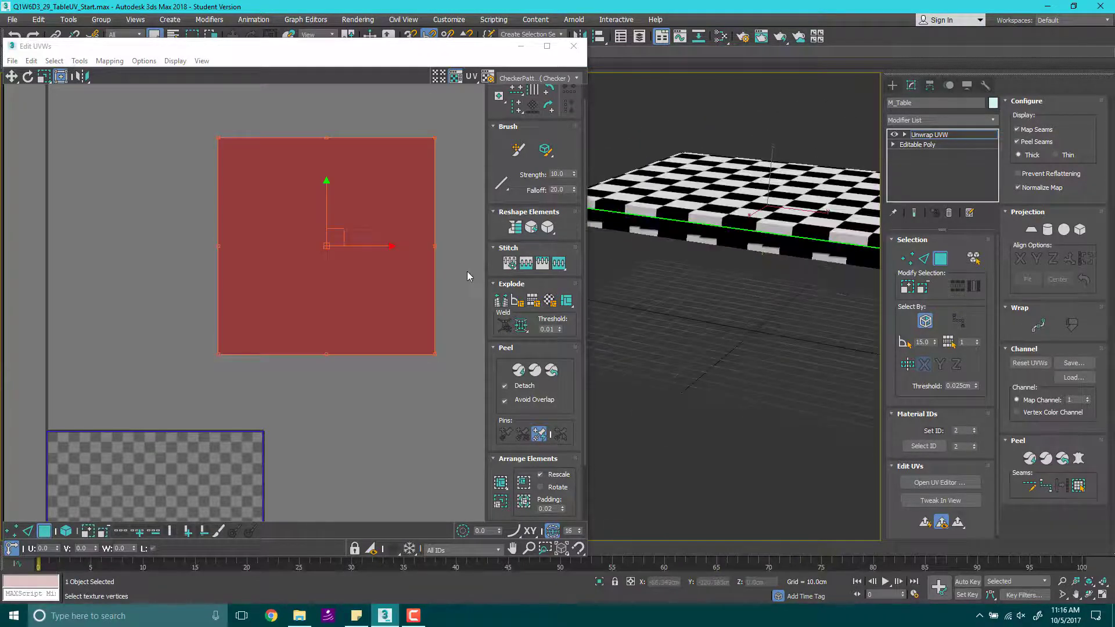
# Step: Try to relax the underside's UV shell by polygon angles and undo the relax
pyautogui.click(296, 227)
pyautogui.click(54, 61)
pyautogui.moveTo(76, 61)
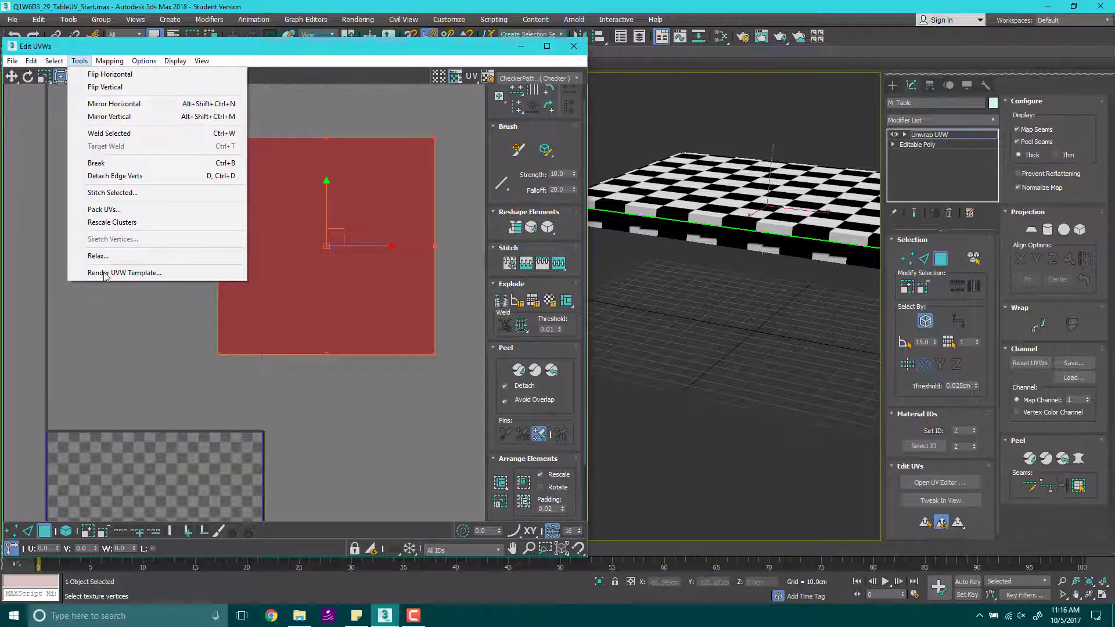
pyautogui.click(114, 257)
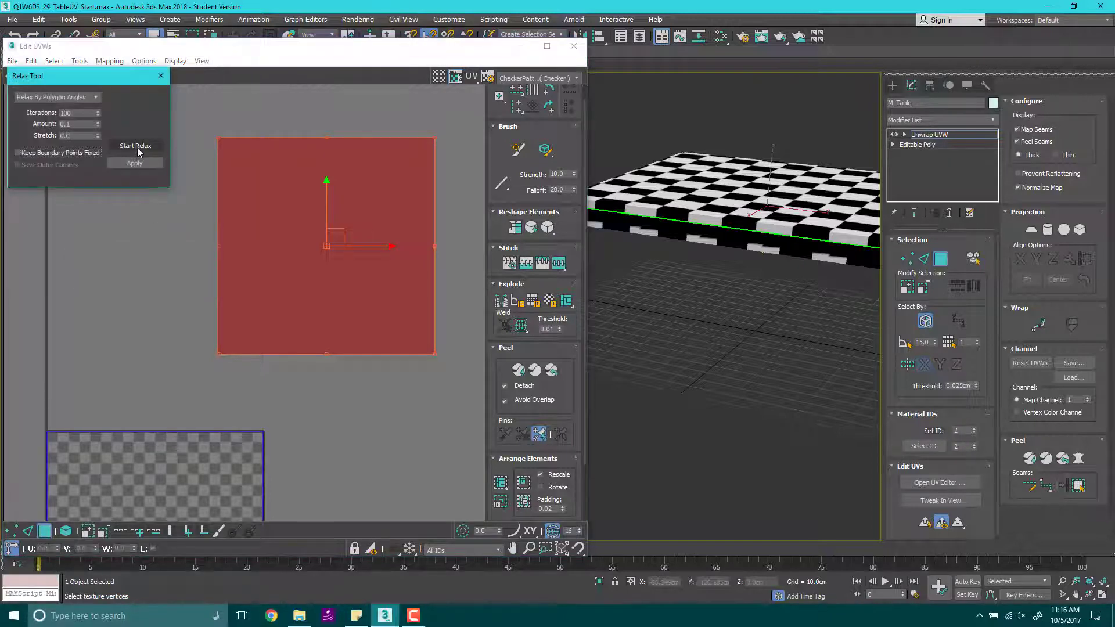
pyautogui.click(137, 147)
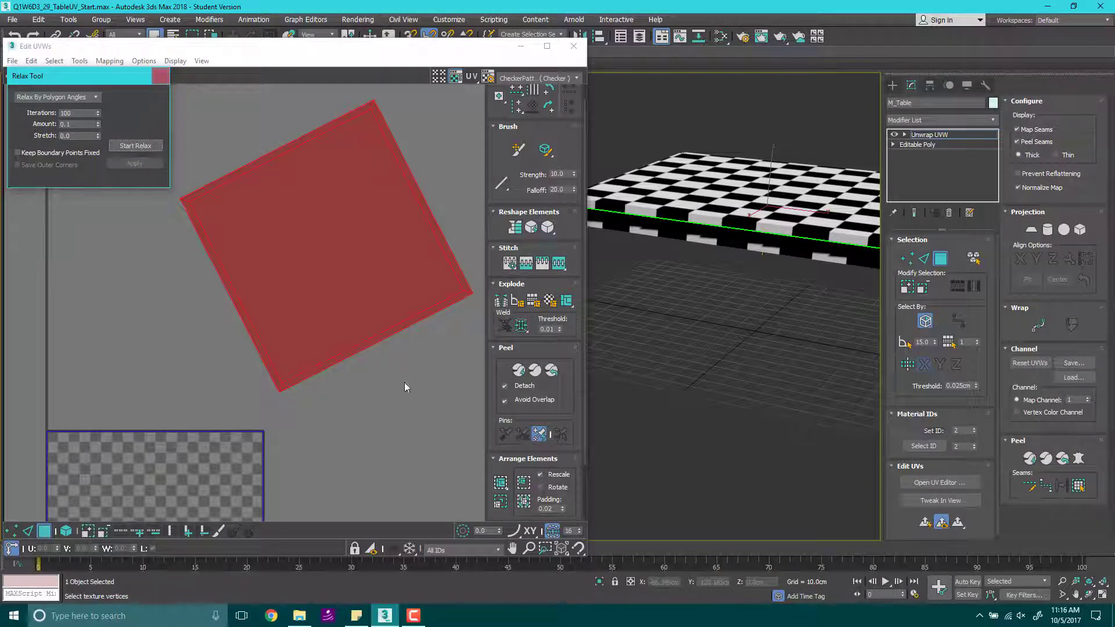
pyautogui.click(228, 164)
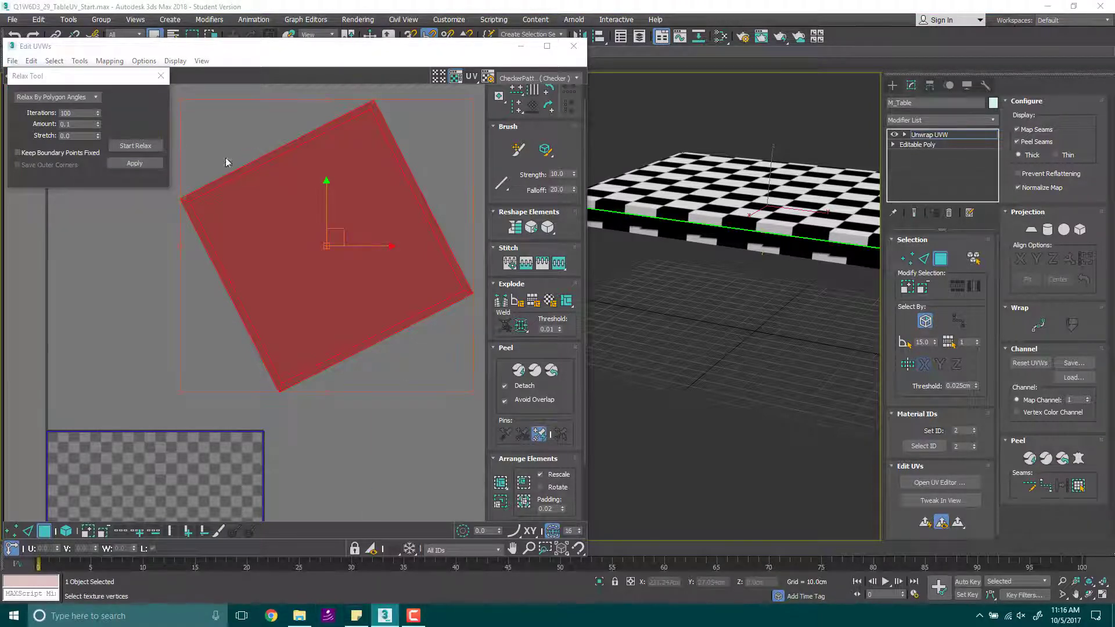
pyautogui.hotkey('ctrl', 'z')
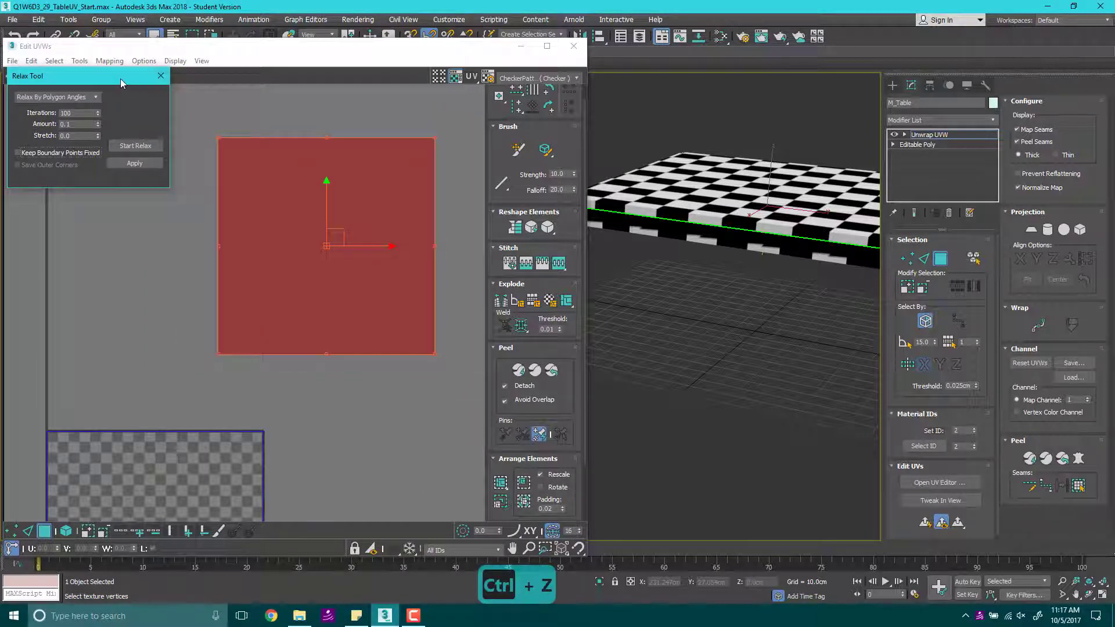
# Step: Move the Relax Tool clear of the transform tools and mirror the underside's UV shell
pyautogui.moveTo(121, 79); pyautogui.dragTo(120, 207)
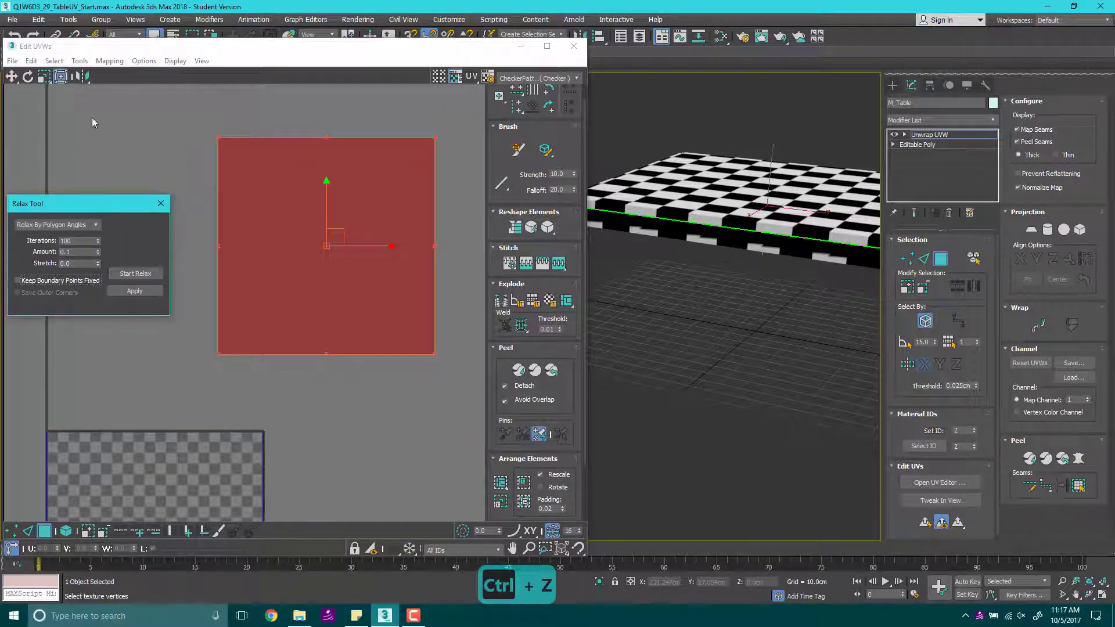
pyautogui.click(81, 77)
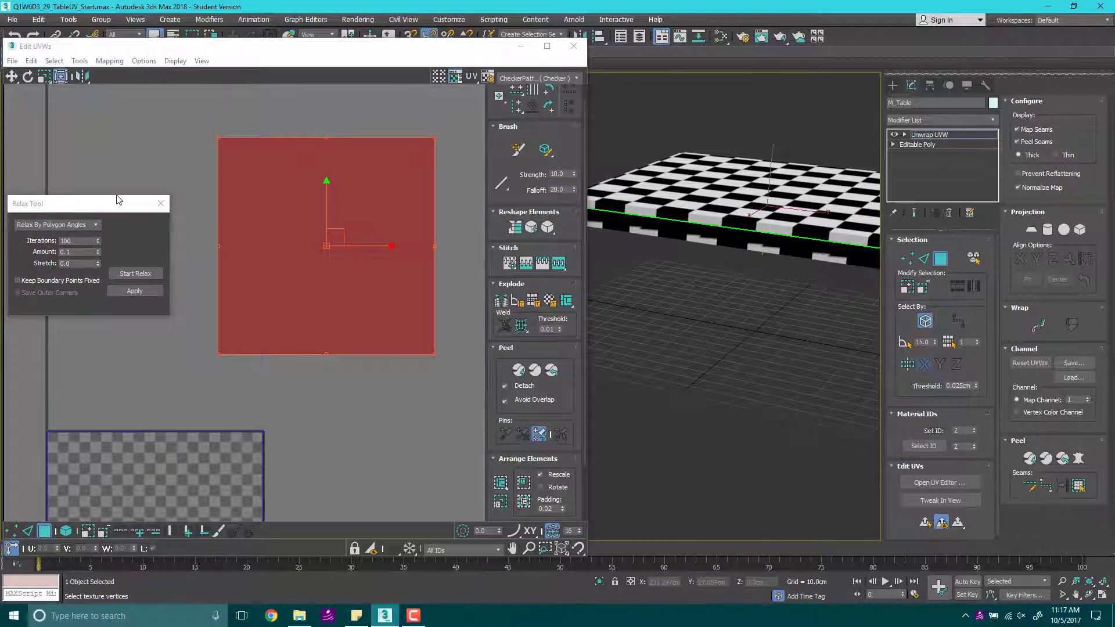
# Step: Move the Relax Tool away from the mirrored underside shell and relax the shell by polygon angles
pyautogui.moveTo(118, 203); pyautogui.dragTo(148, 147)
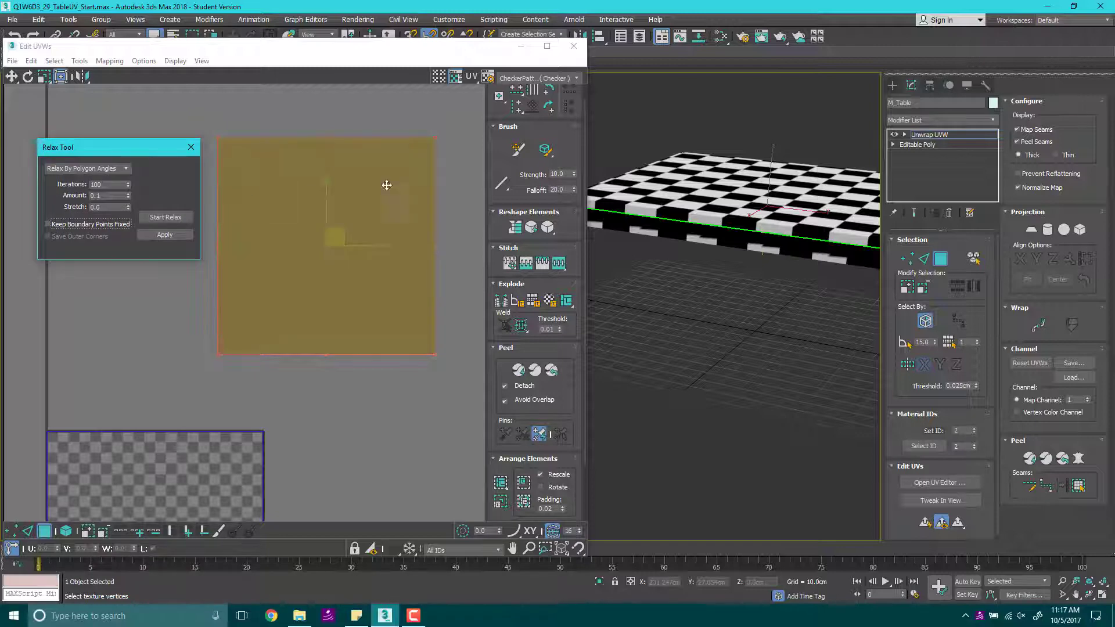
pyautogui.click(168, 218)
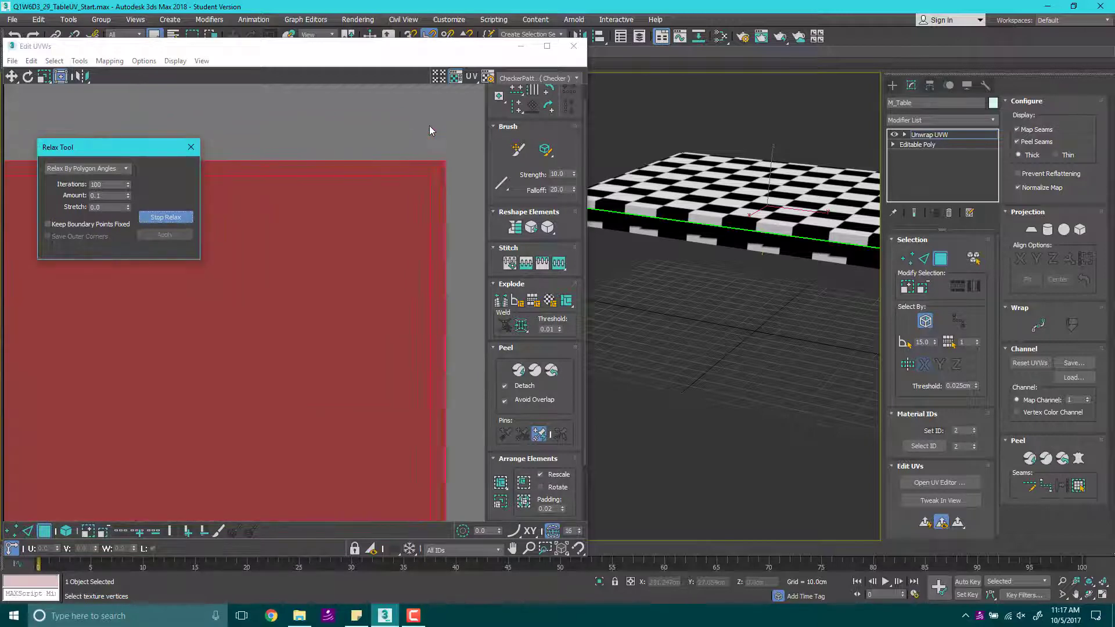
pyautogui.click(165, 217)
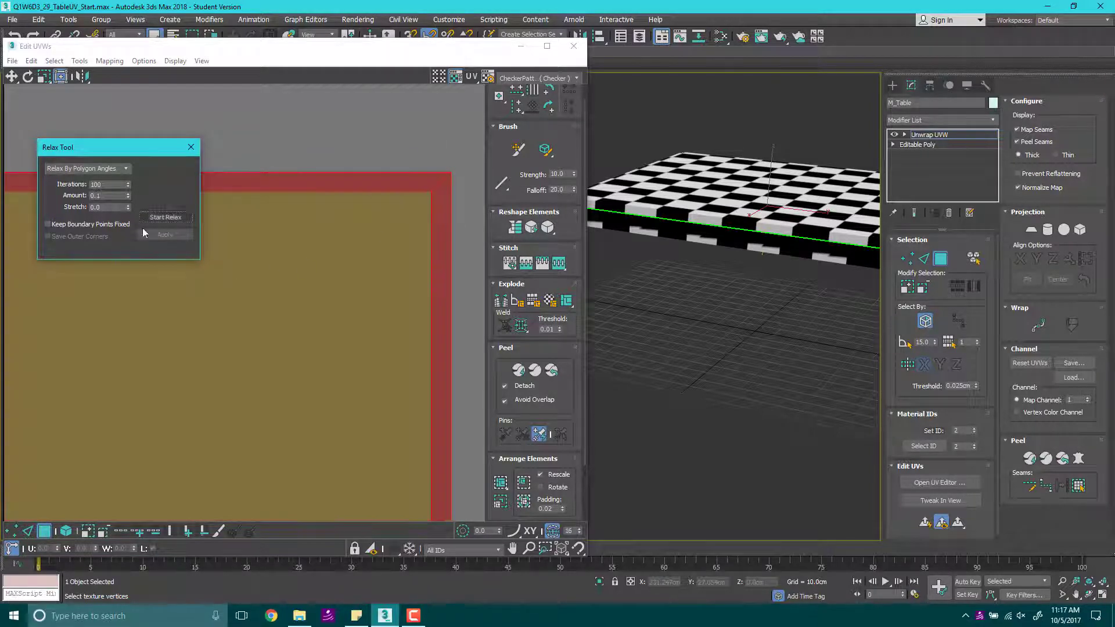
# Step: Break the underside's UV shell apart along the short diagonal edges at the corners of its border
pyautogui.click(27, 531)
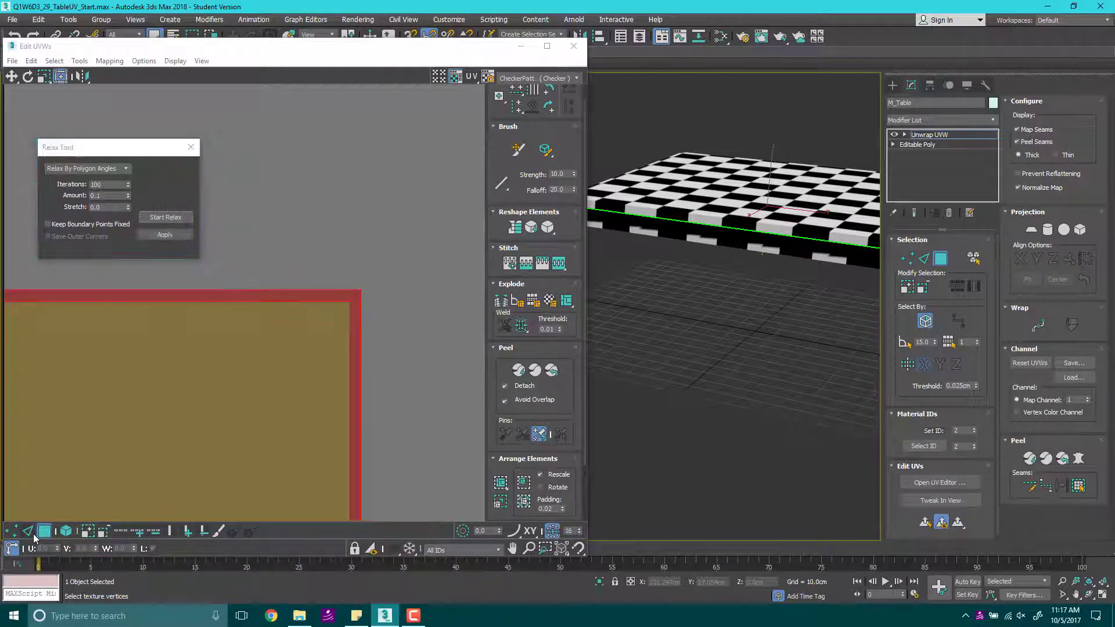
pyautogui.scroll(-5, 392, 302)
pyautogui.moveTo(416, 169); pyautogui.dragTo(386, 447)
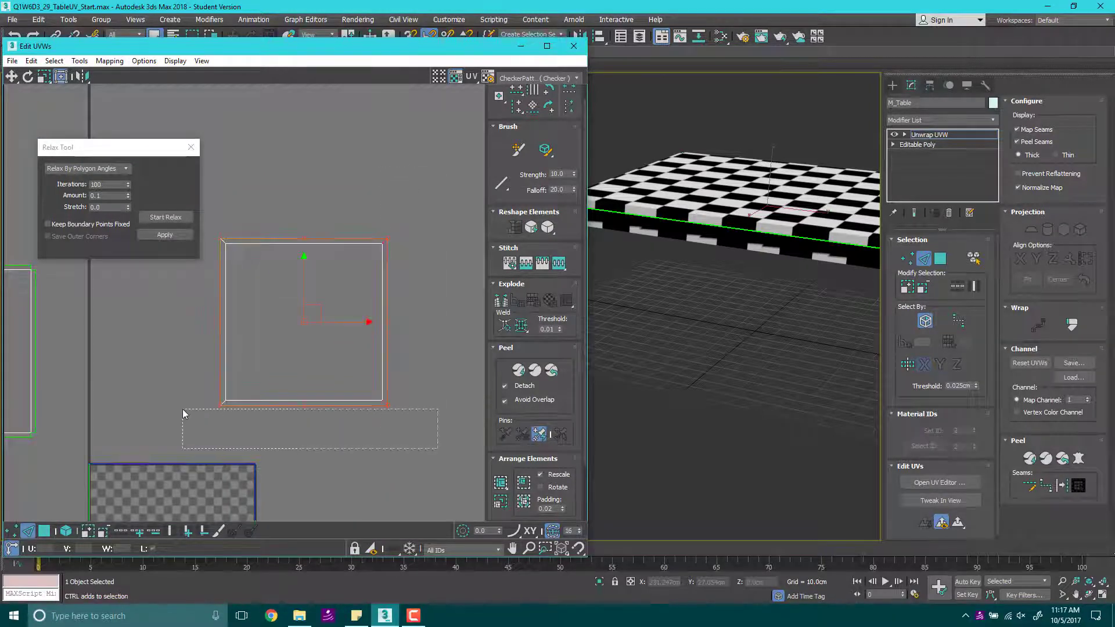
pyautogui.moveTo(183, 409); pyautogui.dragTo(187, 402)
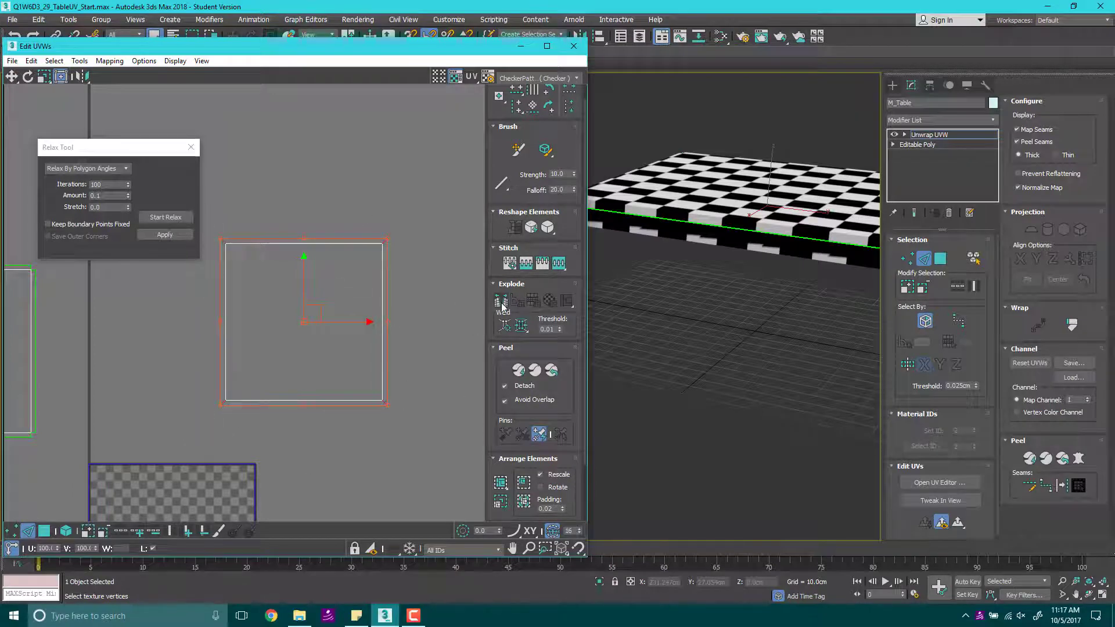
pyautogui.click(477, 288)
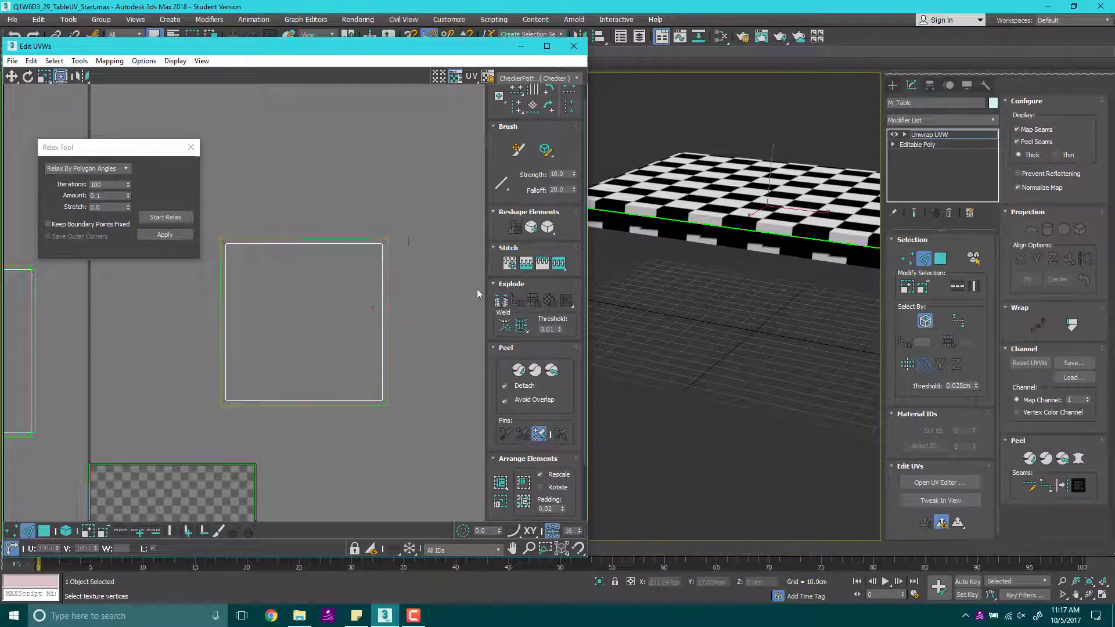
# Step: Select all faces of the underside's UV shell and relax them by polygon angles, checking the checker pattern on the table's underside
pyautogui.click(44, 531)
pyautogui.click(294, 261)
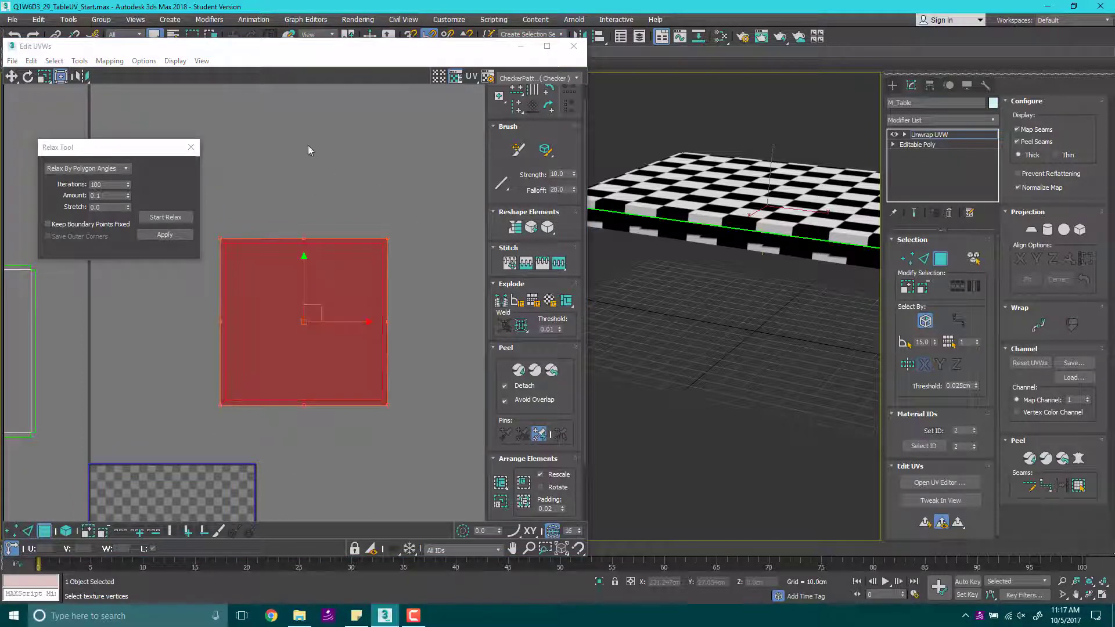
pyautogui.click(236, 205)
pyautogui.hotkey('ctrl', 'a')
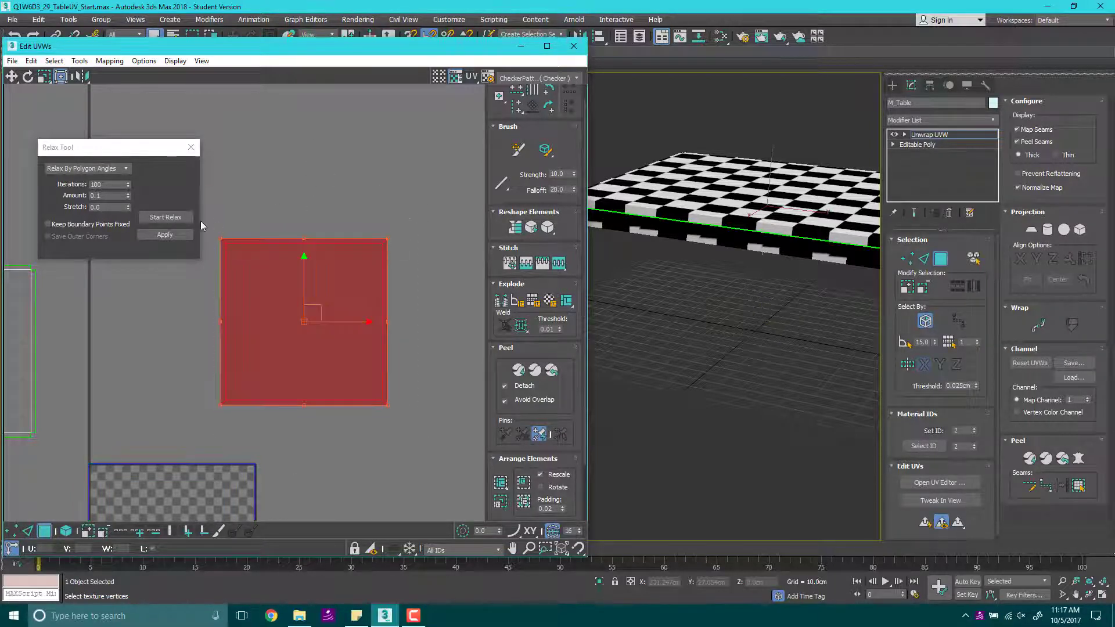
pyautogui.click(166, 217)
pyautogui.keyDown('alt'); pyautogui.moveTo(671, 283); pyautogui.dragTo(709, 153, button='middle'); pyautogui.keyUp('alt')
pyautogui.scroll(-3, 712, 211)
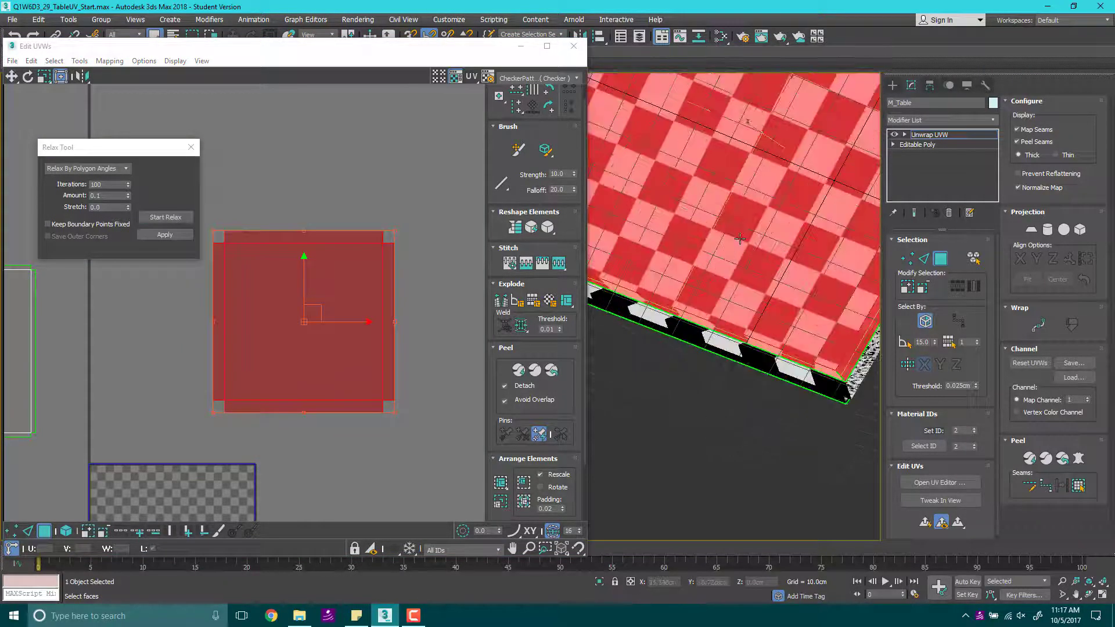
pyautogui.keyDown('alt'); pyautogui.moveTo(790, 248); pyautogui.dragTo(773, 261, button='middle'); pyautogui.keyUp('alt')
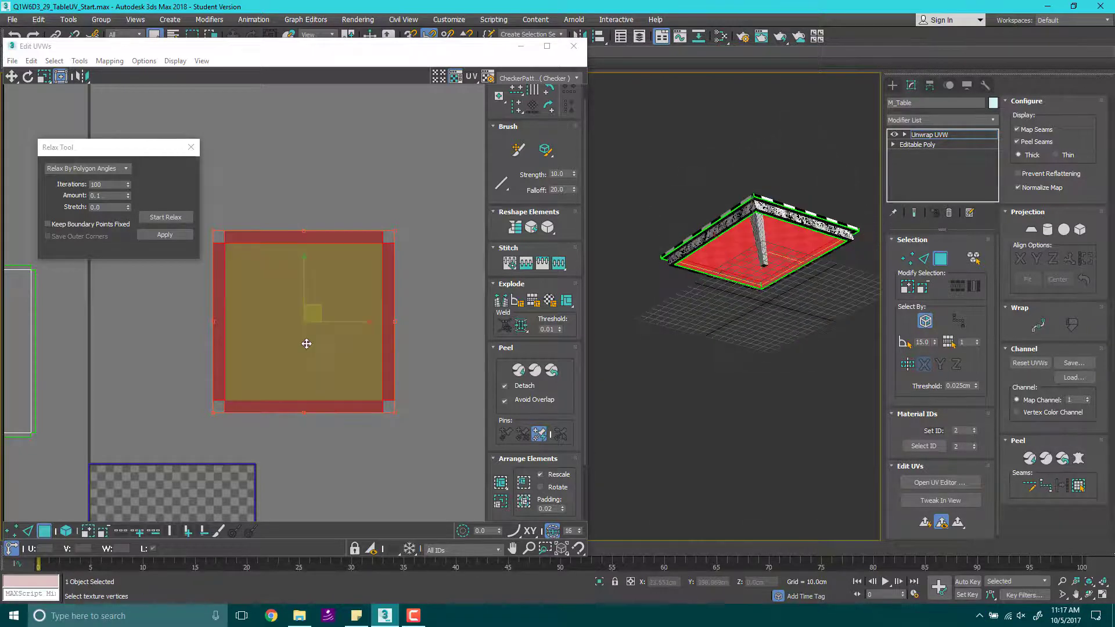
# Step: Scale the underside's UV shell down and place it just beside the tabletop shell's lower right corner, off the checkered tile
pyautogui.scroll(-4, 306, 343)
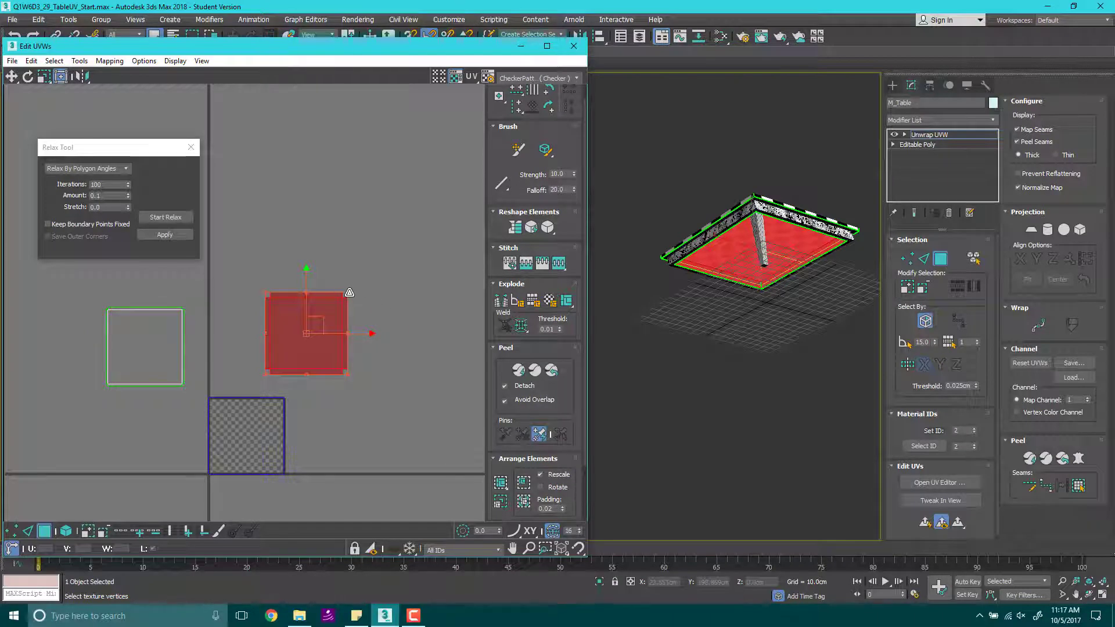
pyautogui.moveTo(350, 292); pyautogui.dragTo(65, 388)
pyautogui.scroll(3, 278, 363)
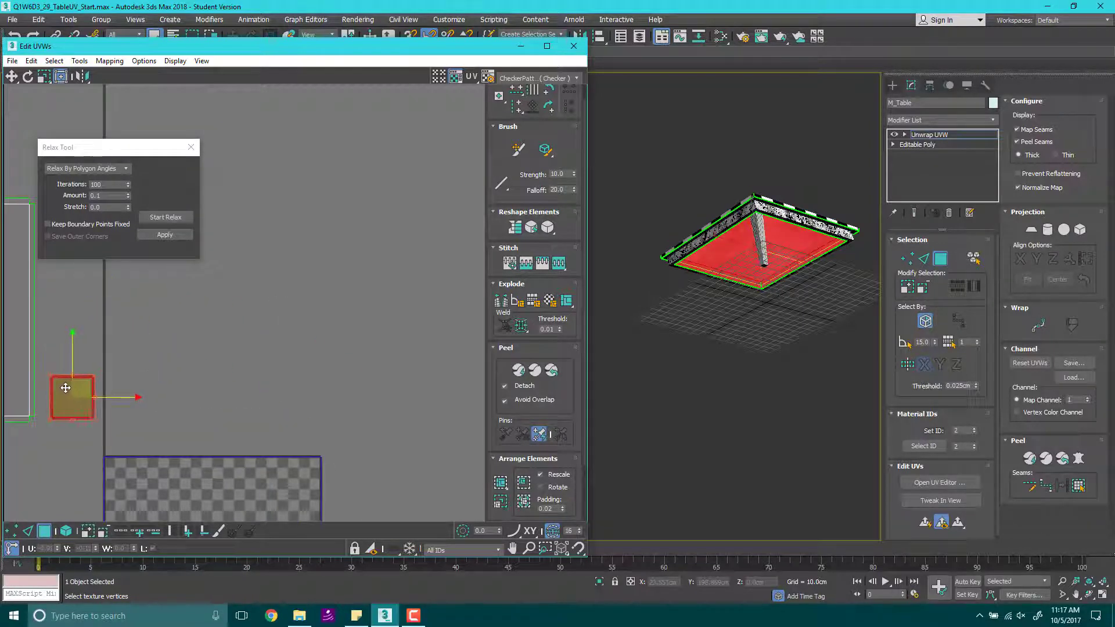
pyautogui.moveTo(66, 388); pyautogui.dragTo(319, 351, button='middle')
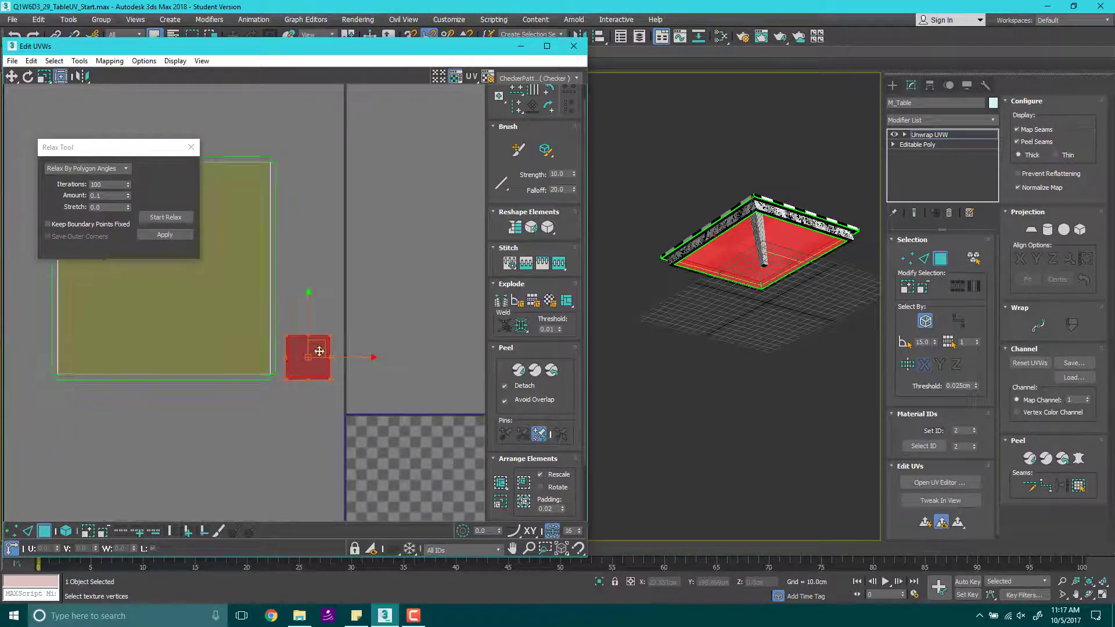
pyautogui.moveTo(408, 397); pyautogui.dragTo(313, 356, button='middle')
pyautogui.scroll(-2, 313, 356)
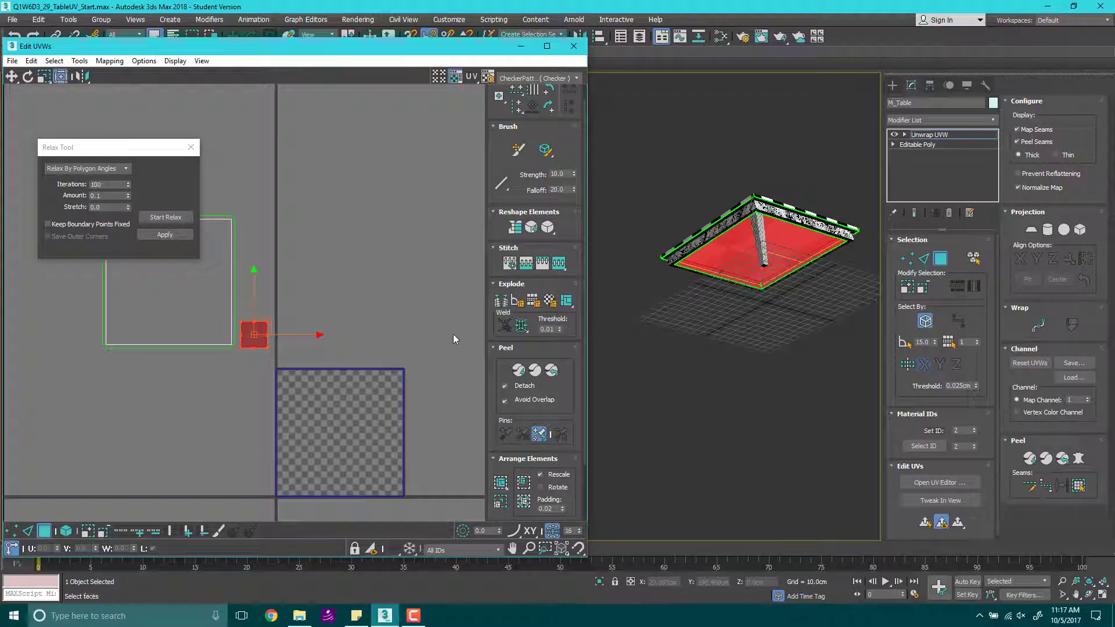
# Step: Clear the underside selection and try picking the narrow strip faces around the frame beneath the tabletop
pyautogui.keyDown('alt'); pyautogui.moveTo(799, 255); pyautogui.dragTo(749, 314, button='middle'); pyautogui.keyUp('alt')
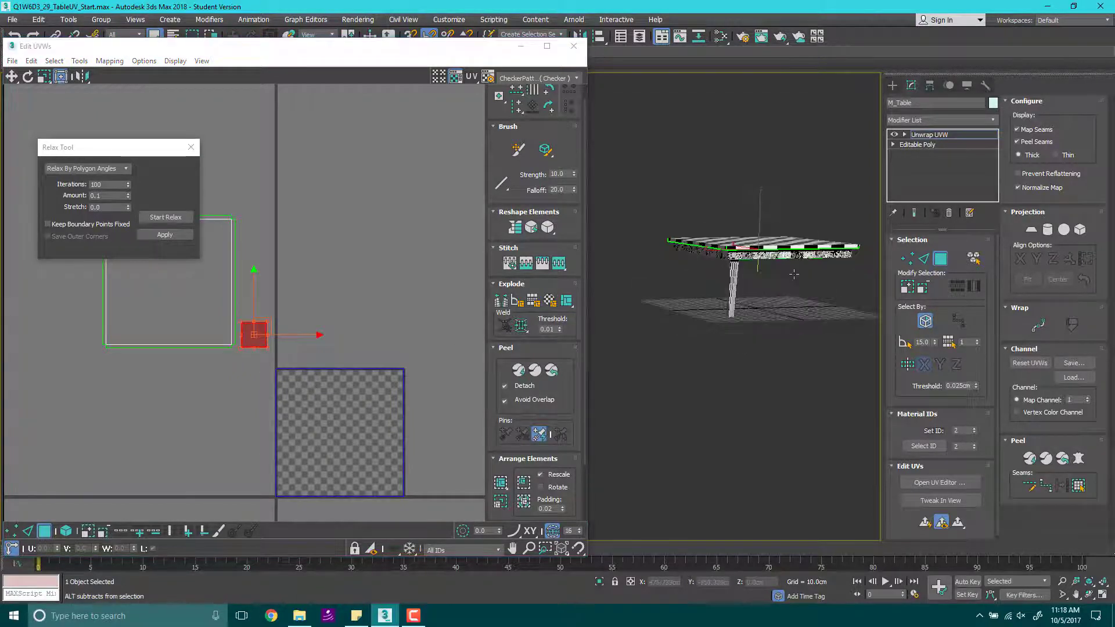
pyautogui.scroll(5, 747, 269)
pyautogui.keyDown('alt'); pyautogui.moveTo(747, 268); pyautogui.dragTo(734, 233, button='middle'); pyautogui.keyUp('alt')
pyautogui.click(718, 395)
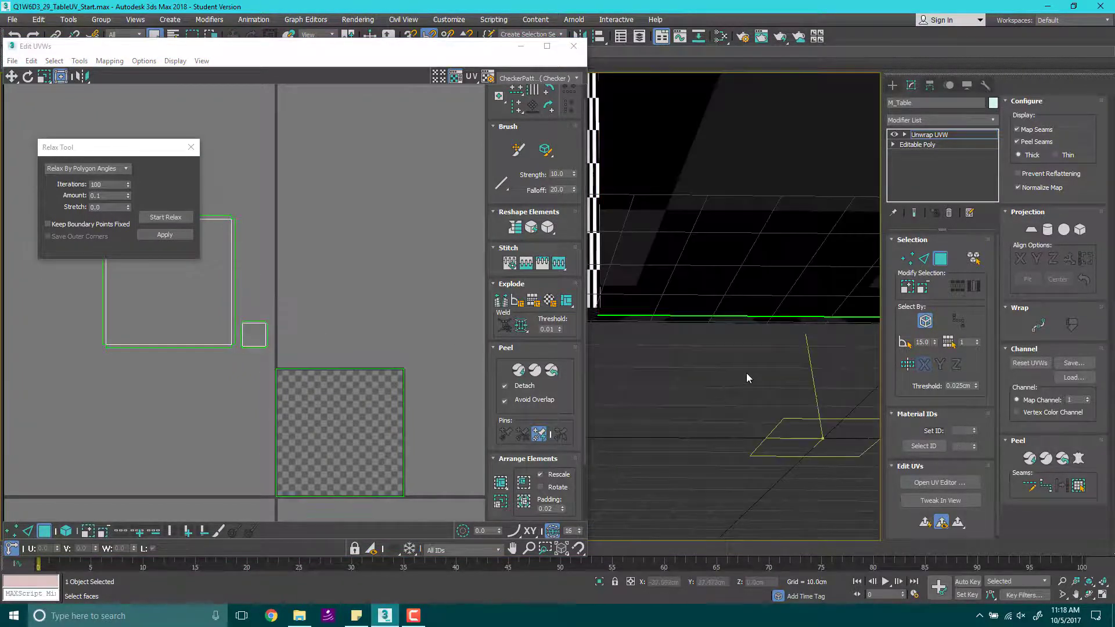
pyautogui.scroll(-5, 757, 354)
pyautogui.keyDown('alt'); pyautogui.moveTo(758, 351); pyautogui.dragTo(752, 285, button='middle'); pyautogui.keyUp('alt')
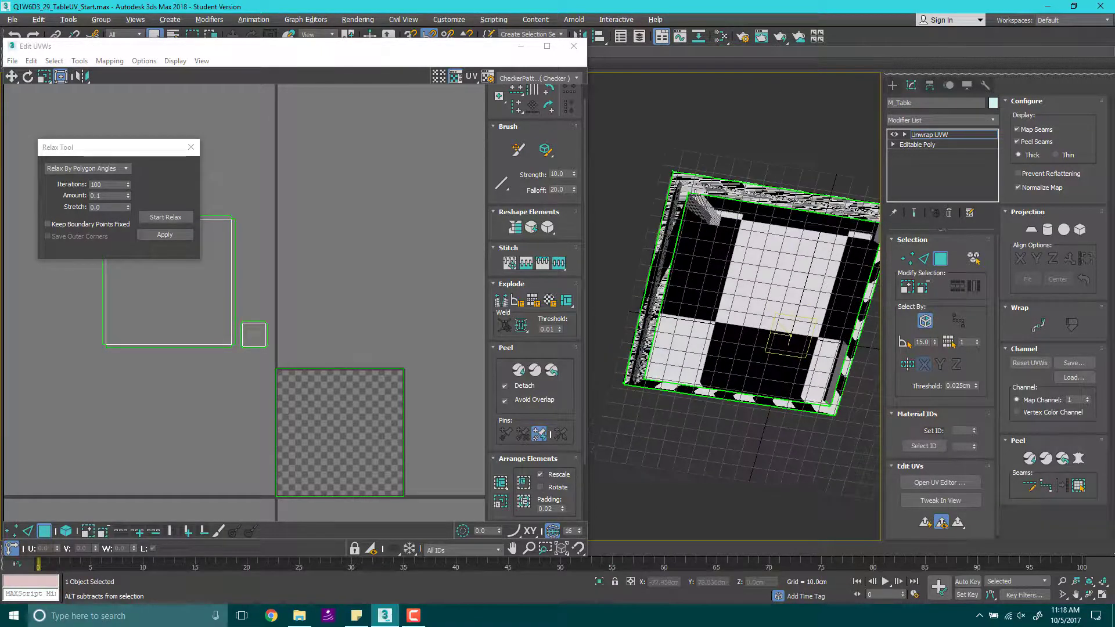
pyautogui.scroll(3, 668, 200)
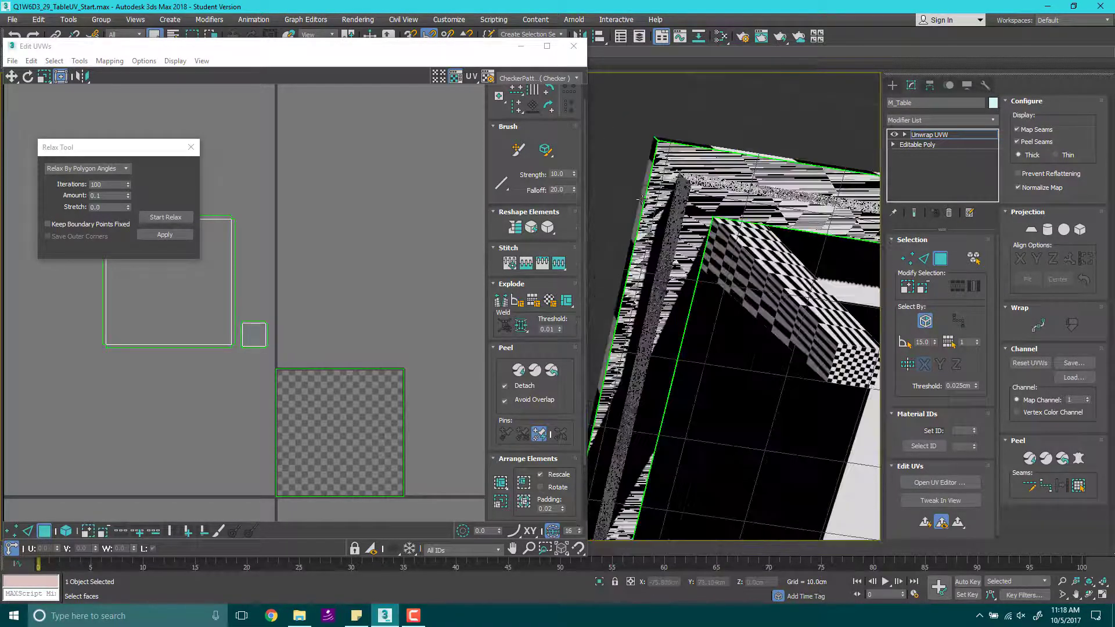
pyautogui.click(667, 191)
pyautogui.keyDown('ctrl'); pyautogui.click(691, 233); pyautogui.keyUp('ctrl')
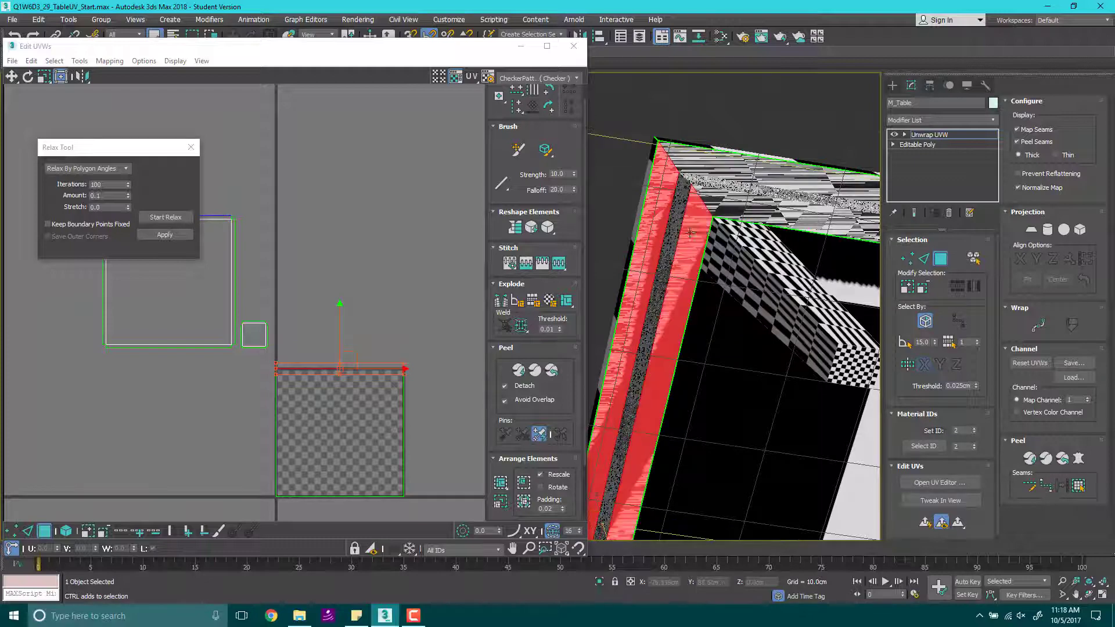
pyautogui.keyDown('alt'); pyautogui.moveTo(757, 234); pyautogui.dragTo(783, 264, button='middle'); pyautogui.keyUp('alt')
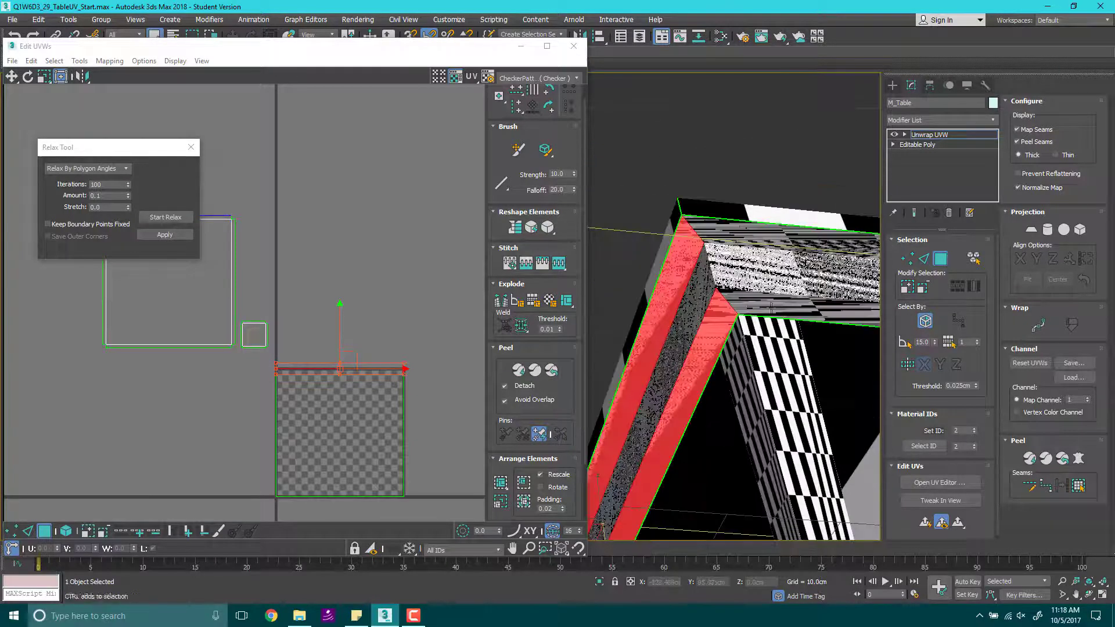
pyautogui.keyDown('ctrl'); pyautogui.click(794, 307); pyautogui.keyUp('ctrl')
pyautogui.scroll(-3, 792, 305)
# Step: Select two adjacent outer side faces of the frame below the tabletop
pyautogui.click(738, 315)
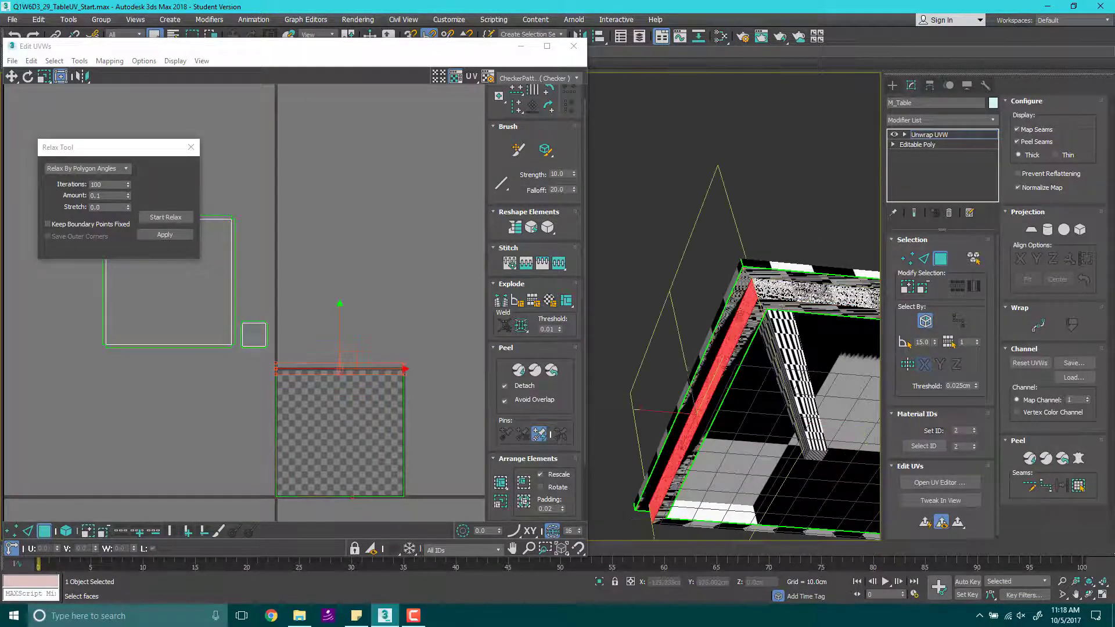
pyautogui.moveTo(738, 315)
pyautogui.keyDown('alt'); pyautogui.mouseDown(button='middle')
pyautogui.moveTo(761, 290)
pyautogui.moveTo(720, 326)
pyautogui.mouseUp(button='middle'); pyautogui.keyUp('alt')
pyautogui.click(730, 299)
pyautogui.scroll(-5, 767, 324)
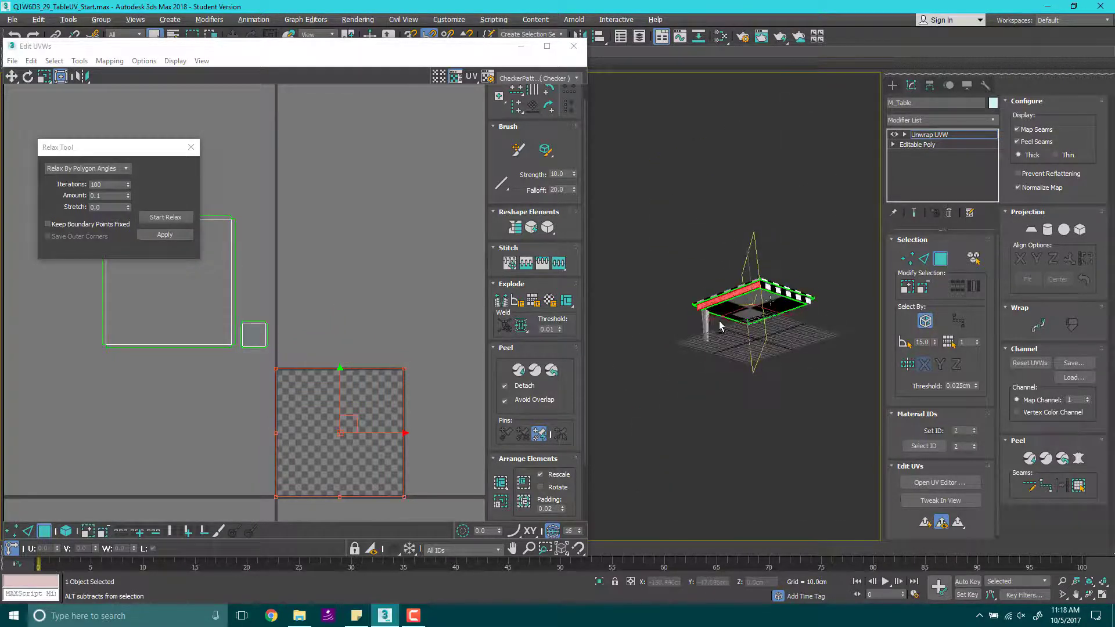
pyautogui.scroll(6, 770, 301)
pyautogui.scroll(-3, 710, 155)
pyautogui.keyDown('ctrl'); pyautogui.click(697, 145); pyautogui.keyUp('ctrl')
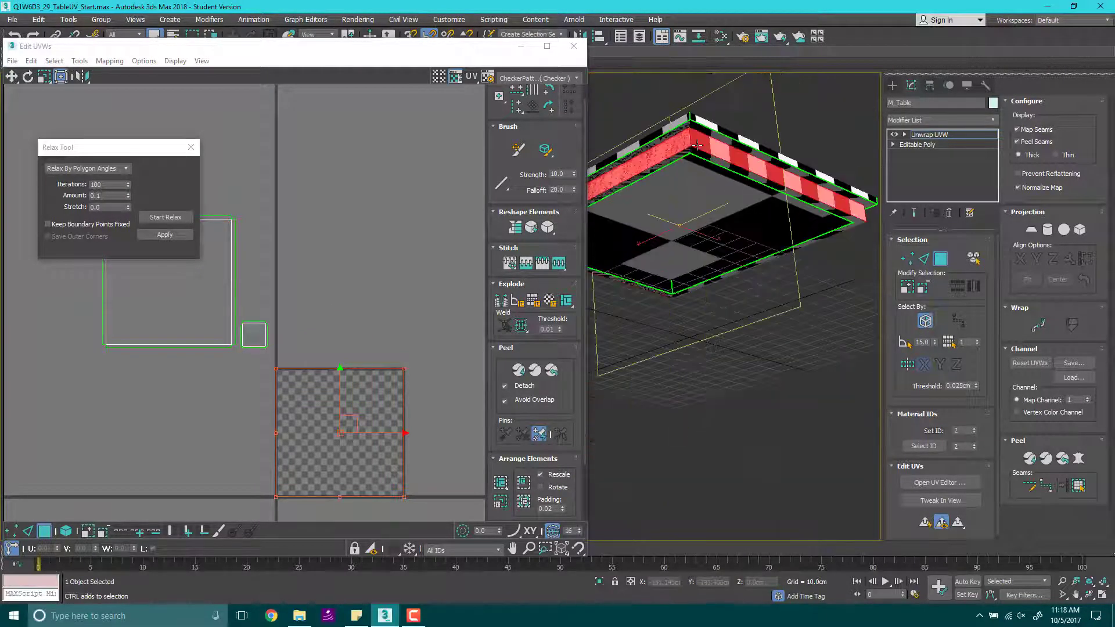
pyautogui.keyDown('alt'); pyautogui.moveTo(697, 146); pyautogui.dragTo(786, 250, button='middle'); pyautogui.keyUp('alt')
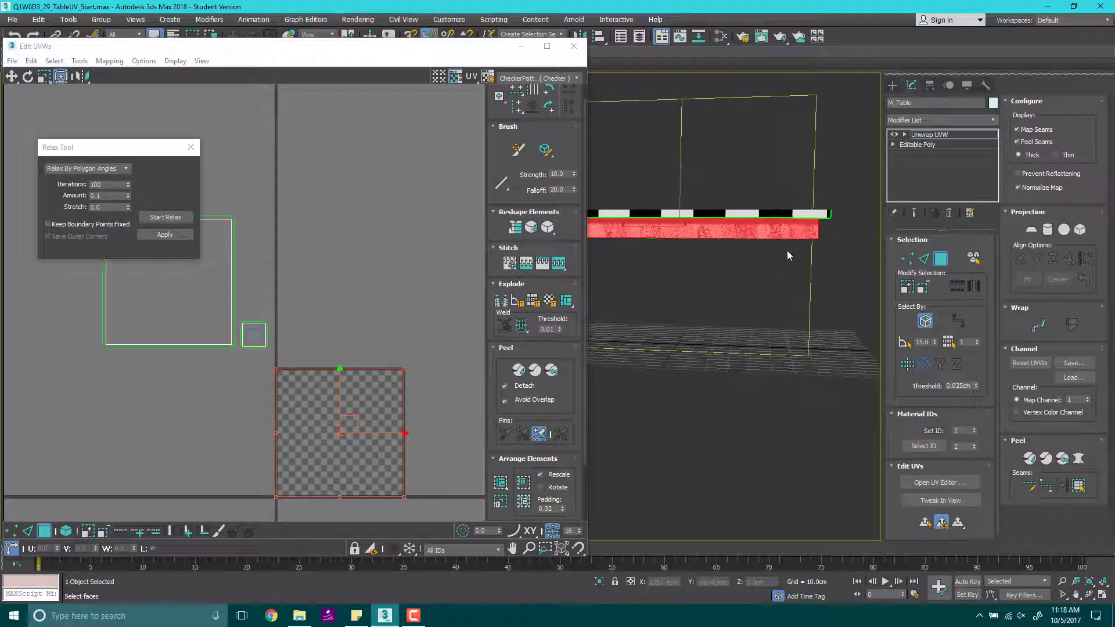
# Step: Try to region-select the frame below the tabletop in the left view and undo the selection
pyautogui.press('l')
pyautogui.scroll(-5, 716, 274)
pyautogui.scroll(5, 639, 261)
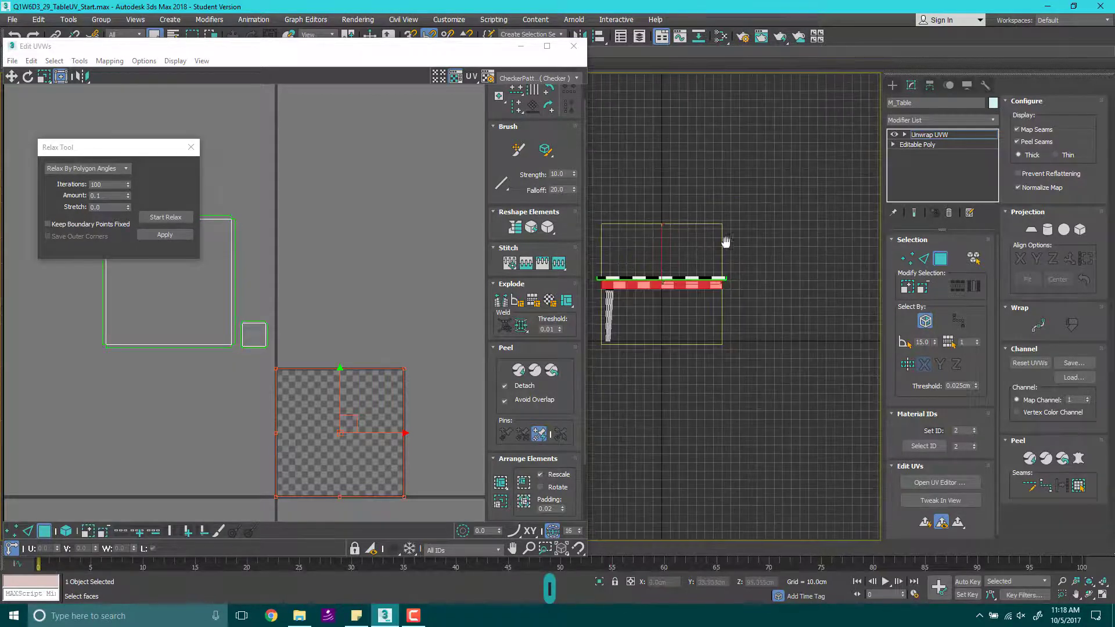
pyautogui.moveTo(724, 242); pyautogui.dragTo(825, 221, button='middle')
pyautogui.scroll(2, 860, 267)
pyautogui.click(837, 264)
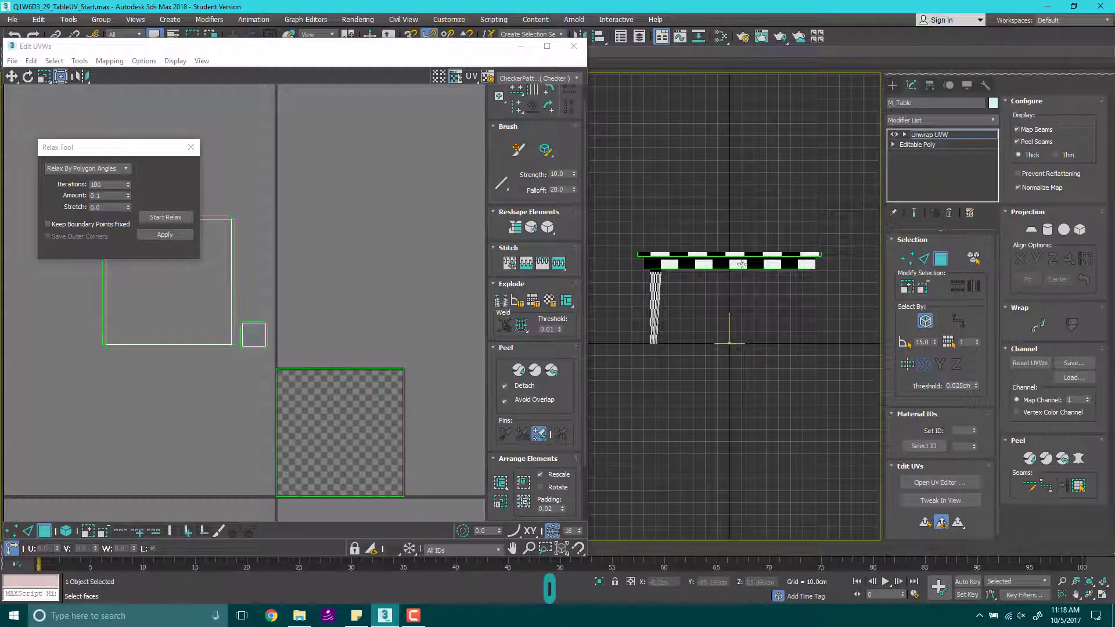
pyautogui.moveTo(621, 265); pyautogui.dragTo(731, 268)
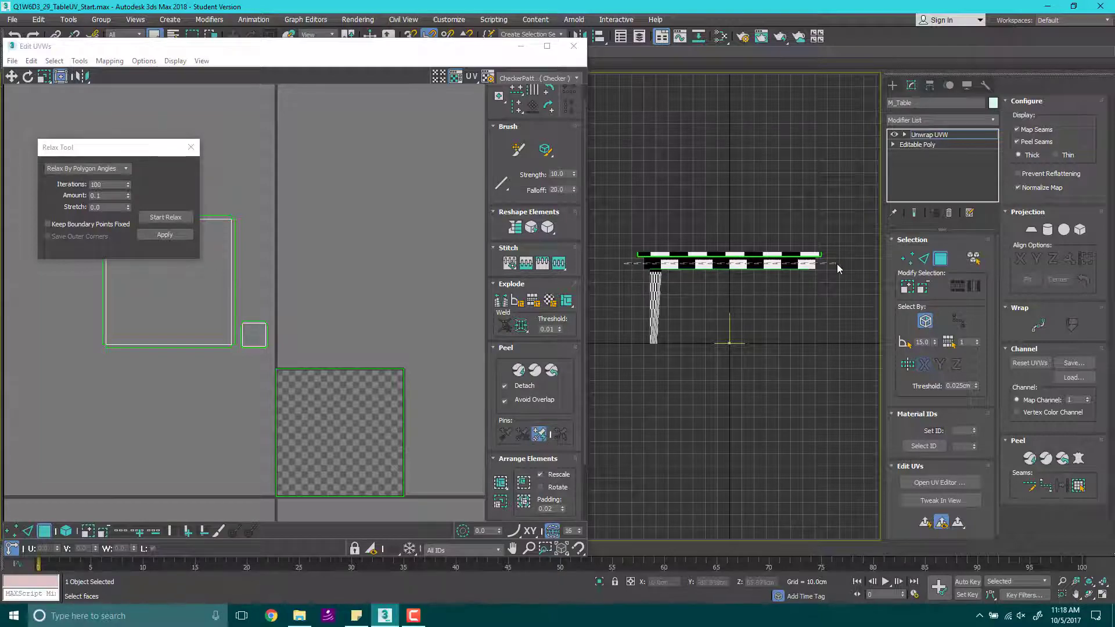
pyautogui.moveTo(838, 264); pyautogui.dragTo(837, 265)
pyautogui.keyDown('alt'); pyautogui.moveTo(784, 287); pyautogui.dragTo(765, 300, button='middle'); pyautogui.keyUp('alt')
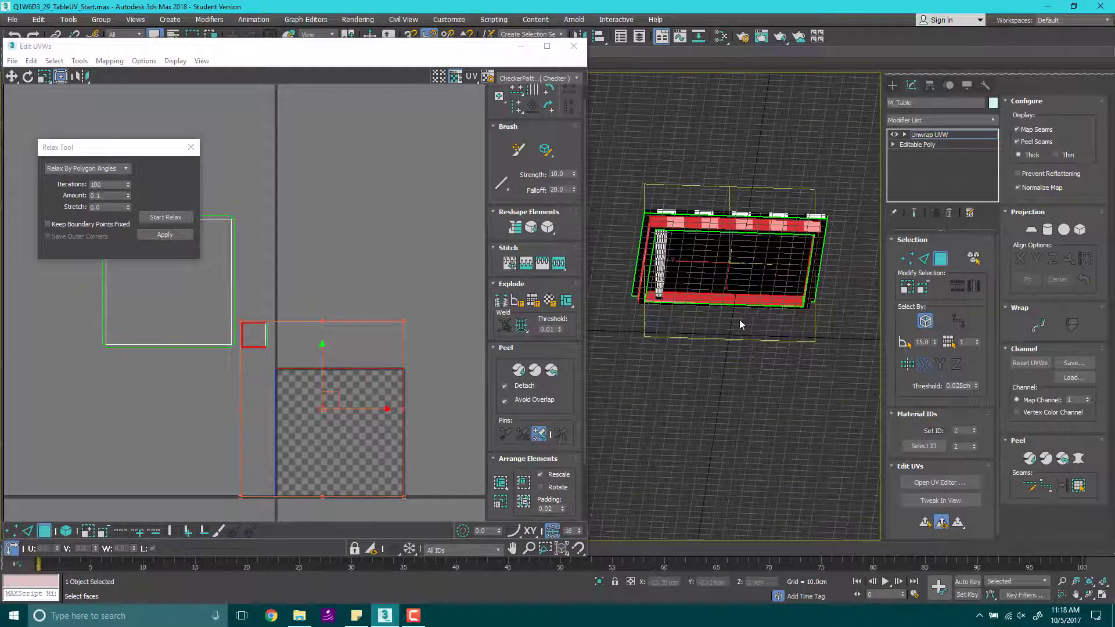
pyautogui.hotkey('ctrl', 'z')
# Step: Select the outer side faces of the frame below the tabletop and narrow the Edit UVWs window to enlarge the viewport
pyautogui.click(687, 223)
pyautogui.keyDown('alt'); pyautogui.moveTo(687, 223); pyautogui.dragTo(674, 250, button='middle'); pyautogui.keyUp('alt')
pyautogui.scroll(5, 657, 236)
pyautogui.keyDown('ctrl'); pyautogui.click(658, 235); pyautogui.keyUp('ctrl')
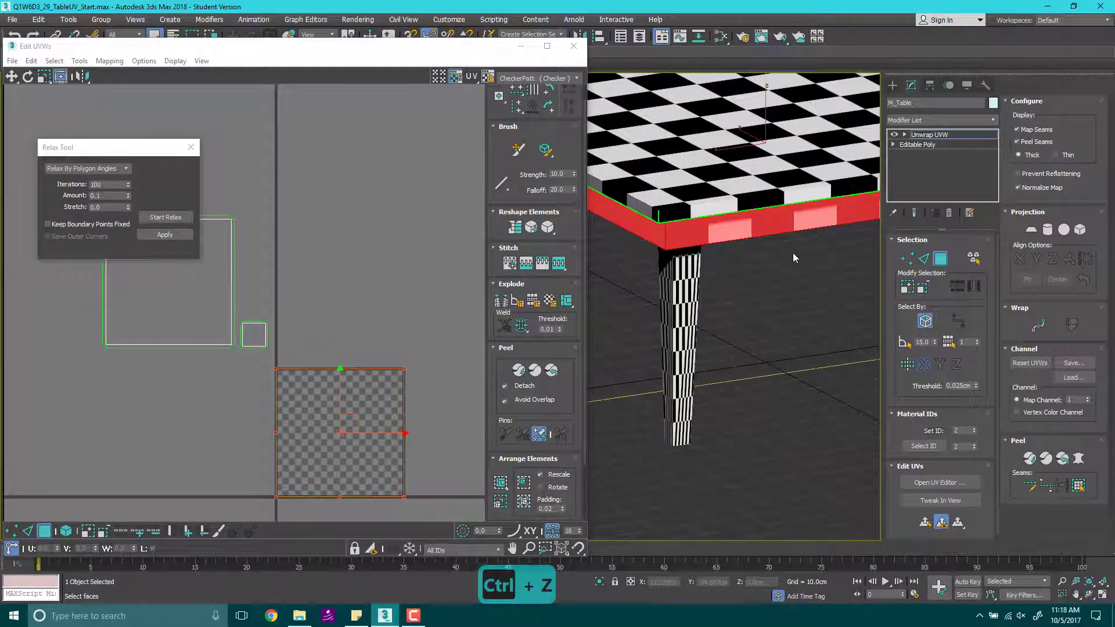
pyautogui.scroll(-5, 793, 254)
pyautogui.keyDown('alt'); pyautogui.moveTo(793, 254); pyautogui.dragTo(741, 332, button='middle'); pyautogui.keyUp('alt')
pyautogui.press('g')
pyautogui.moveTo(588, 205); pyautogui.dragTo(373, 205)
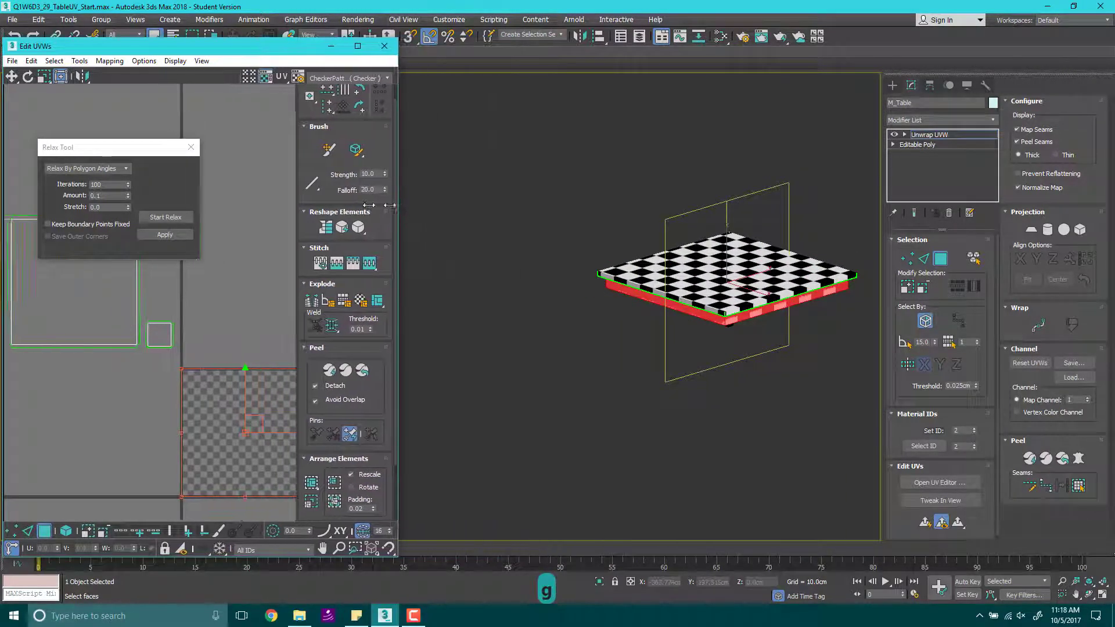
pyautogui.moveTo(736, 361); pyautogui.dragTo(678, 338, button='middle')
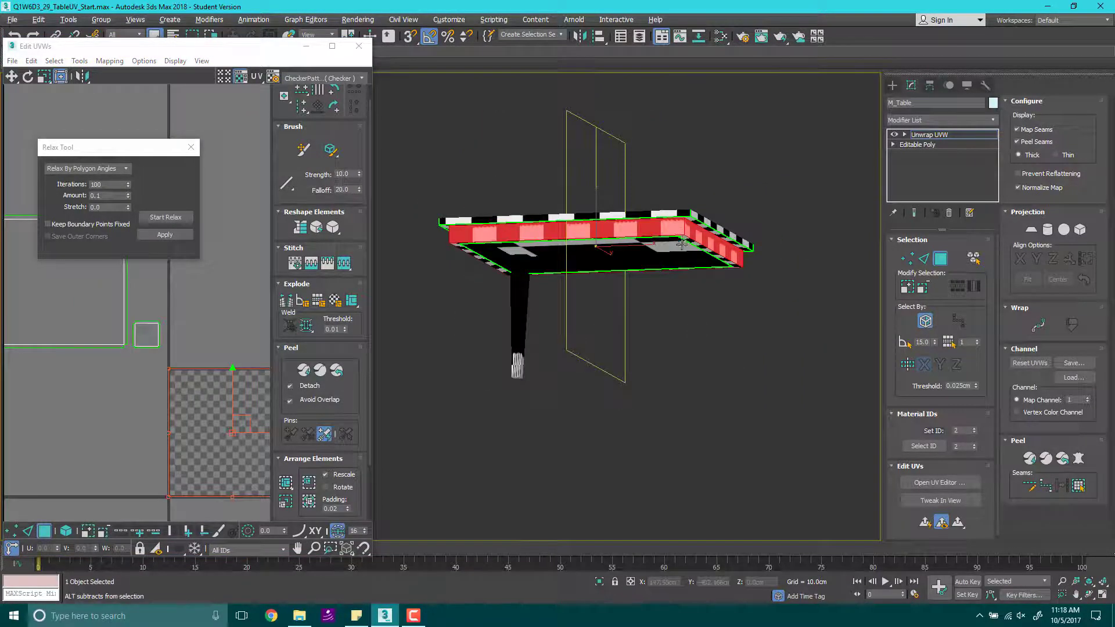
pyautogui.keyDown('alt'); pyautogui.moveTo(681, 234); pyautogui.dragTo(772, 207, button='middle'); pyautogui.keyUp('alt')
pyautogui.scroll(3, 721, 164)
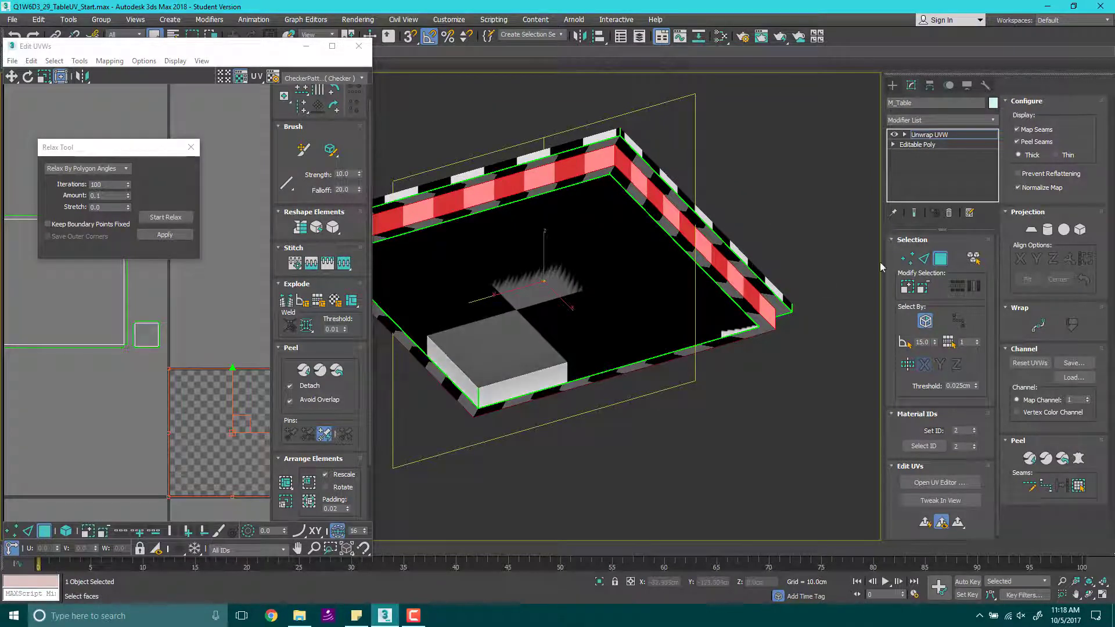
# Step: Grow the selection around the frame's side faces and apply a cylindrical map to it
pyautogui.click(906, 287)
pyautogui.keyDown('alt'); pyautogui.moveTo(575, 245); pyautogui.dragTo(745, 294, button='middle'); pyautogui.keyUp('alt')
pyautogui.keyDown('alt'); pyautogui.moveTo(534, 320); pyautogui.dragTo(630, 233, button='middle'); pyautogui.keyUp('alt')
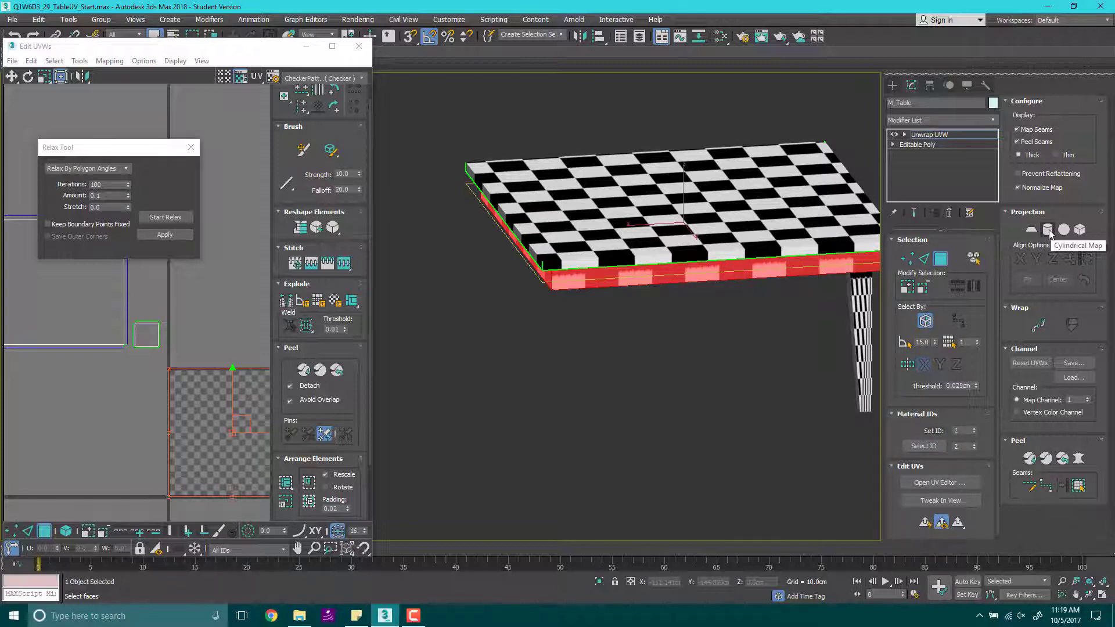
pyautogui.click(1049, 230)
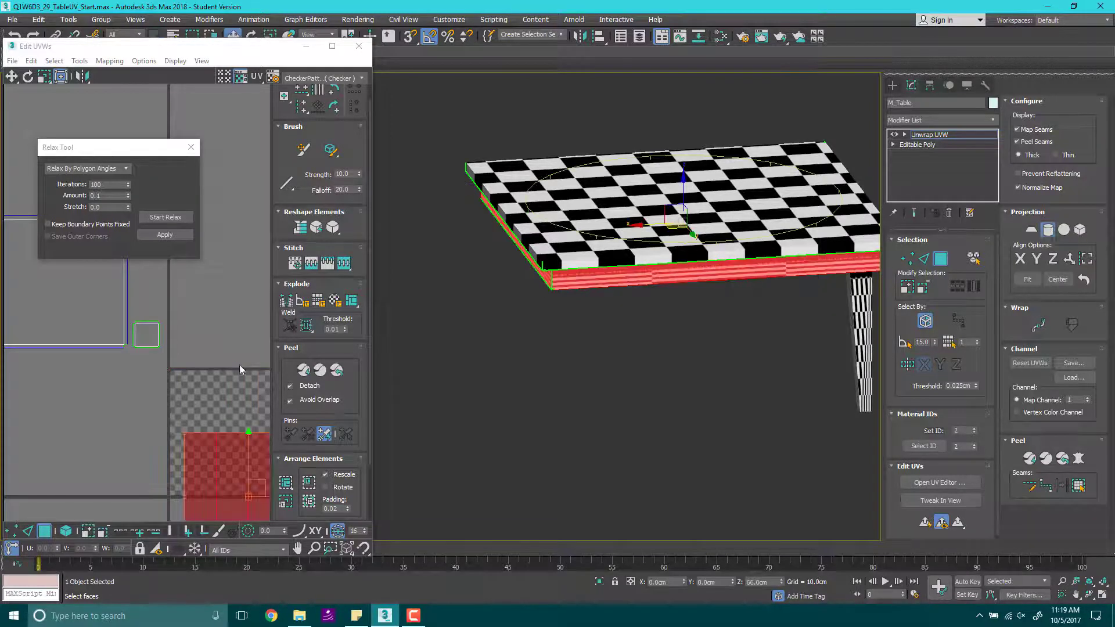
# Step: Align the cylindrical map of the frame's side faces to the Z axis and examine the checker on the frame from below
pyautogui.moveTo(239, 365); pyautogui.dragTo(146, 245, button='middle')
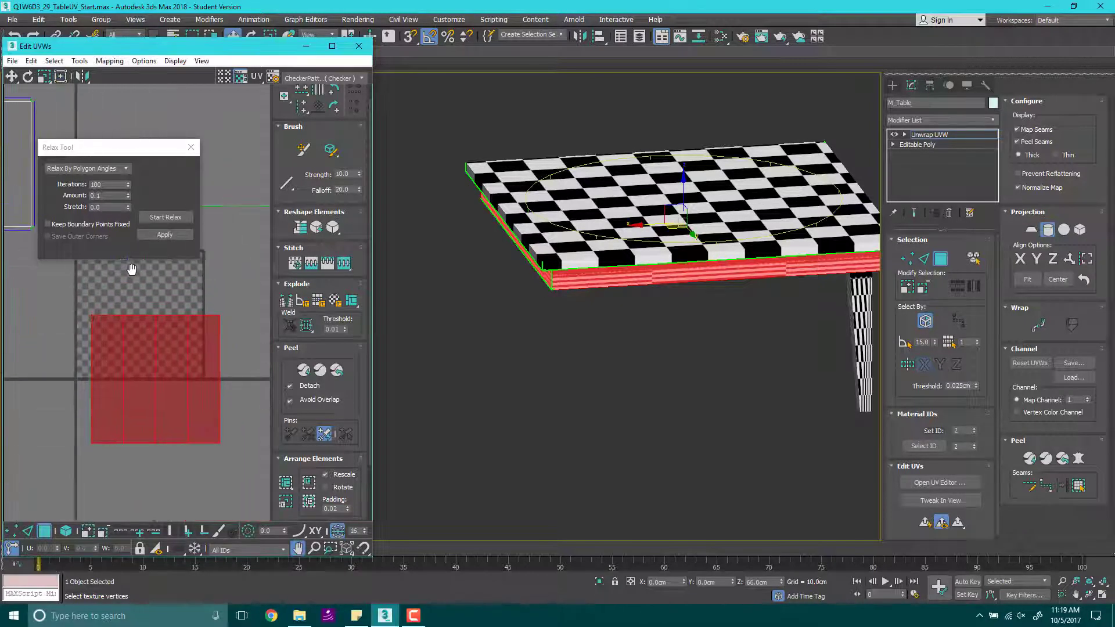
pyautogui.click(1051, 260)
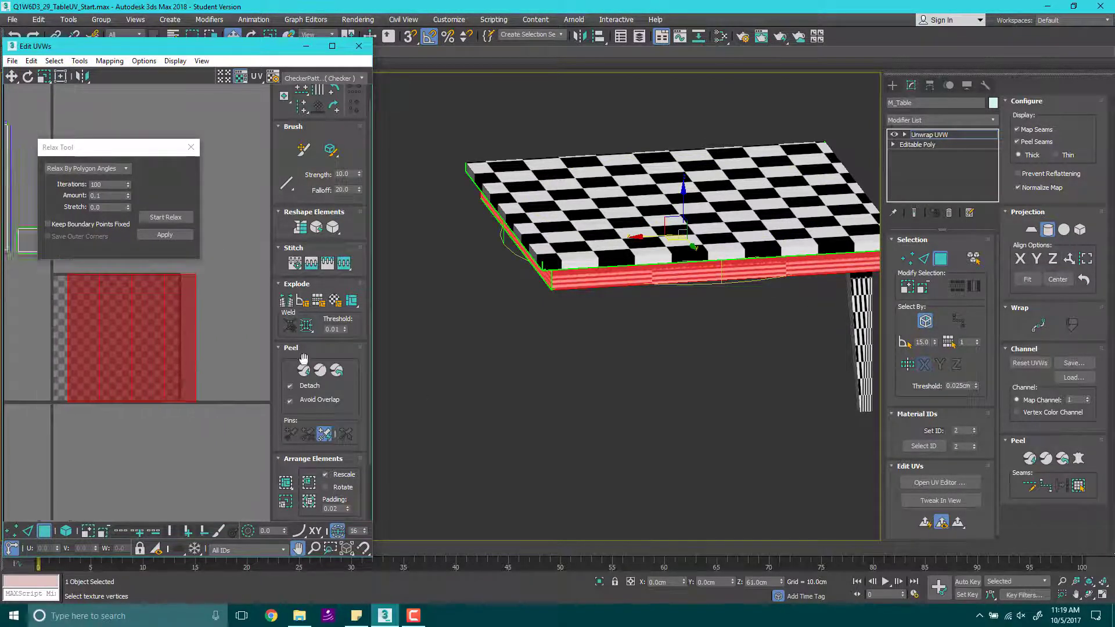
pyautogui.keyDown('alt'); pyautogui.moveTo(581, 302); pyautogui.dragTo(563, 332, button='middle'); pyautogui.keyUp('alt')
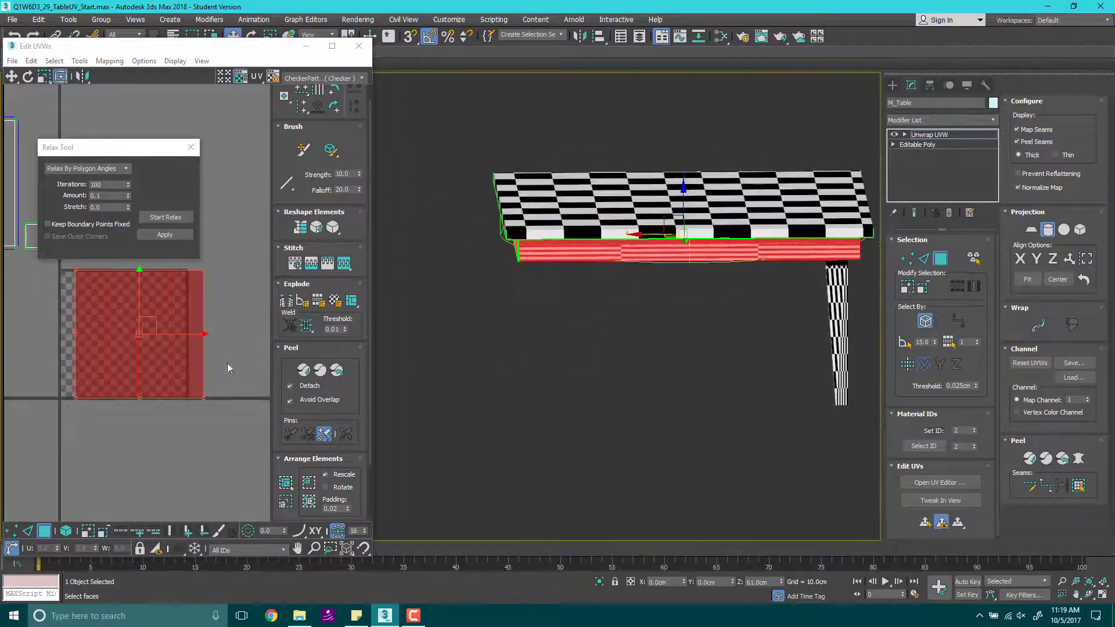
pyautogui.moveTo(222, 365); pyautogui.dragTo(236, 385, button='middle')
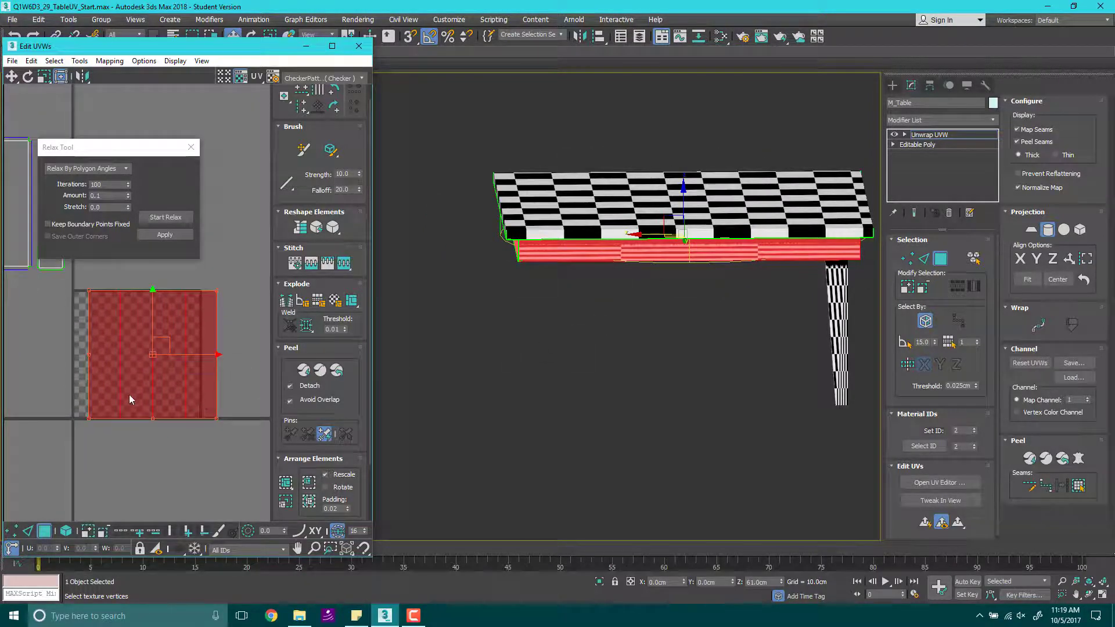
pyautogui.keyDown('alt'); pyautogui.moveTo(728, 357); pyautogui.dragTo(755, 323, button='middle'); pyautogui.keyUp('alt')
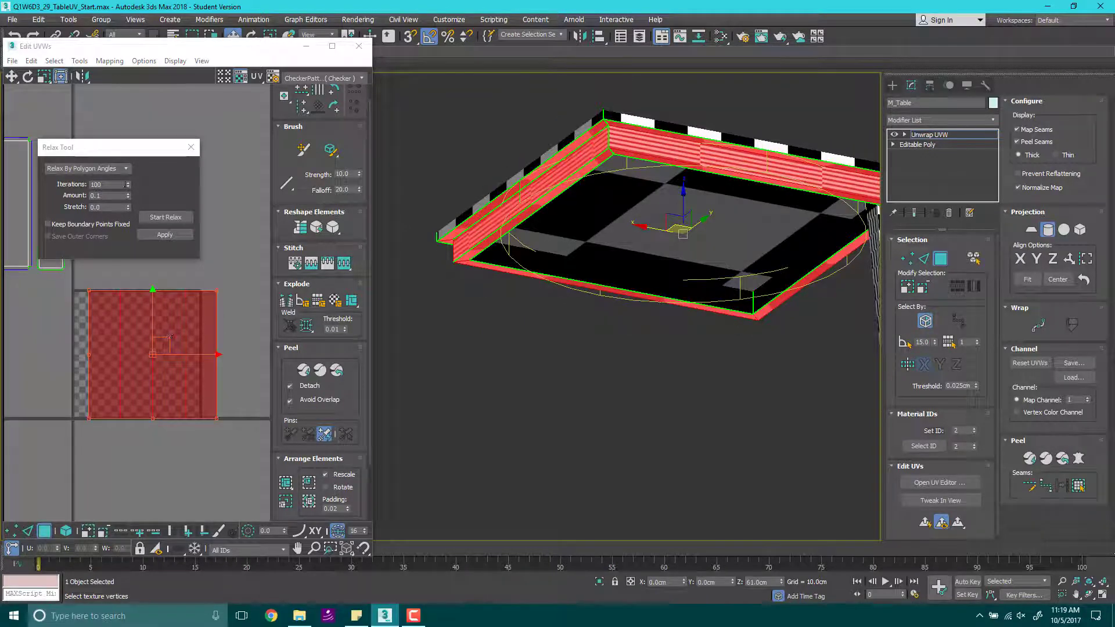
# Step: Try relaxing the frame shell by polygon angles, undo the relax, and close the Relax Tool
pyautogui.click(163, 218)
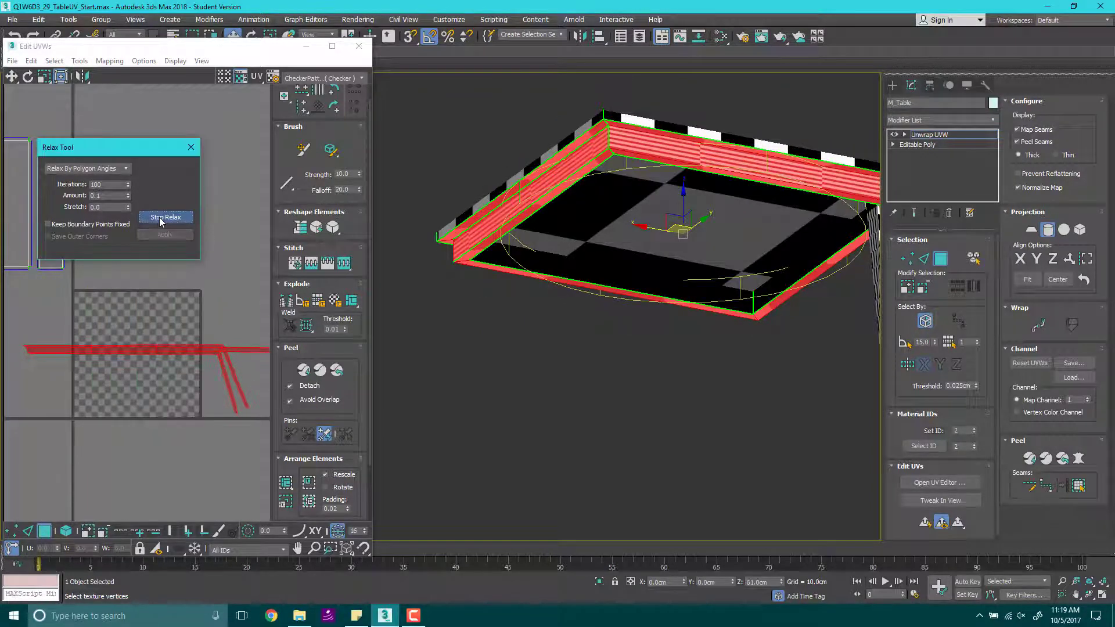
pyautogui.click(164, 218)
pyautogui.scroll(2, 226, 389)
pyautogui.hotkey('ctrl', 'z')
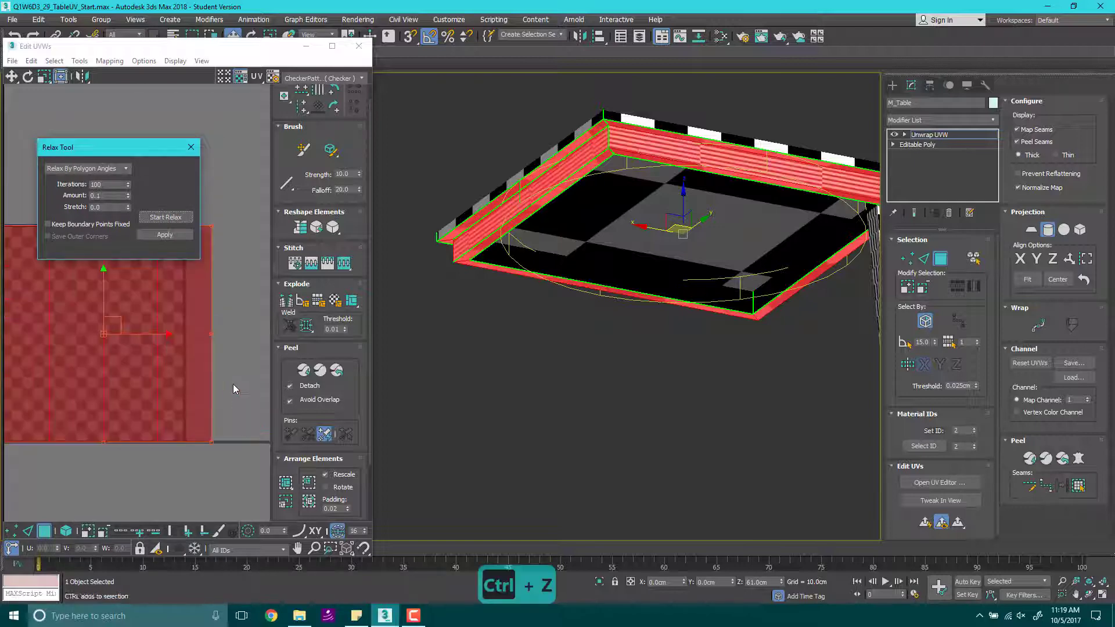
pyautogui.scroll(-2, 207, 376)
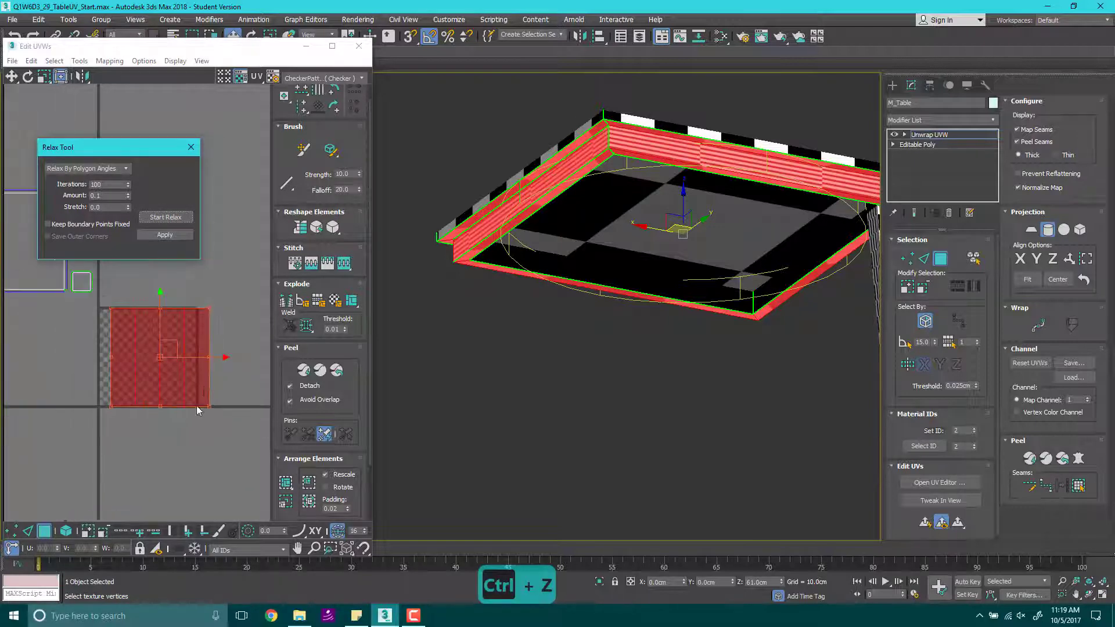
pyautogui.click(191, 148)
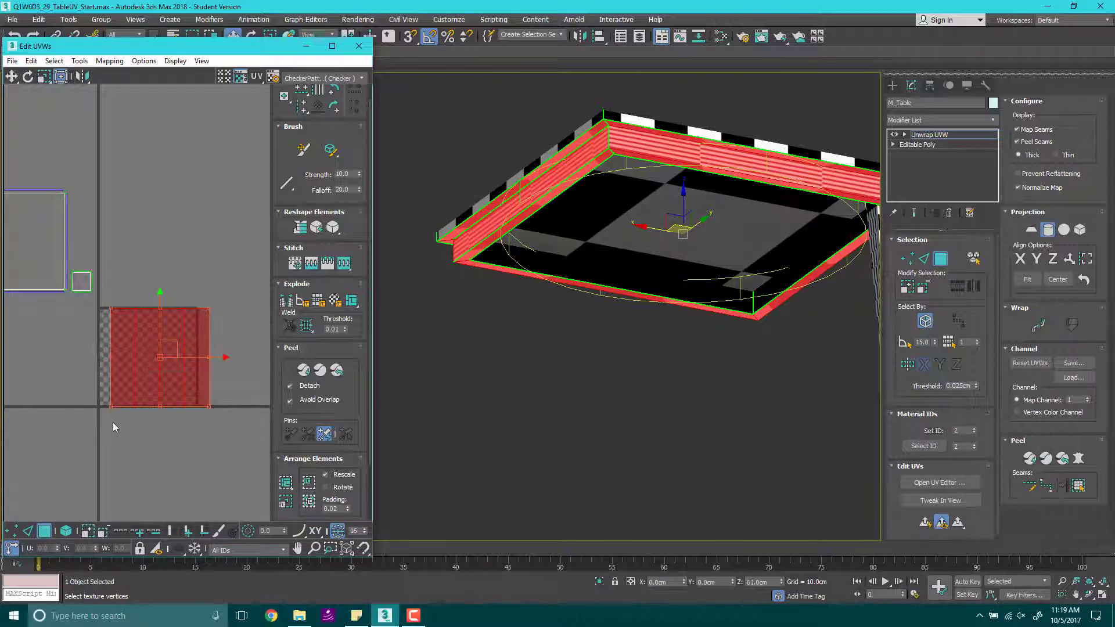
# Step: End the cylindrical mapping and move the frame shell to the empty UV space above and beside the checker tile
pyautogui.scroll(2, 113, 424)
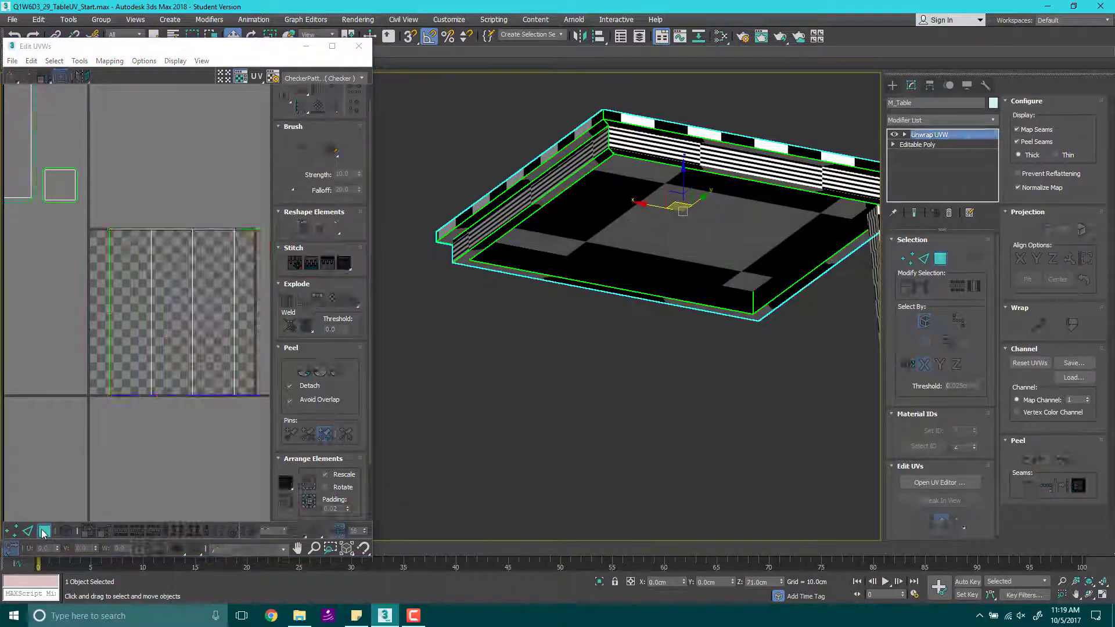
pyautogui.scroll(-2, 84, 386)
pyautogui.moveTo(126, 308); pyautogui.dragTo(173, 216)
pyautogui.moveTo(168, 251); pyautogui.dragTo(145, 297, button='middle')
pyautogui.scroll(1, 140, 276)
pyautogui.scroll(2, 139, 276)
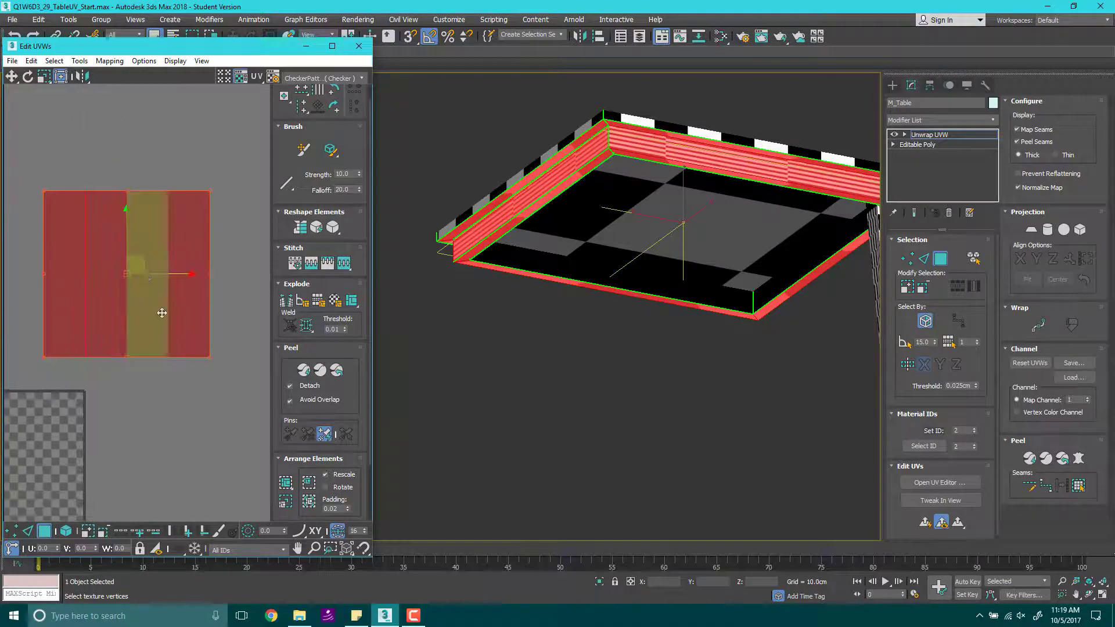
# Step: Move the frame shell's lower faces down to open its collapsed top row, and select one of that row's faces on the model
pyautogui.click(226, 387)
pyautogui.moveTo(243, 371); pyautogui.dragTo(30, 305)
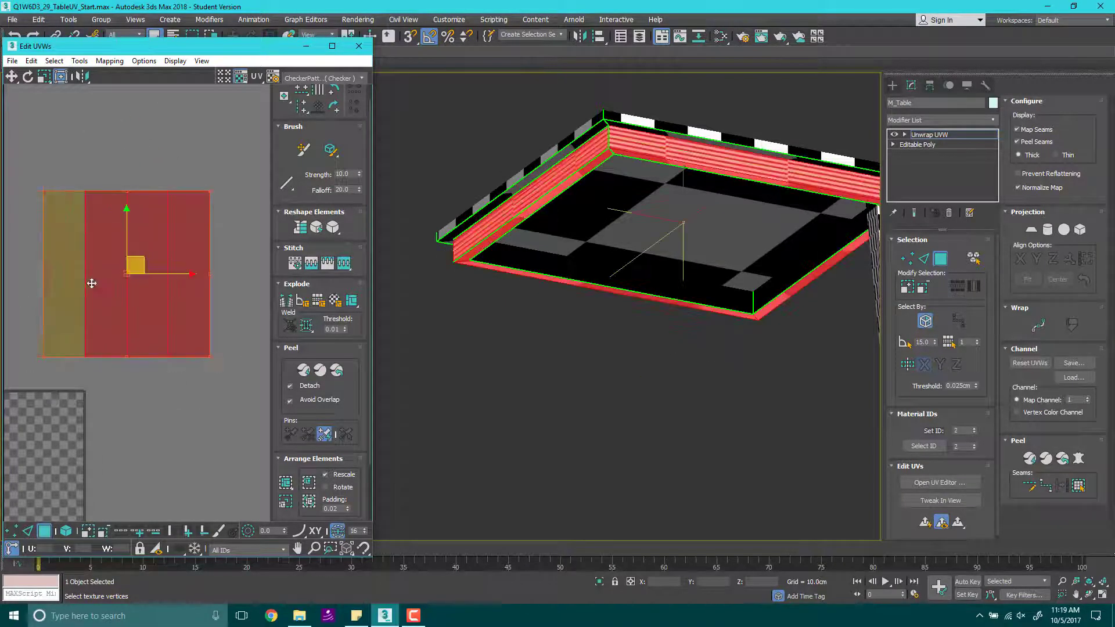
pyautogui.moveTo(137, 264); pyautogui.dragTo(137, 279)
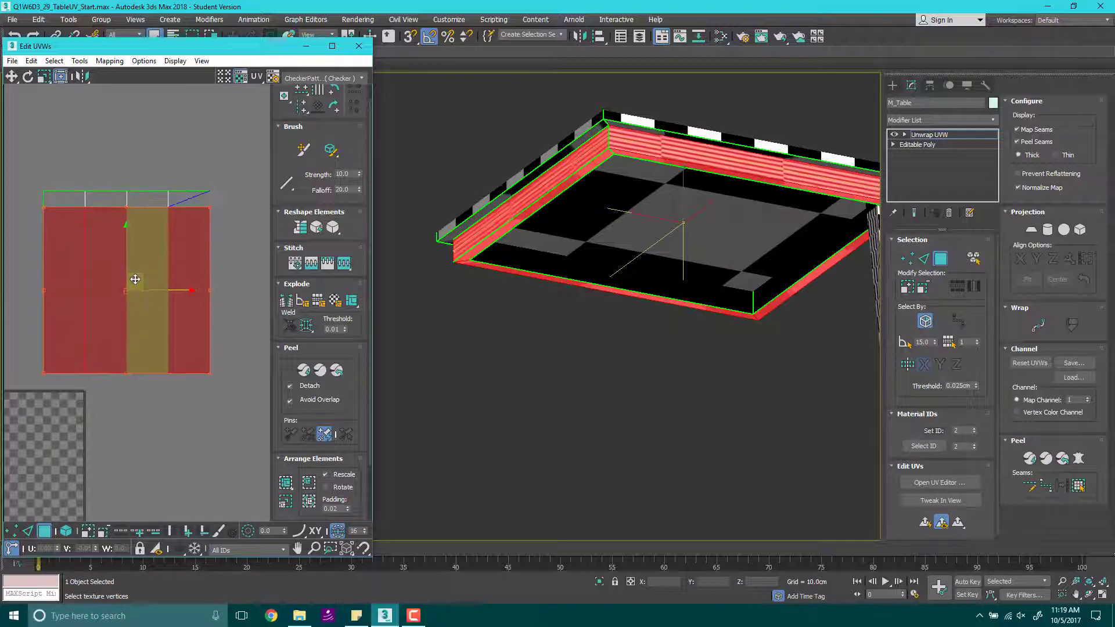
pyautogui.keyDown('alt'); pyautogui.moveTo(694, 98); pyautogui.dragTo(599, 128, button='middle'); pyautogui.keyUp('alt')
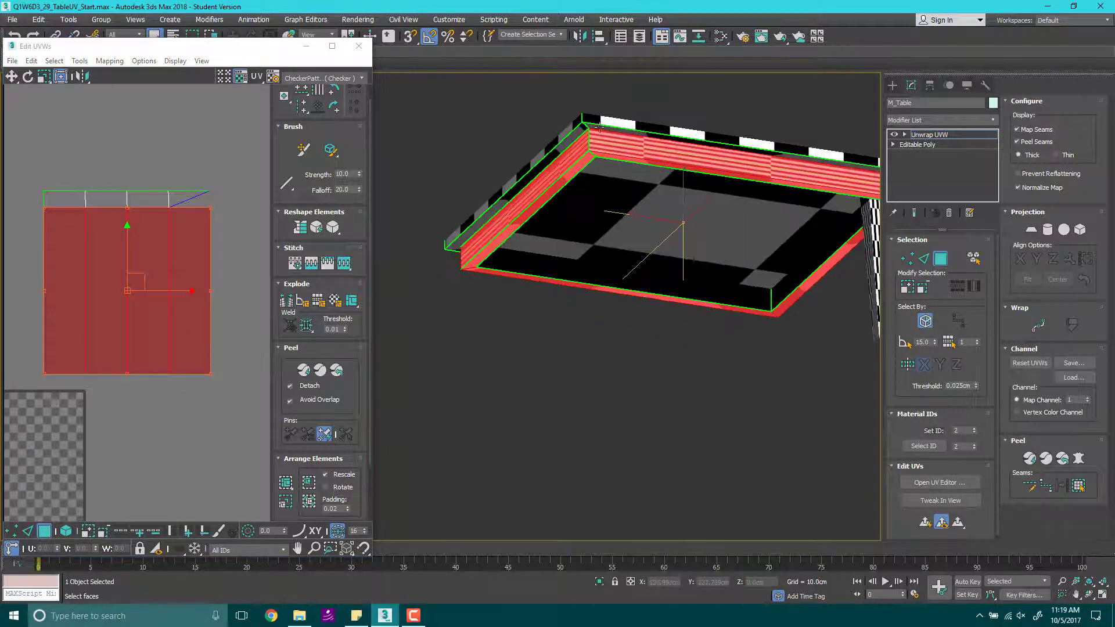
pyautogui.click(575, 132)
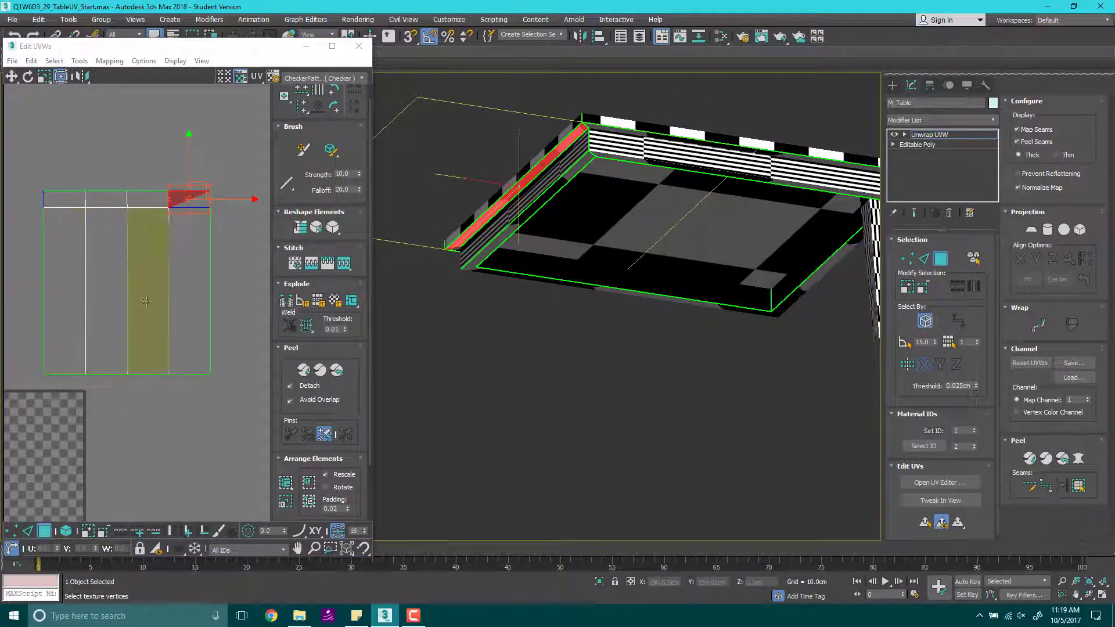
# Step: Select the frame shell's upper and middle rows and move them up to open the collapsed bottom row, then clear the selection
pyautogui.moveTo(236, 276); pyautogui.dragTo(235, 276)
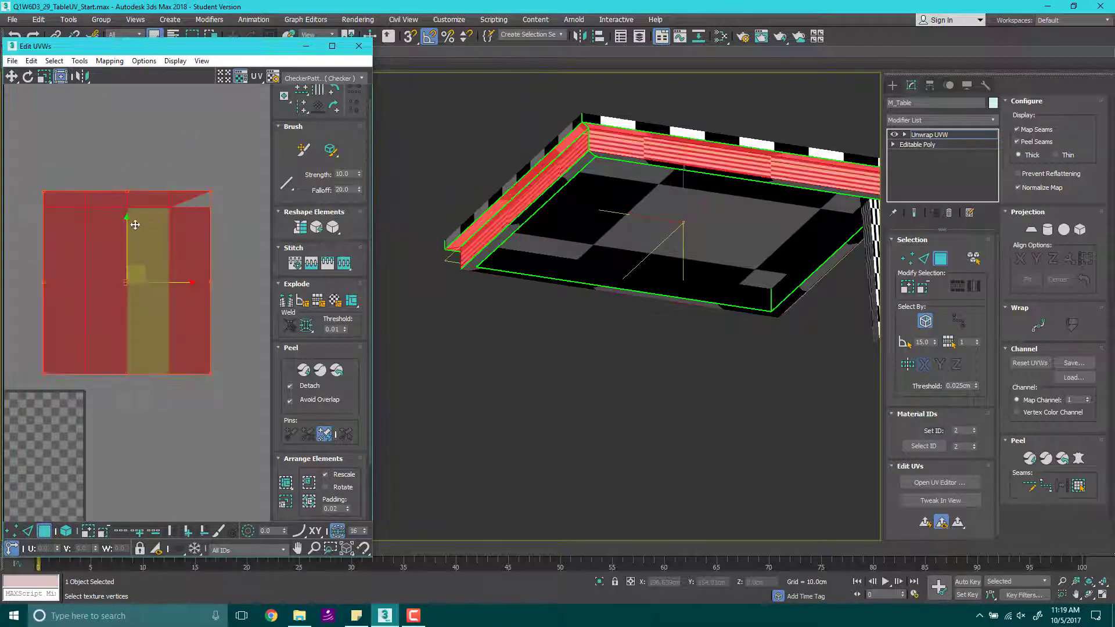
pyautogui.moveTo(135, 266); pyautogui.dragTo(135, 246)
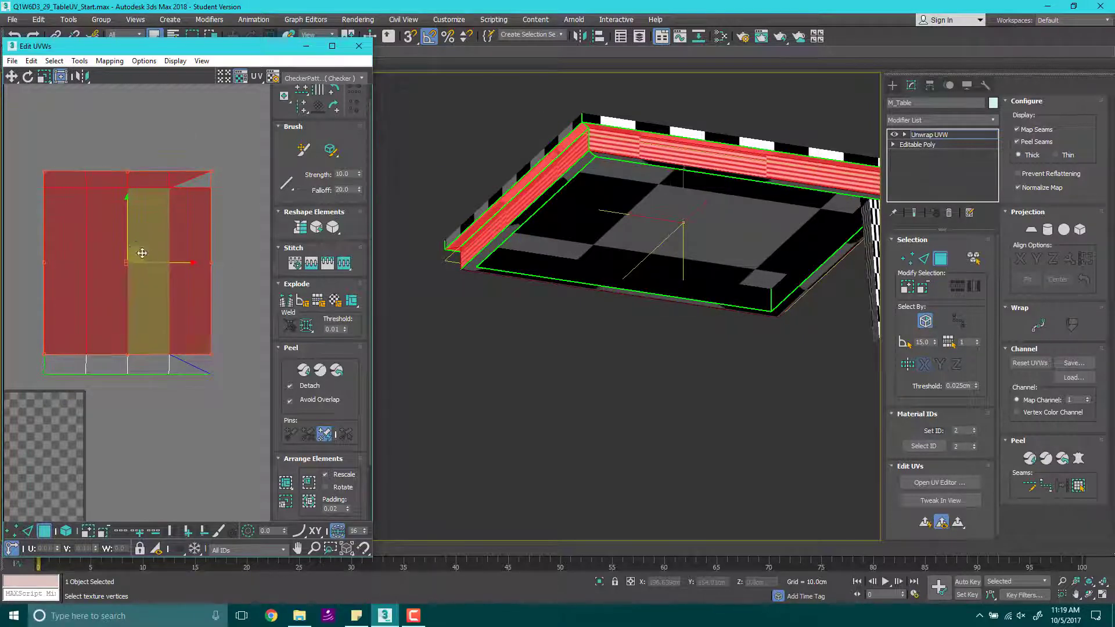
pyautogui.click(214, 424)
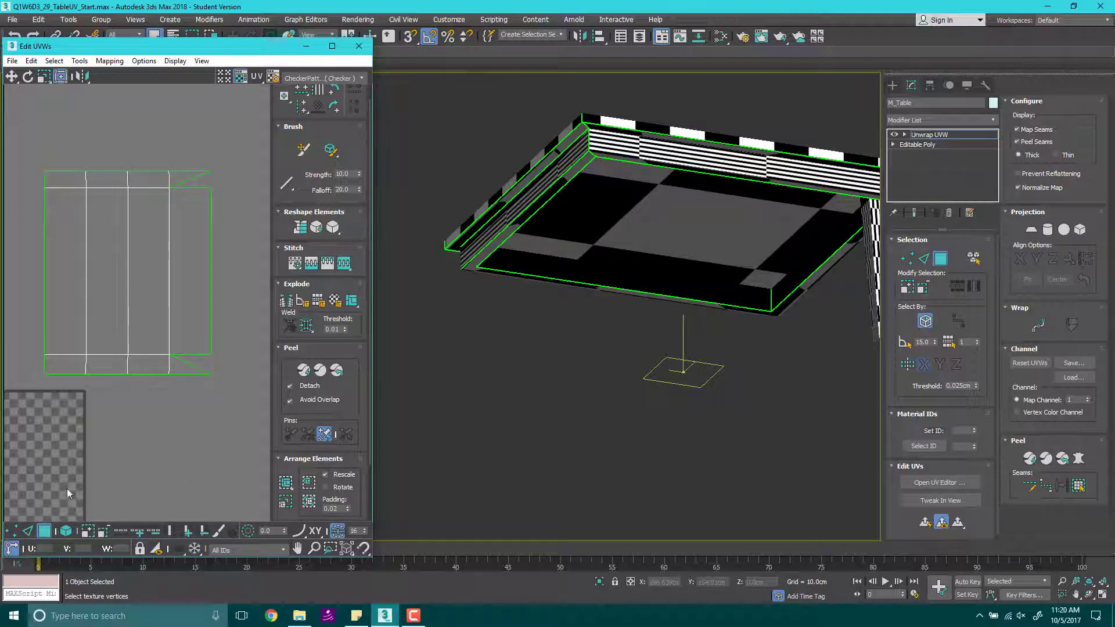
# Step: Set the UV editor to edge selection with no edges of the frame shell selected
pyautogui.click(27, 532)
pyautogui.hotkey('ctrl', 'a')
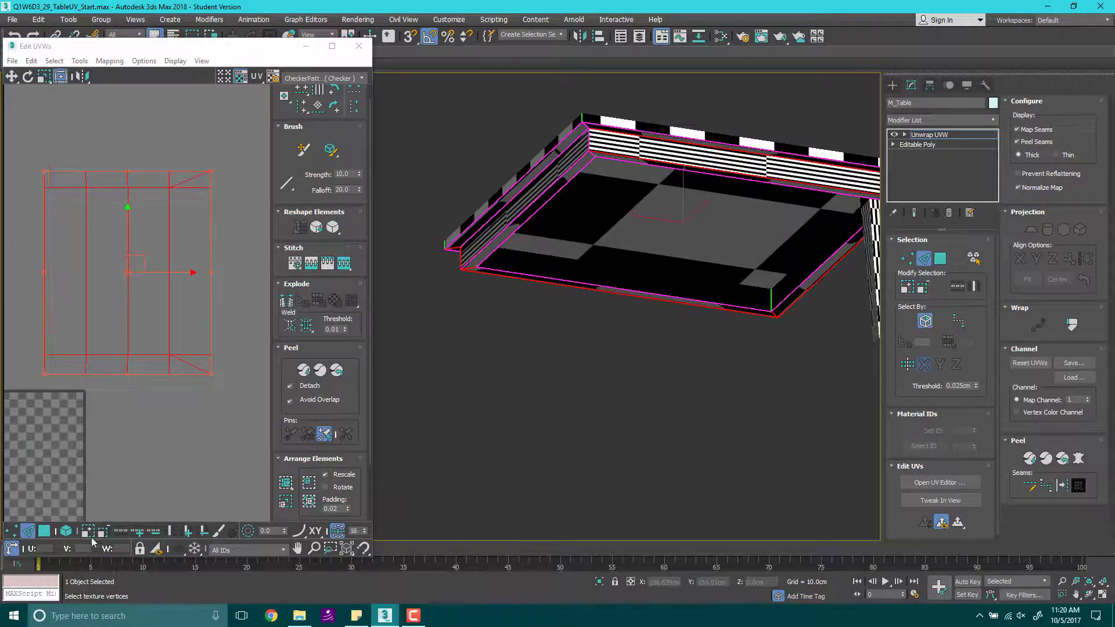
pyautogui.click(202, 419)
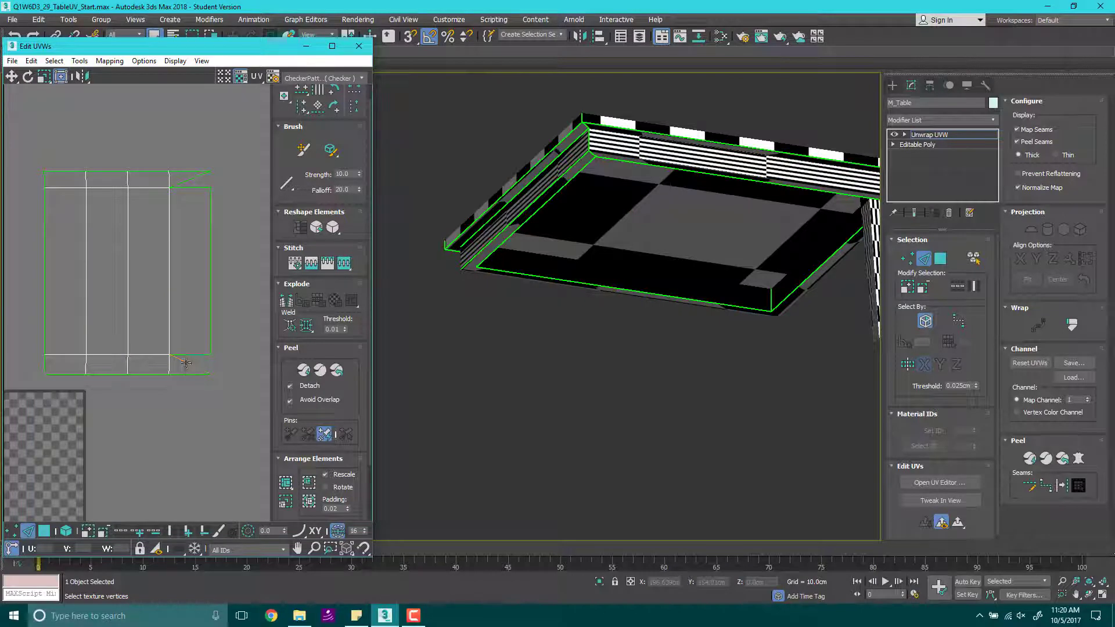
# Step: Try stitching the diagonal edge at the frame shell's lower right corner and undo the stitch
pyautogui.click(186, 364)
pyautogui.scroll(5, 183, 368)
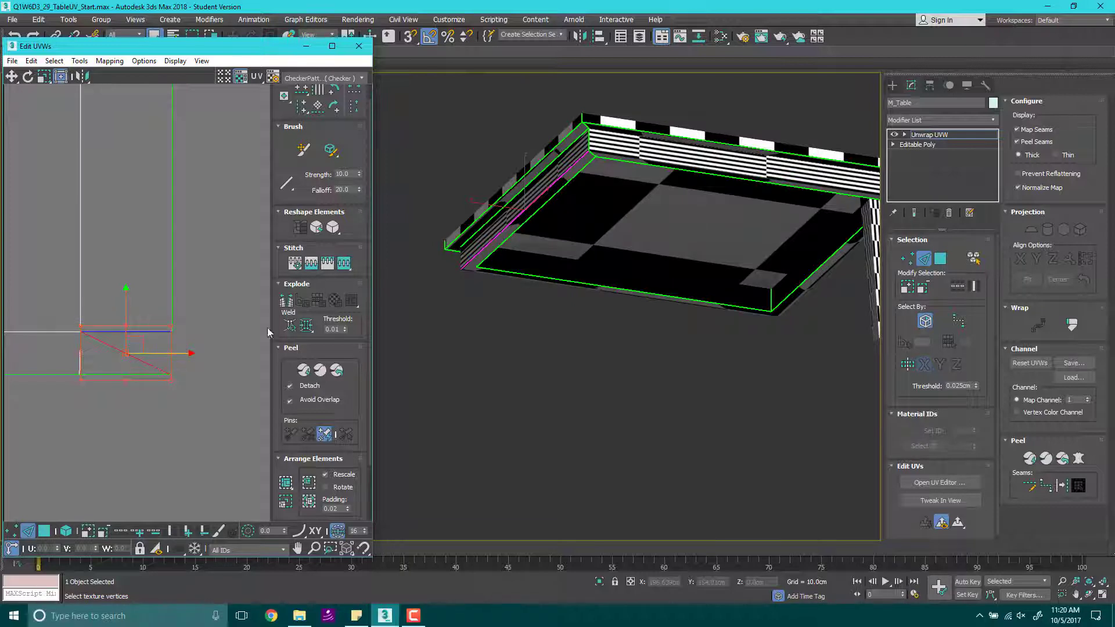
pyautogui.click(328, 265)
pyautogui.hotkey('ctrl', 'z')
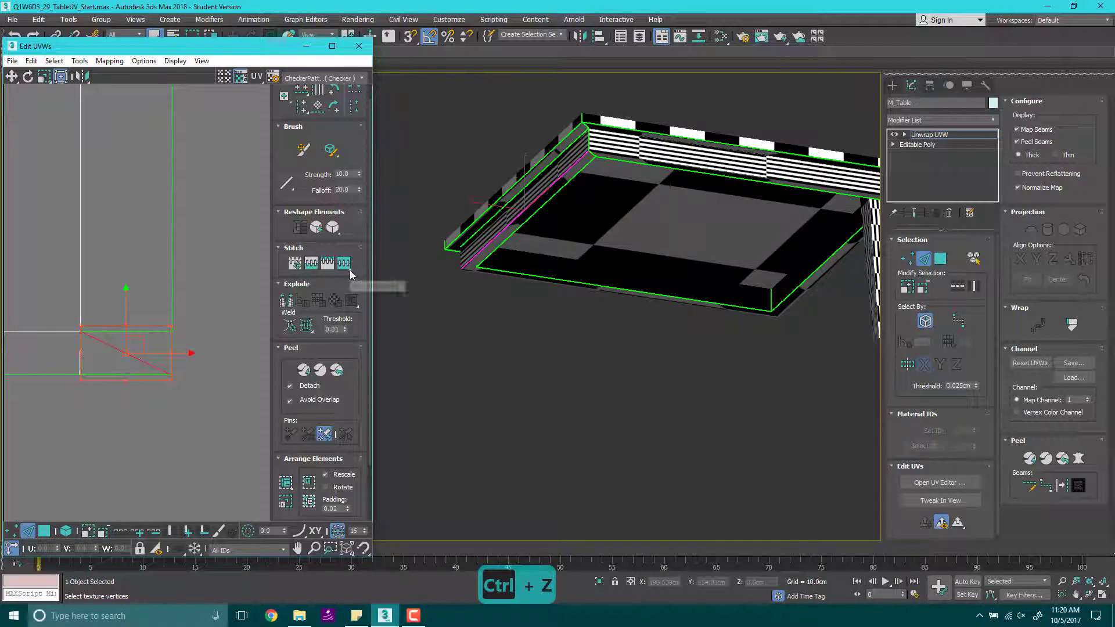
# Step: Stitch the horizontal edge at the frame shell's lower right corner to its split diagonal edge
pyautogui.click(172, 323)
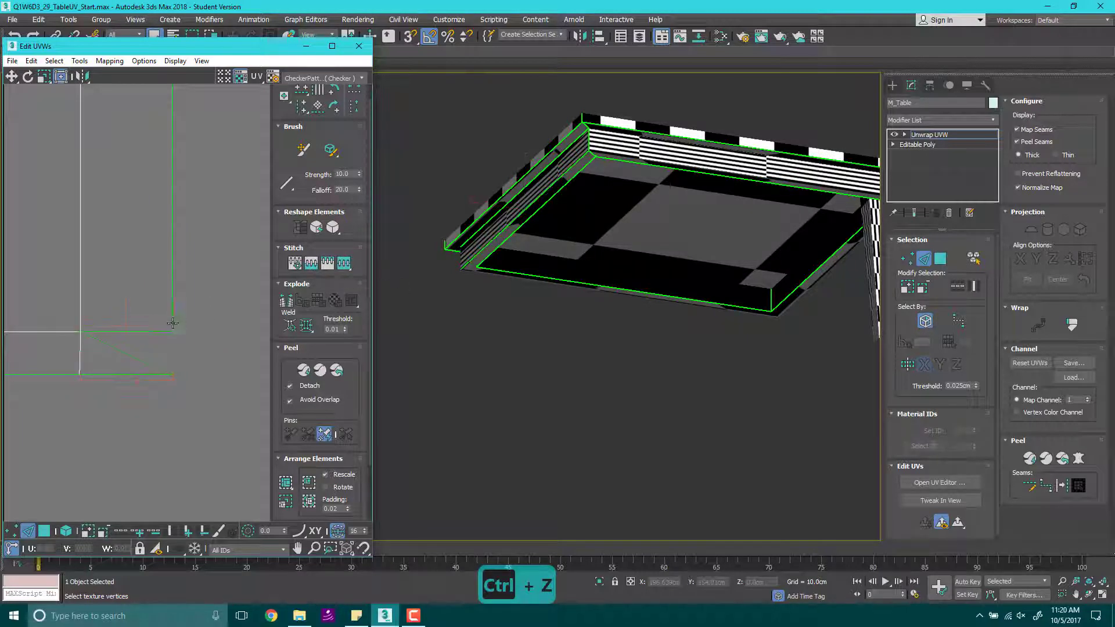
pyautogui.hotkey('ctrl', 'z')
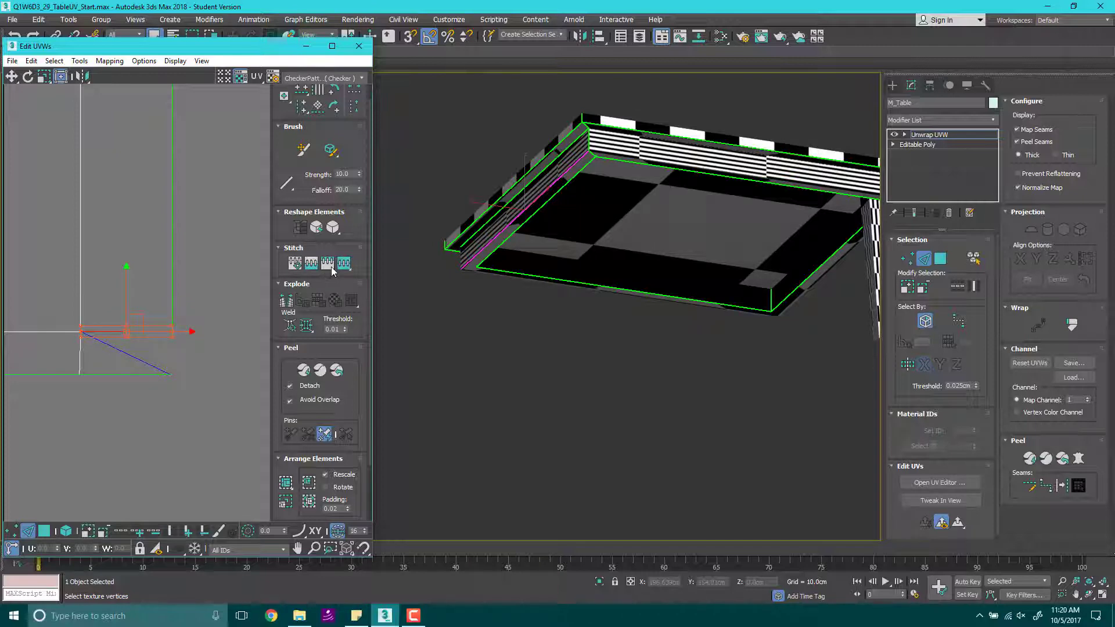
pyautogui.click(214, 342)
pyautogui.moveTo(211, 295); pyautogui.dragTo(204, 451, button='middle')
pyautogui.scroll(-3, 204, 450)
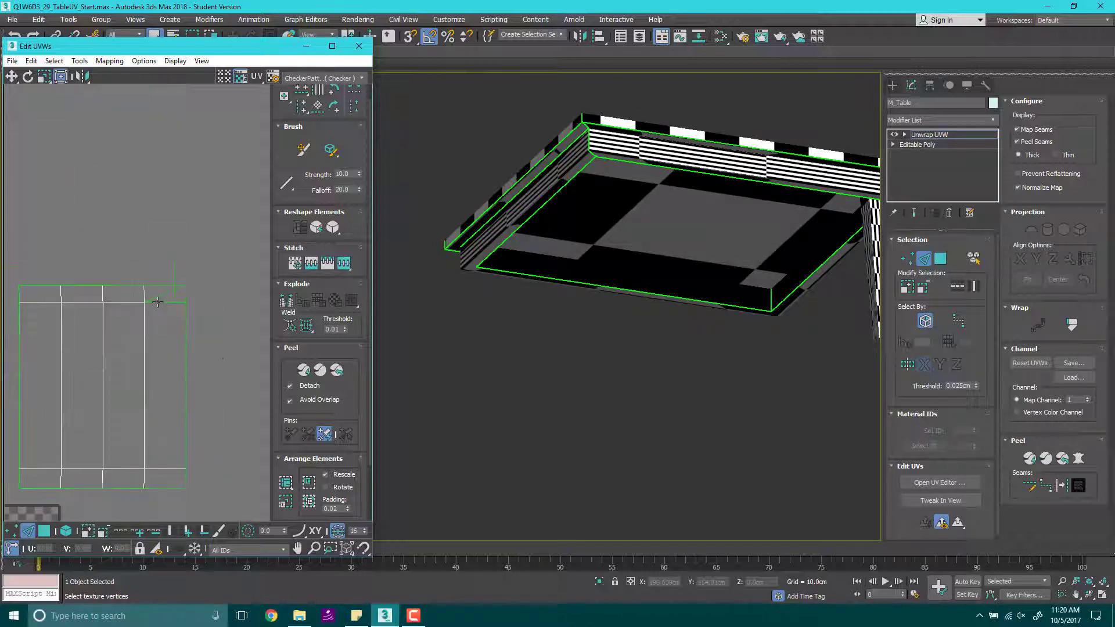
# Step: Stitch the horizontal edge at the frame shell's upper right corner to its split diagonal edge
pyautogui.scroll(3, 156, 301)
pyautogui.moveTo(186, 334); pyautogui.dragTo(186, 335)
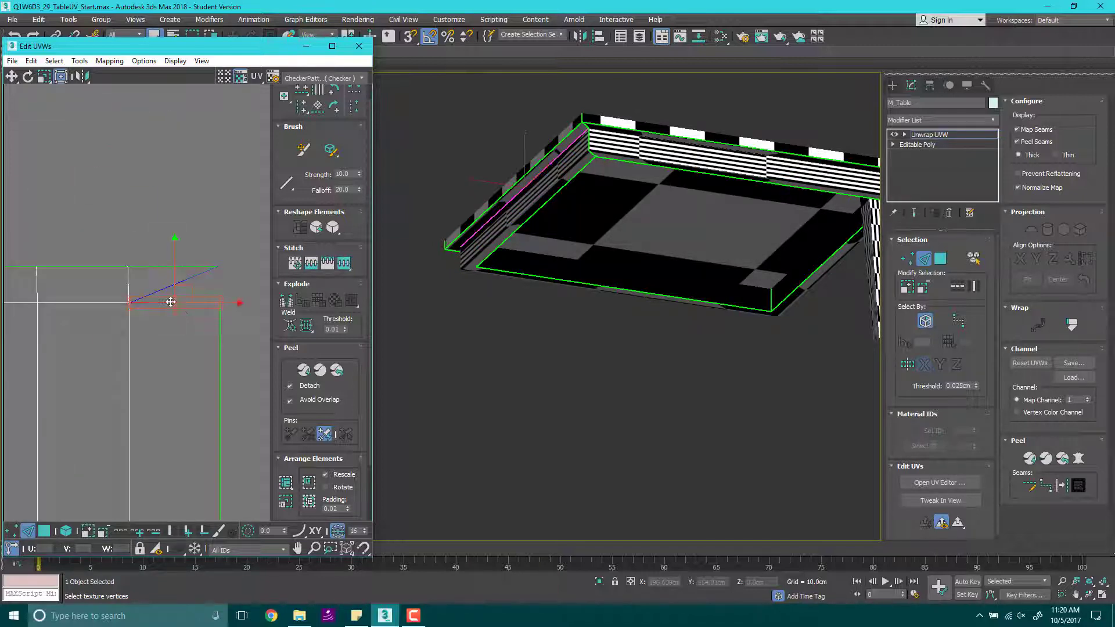
pyautogui.click(331, 262)
pyautogui.click(233, 307)
pyautogui.scroll(-3, 208, 343)
pyautogui.moveTo(203, 379); pyautogui.dragTo(226, 273, button='middle')
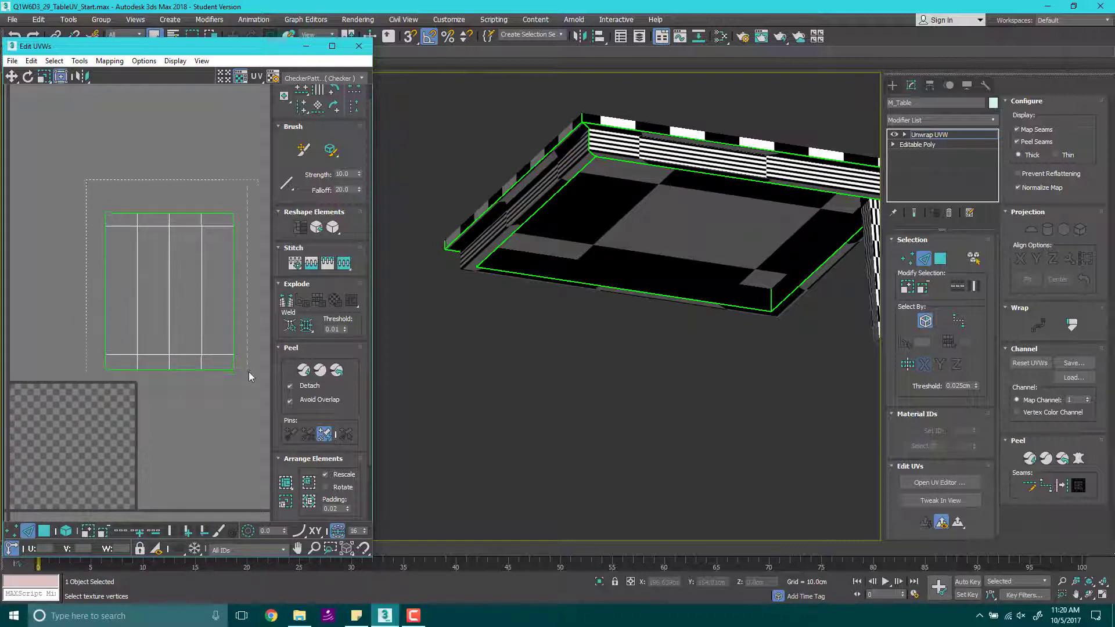
# Step: Select all faces of the stitched frame shell and relax them by polygon angles with 100 iterations and amount 0.1
pyautogui.moveTo(250, 378); pyautogui.dragTo(256, 385)
pyautogui.press('3')
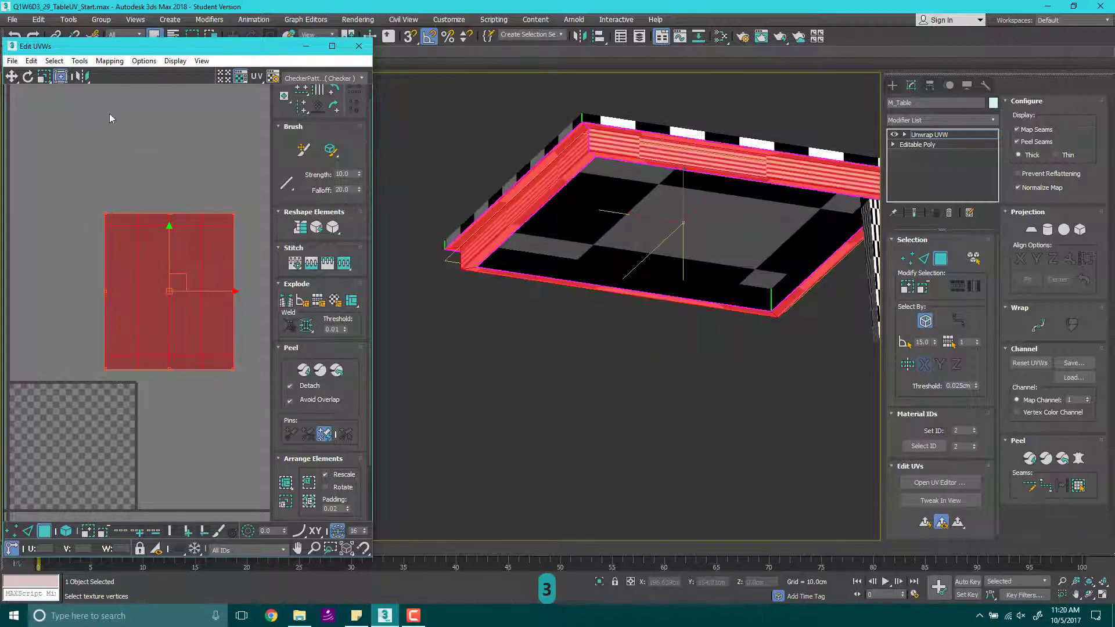
pyautogui.click(81, 65)
pyautogui.click(93, 254)
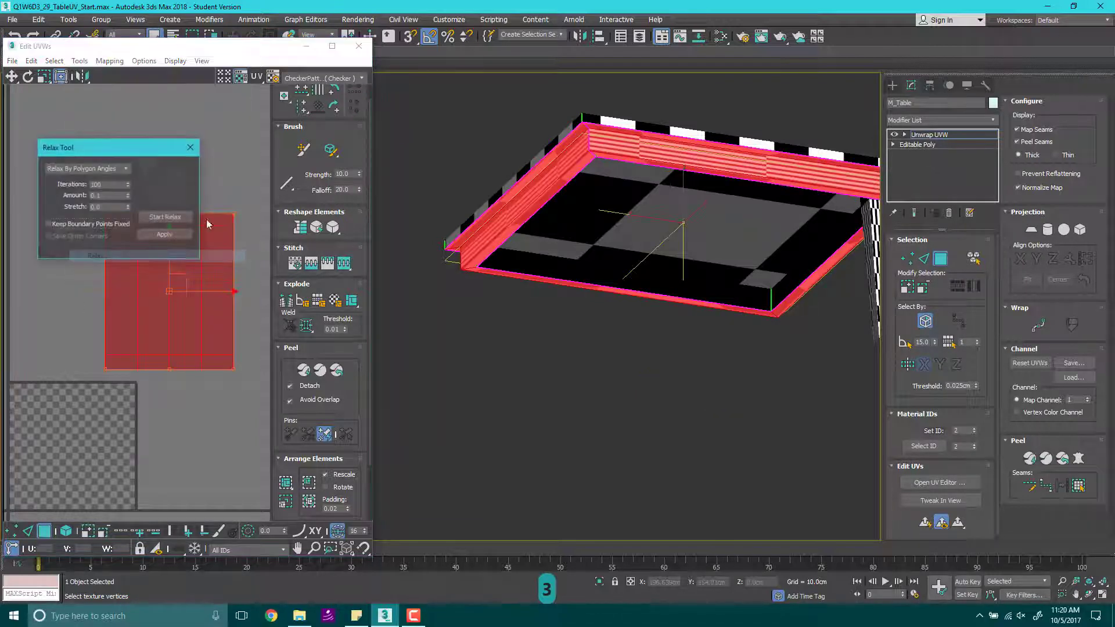
pyautogui.moveTo(123, 152); pyautogui.dragTo(125, 109)
pyautogui.click(168, 174)
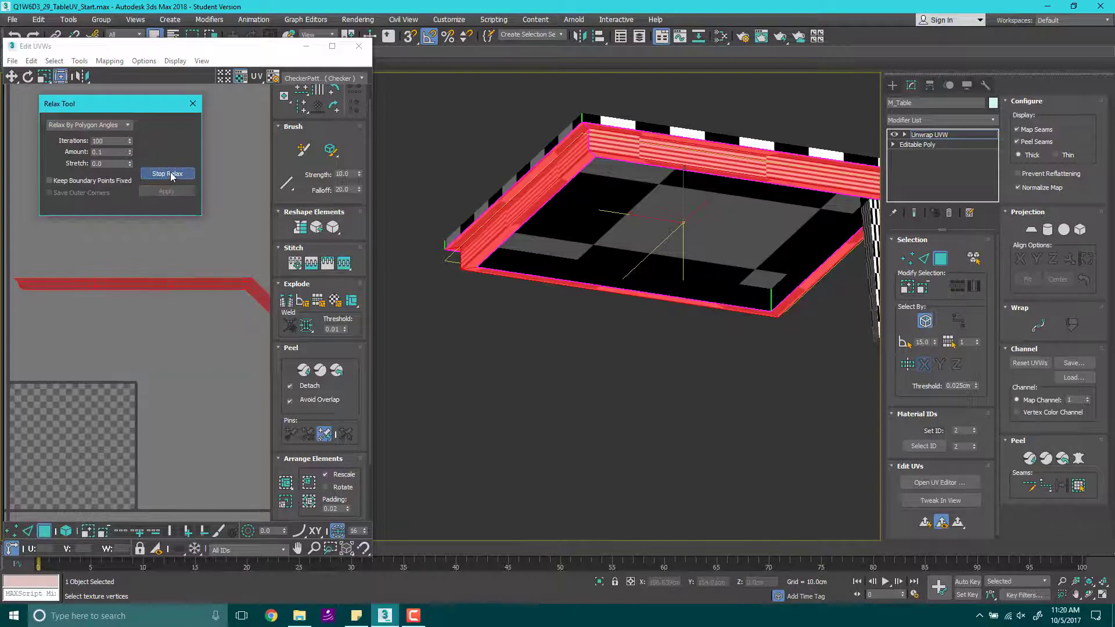
# Step: Examine the bends and ends of the relaxed frame shell and the checker pattern around the frame's inner corner
pyautogui.scroll(5, 184, 340)
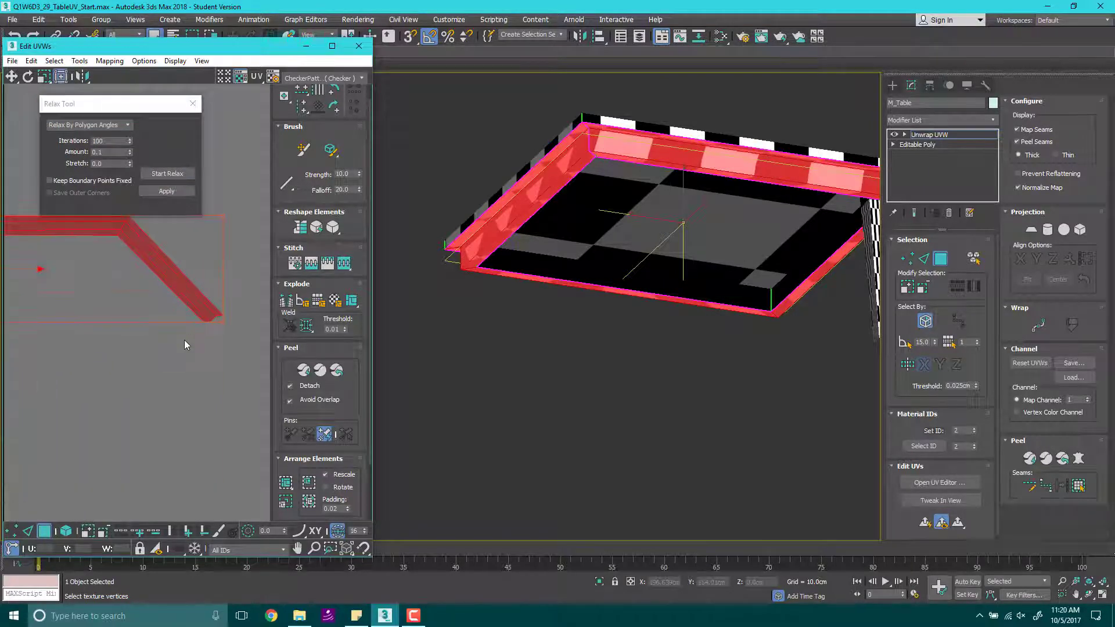
pyautogui.moveTo(155, 350); pyautogui.dragTo(228, 429, button='middle')
pyautogui.scroll(-3, 228, 429)
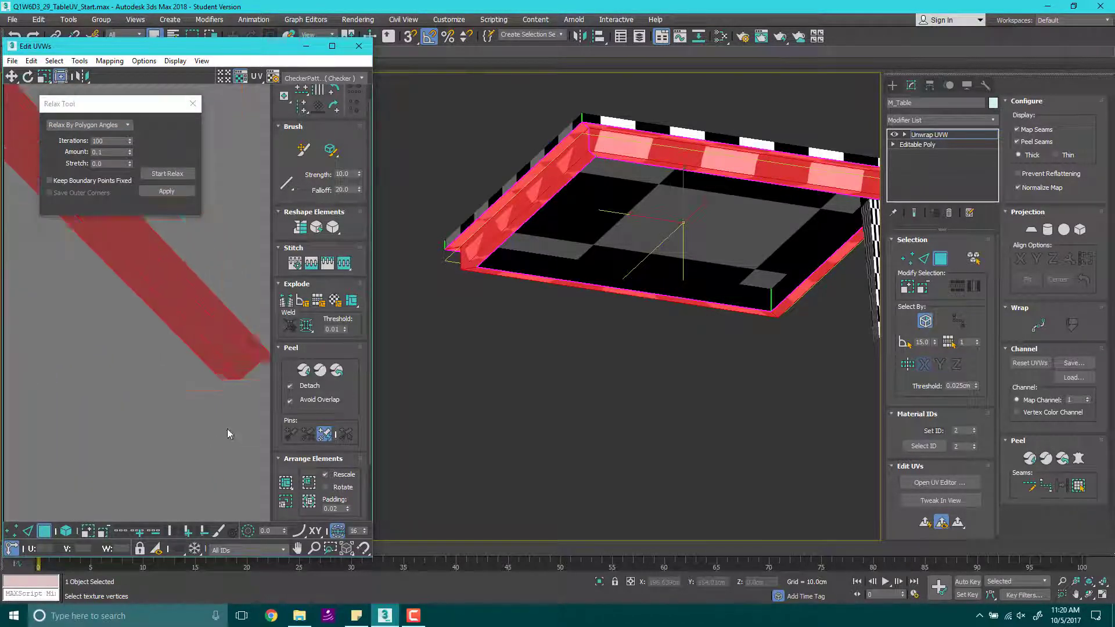
pyautogui.moveTo(207, 241); pyautogui.dragTo(329, 279, button='middle')
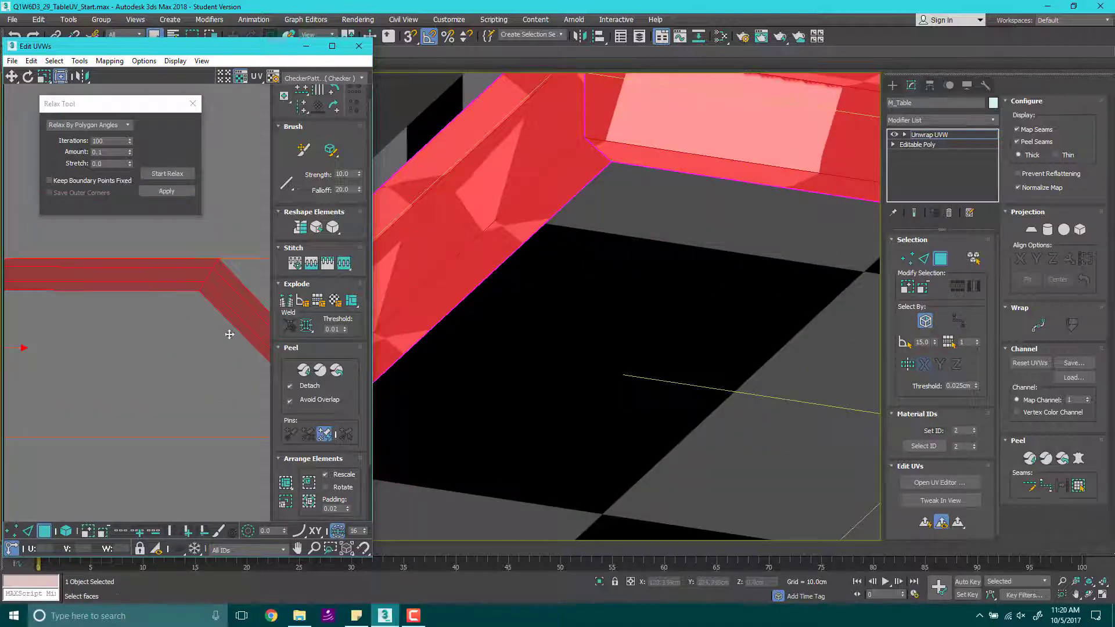
pyautogui.moveTo(125, 418); pyautogui.dragTo(258, 353, button='middle')
pyautogui.scroll(-5, 131, 412)
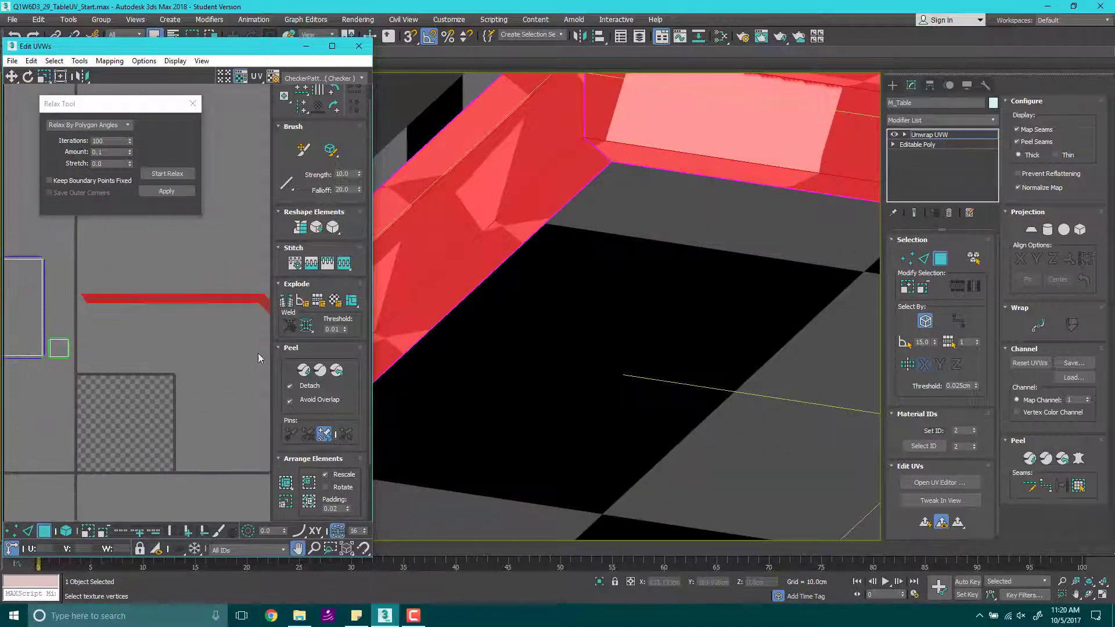
# Step: Break the three short edges at the frame shell's bends along its lower rim
pyautogui.click(28, 531)
pyautogui.scroll(3, 152, 349)
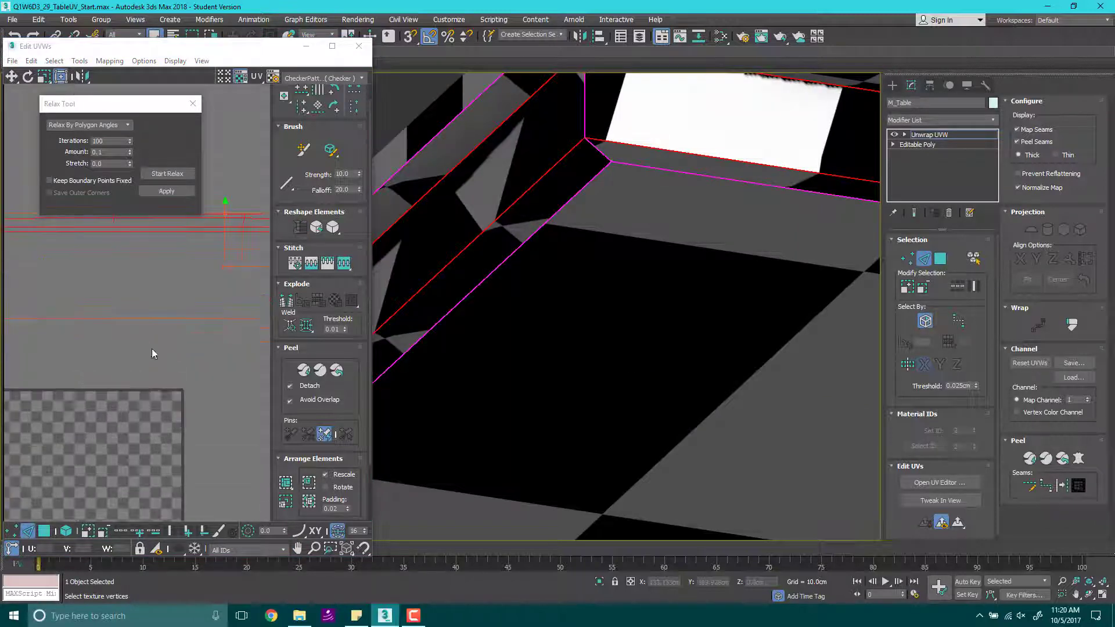
pyautogui.click(115, 231)
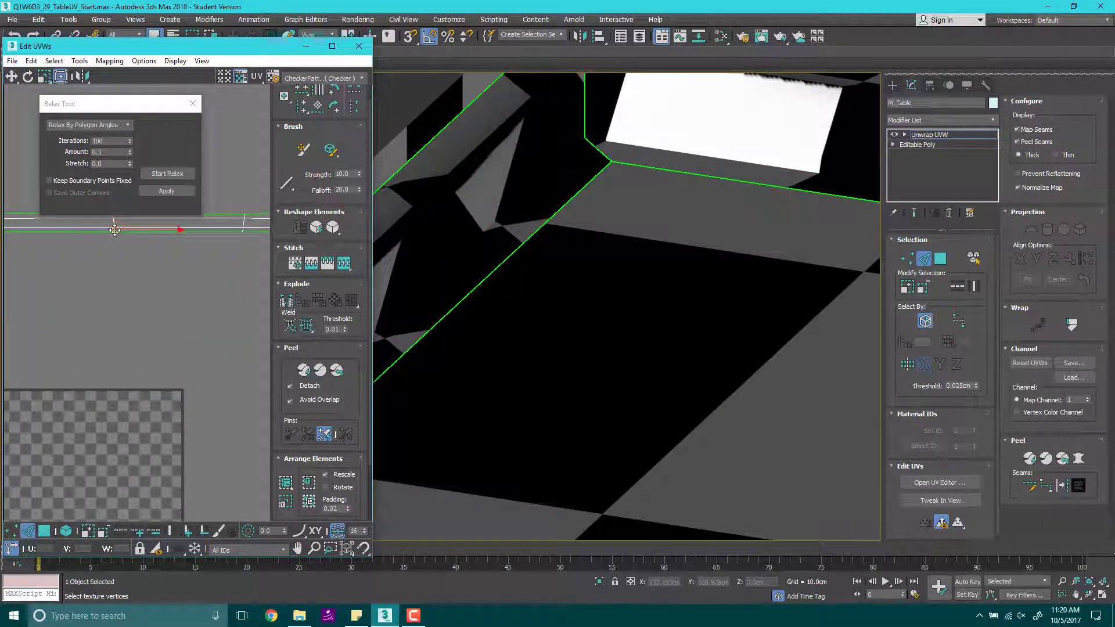
pyautogui.moveTo(233, 245); pyautogui.dragTo(155, 292, button='middle')
pyautogui.scroll(3, 155, 291)
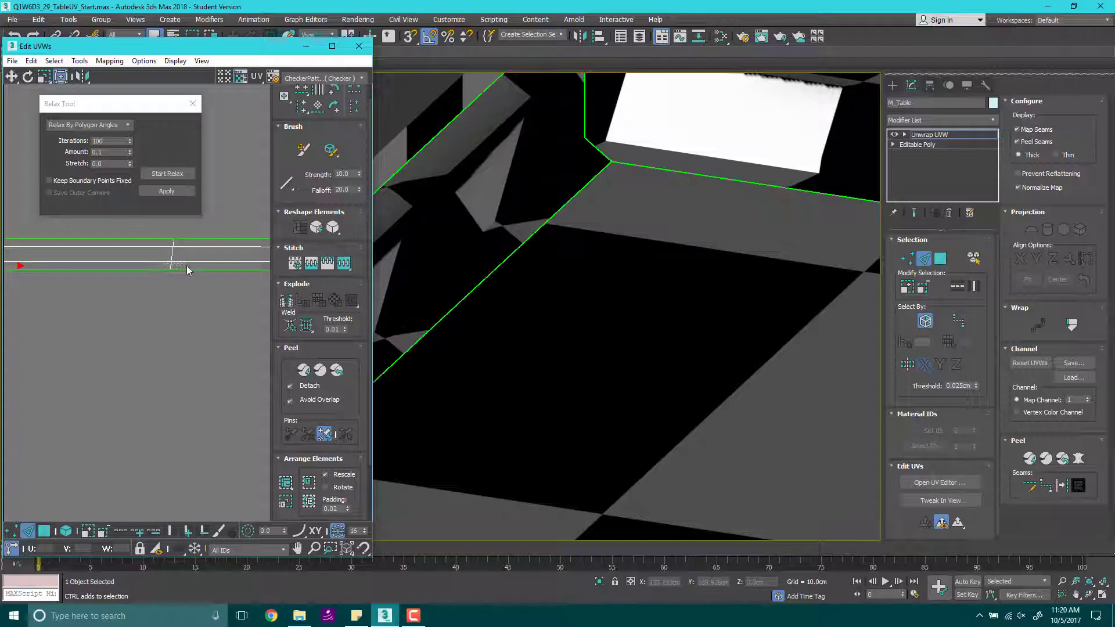
pyautogui.click(187, 266)
pyautogui.moveTo(229, 280); pyautogui.dragTo(120, 266, button='middle')
pyautogui.scroll(-2, 119, 266)
pyautogui.scroll(2, 154, 274)
pyautogui.click(158, 262)
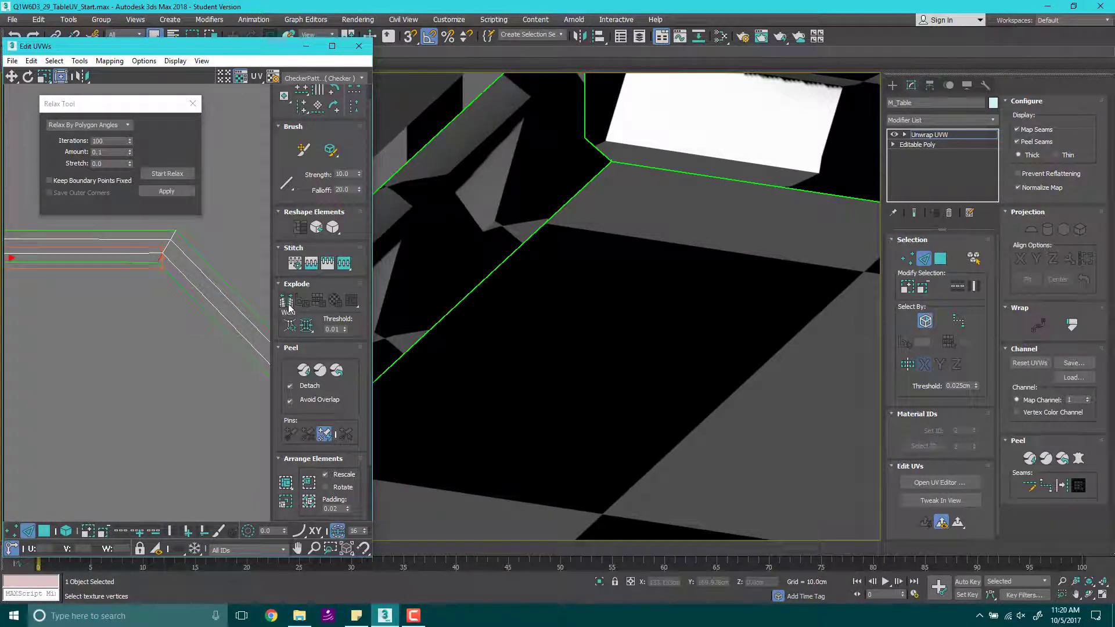
pyautogui.click(288, 304)
pyautogui.scroll(-3, 195, 330)
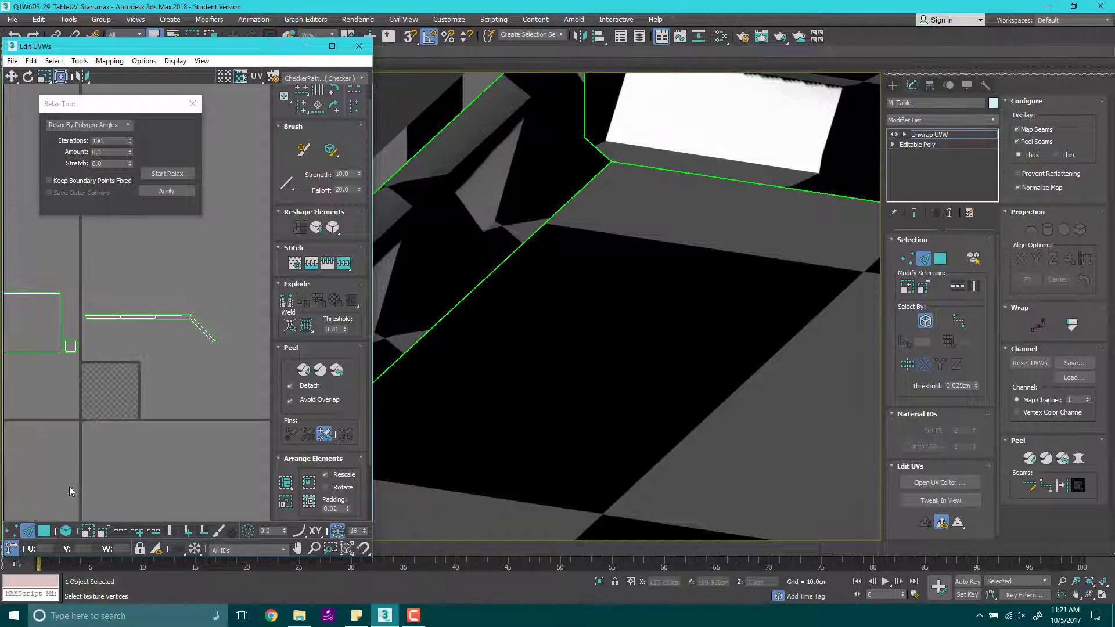
# Step: Relax the frame shell's faces by polygon angles with 100 iterations and amount 0.1 after breaking the rim edges
pyautogui.click(44, 531)
pyautogui.click(173, 176)
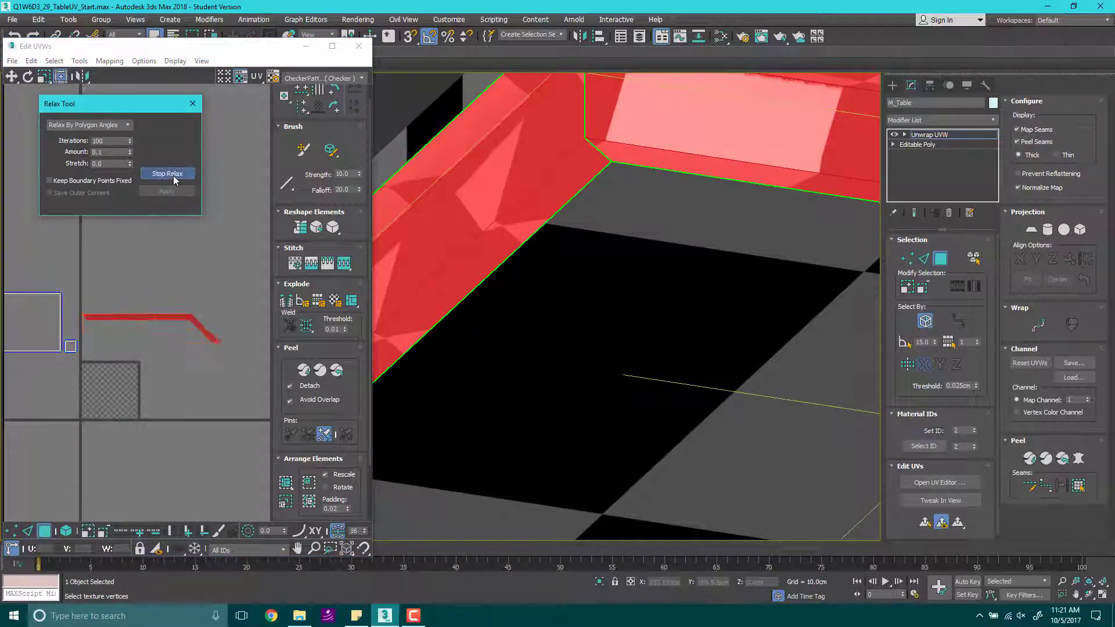
pyautogui.click(173, 176)
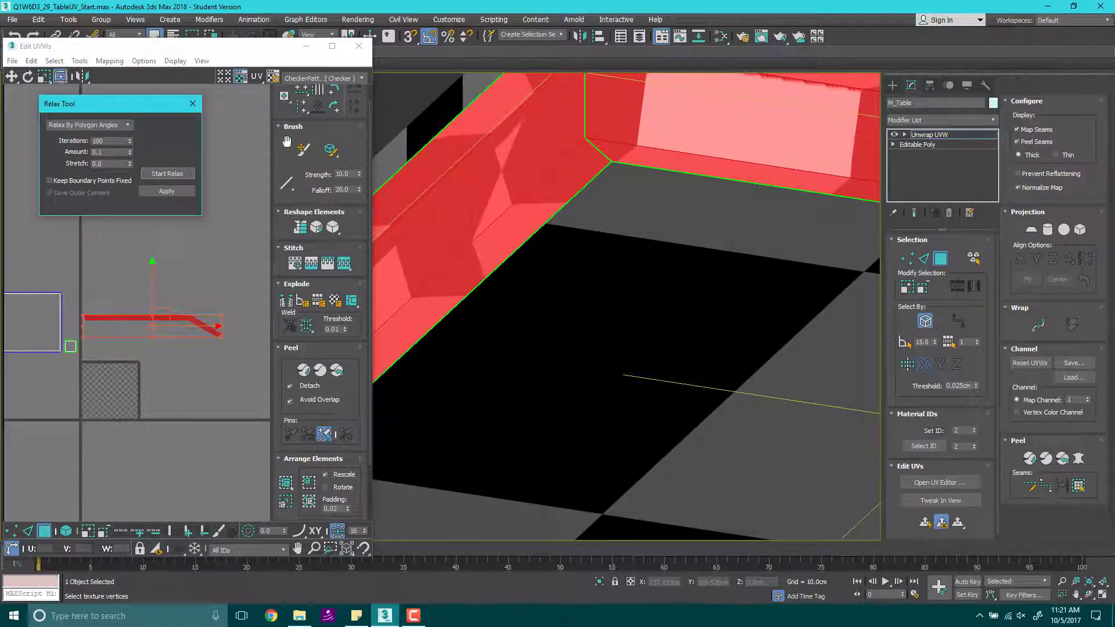
# Step: Straighten the selected frame shell faces and relax them by polygon angles
pyautogui.click(305, 232)
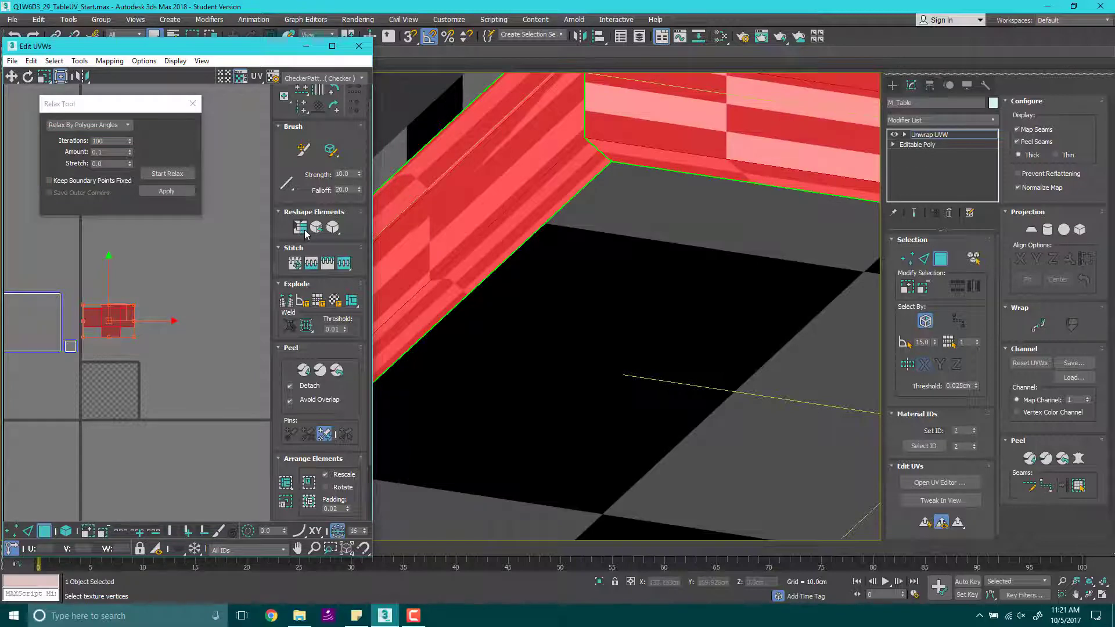
pyautogui.click(176, 174)
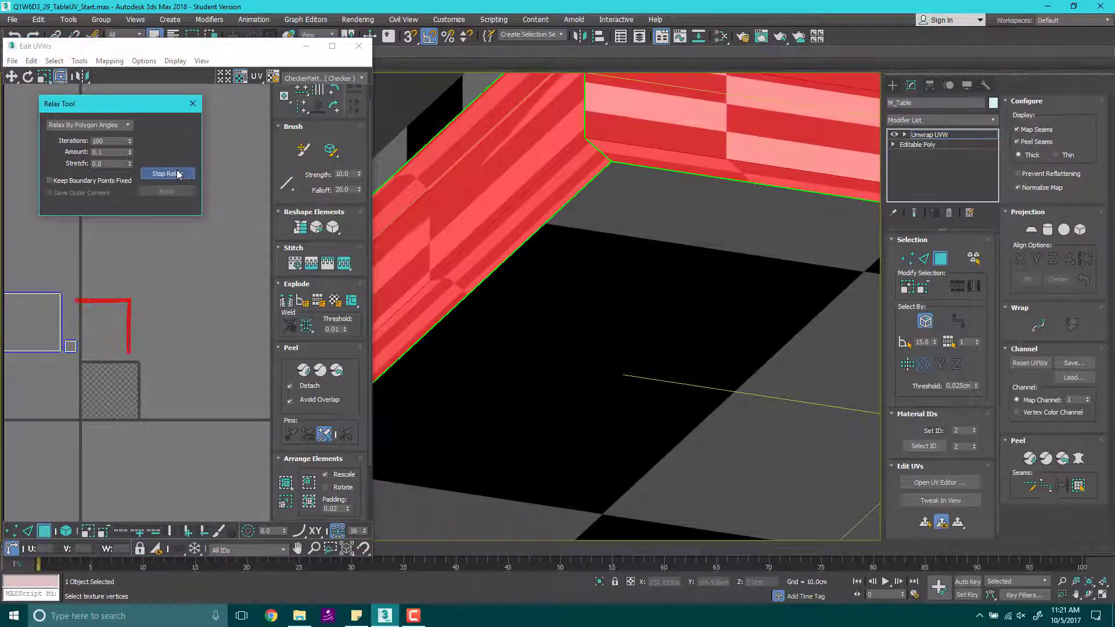
pyautogui.click(177, 174)
# Step: Examine the corner bend and both arms of the L-shaped frame shell for remaining warping
pyautogui.scroll(5, 144, 348)
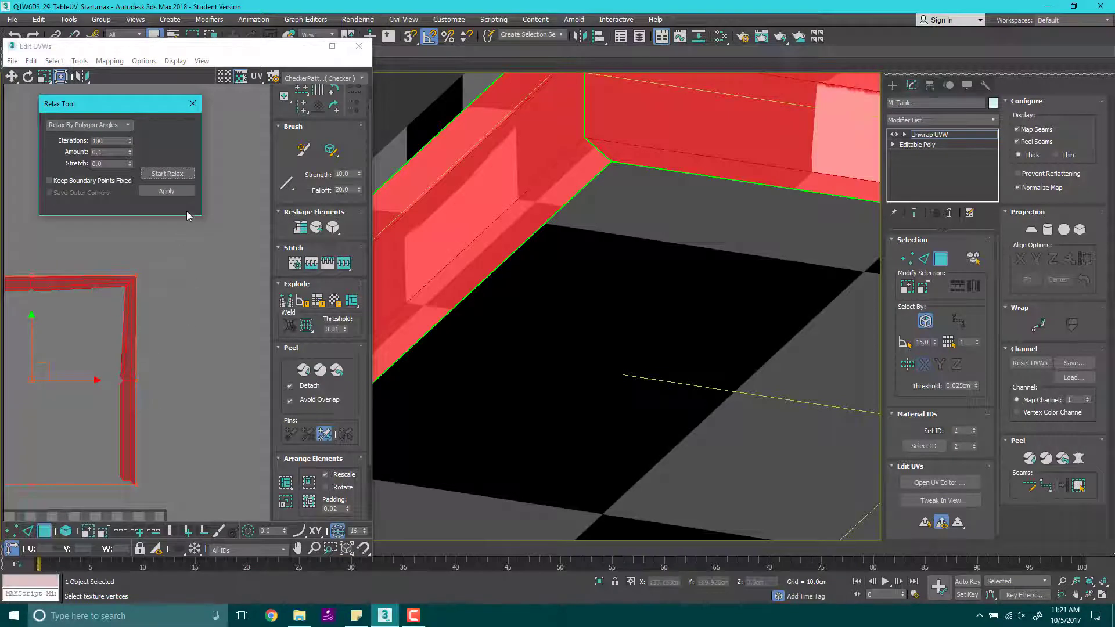
pyautogui.scroll(-3, 196, 347)
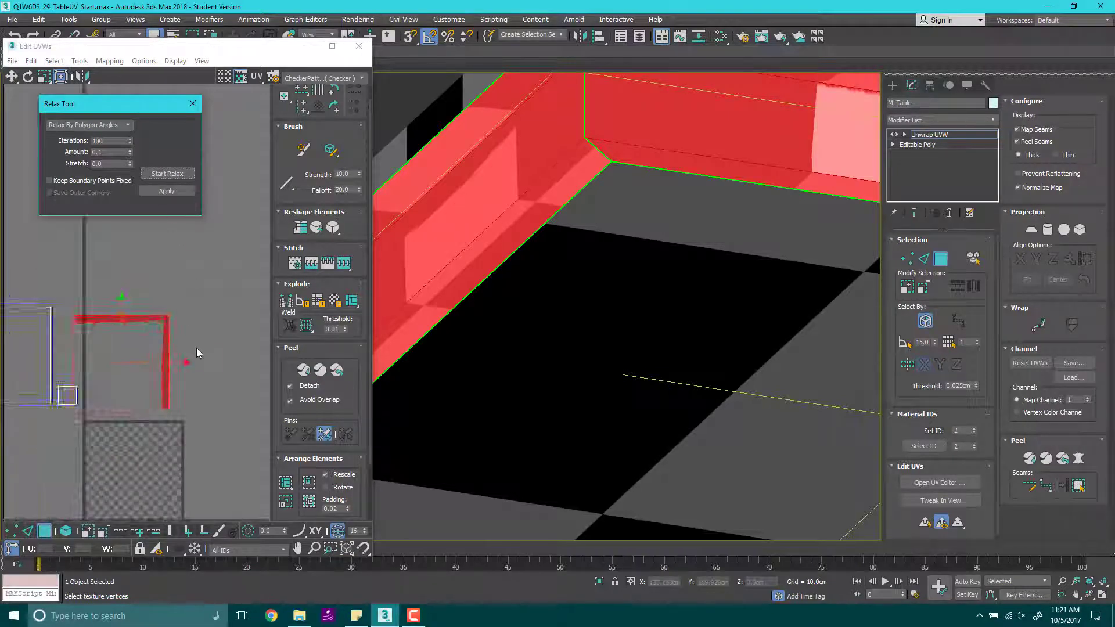
pyautogui.scroll(2, 177, 347)
pyautogui.scroll(-2, 177, 346)
pyautogui.scroll(6, 177, 346)
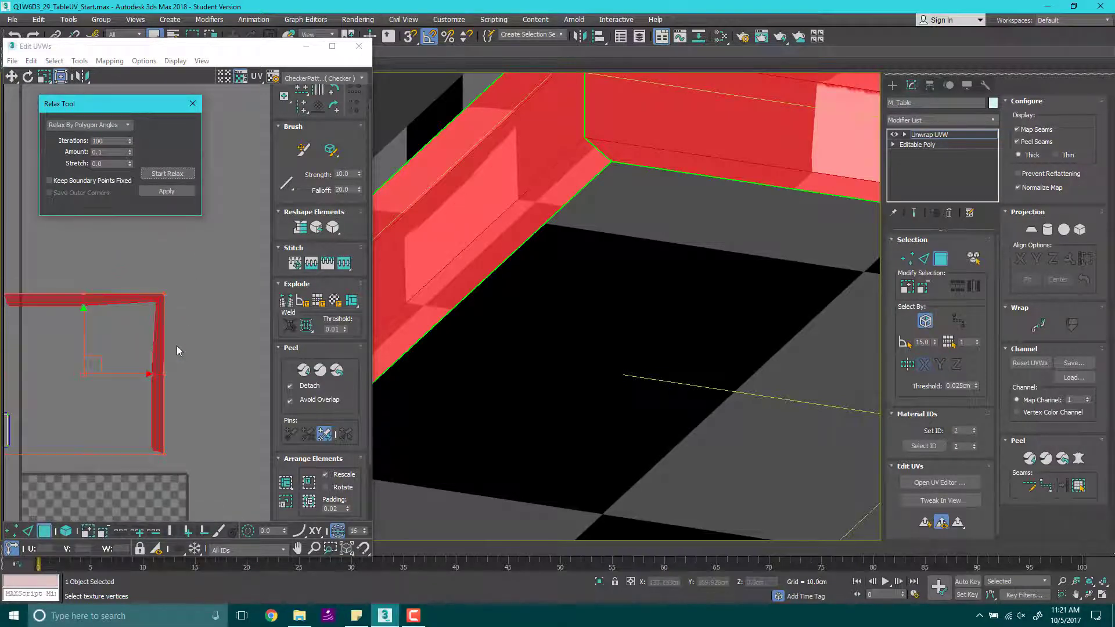
pyautogui.scroll(-3, 200, 381)
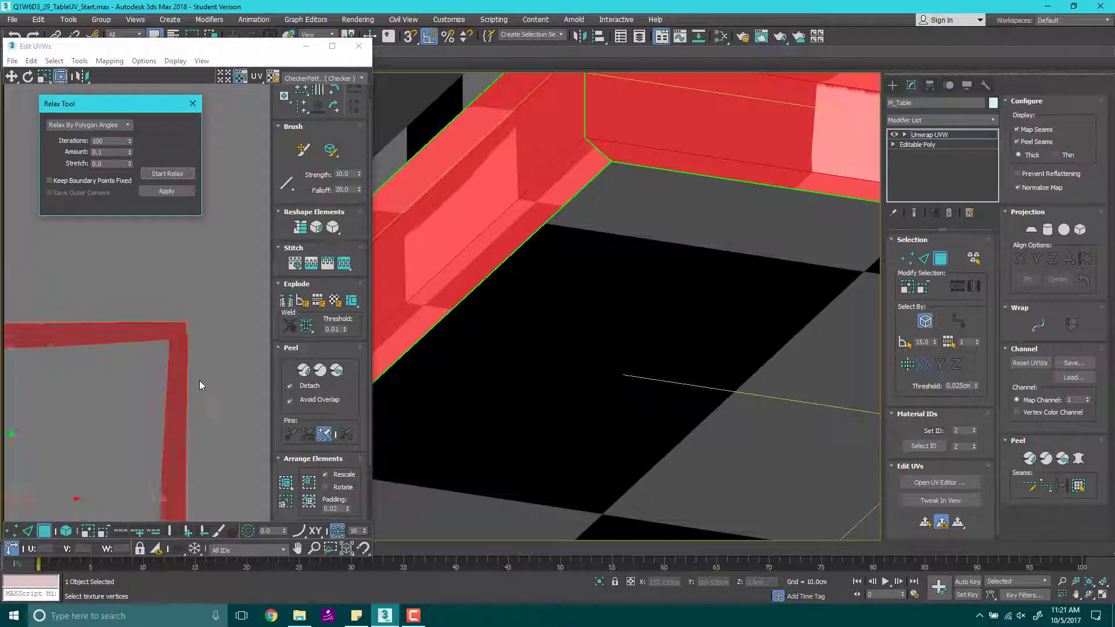
pyautogui.moveTo(205, 361); pyautogui.dragTo(209, 312, button='middle')
pyautogui.scroll(-2, 134, 381)
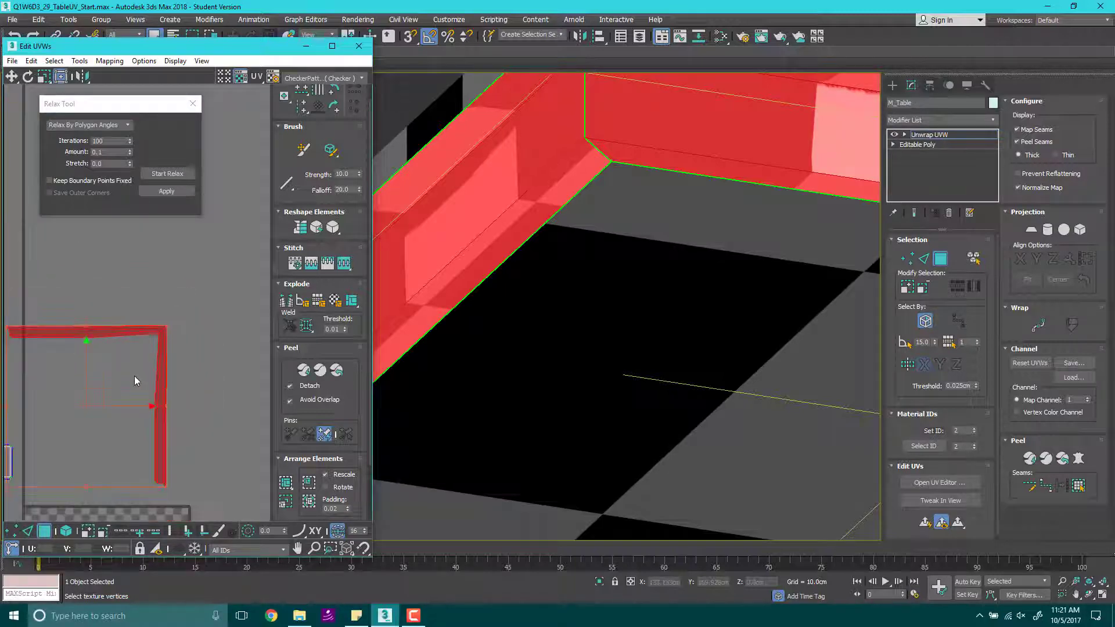
# Step: Select the vertical arm of the L-shaped shell, rotate it to horizontal and align it with the end of the other arm
pyautogui.moveTo(176, 433); pyautogui.dragTo(197, 447)
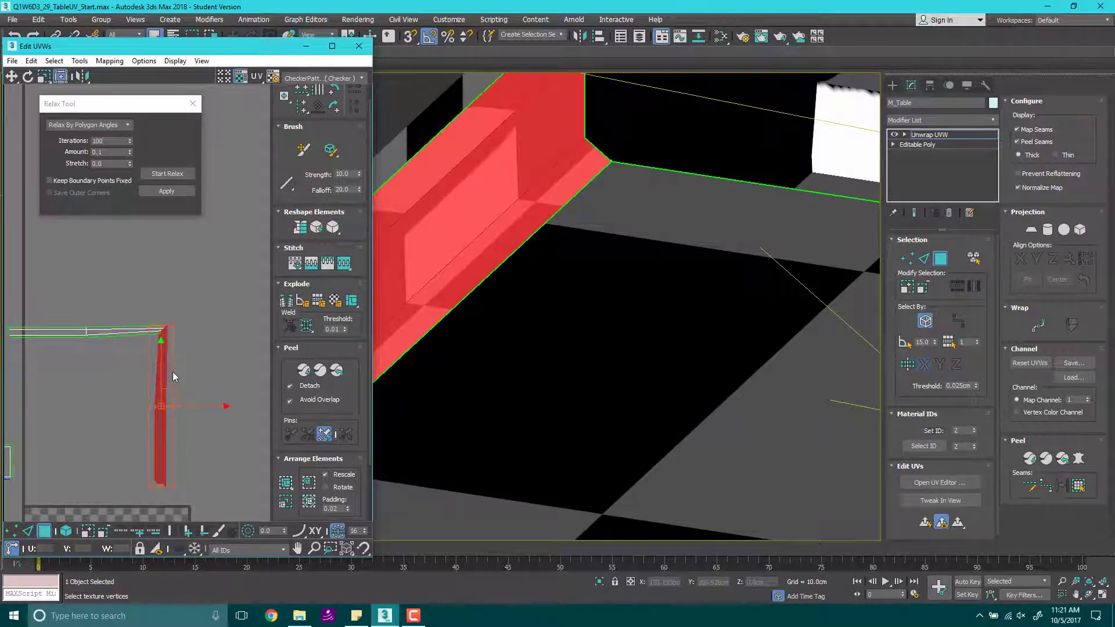
pyautogui.moveTo(174, 405); pyautogui.dragTo(157, 342)
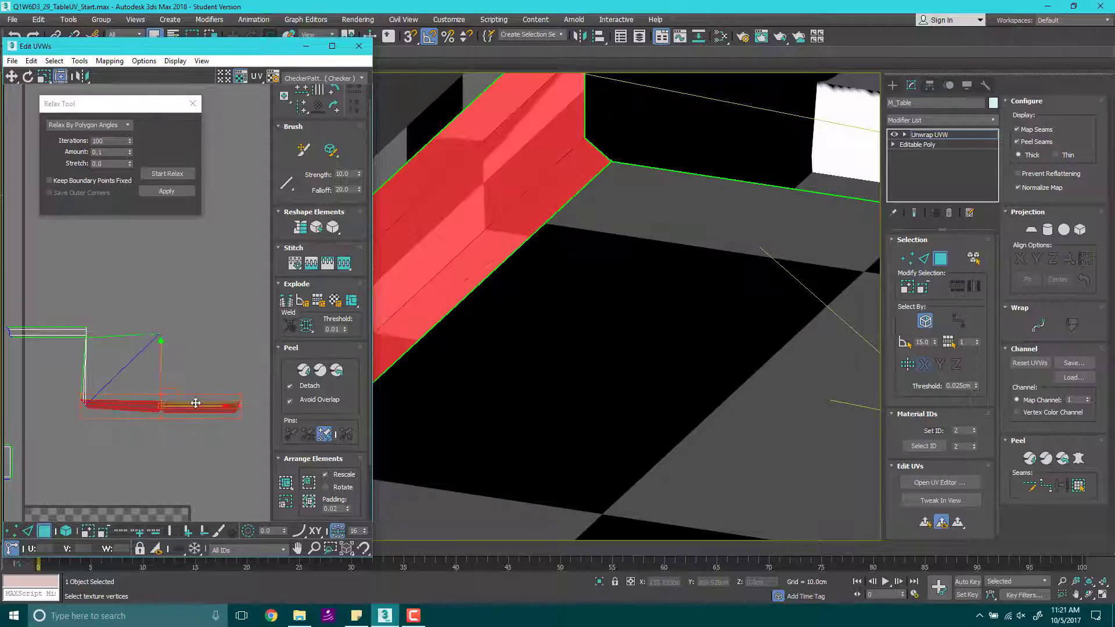
pyautogui.moveTo(168, 396); pyautogui.dragTo(258, 319)
pyautogui.scroll(-3, 200, 332)
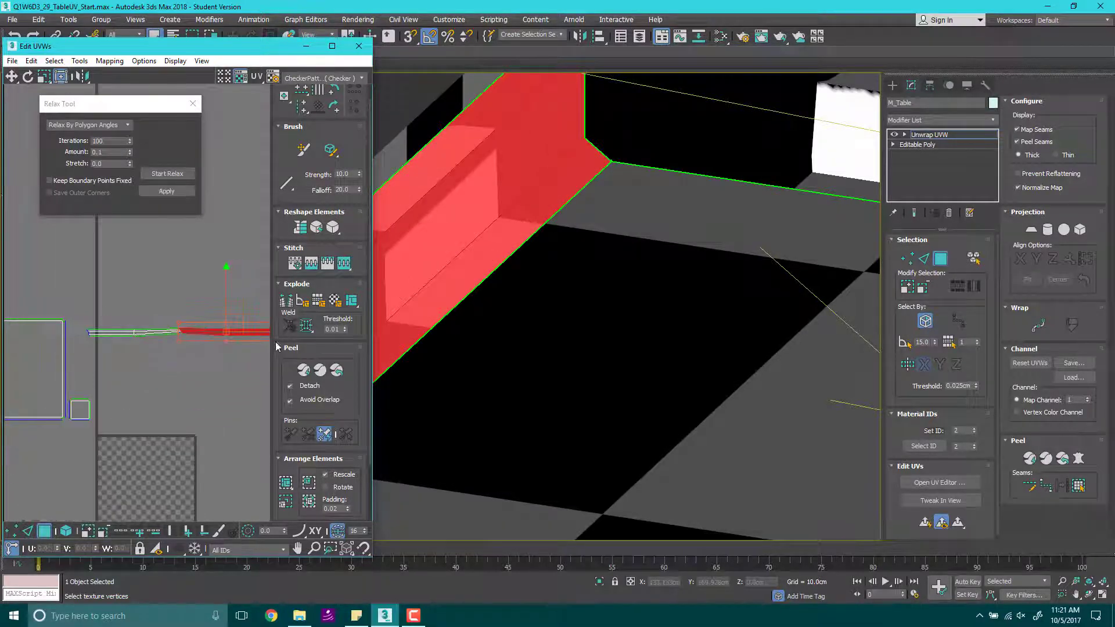
# Step: Select all faces of the lined-up frame shell and relax the whole strip by polygon angles
pyautogui.hotkey('ctrl', 'a')
pyautogui.moveTo(225, 357); pyautogui.dragTo(147, 351, button='middle')
pyautogui.click(172, 173)
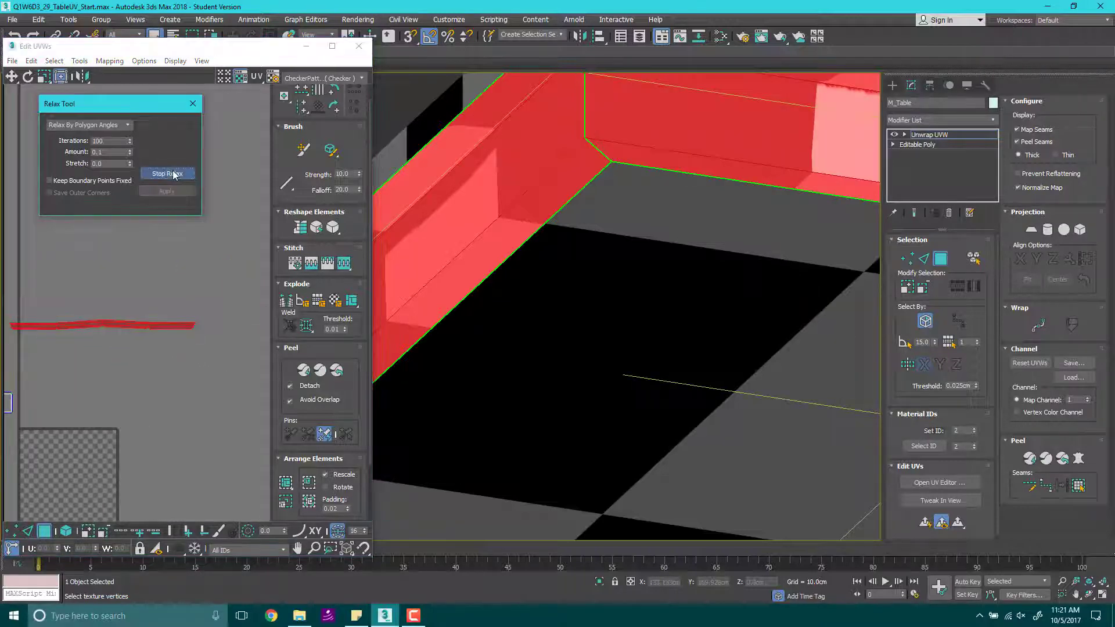
pyautogui.click(173, 174)
pyautogui.scroll(5, 175, 362)
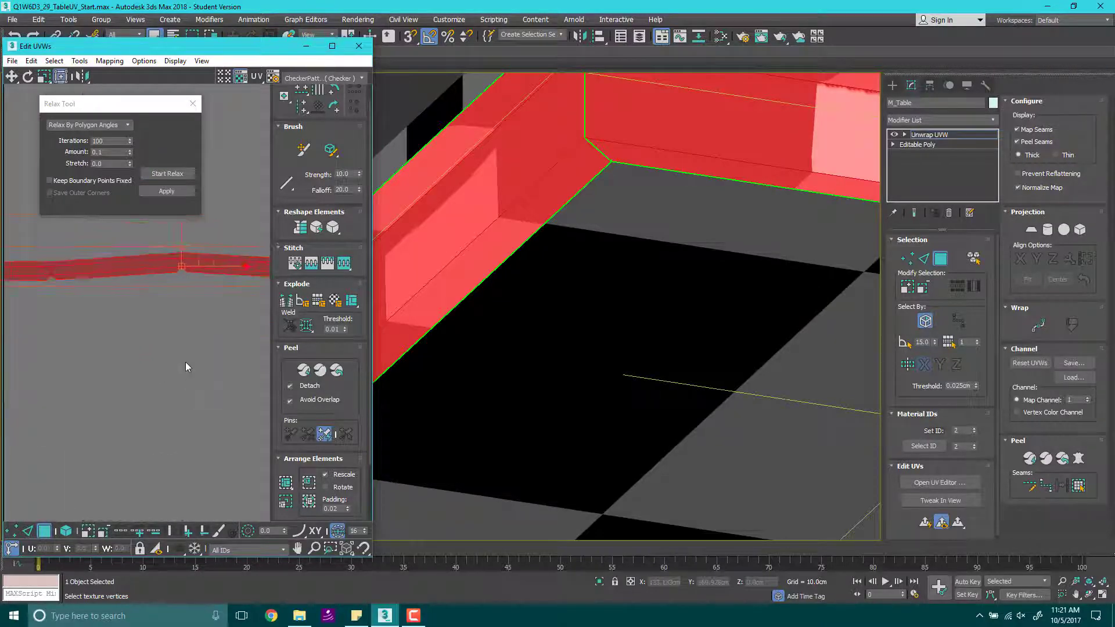
# Step: Select the vertices at the strip's central bend and lower them in line with the rest of the strip
pyautogui.moveTo(91, 449); pyautogui.dragTo(76, 508, button='middle')
pyautogui.click(15, 533)
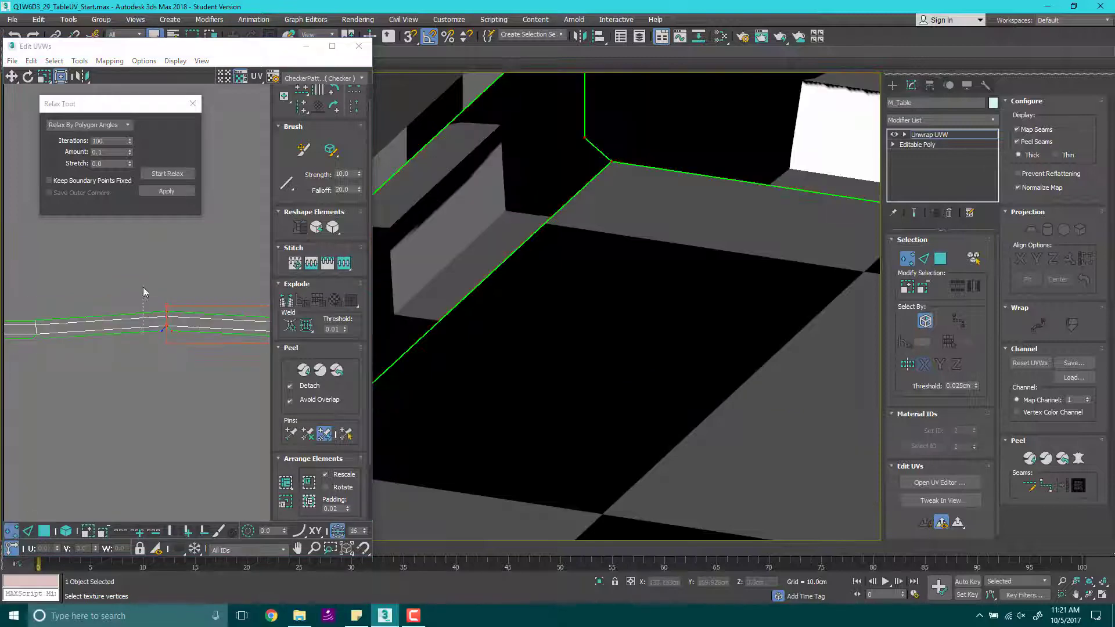
pyautogui.click(167, 319)
pyautogui.moveTo(167, 278); pyautogui.dragTo(168, 285)
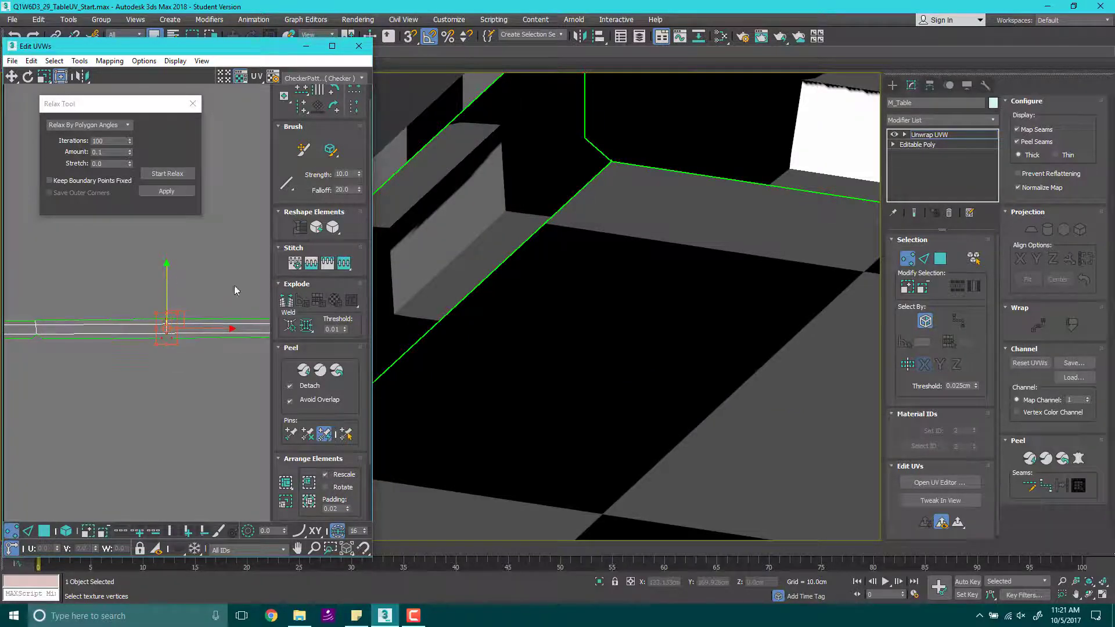
# Step: In the maximized UV editor, align the strip's upper rim vertices horizontally and move that row slightly up
pyautogui.click(332, 45)
pyautogui.scroll(-2, 734, 263)
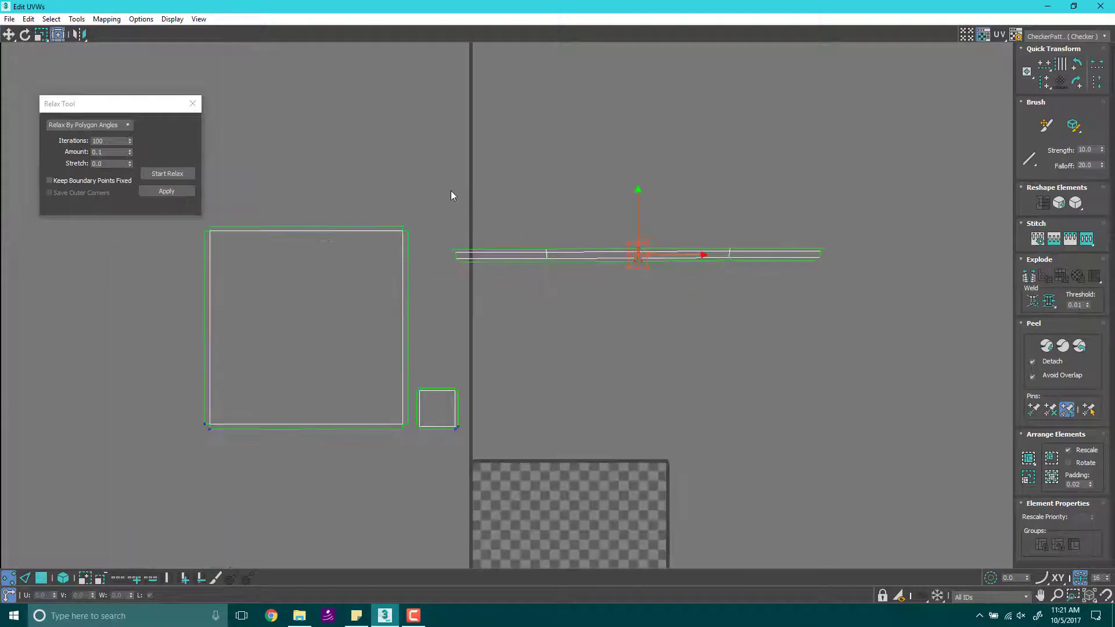
pyautogui.scroll(-2, 451, 195)
pyautogui.scroll(2, 450, 197)
pyautogui.moveTo(447, 184); pyautogui.dragTo(873, 252)
pyautogui.scroll(1, 854, 254)
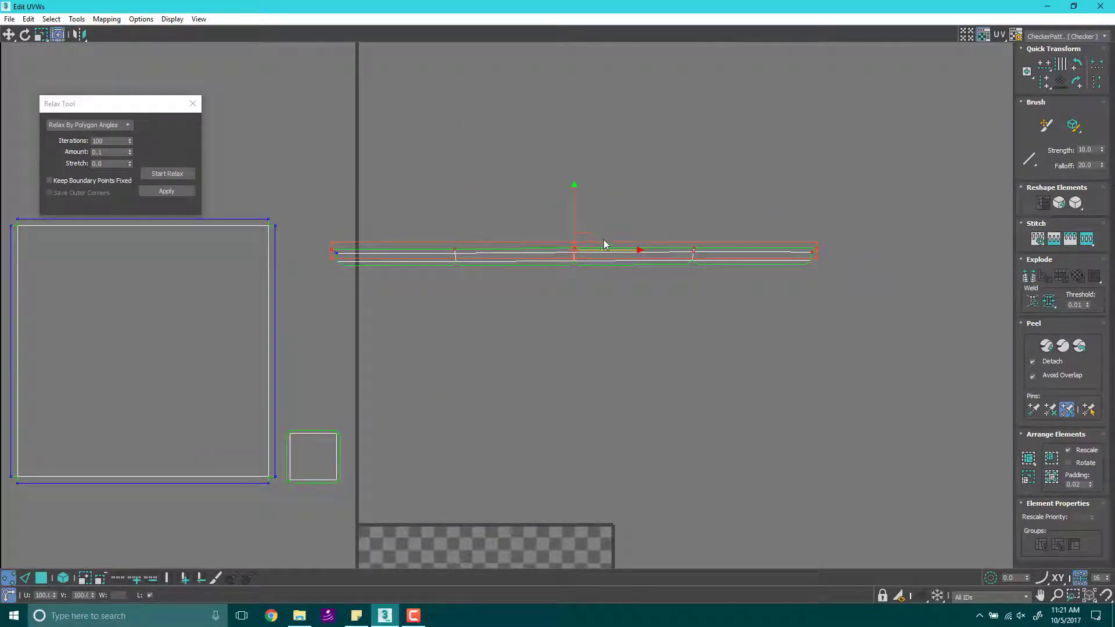
pyautogui.click(573, 217)
pyautogui.moveTo(779, 222); pyautogui.dragTo(847, 255)
pyautogui.moveTo(687, 219); pyautogui.dragTo(701, 255)
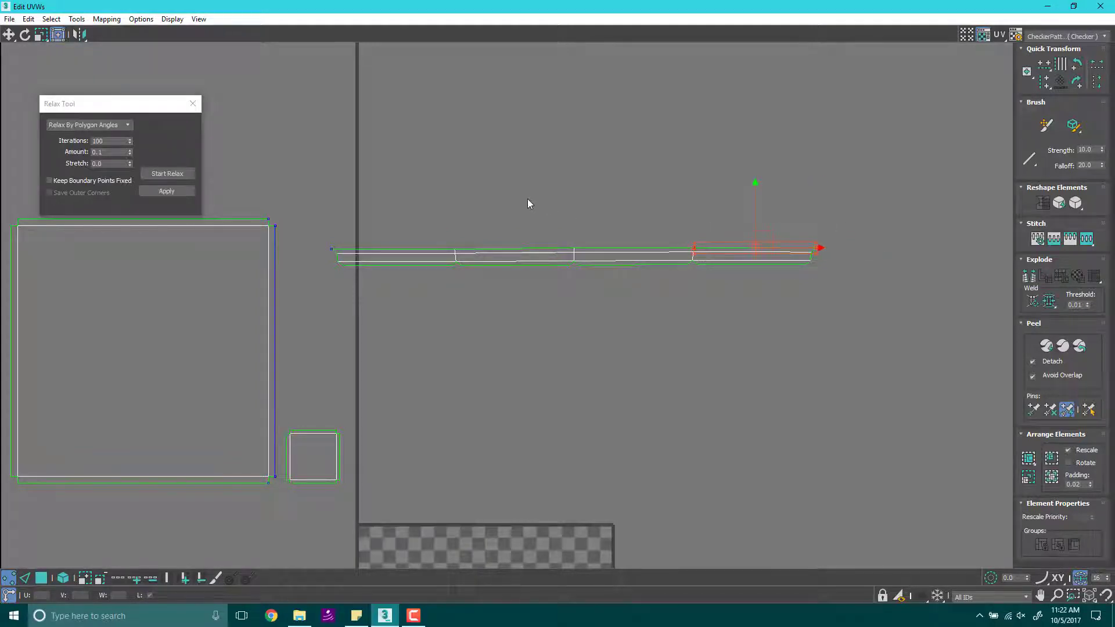
pyautogui.moveTo(586, 255); pyautogui.dragTo(586, 255)
pyautogui.keyDown('ctrl'); pyautogui.moveTo(463, 252); pyautogui.dragTo(464, 253); pyautogui.keyUp('ctrl')
pyautogui.keyDown('ctrl'); pyautogui.moveTo(323, 234); pyautogui.dragTo(336, 250); pyautogui.keyUp('ctrl')
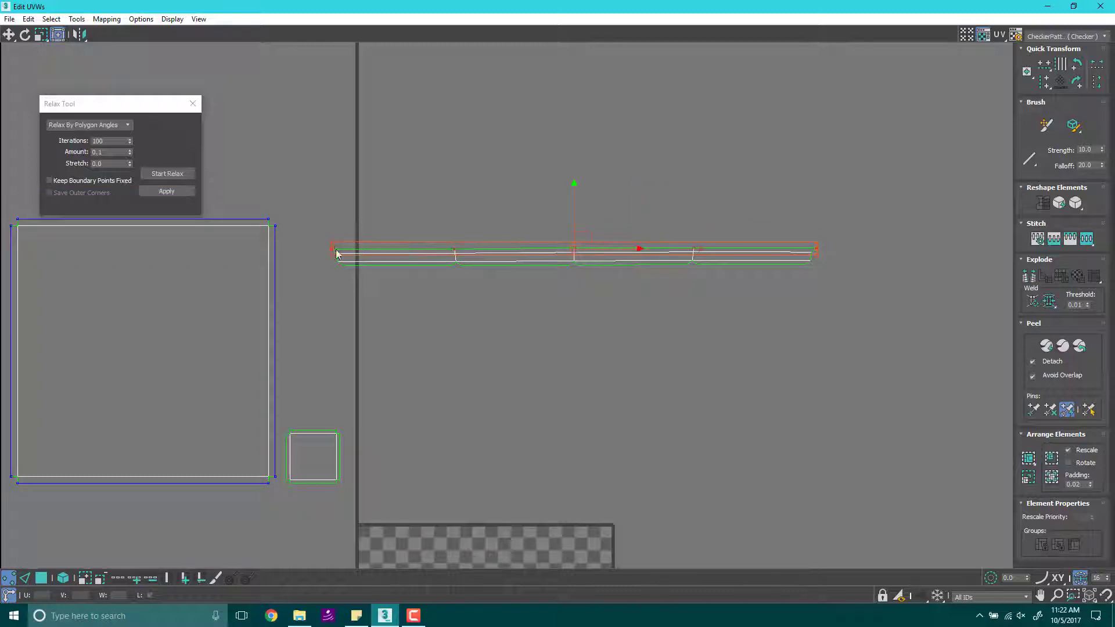
pyautogui.click(1049, 65)
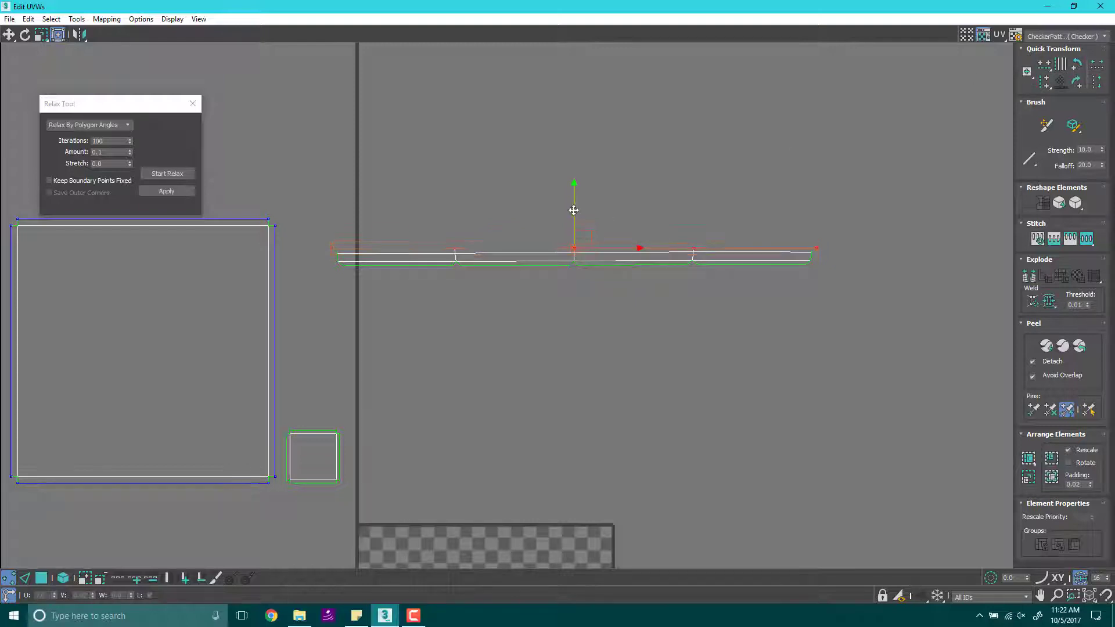
# Step: Align the strip's second vertex row and its lower rim row horizontally, one row at a time
pyautogui.click(306, 248)
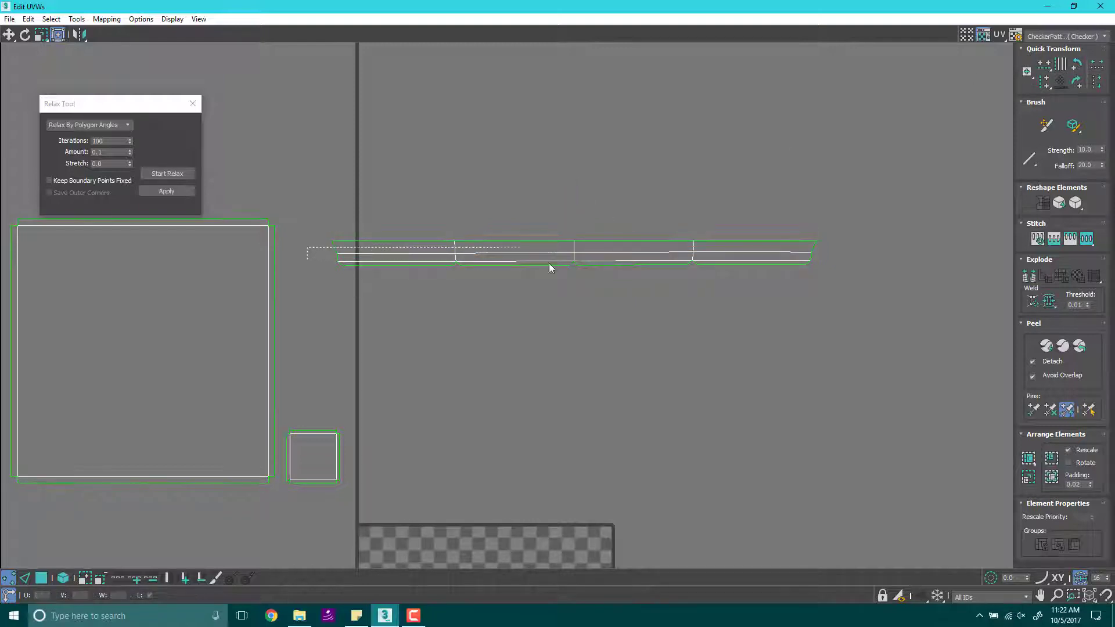
pyautogui.moveTo(551, 268); pyautogui.dragTo(820, 262)
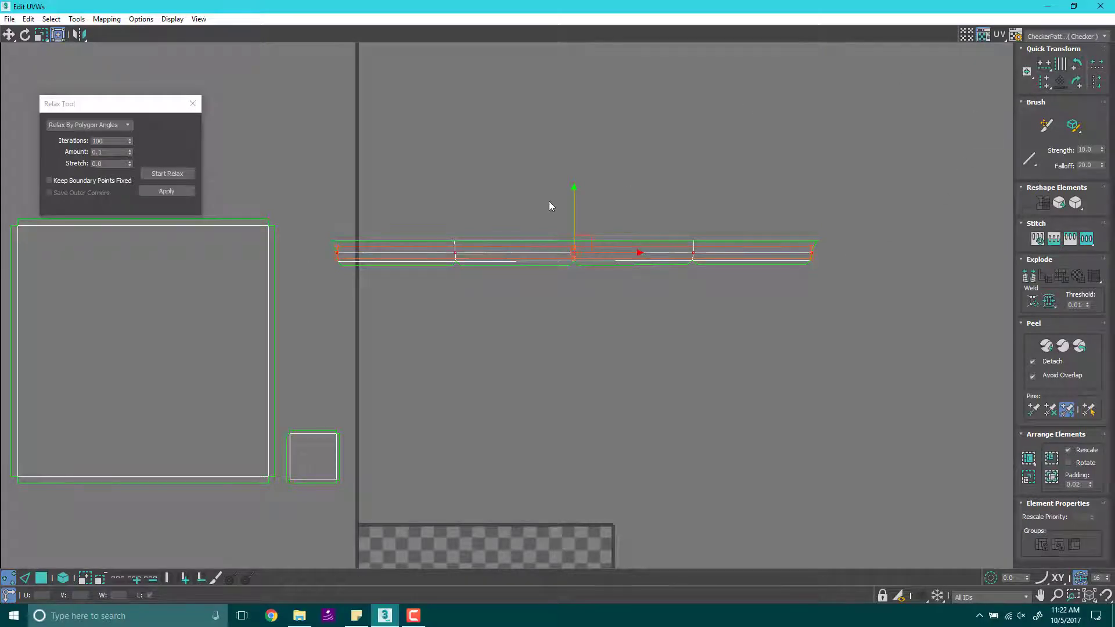
pyautogui.moveTo(332, 288); pyautogui.dragTo(898, 262)
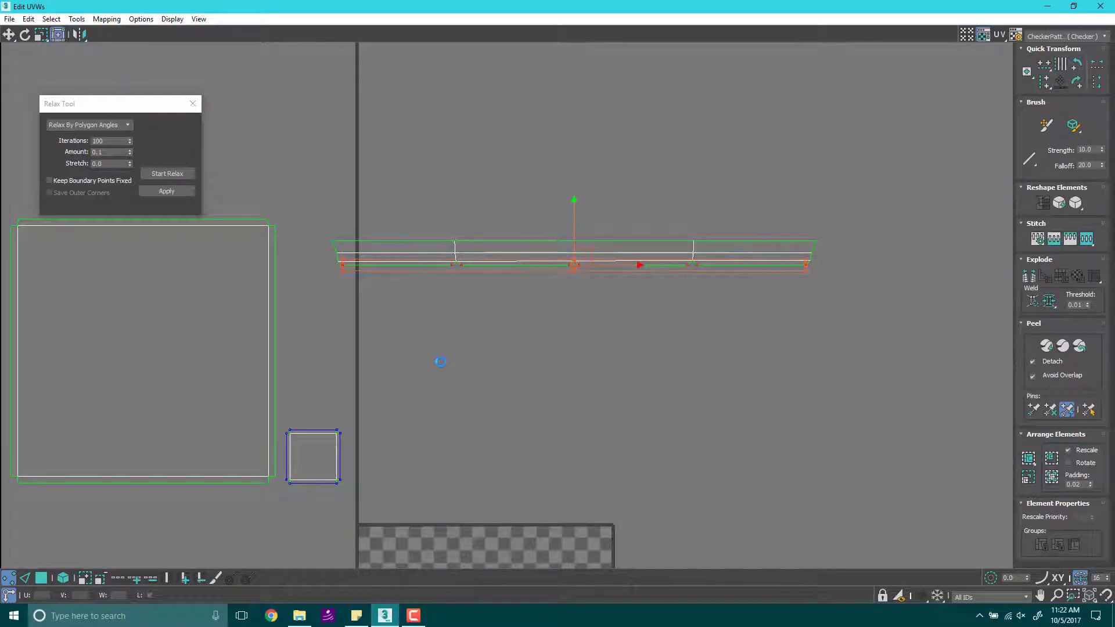
# Step: Select the whole straightened strip as faces and relax it briefly by polygon angles
pyautogui.moveTo(304, 204); pyautogui.dragTo(911, 304)
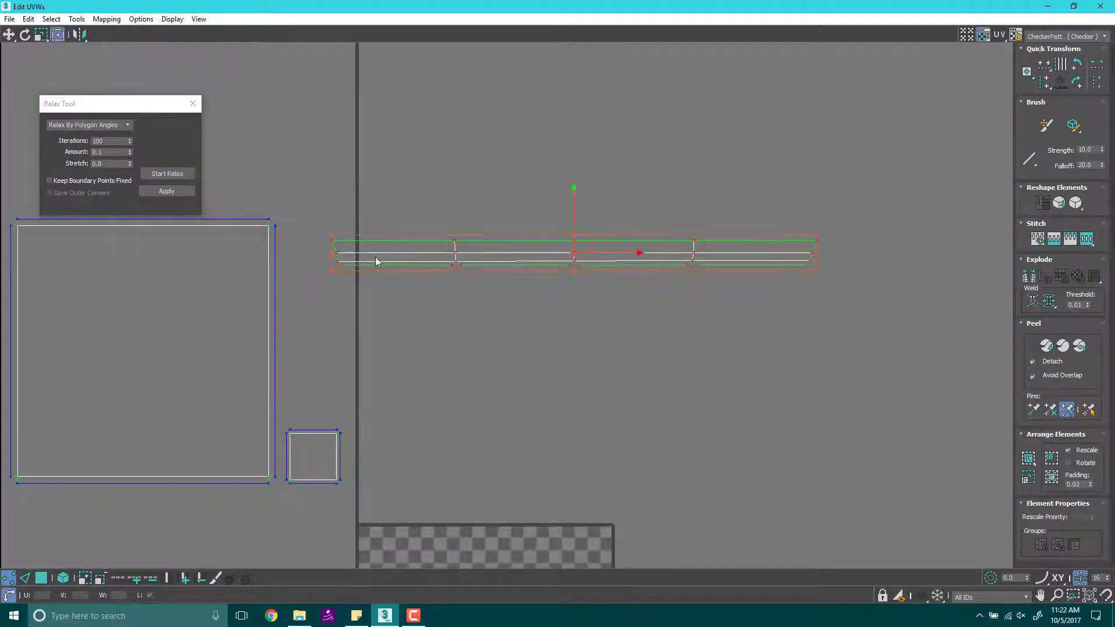
pyautogui.click(41, 578)
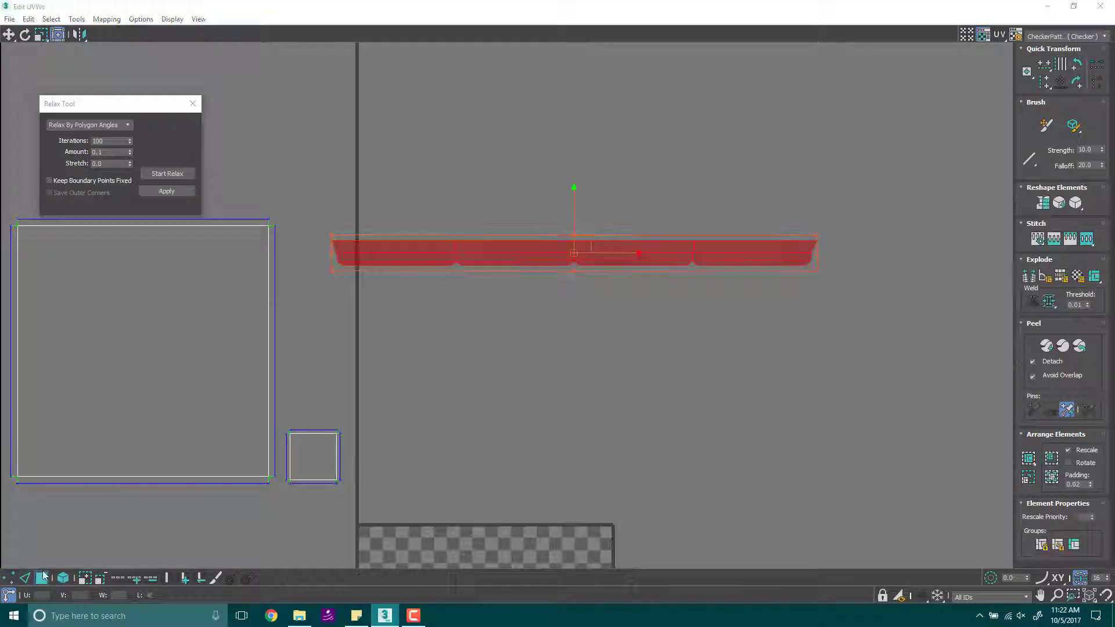
pyautogui.click(162, 175)
pyautogui.click(162, 174)
pyautogui.scroll(-5, 522, 281)
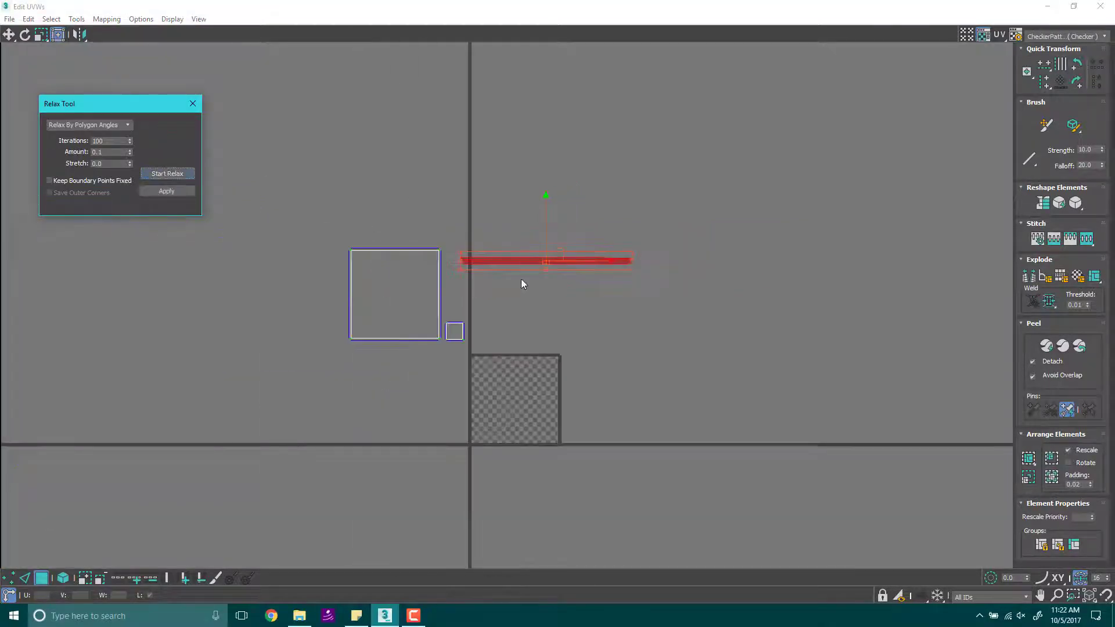
pyautogui.scroll(3, 493, 281)
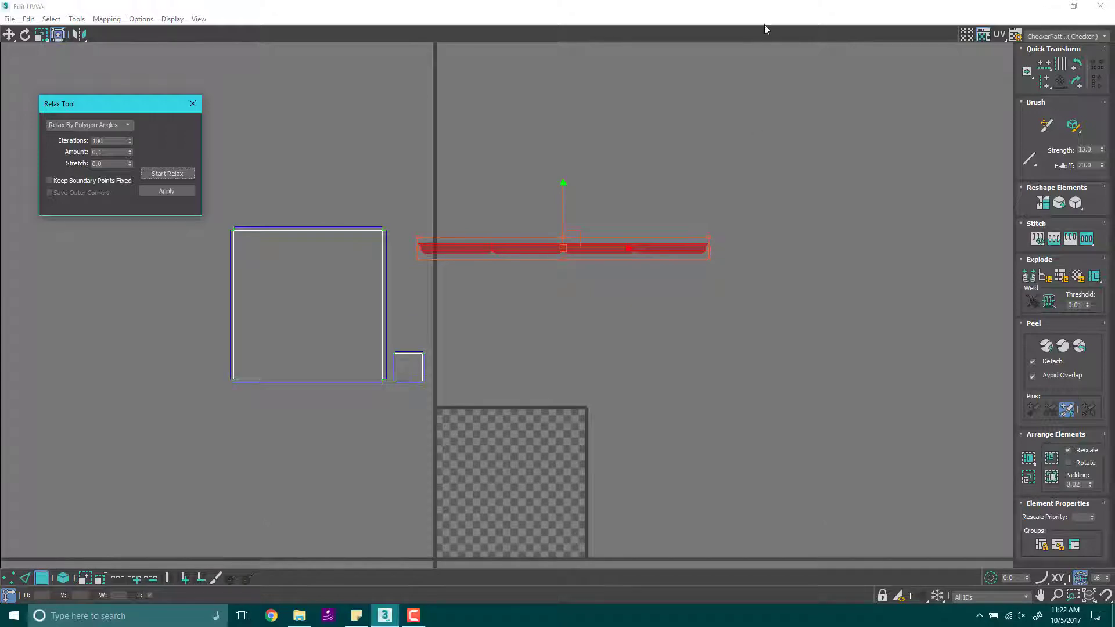
# Step: Restore the UV editor to a floating window and slide the frame strip sideways while comparing the checker squares on the table's side
pyautogui.click(1073, 7)
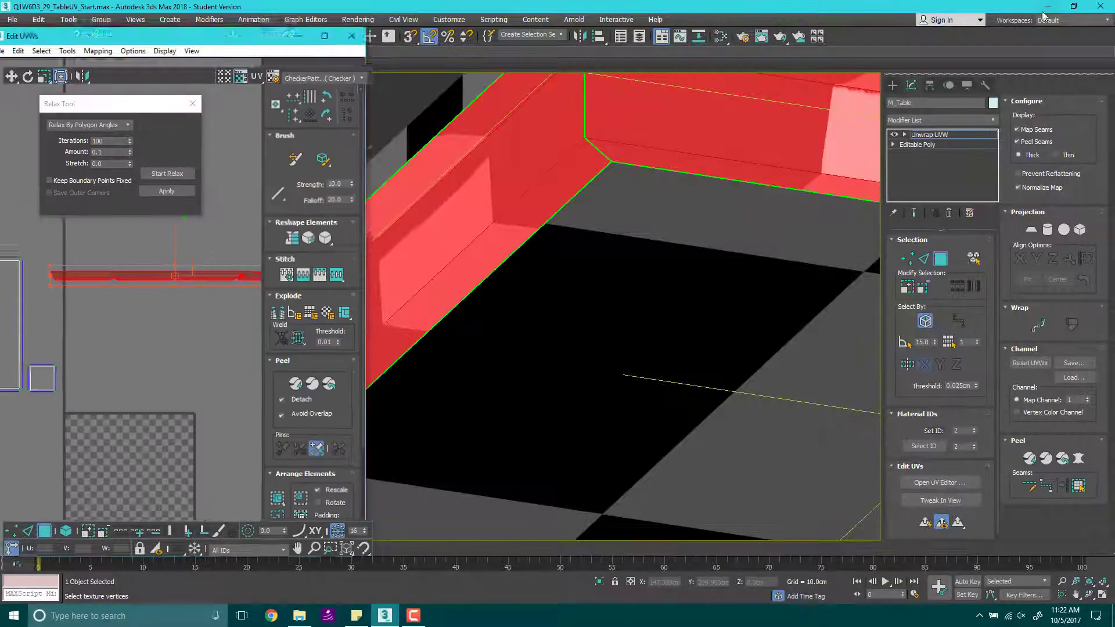
pyautogui.scroll(-5, 562, 351)
pyautogui.keyDown('alt'); pyautogui.moveTo(627, 348); pyautogui.dragTo(714, 332, button='middle'); pyautogui.keyUp('alt')
pyautogui.moveTo(75, 322); pyautogui.dragTo(1, 339, button='middle')
pyautogui.click(223, 294)
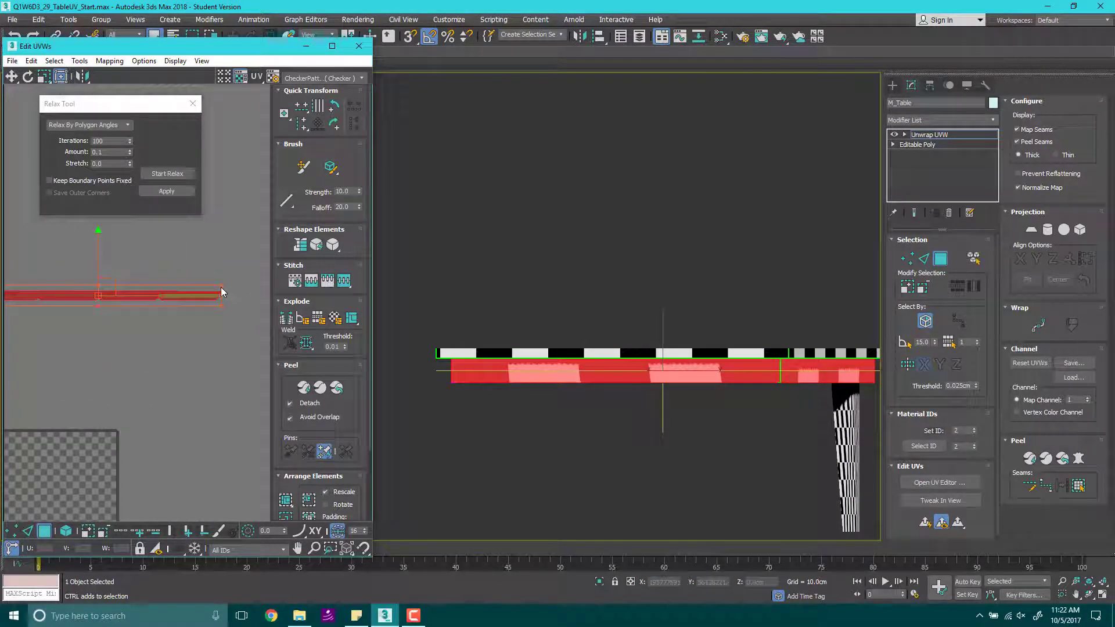
pyautogui.keyDown('ctrl'); pyautogui.moveTo(222, 286); pyautogui.dragTo(112, 316); pyautogui.keyUp('ctrl')
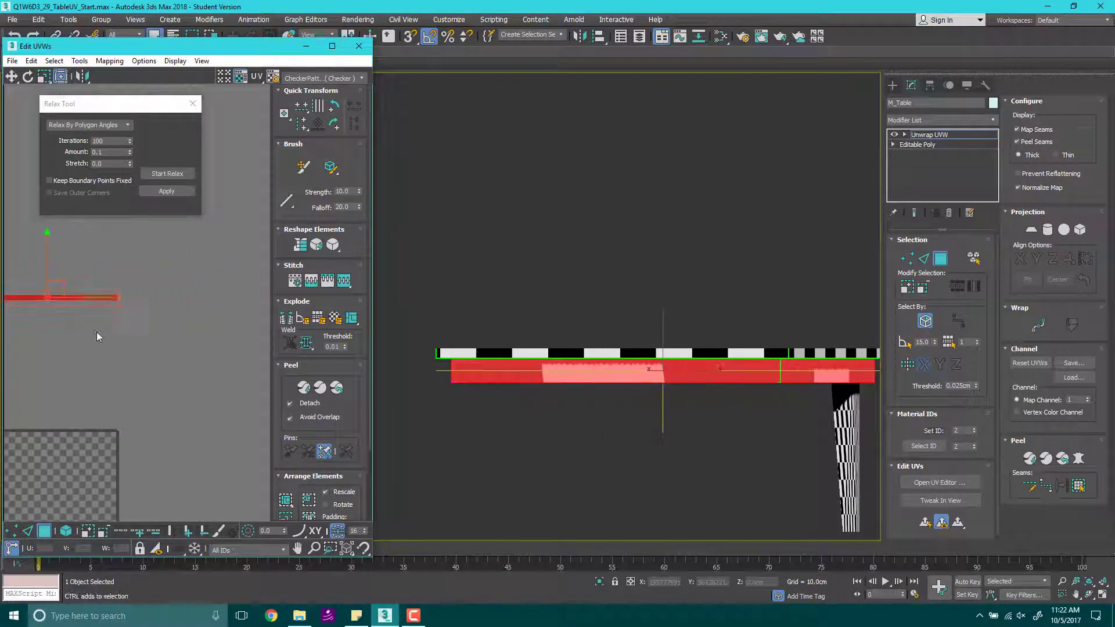
pyautogui.moveTo(70, 352); pyautogui.dragTo(254, 398, button='middle')
pyautogui.moveTo(199, 343); pyautogui.dragTo(198, 302)
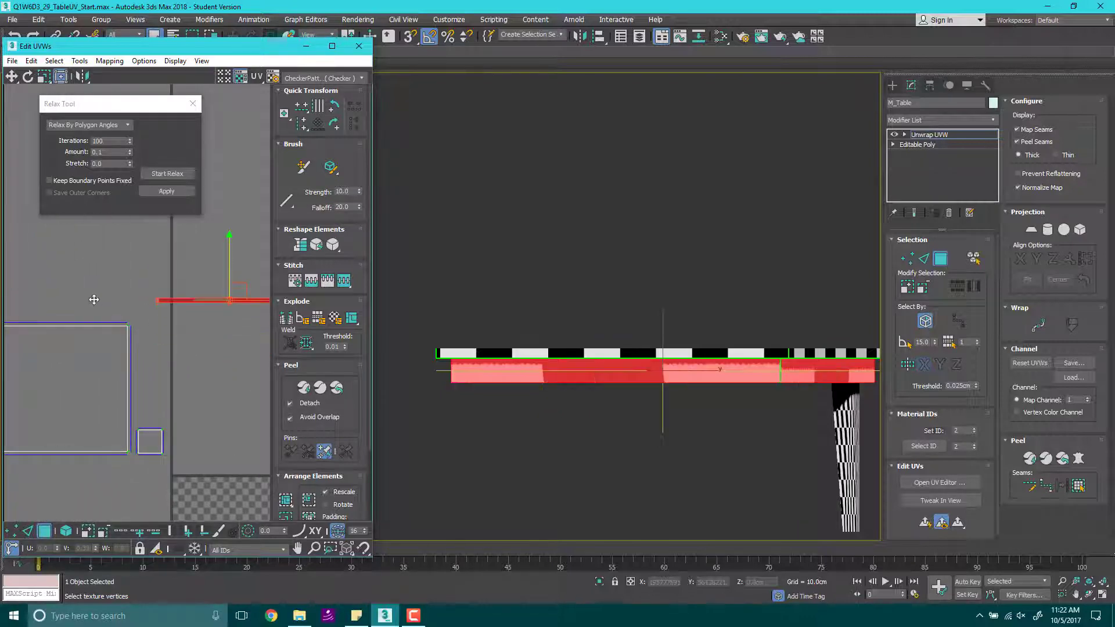
# Step: Reselect the whole frame strip and move it directly above the large tabletop shell, mostly outside the texture tile
pyautogui.click(246, 288)
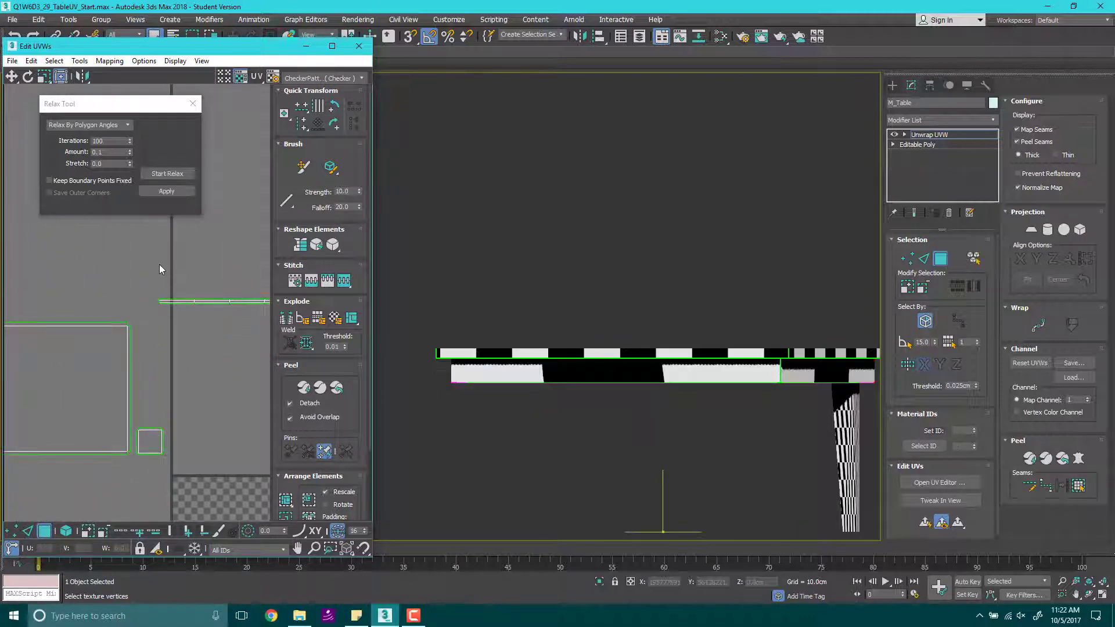
pyautogui.moveTo(162, 269); pyautogui.dragTo(111, 269, button='middle')
pyautogui.click(245, 301)
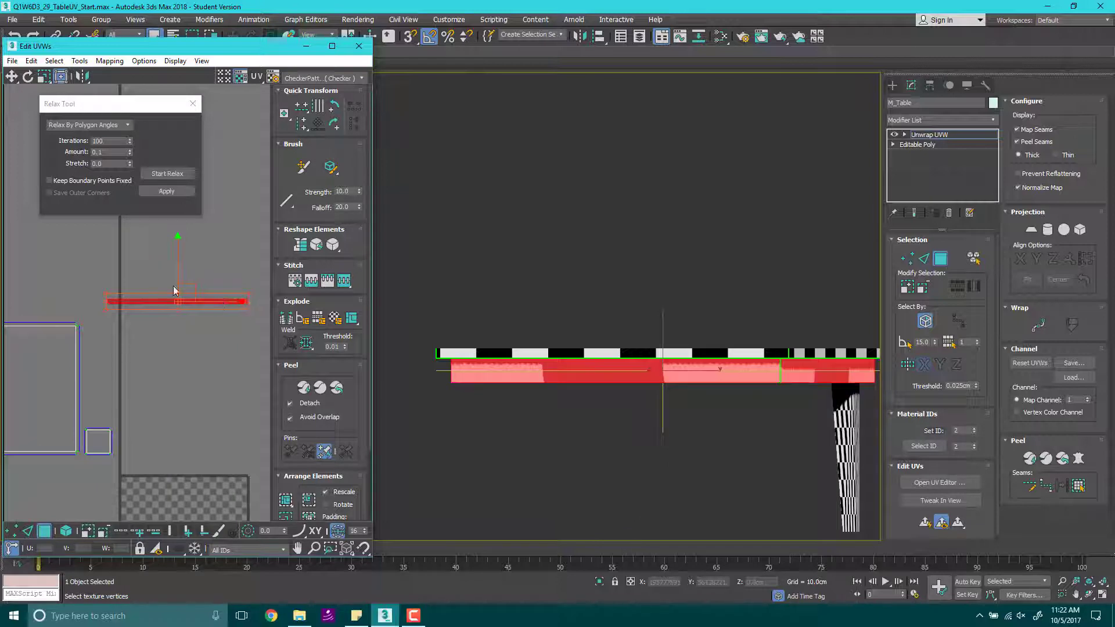
pyautogui.moveTo(174, 291); pyautogui.dragTo(63, 298)
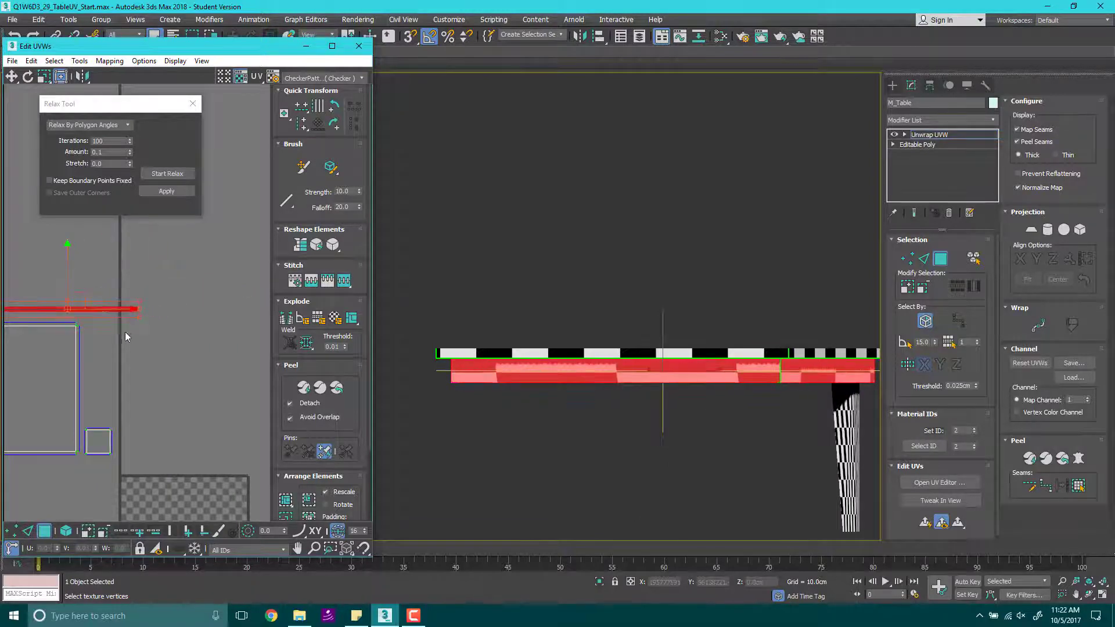
# Step: Examine the checker pattern across the tabletop, frame and leg, and compare it with the shell layout in the UV editor
pyautogui.moveTo(181, 414); pyautogui.dragTo(177, 374, button='middle')
pyautogui.moveTo(664, 379); pyautogui.dragTo(604, 270, button='middle')
pyautogui.keyDown('alt'); pyautogui.moveTo(593, 442); pyautogui.dragTo(613, 473, button='middle'); pyautogui.keyUp('alt')
pyautogui.moveTo(402, 131); pyautogui.dragTo(697, 398)
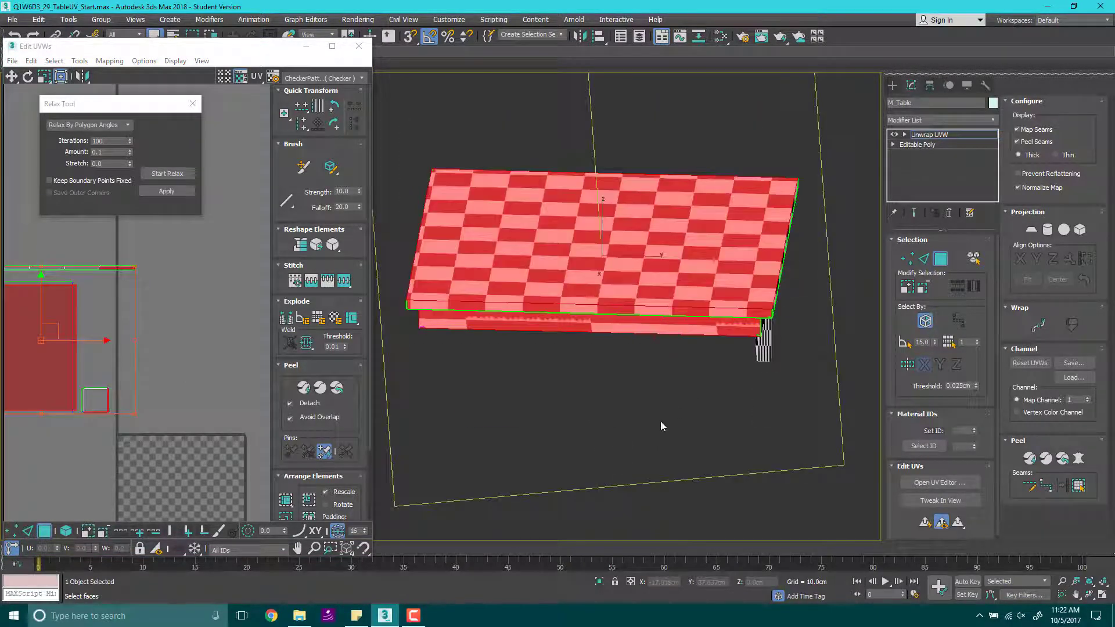
pyautogui.scroll(-3, 744, 464)
pyautogui.scroll(3, 210, 337)
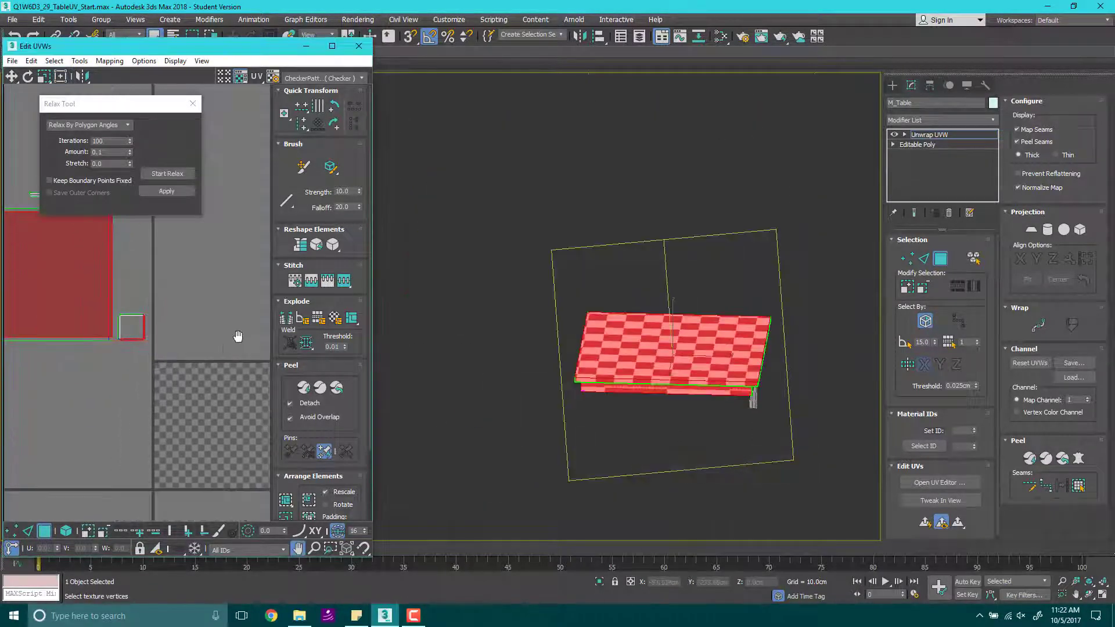
pyautogui.scroll(1, 210, 337)
pyautogui.keyDown('alt'); pyautogui.moveTo(810, 416); pyautogui.dragTo(715, 414, button='middle'); pyautogui.keyUp('alt')
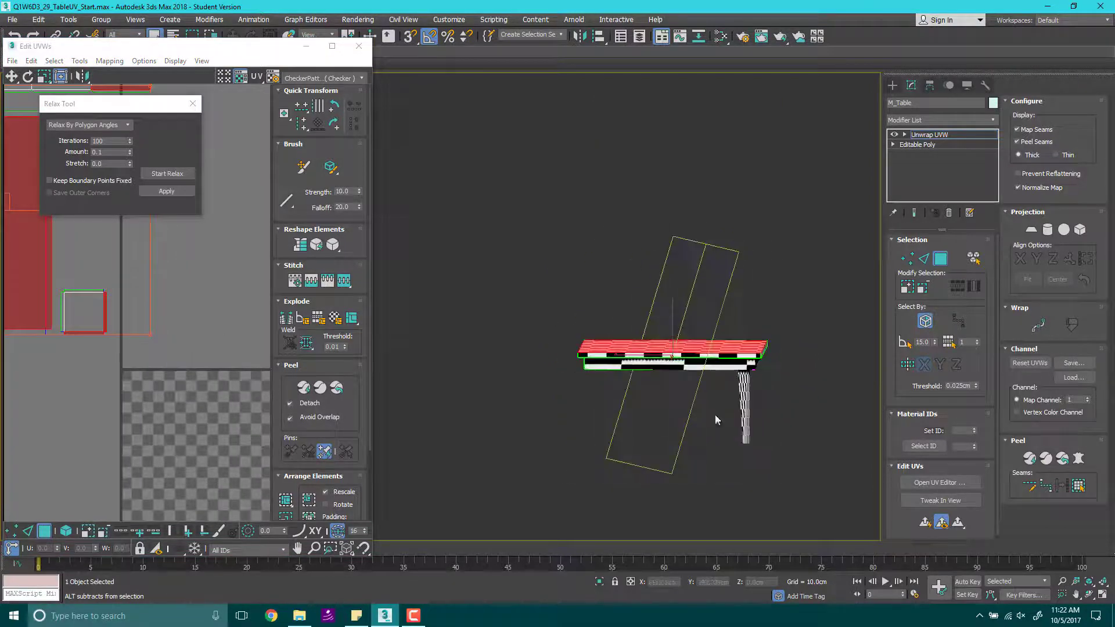
pyautogui.moveTo(808, 455); pyautogui.dragTo(697, 392)
pyautogui.scroll(2, 257, 327)
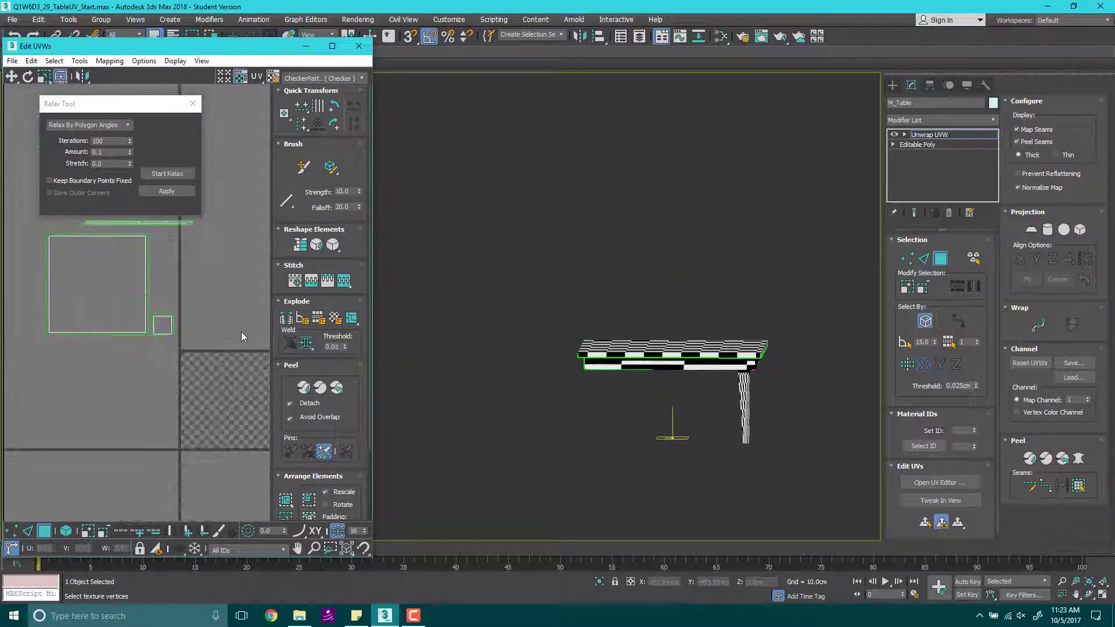
pyautogui.moveTo(242, 332); pyautogui.dragTo(104, 334, button='middle')
pyautogui.scroll(-3, 99, 375)
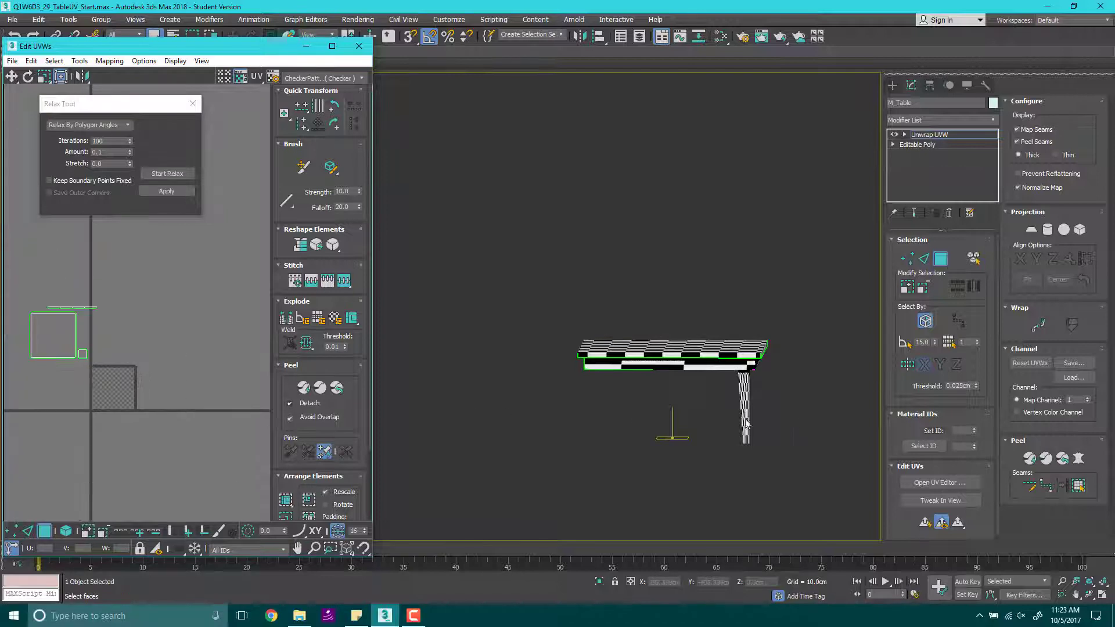
pyautogui.moveTo(780, 388); pyautogui.dragTo(724, 371, button='middle')
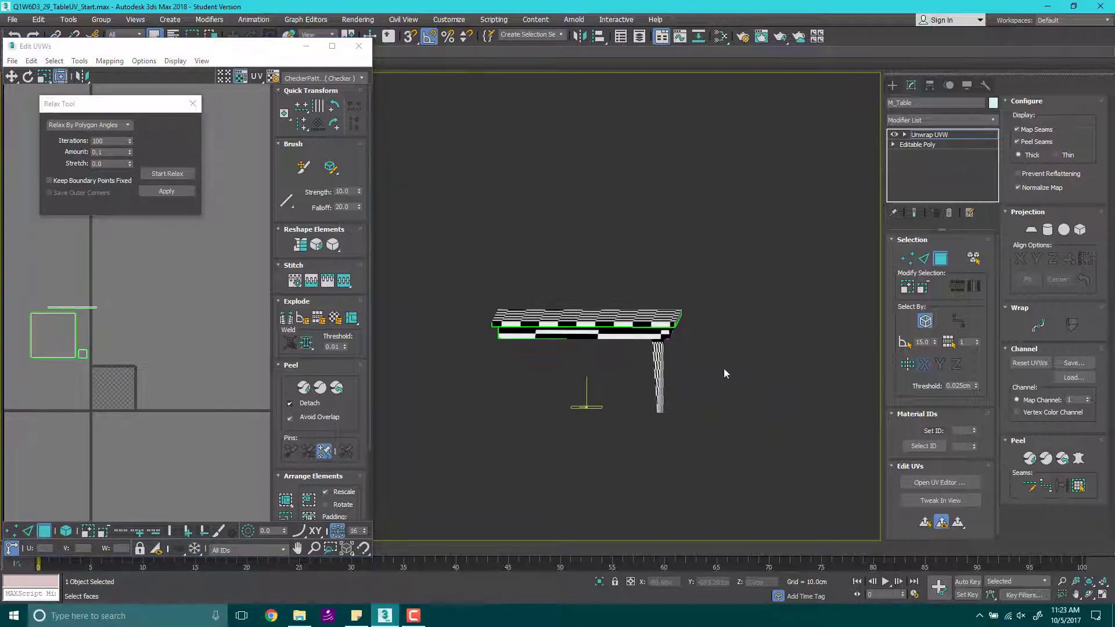
# Step: Leave the UV editing of the table and collapse its whole modifier stack into the editable poly
pyautogui.click(892, 86)
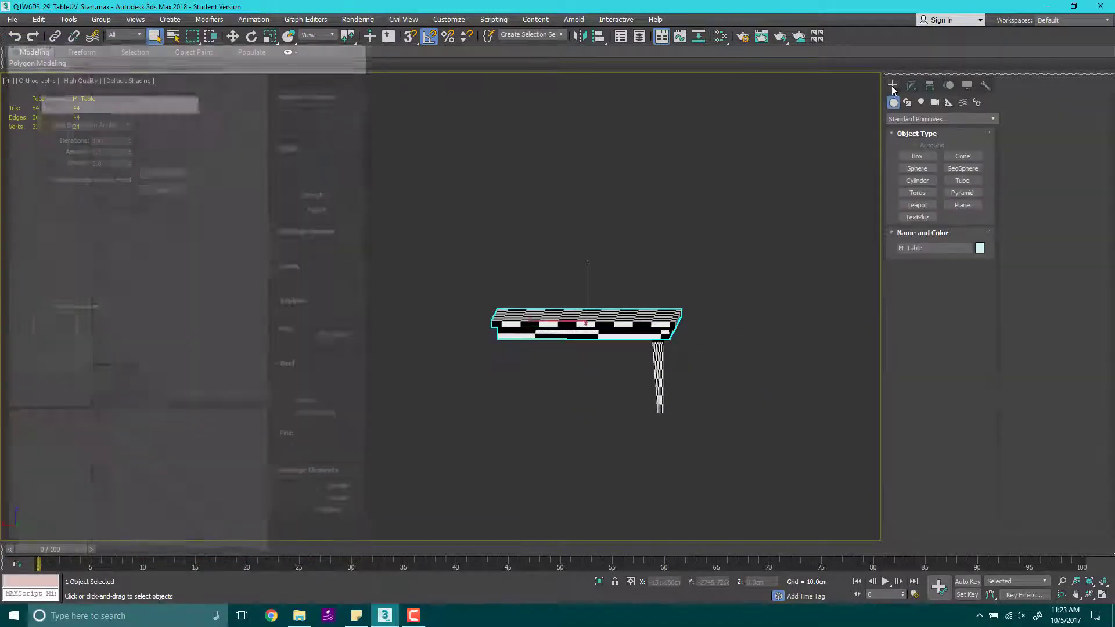
pyautogui.click(780, 291)
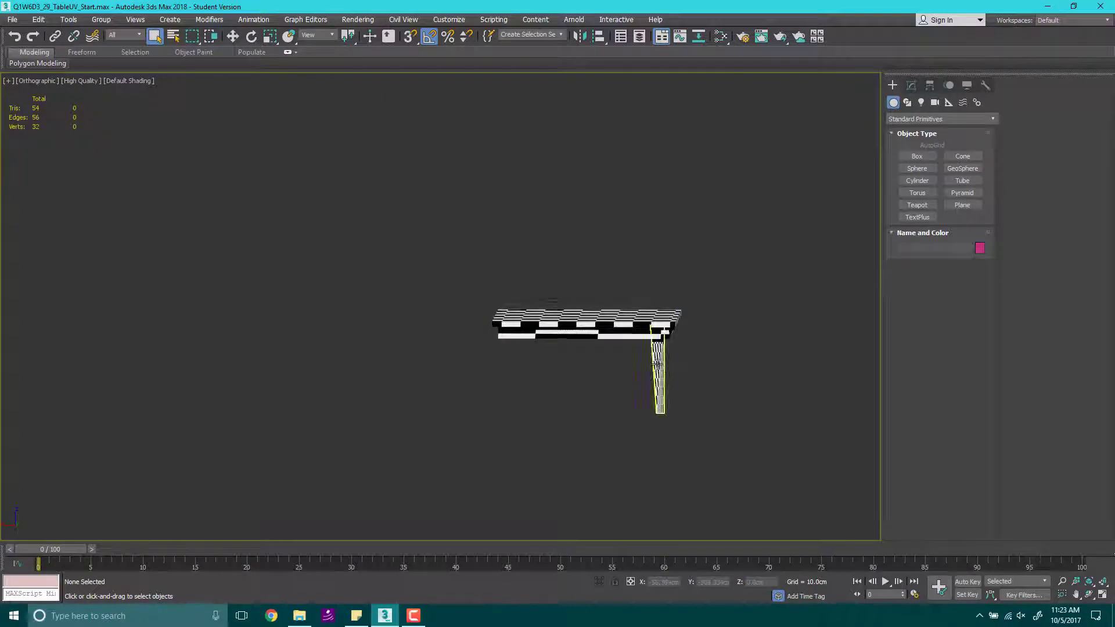
pyautogui.click(625, 324)
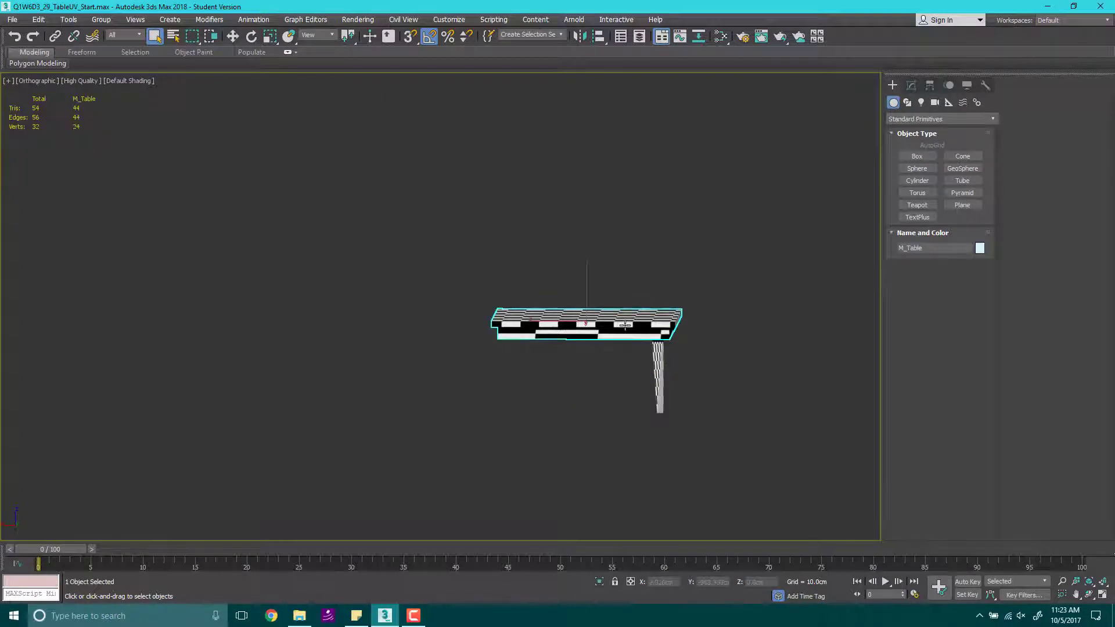
pyautogui.click(911, 86)
pyautogui.rightClick(941, 137)
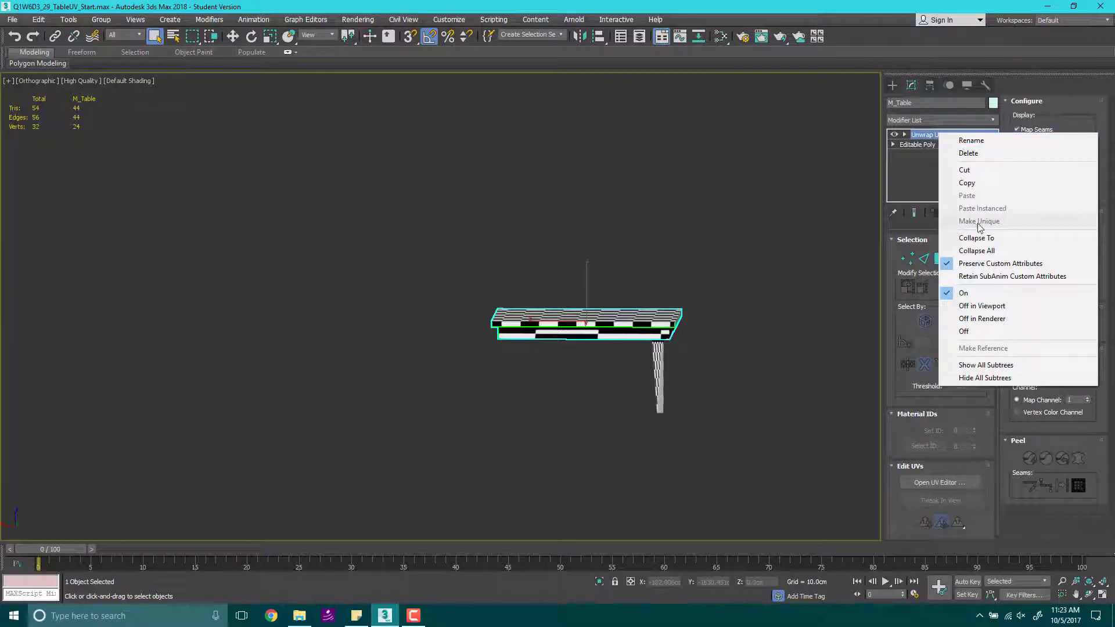
pyautogui.click(983, 250)
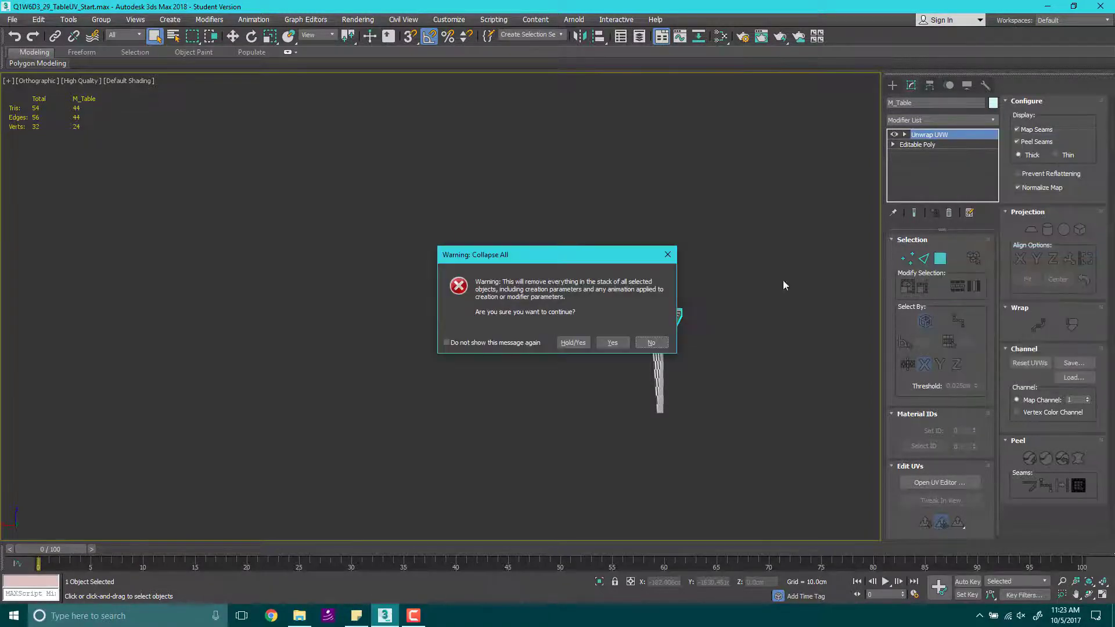
pyautogui.click(612, 343)
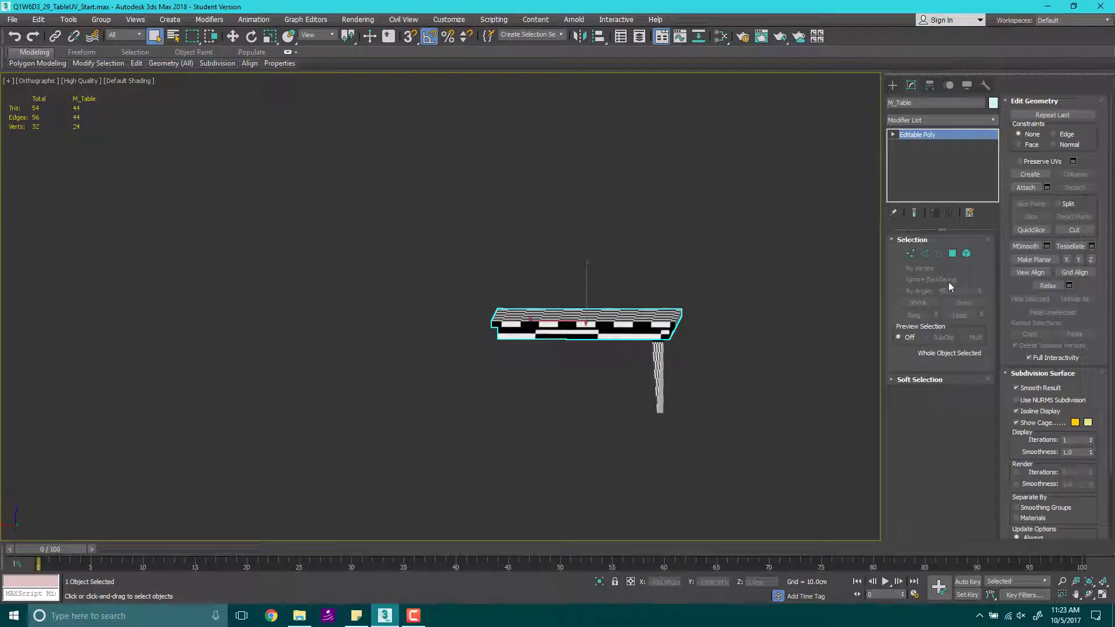
# Step: Try attaching the leg to the table mesh, and undo the attachment along with the stack collapse
pyautogui.moveTo(652, 383); pyautogui.dragTo(613, 351, button='middle')
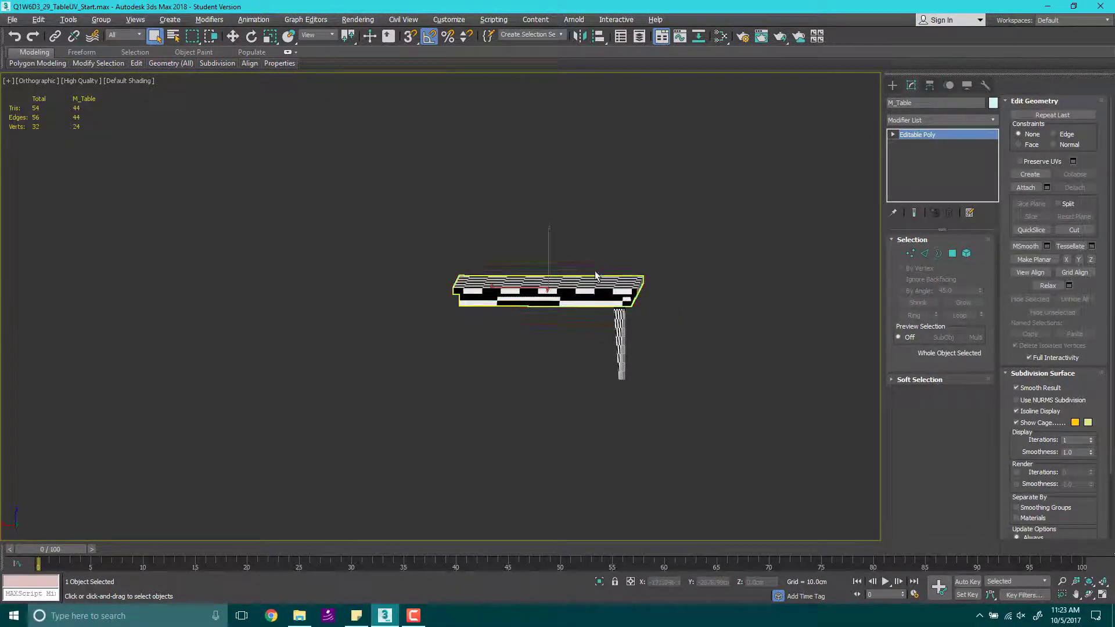
pyautogui.keyDown('alt'); pyautogui.moveTo(595, 273); pyautogui.dragTo(695, 351, button='middle'); pyautogui.keyUp('alt')
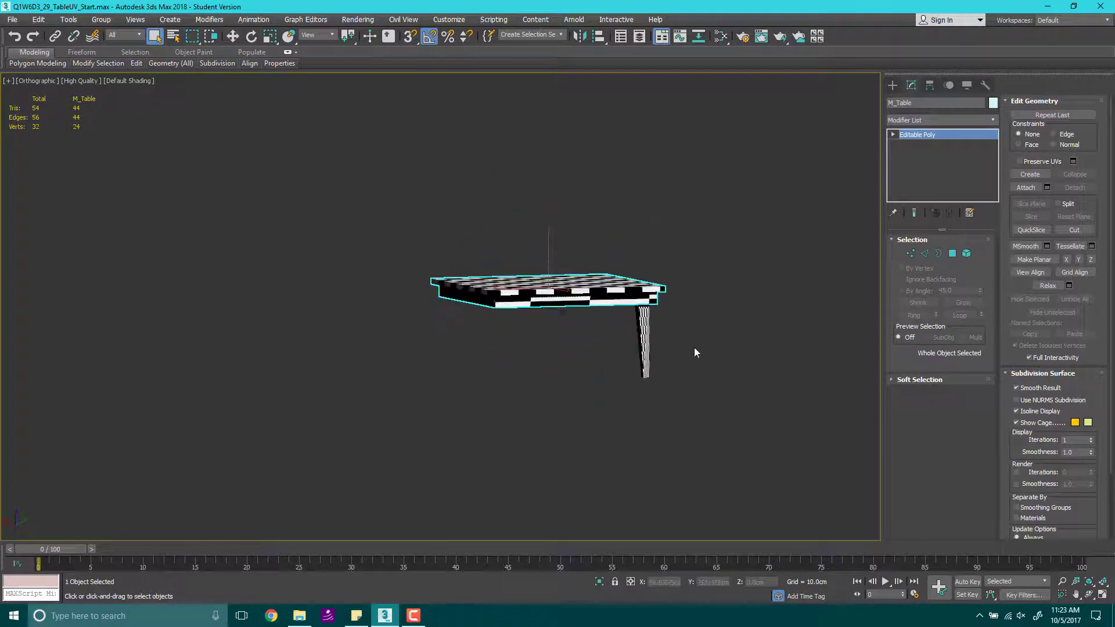
pyautogui.click(1027, 188)
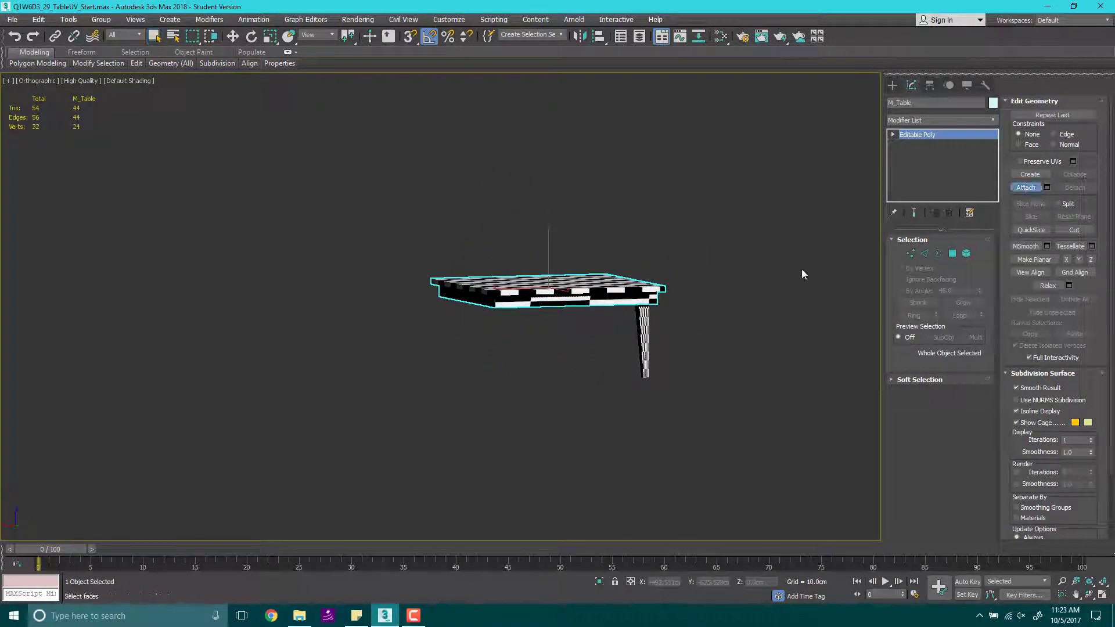
pyautogui.click(645, 330)
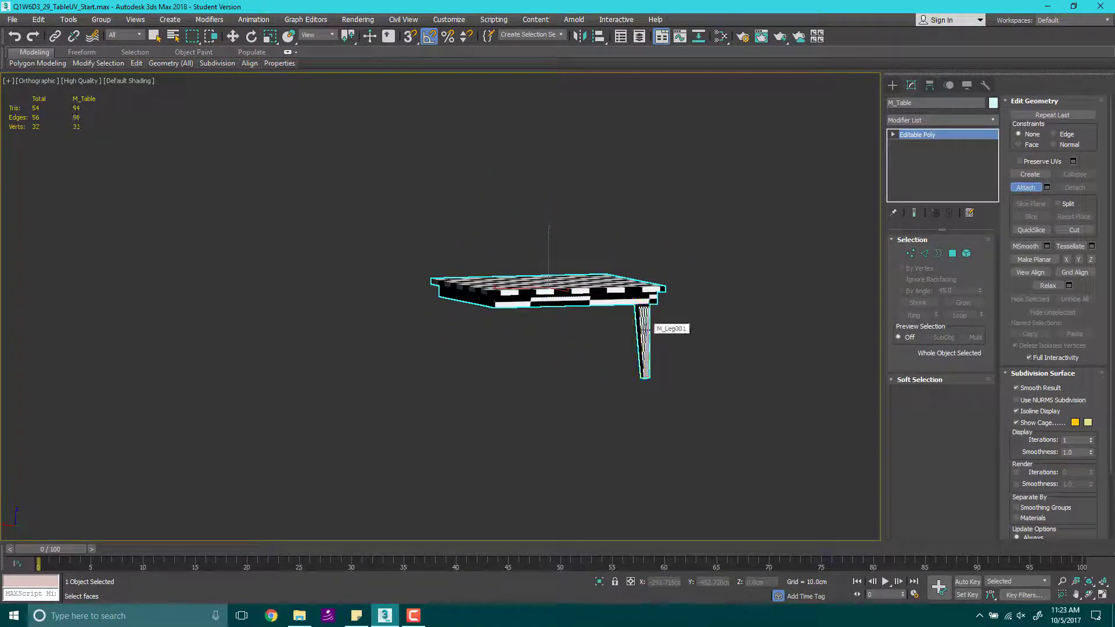
pyautogui.click(1020, 191)
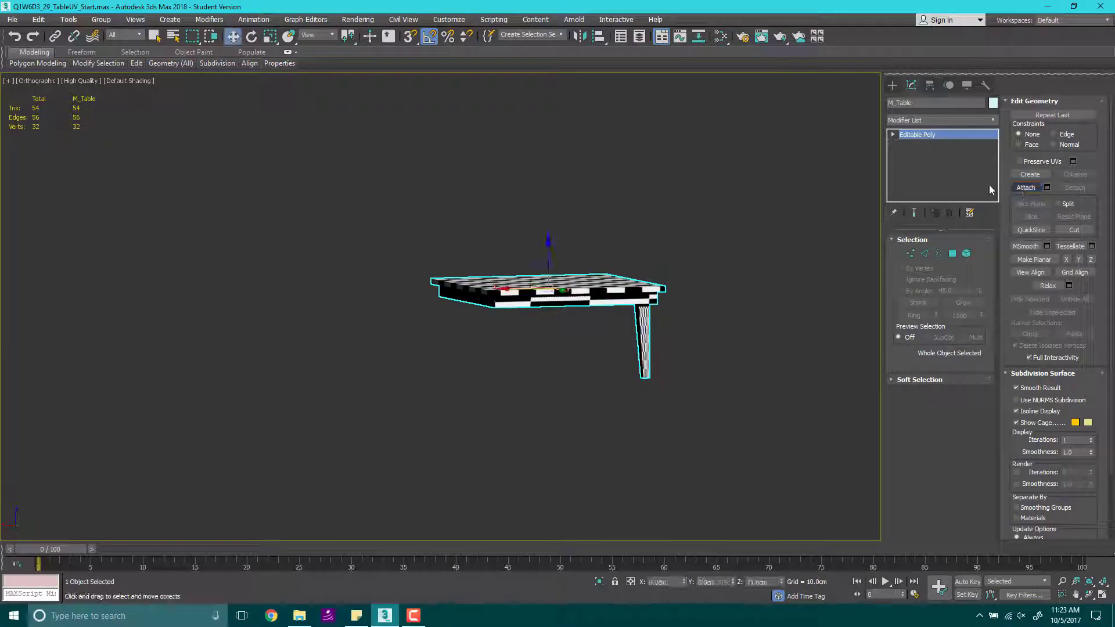
pyautogui.hotkey('ctrl', 'z')
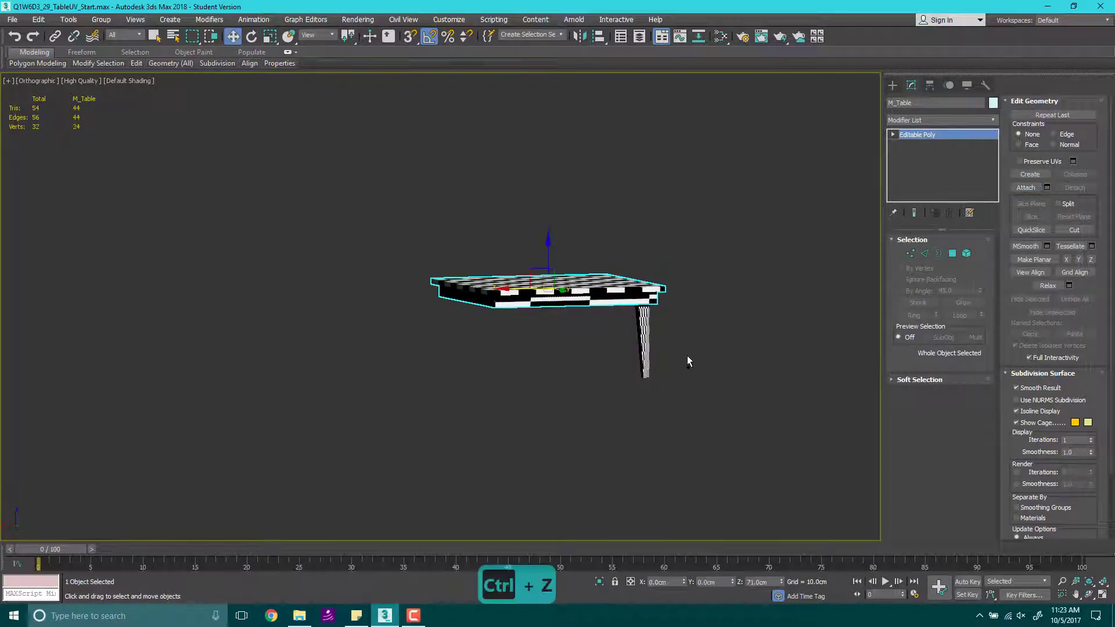
pyautogui.hotkey('ctrl', 'z')
# Step: Apply an Unwrap UVW modifier to the separate table leg and open its UV editor
pyautogui.moveTo(626, 324); pyautogui.dragTo(625, 323)
pyautogui.moveTo(526, 203); pyautogui.dragTo(580, 339)
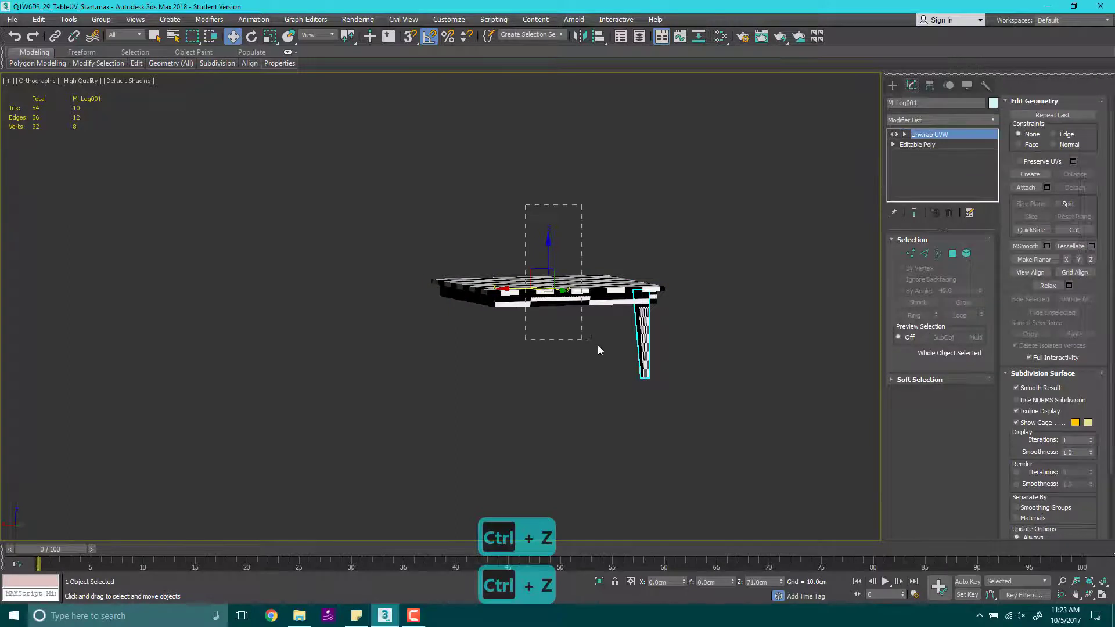
pyautogui.moveTo(723, 359); pyautogui.dragTo(629, 317)
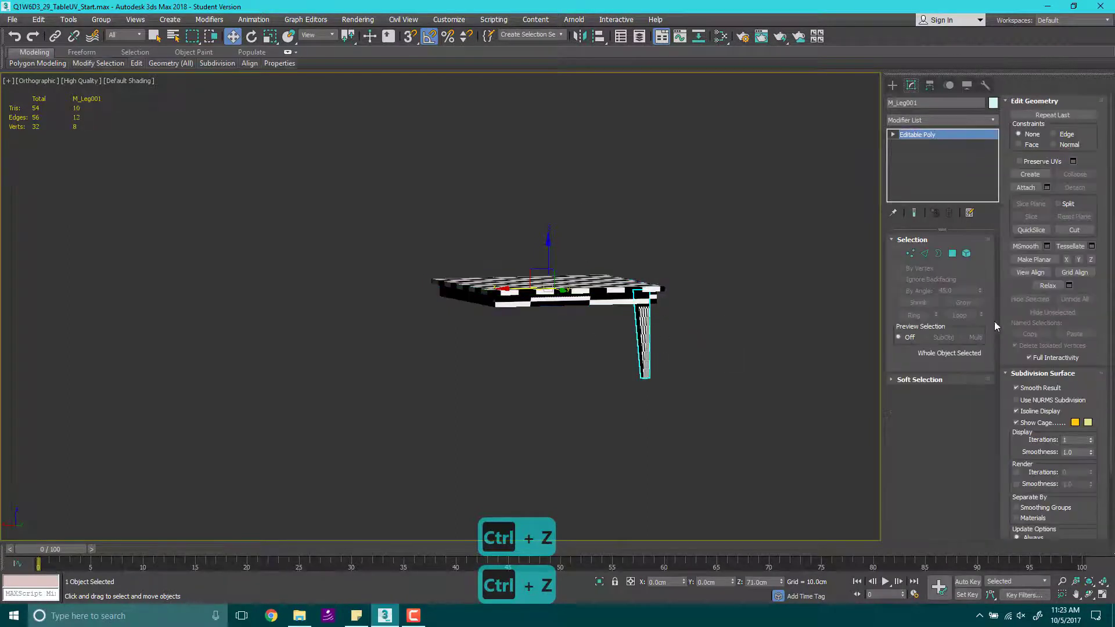
pyautogui.click(947, 121)
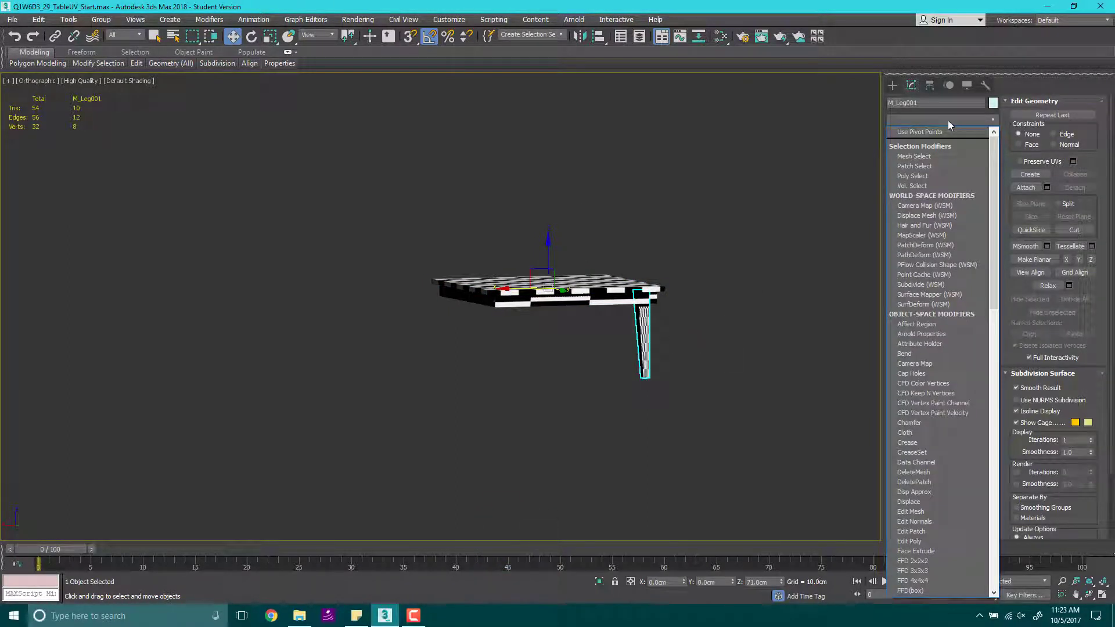
pyautogui.write('un')
pyautogui.press('Return')
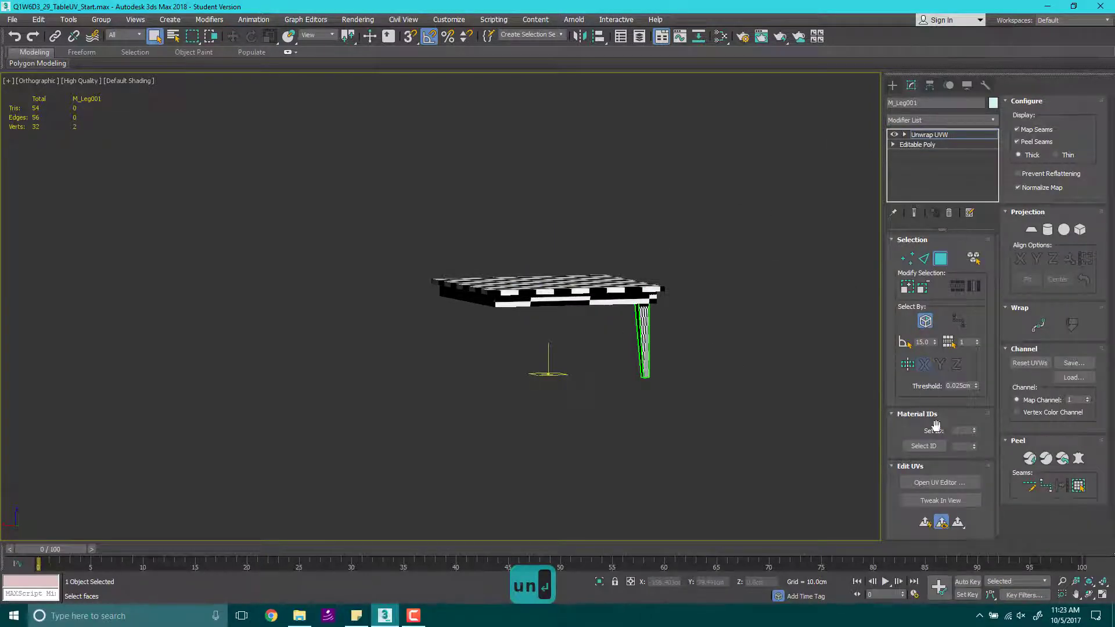
pyautogui.click(936, 482)
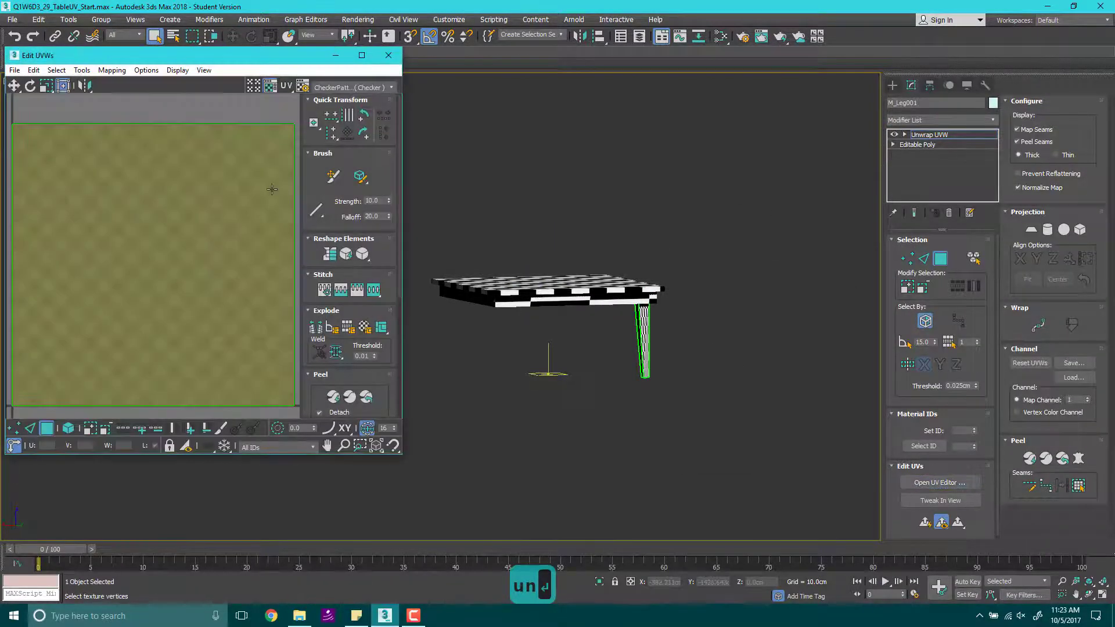
# Step: Select the leg's faces in the UV editor and isolate the leg in the viewport
pyautogui.click(127, 217)
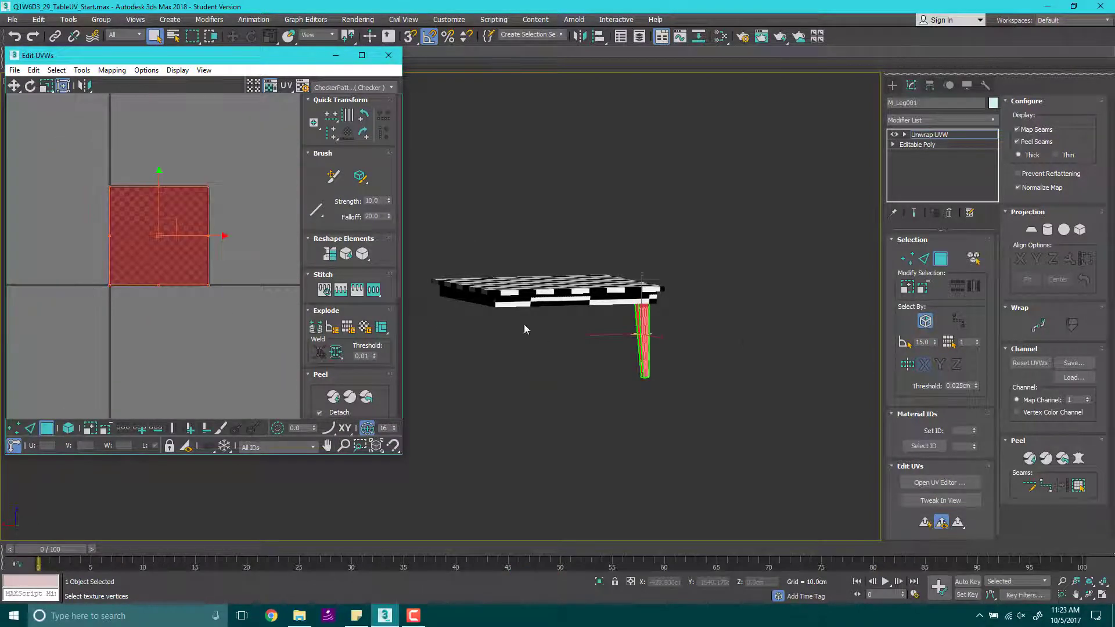
pyautogui.keyDown('alt'); pyautogui.moveTo(683, 399); pyautogui.dragTo(734, 399, button='middle'); pyautogui.keyUp('alt')
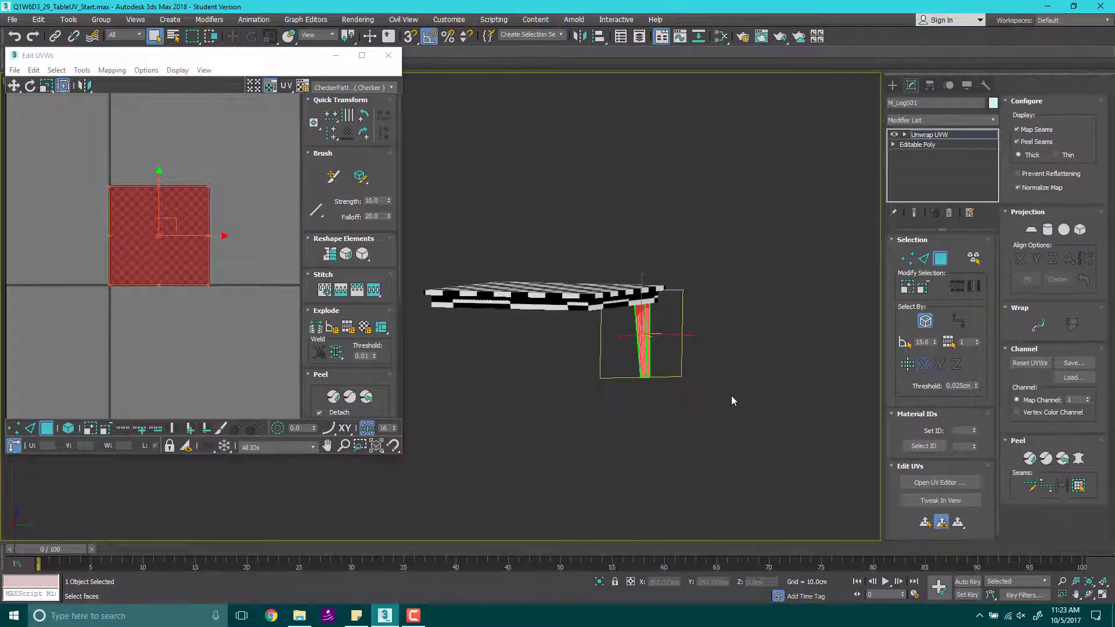
pyautogui.moveTo(679, 299); pyautogui.dragTo(677, 327, button='middle')
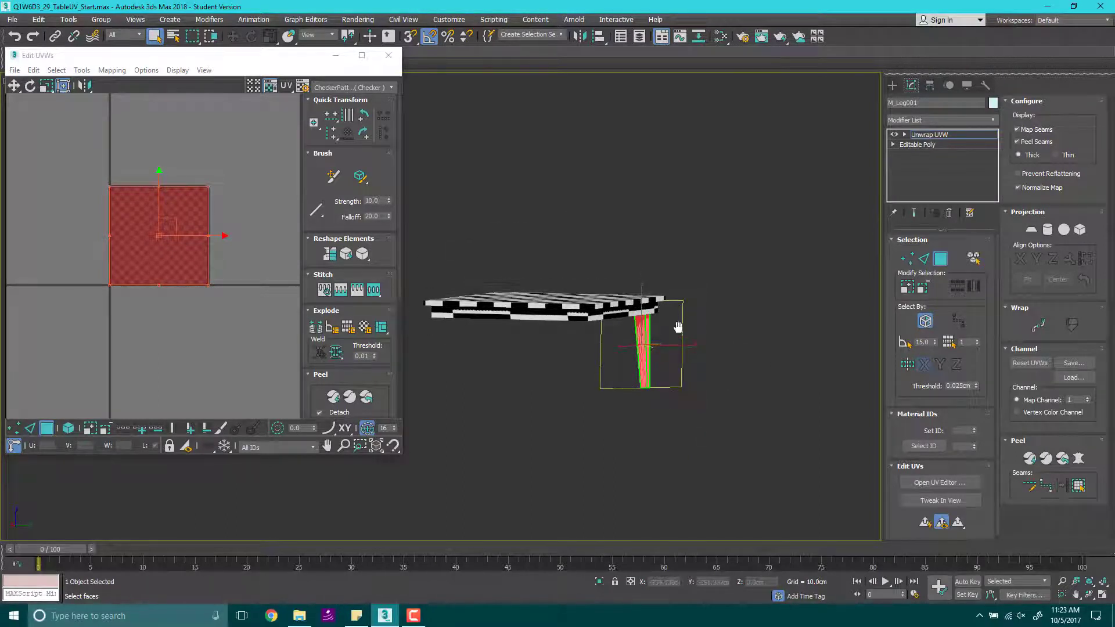
pyautogui.press('Escape')
pyautogui.rightClick(646, 355)
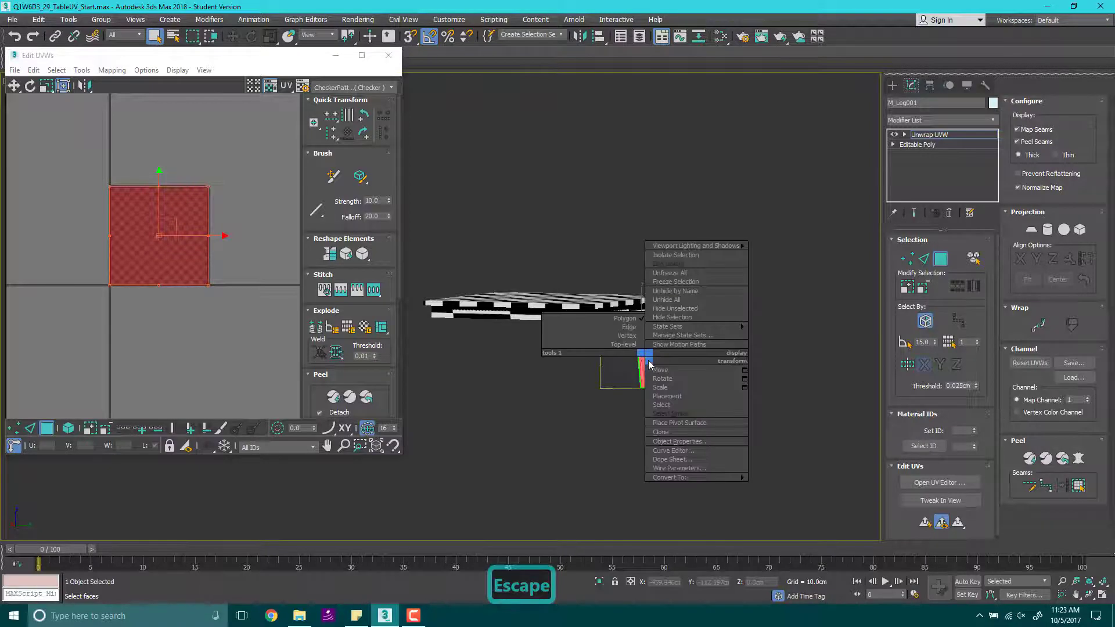
pyautogui.click(680, 255)
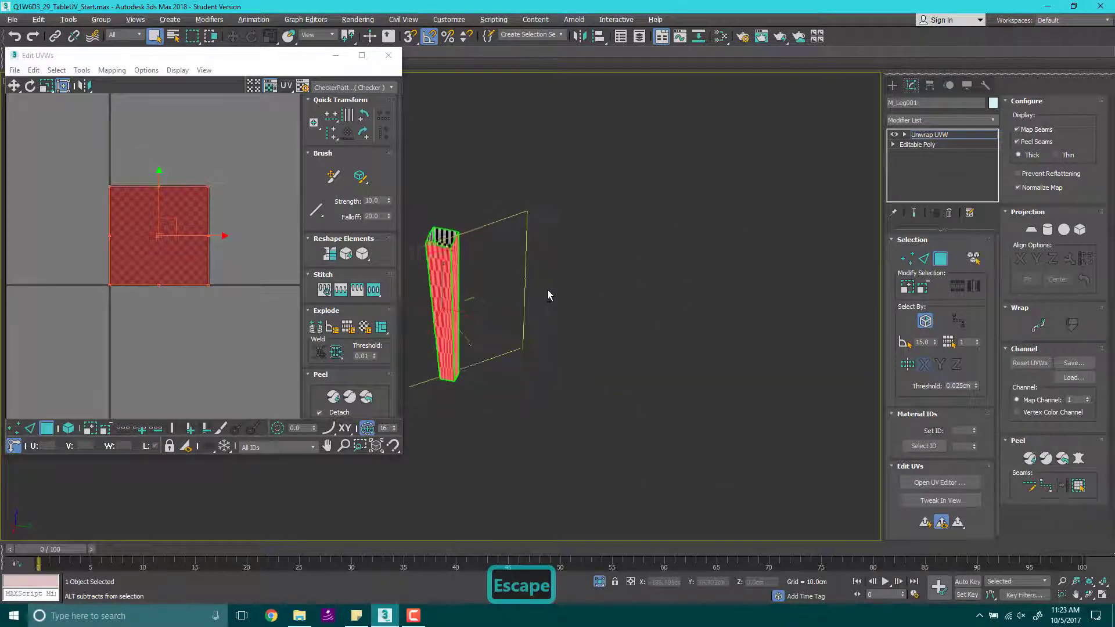
# Step: Select all the faces of the table leg and apply a box map projection to them
pyautogui.scroll(4, 681, 221)
pyautogui.moveTo(687, 155); pyautogui.dragTo(785, 336)
pyautogui.scroll(-3, 785, 336)
pyautogui.keyDown('alt'); pyautogui.moveTo(785, 335); pyautogui.dragTo(802, 427, button='middle'); pyautogui.keyUp('alt')
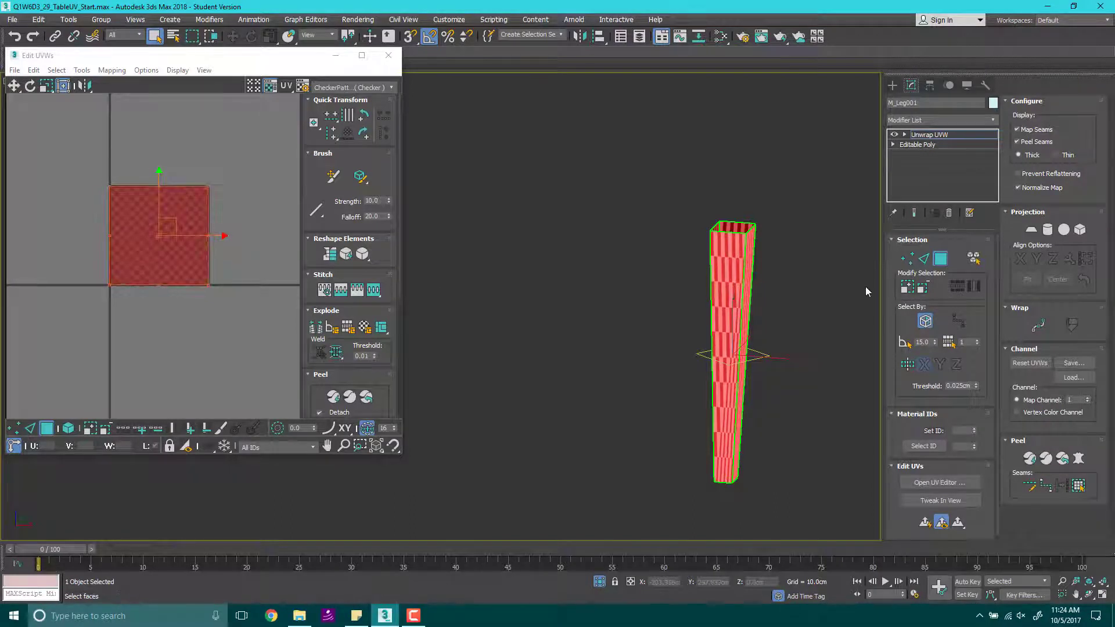
pyautogui.keyDown('alt'); pyautogui.moveTo(765, 311); pyautogui.dragTo(767, 381, button='middle'); pyautogui.keyUp('alt')
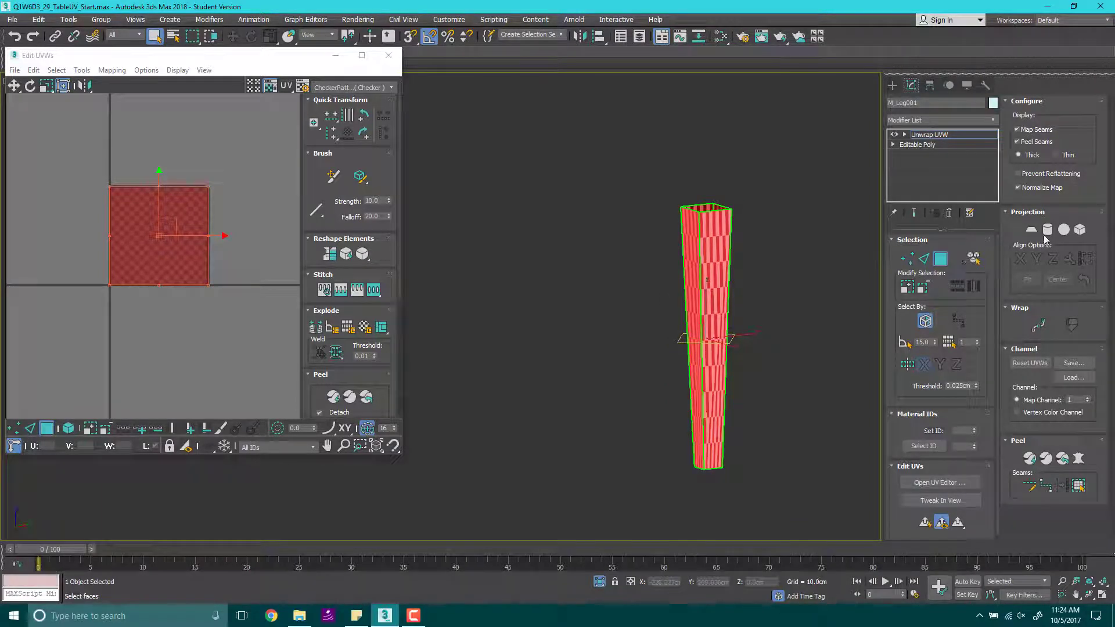
pyautogui.click(1079, 231)
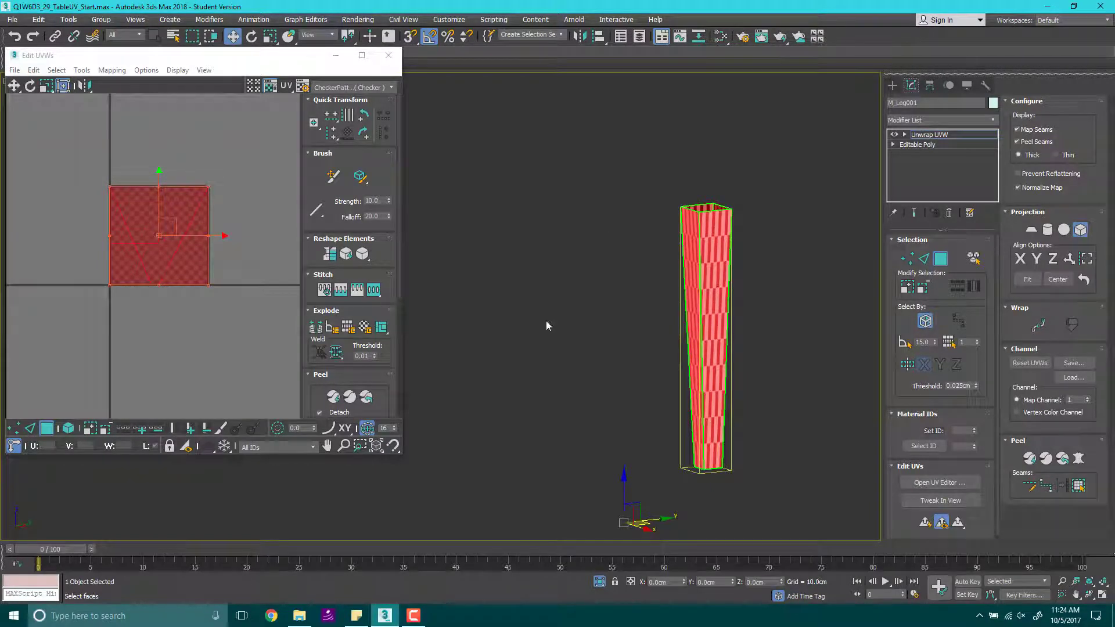
# Step: Break the UVs along the edge where the leg's bottom face meets its adjacent narrow side
pyautogui.keyDown('alt'); pyautogui.moveTo(715, 486); pyautogui.dragTo(679, 425, button='middle'); pyautogui.keyUp('alt')
pyautogui.moveTo(680, 425); pyautogui.dragTo(616, 220, button='middle')
pyautogui.scroll(2, 650, 402)
pyautogui.keyDown('alt'); pyautogui.moveTo(657, 397); pyautogui.dragTo(697, 475, button='middle'); pyautogui.keyUp('alt')
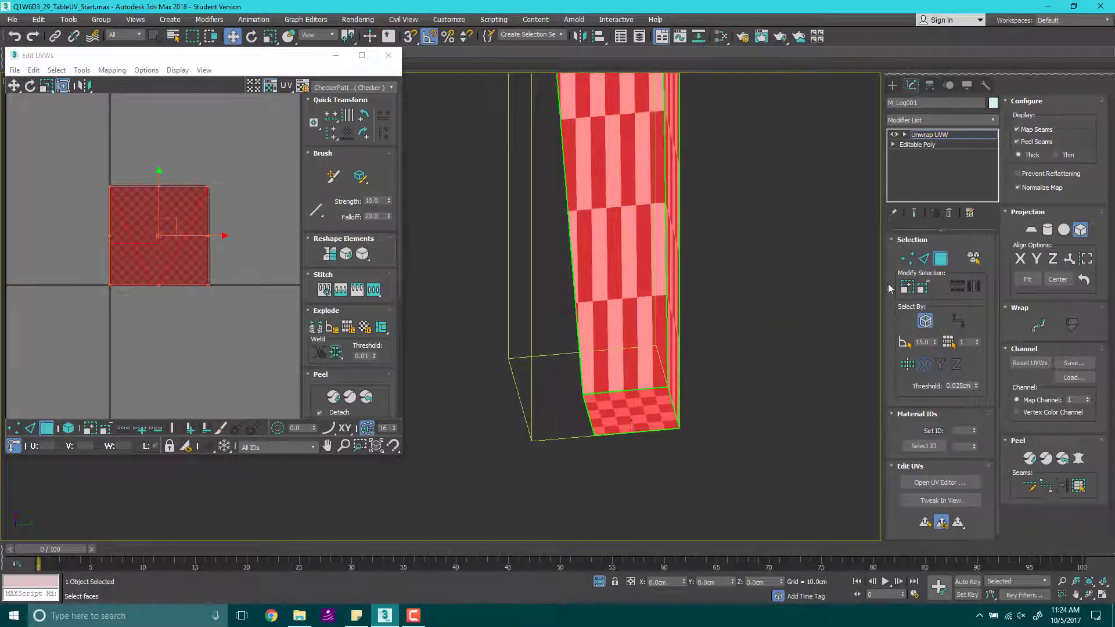
pyautogui.click(924, 259)
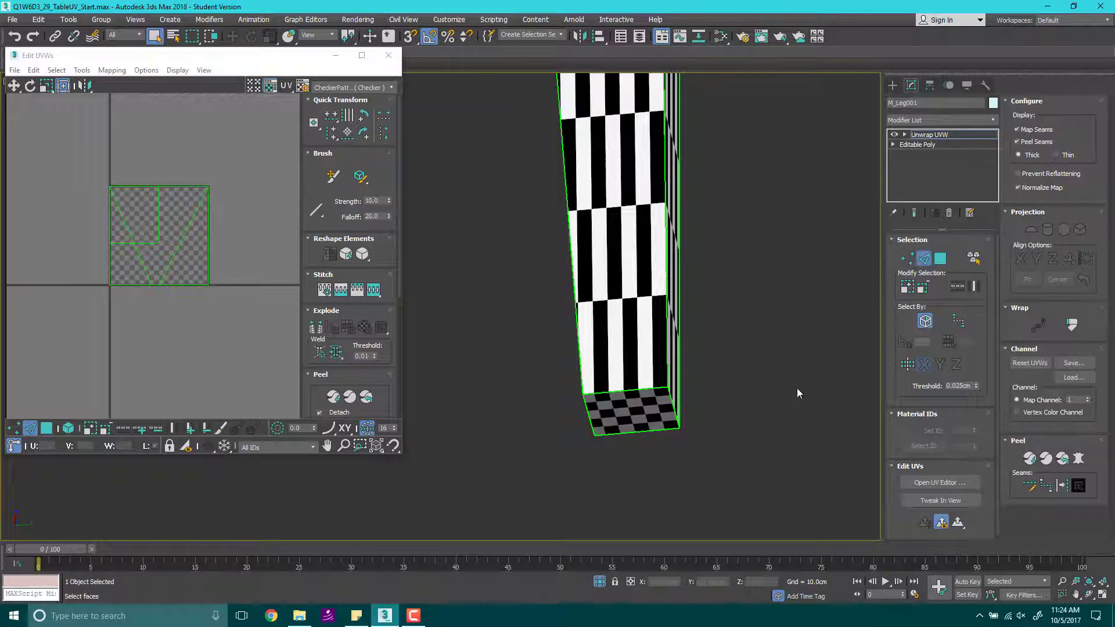
pyautogui.click(672, 400)
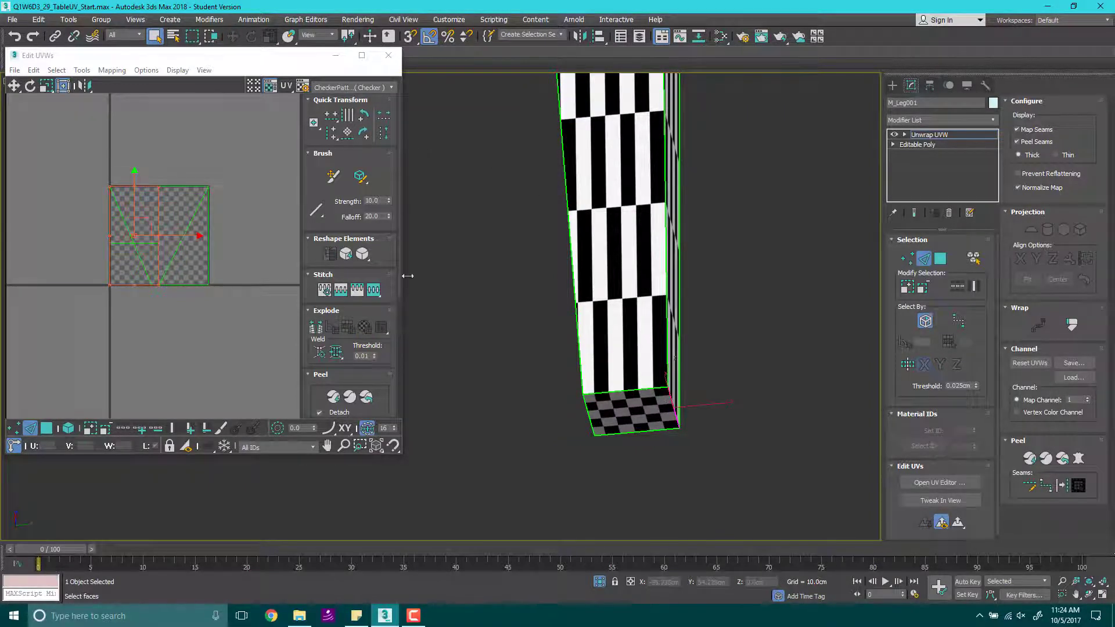
pyautogui.click(317, 330)
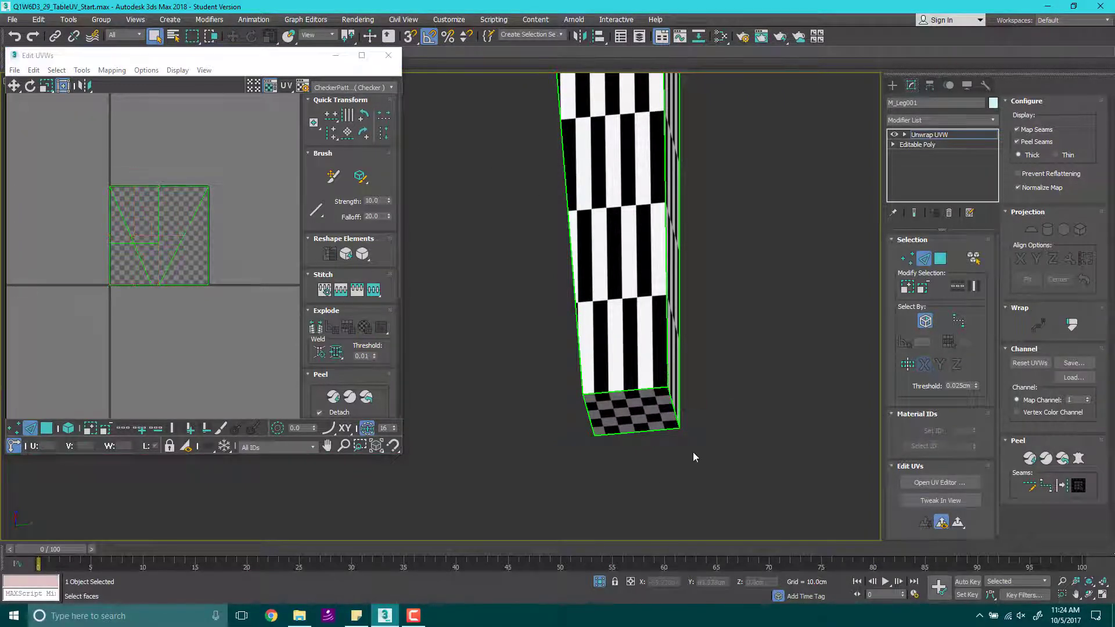
# Step: Select all the leg's UV faces and relax them by polygon angles
pyautogui.click(47, 428)
pyautogui.moveTo(69, 155); pyautogui.dragTo(218, 300)
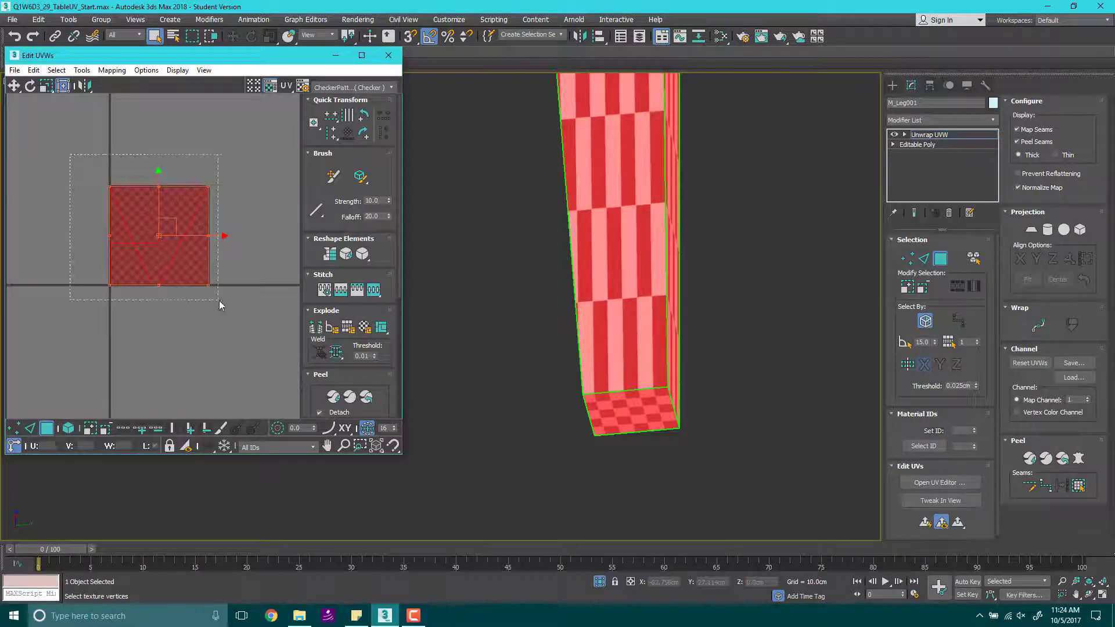
pyautogui.click(81, 70)
pyautogui.click(104, 266)
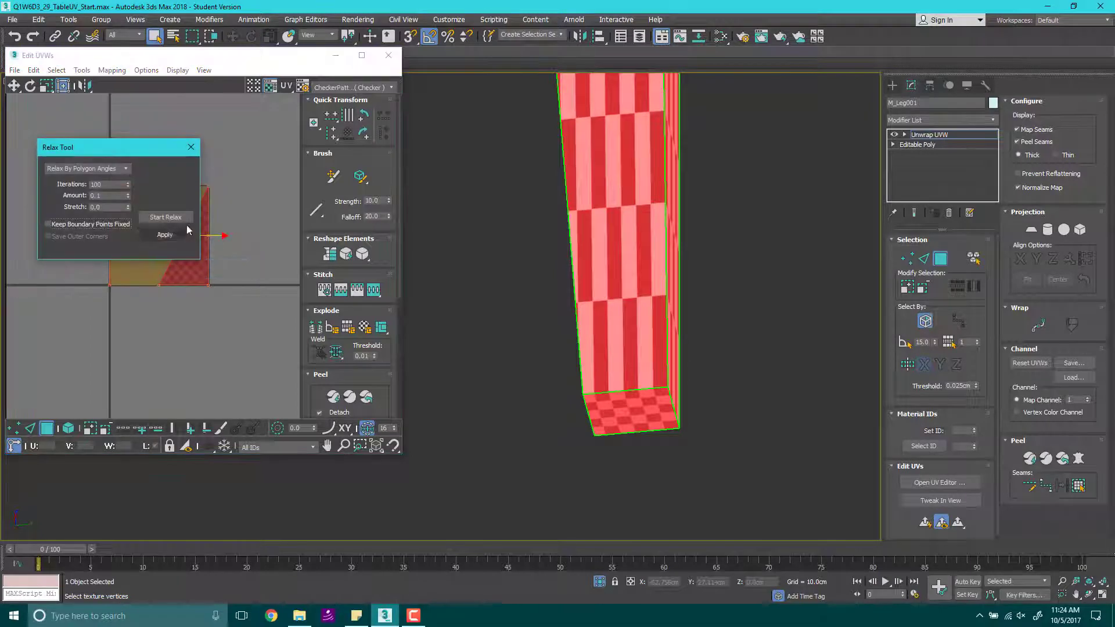
pyautogui.click(166, 217)
pyautogui.moveTo(105, 147); pyautogui.dragTo(125, 72)
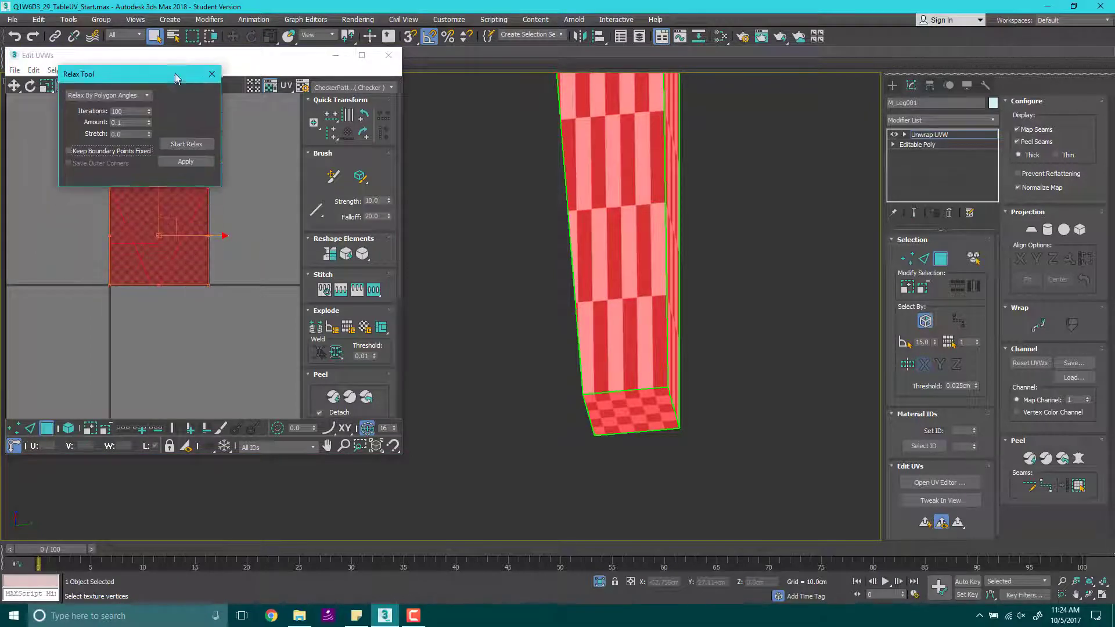
pyautogui.click(209, 142)
pyautogui.click(209, 142)
# Step: Move the two overlapping long leg shells apart horizontally so they sit clear of each other and of the small square shell
pyautogui.moveTo(216, 309); pyautogui.dragTo(218, 360, button='middle')
pyautogui.click(256, 379)
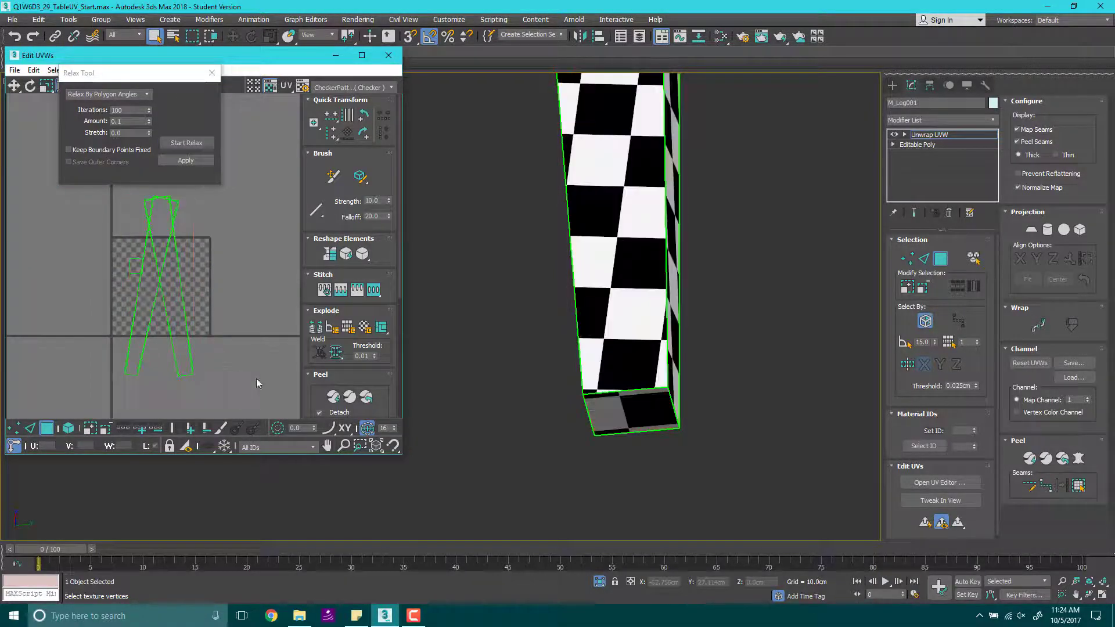
pyautogui.click(178, 315)
pyautogui.moveTo(178, 315); pyautogui.dragTo(259, 312)
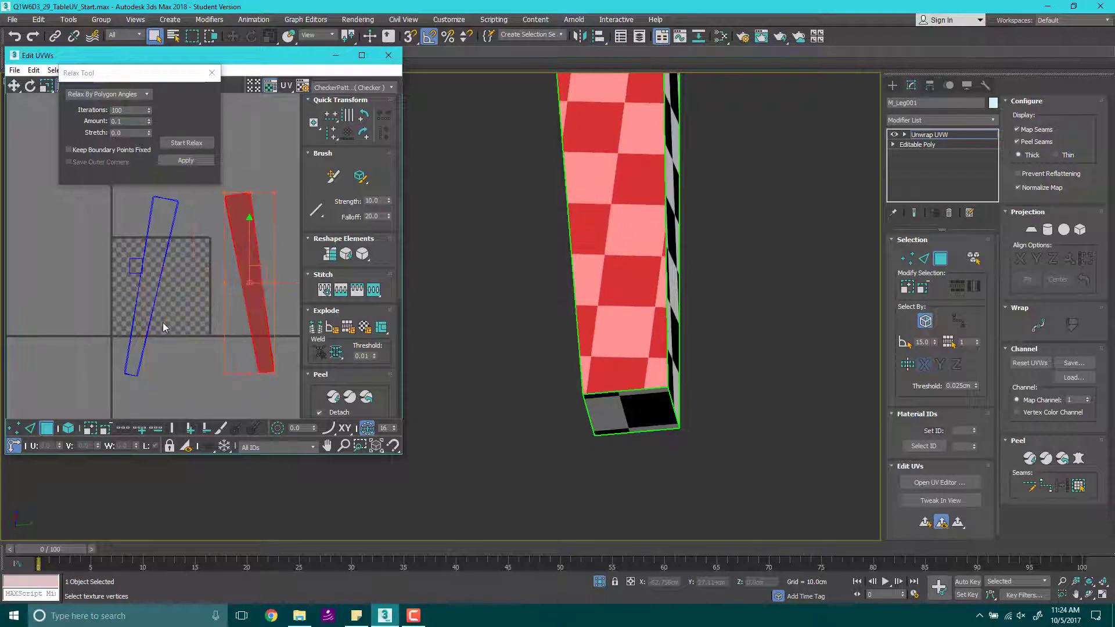
pyautogui.click(141, 301)
pyautogui.moveTo(168, 286); pyautogui.dragTo(206, 288)
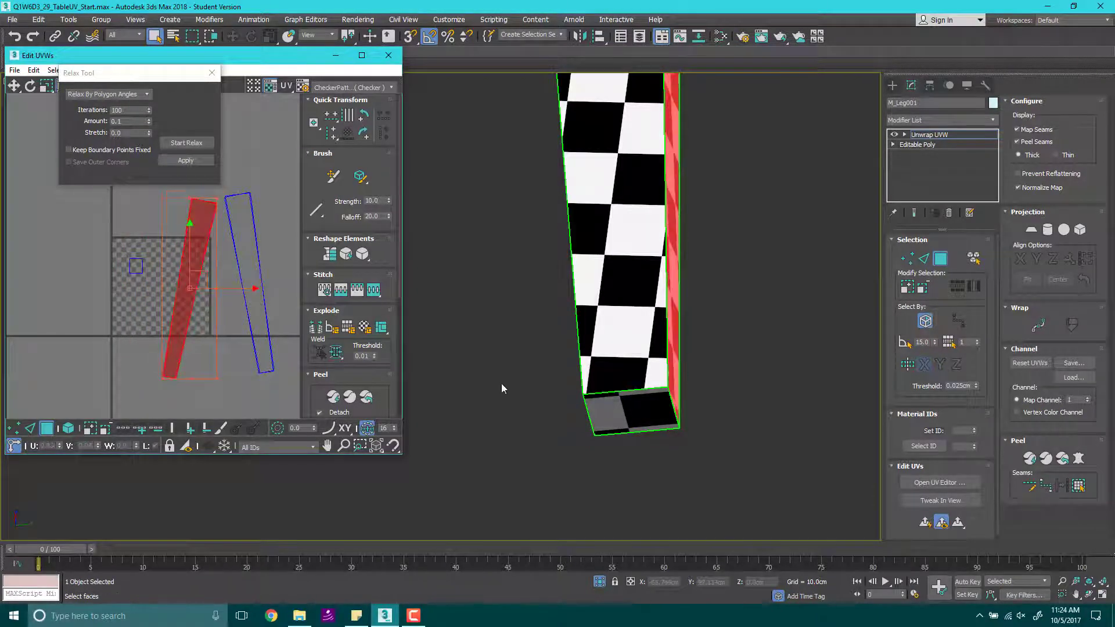
# Step: Stitch the small bottom cap to the adjoining leg side in the UV layout, using the cap's top edge
pyautogui.press('2')
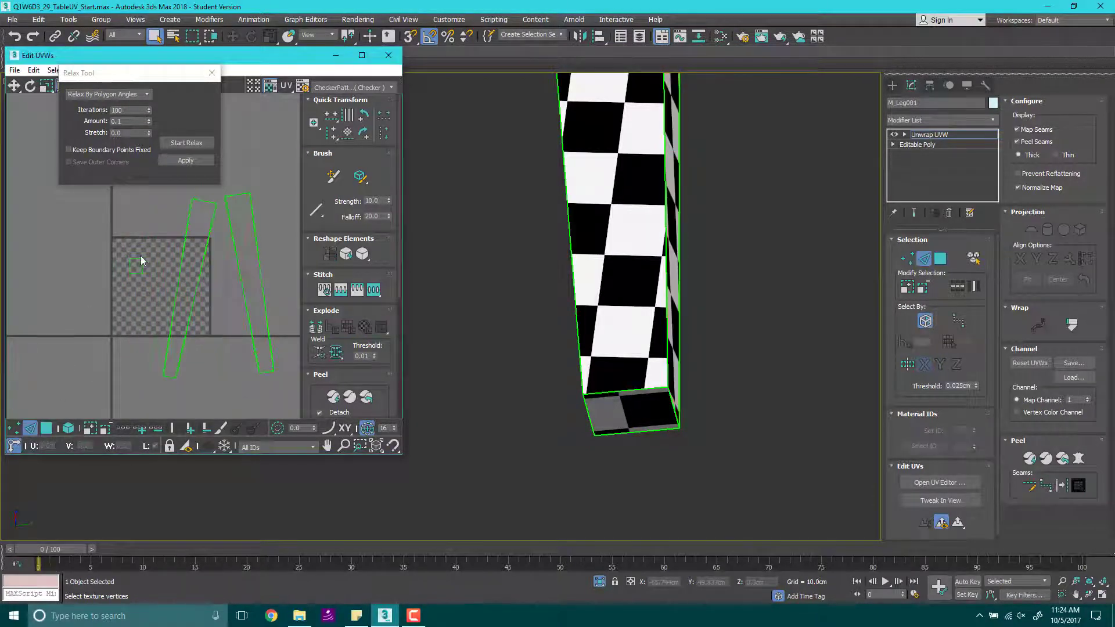
pyautogui.click(135, 259)
pyautogui.click(187, 143)
pyautogui.click(346, 292)
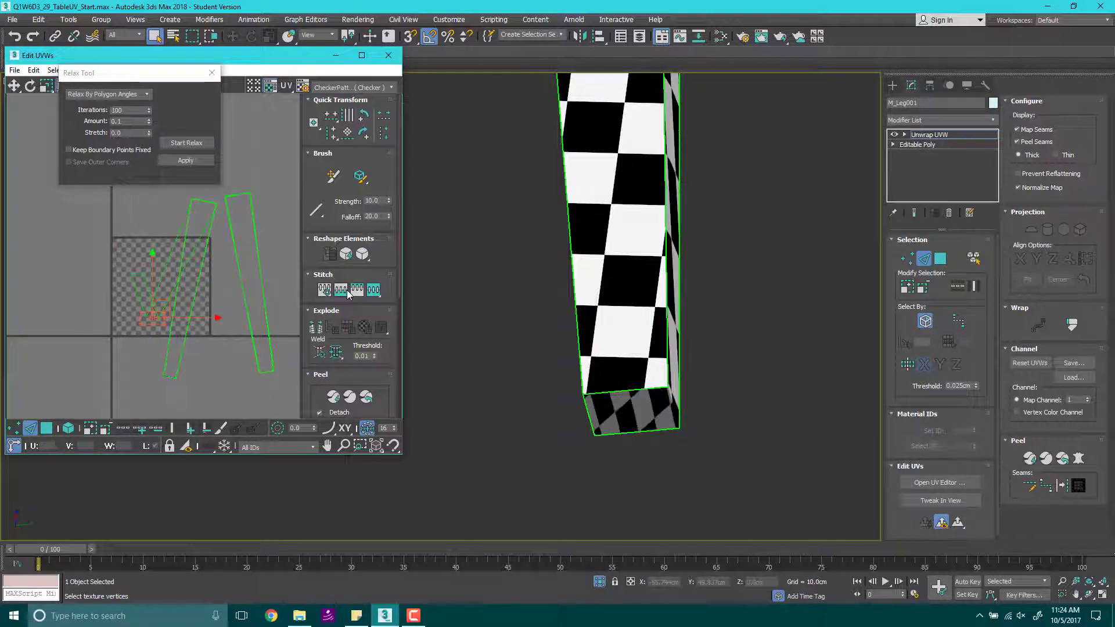
# Step: Stitch the two tall side strips together along their shared long edge in the UV layout
pyautogui.scroll(2, 215, 302)
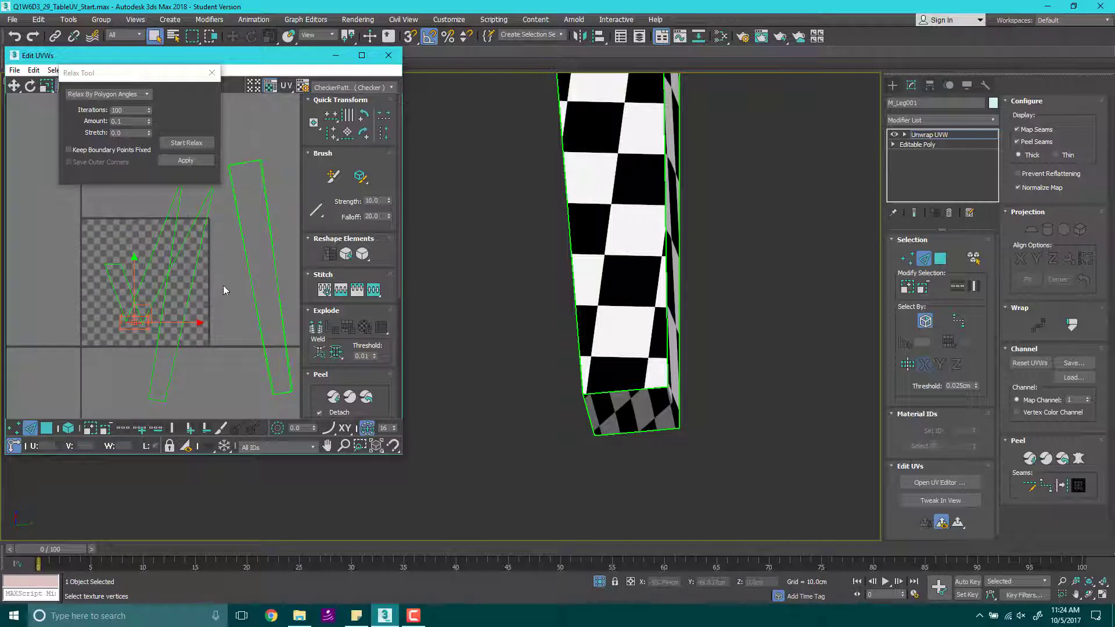
pyautogui.click(187, 335)
pyautogui.click(186, 312)
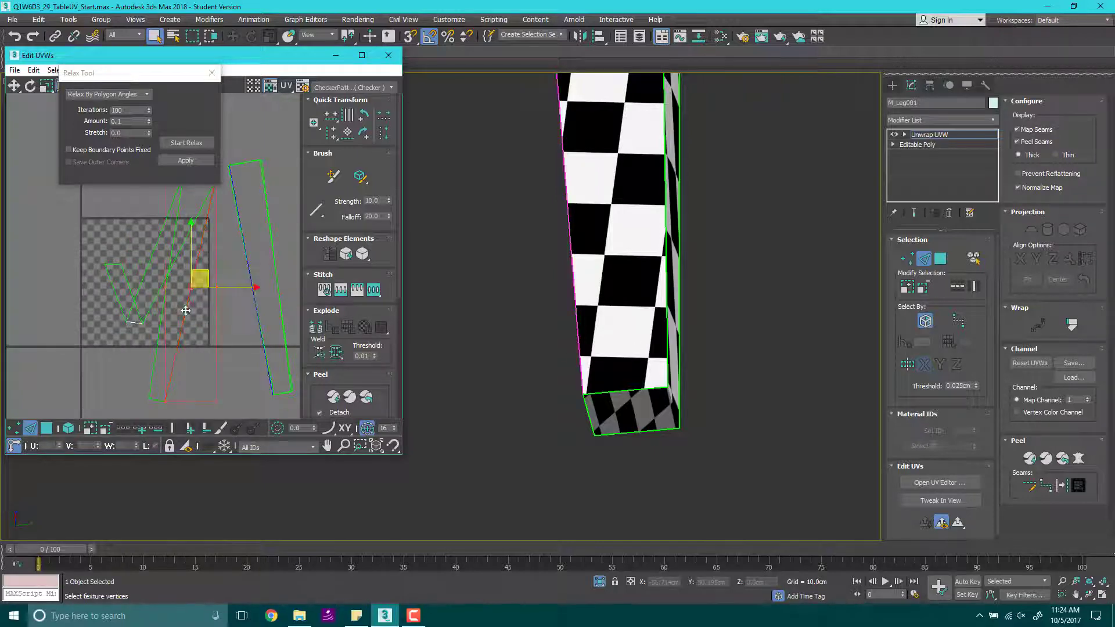
pyautogui.click(344, 293)
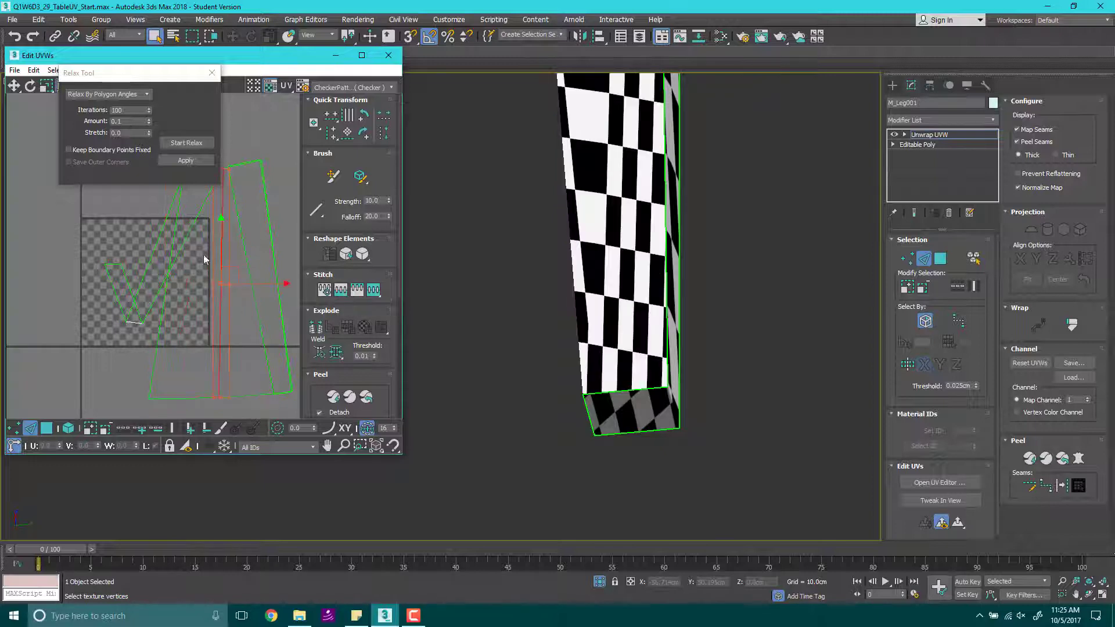
# Step: Relax the stitched side strips and bottom cap with Relax By Polygon Angles
pyautogui.click(46, 429)
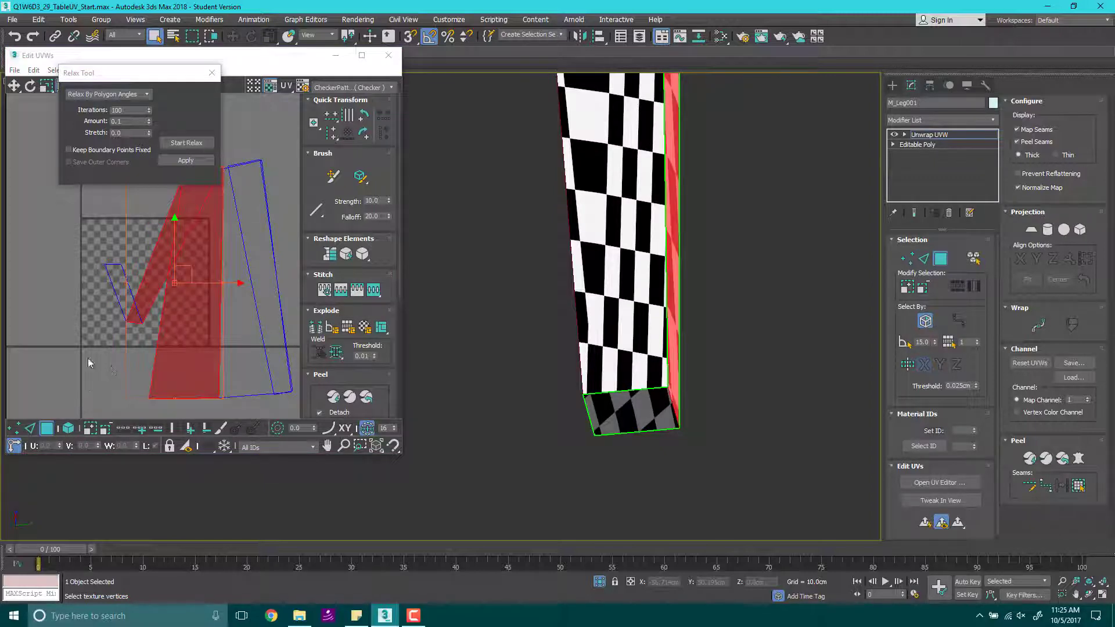
pyautogui.click(61, 289)
pyautogui.click(204, 354)
pyautogui.click(187, 143)
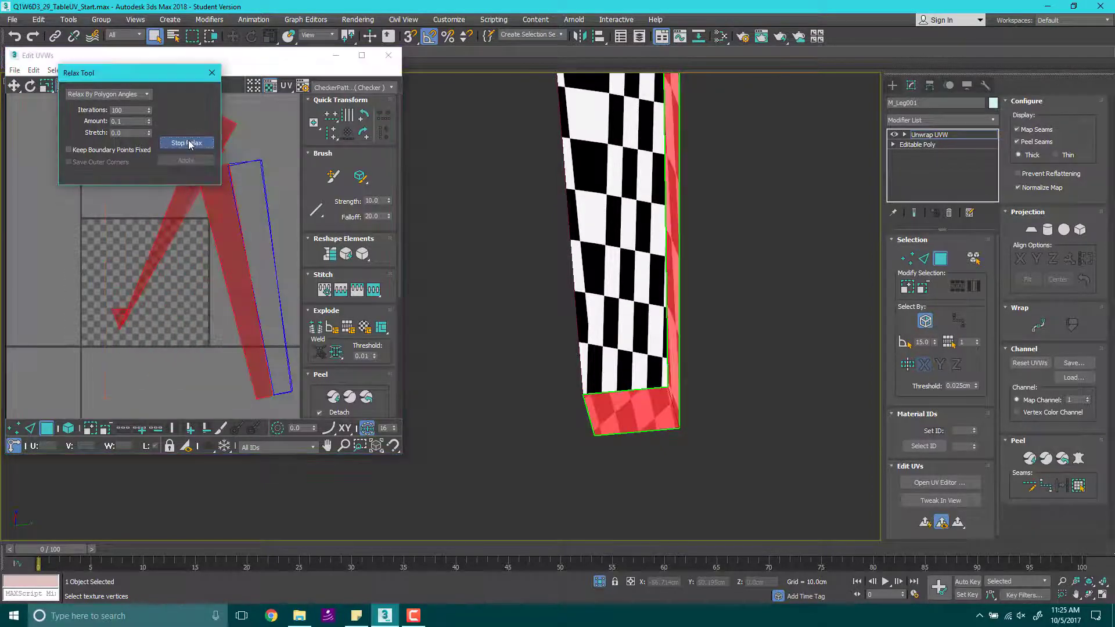
pyautogui.click(187, 143)
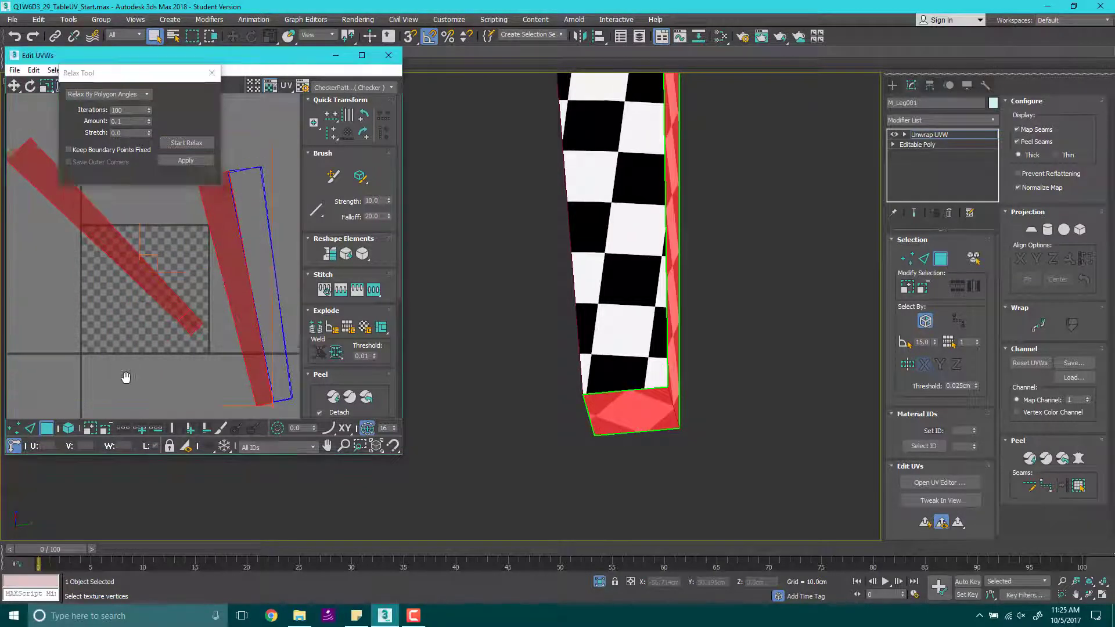
# Step: Move the side faces apart in the UV layout to separate the overlapping strips
pyautogui.moveTo(158, 284); pyautogui.dragTo(159, 326, button='middle')
pyautogui.click(177, 237)
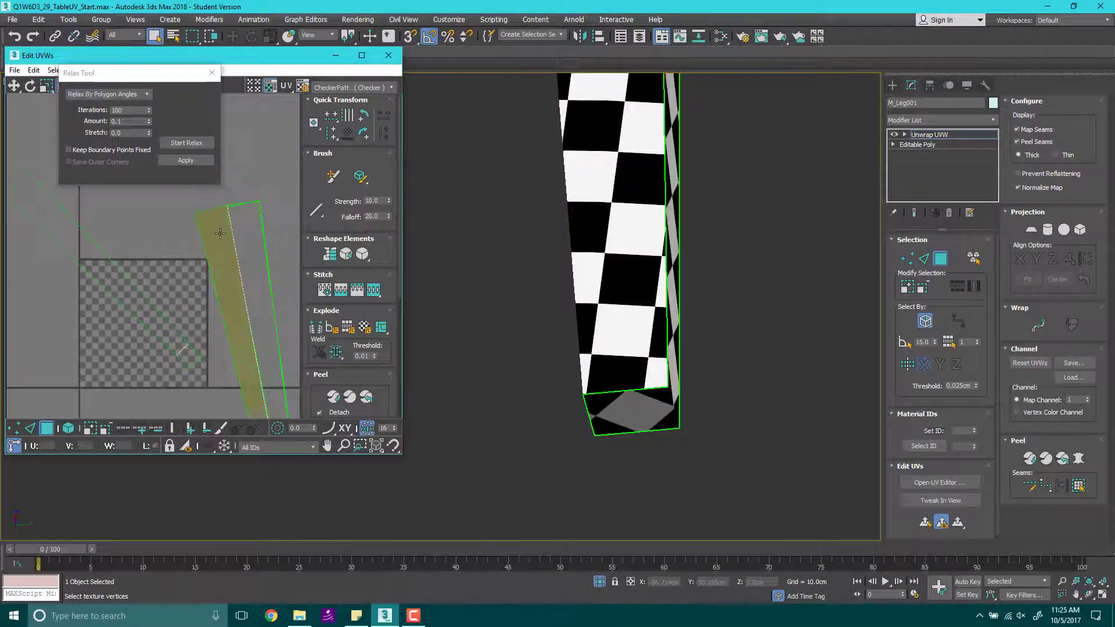
pyautogui.moveTo(215, 234); pyautogui.dragTo(292, 224)
pyautogui.moveTo(193, 225); pyautogui.dragTo(158, 208, button='middle')
pyautogui.moveTo(204, 230); pyautogui.dragTo(173, 215)
# Step: Stitch the diagonal strip carrying the bottom cap to the neighbouring side strip along their shared long edge
pyautogui.click(31, 429)
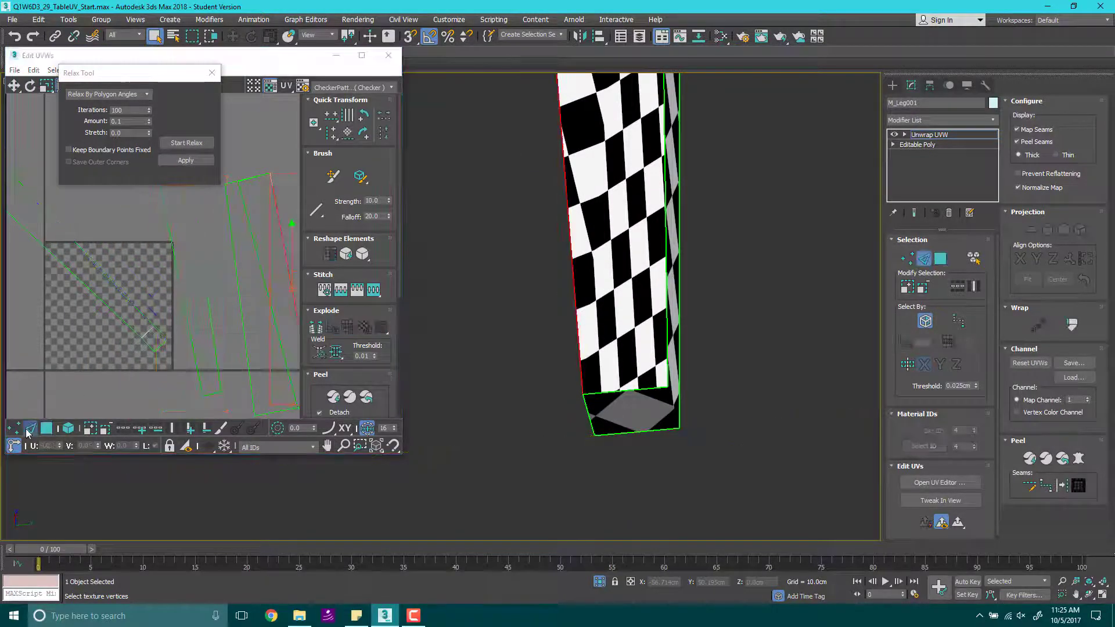
pyautogui.click(174, 255)
pyautogui.moveTo(42, 224); pyautogui.dragTo(74, 303, button='middle')
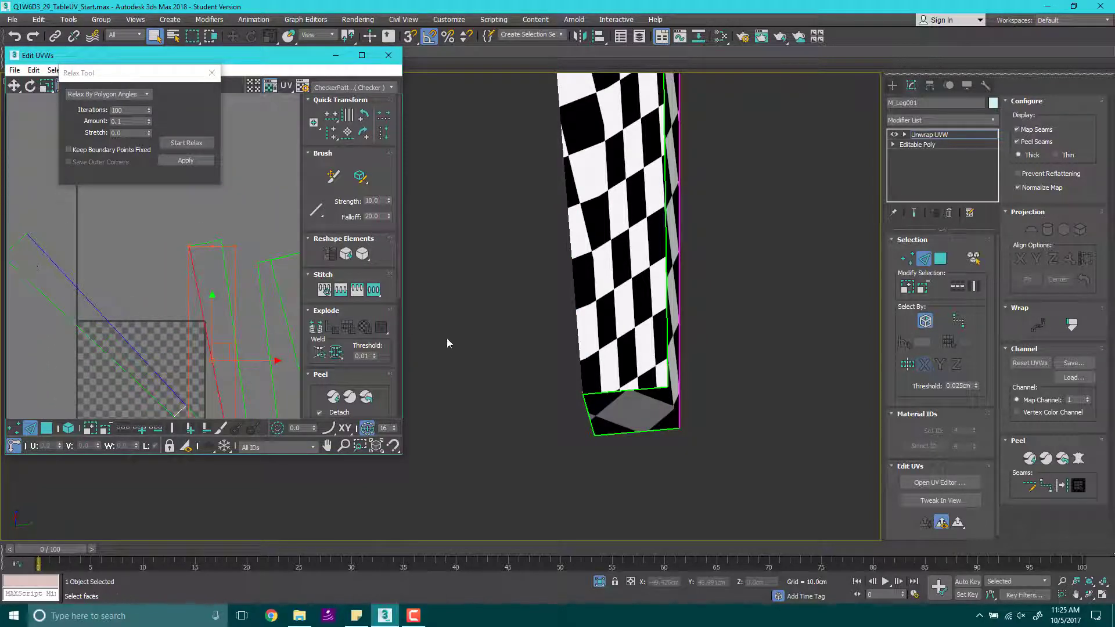
pyautogui.click(344, 290)
pyautogui.moveTo(239, 303); pyautogui.dragTo(161, 198, button='middle')
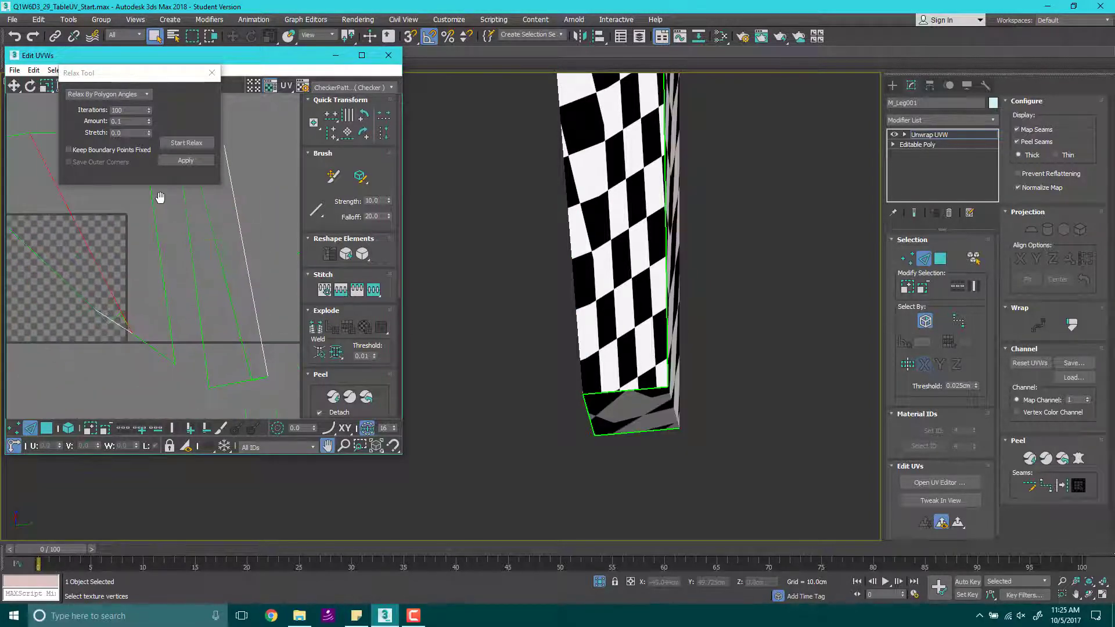
# Step: Find the remaining shared long edge between the leg's side strips and stitch it
pyautogui.click(191, 257)
pyautogui.scroll(-2, 137, 308)
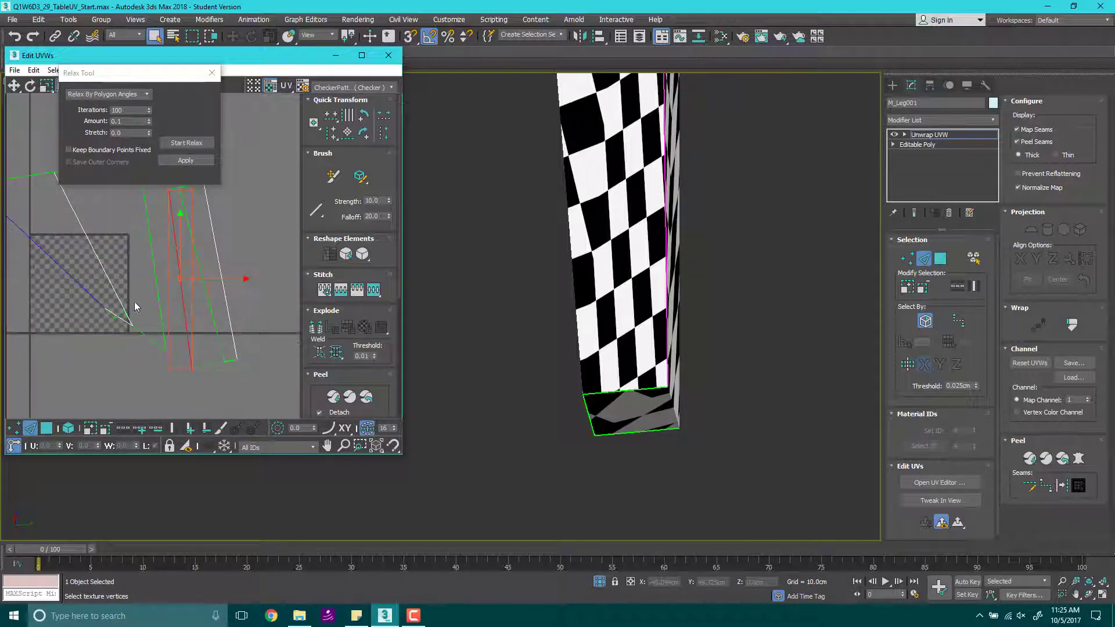
pyautogui.click(220, 266)
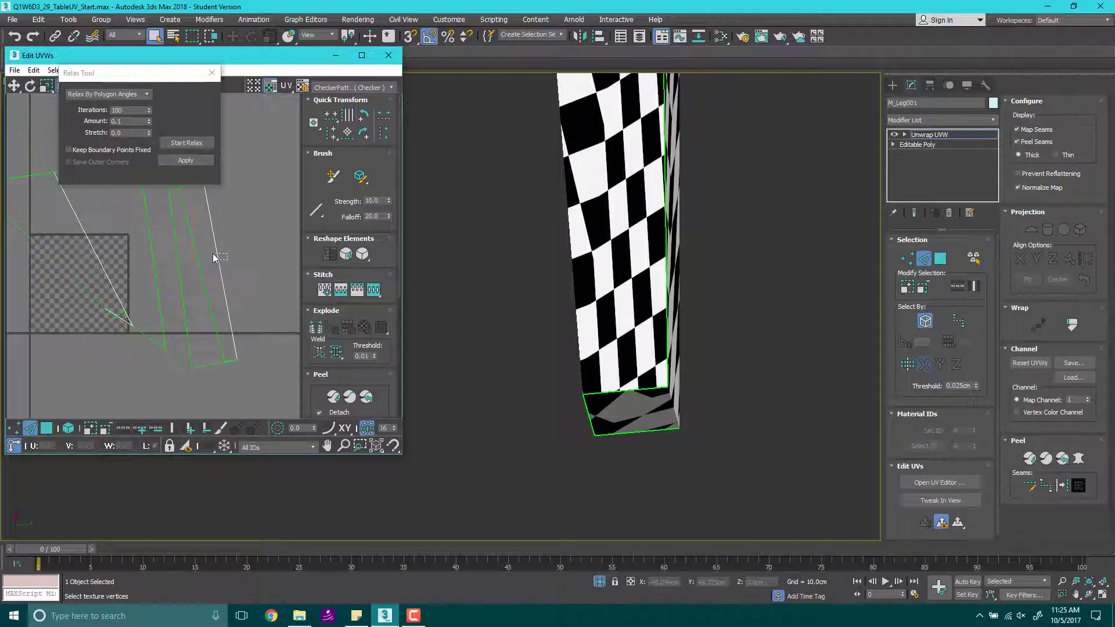
pyautogui.click(218, 257)
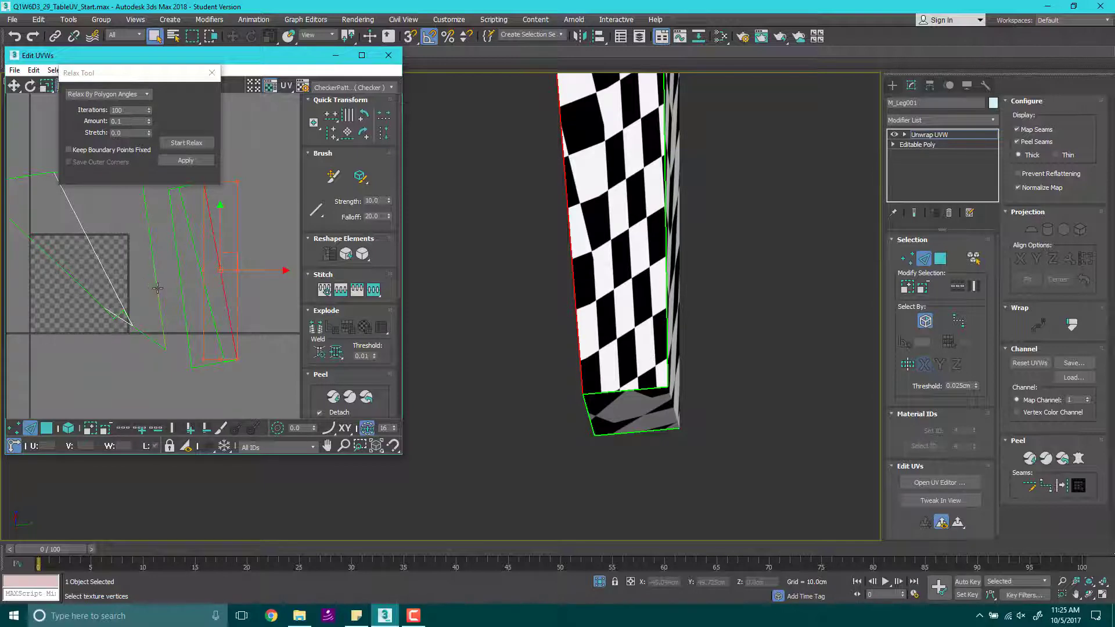
pyautogui.click(158, 288)
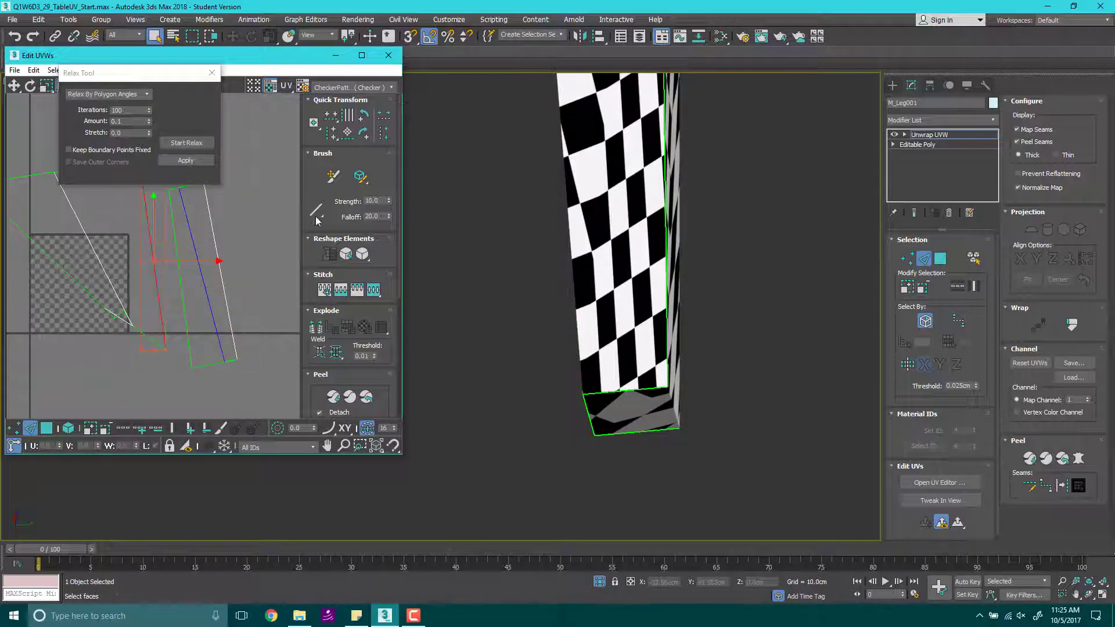
pyautogui.click(357, 291)
# Step: Select all UV faces of the leg and relax them by polygon angles into one flat shell
pyautogui.scroll(-2, 224, 313)
pyautogui.scroll(-2, 200, 321)
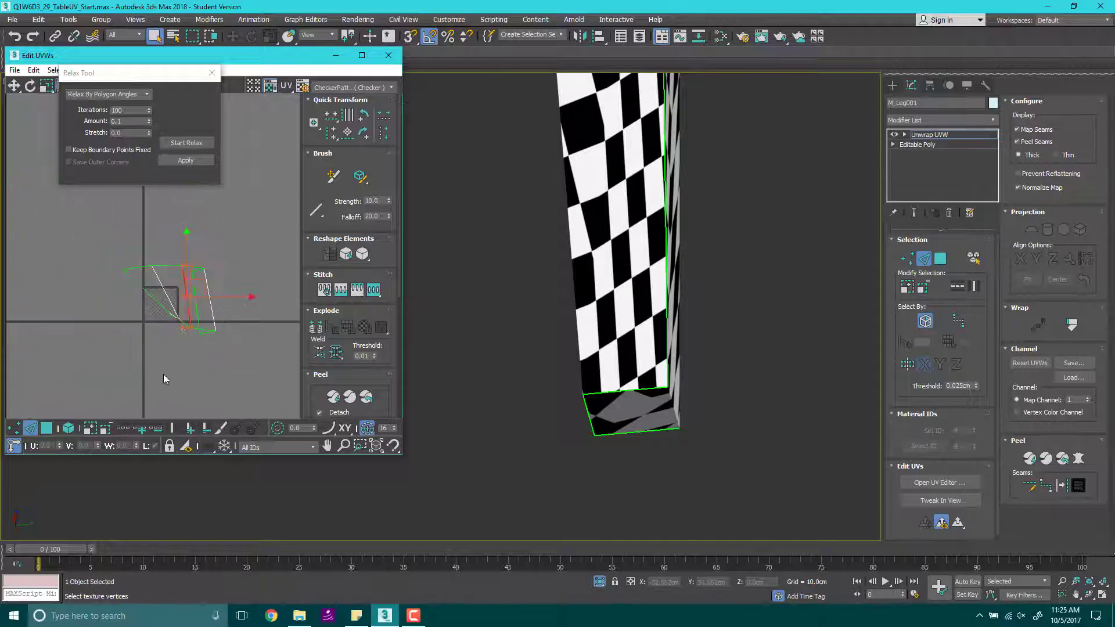
pyautogui.press('3')
pyautogui.hotkey('ctrl', 'a')
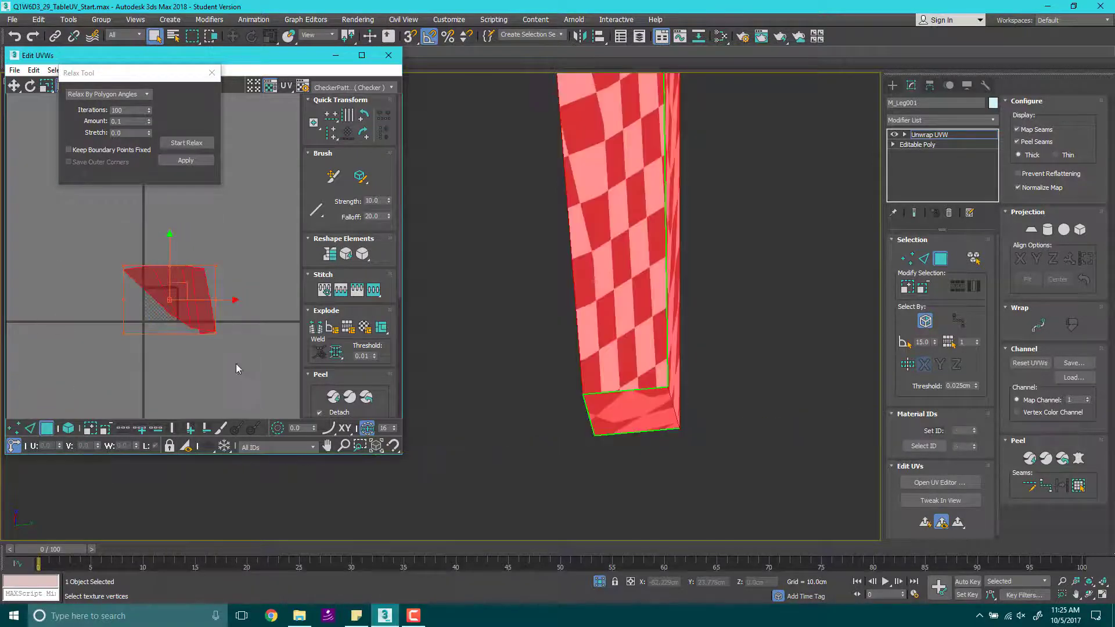
pyautogui.click(187, 142)
pyautogui.scroll(2, 232, 347)
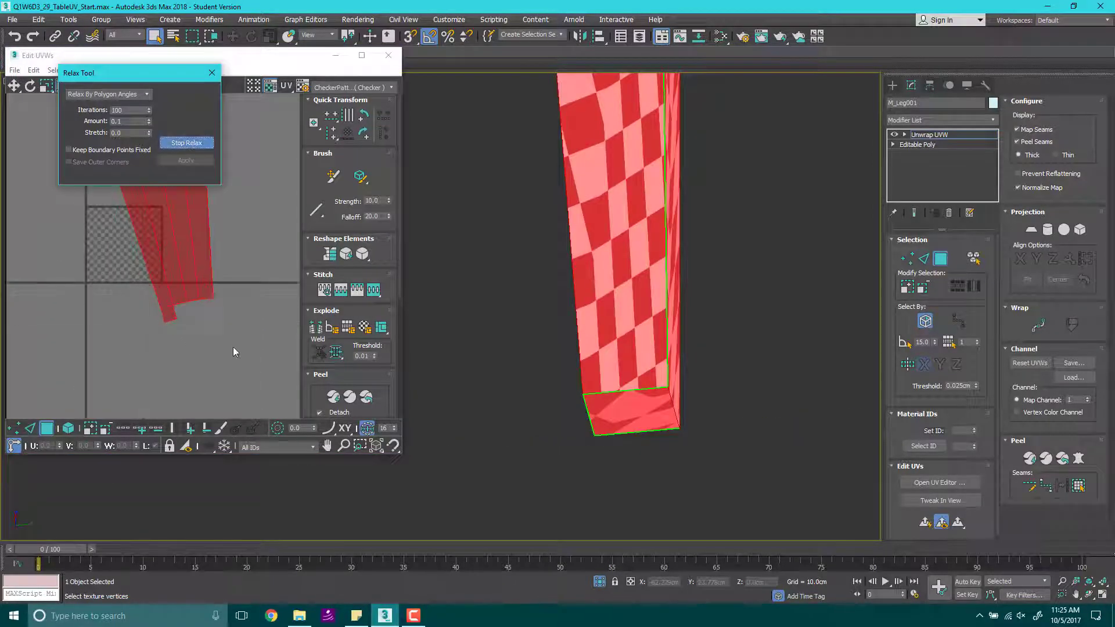
pyautogui.click(261, 360)
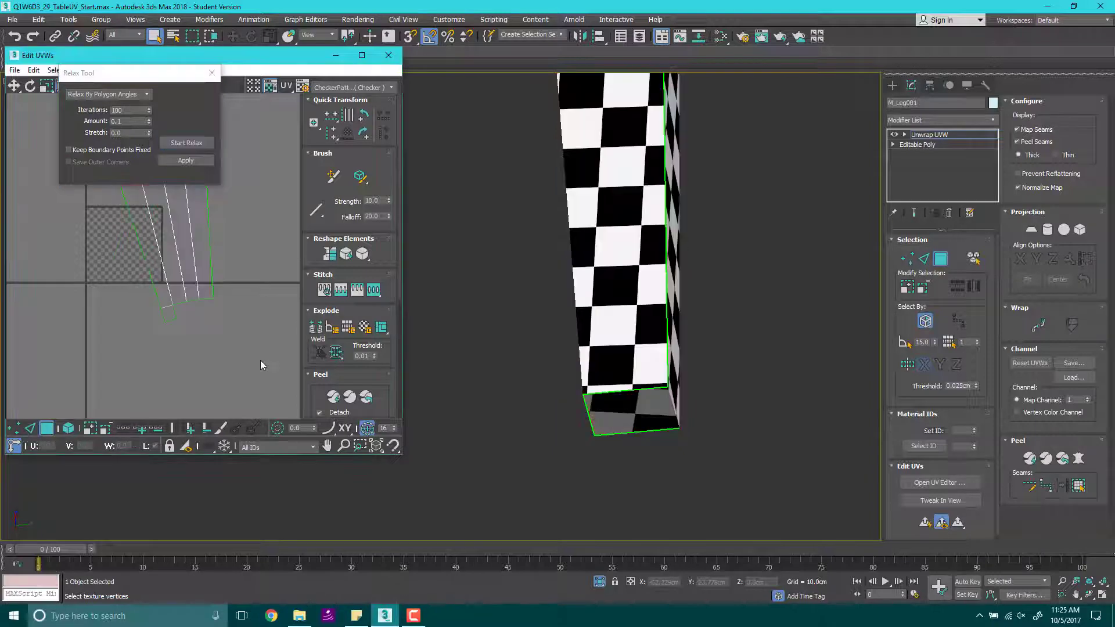
# Step: Rotate the whole leg shell upright, scale it down and place it over the checkered UV tile
pyautogui.click(602, 394)
pyautogui.moveTo(190, 324); pyautogui.dragTo(190, 385, button='middle')
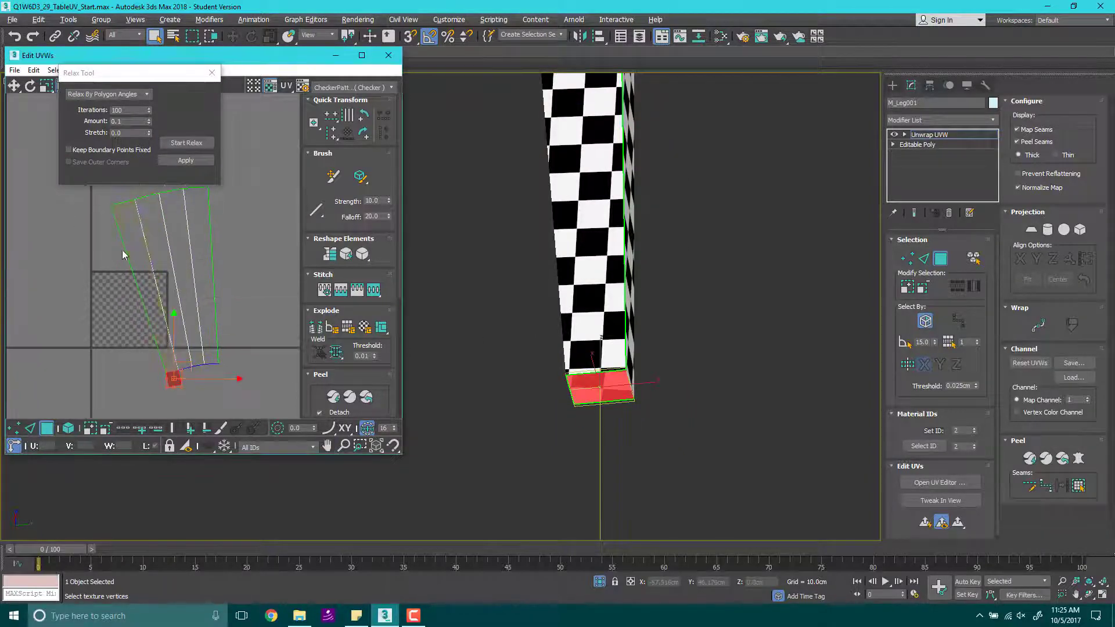
pyautogui.scroll(-2, 127, 257)
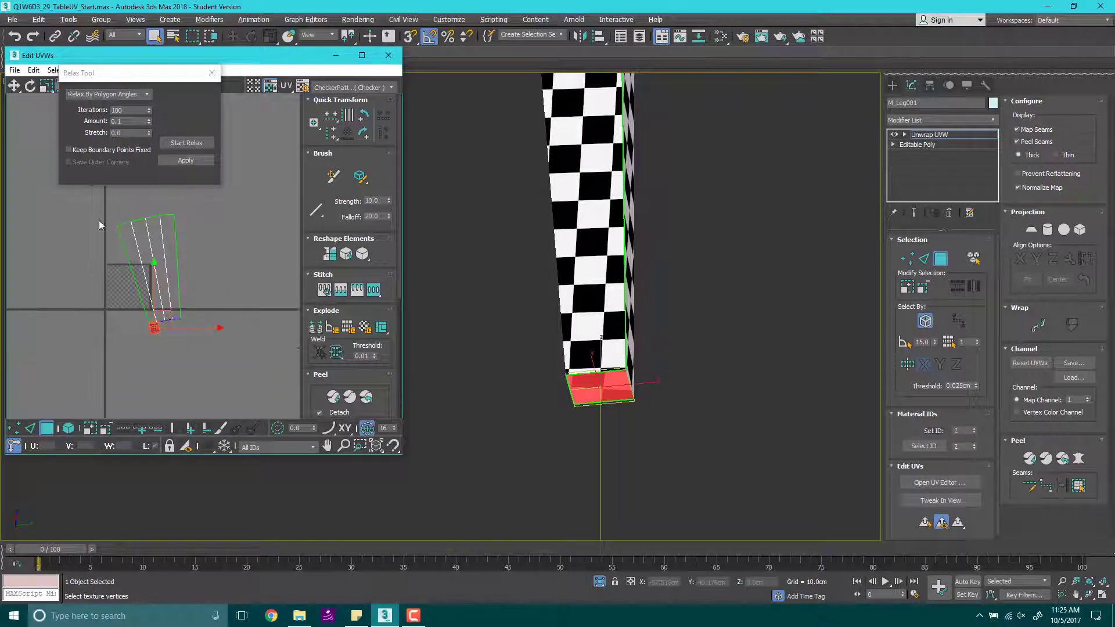
pyautogui.hotkey('ctrl', 'a')
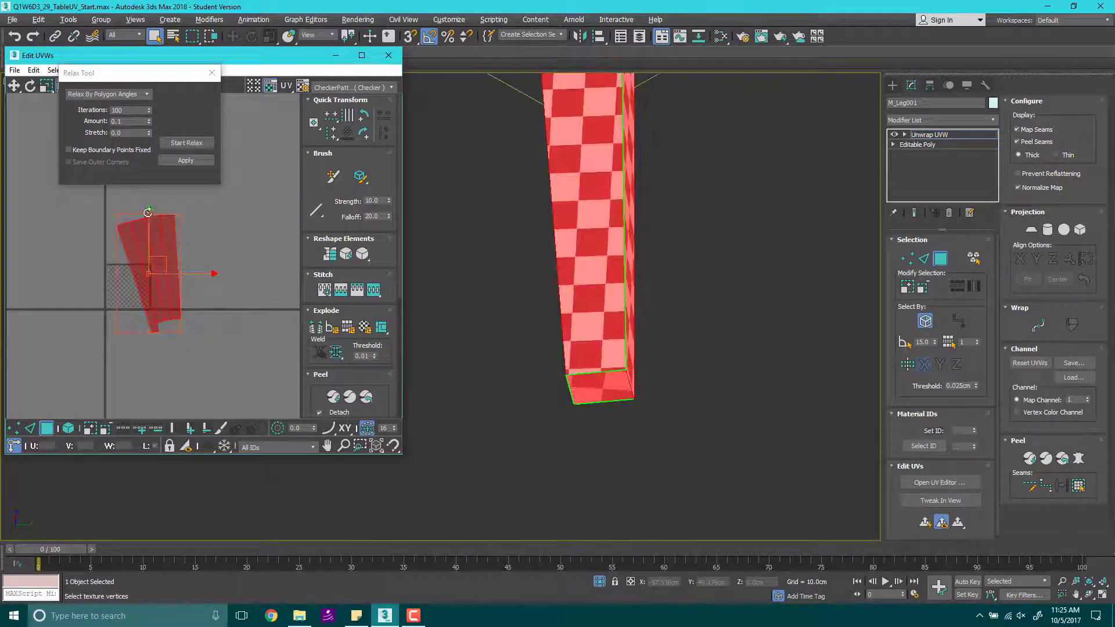
pyautogui.moveTo(152, 213); pyautogui.dragTo(186, 214)
pyautogui.keyDown('ctrl'); pyautogui.moveTo(154, 254); pyautogui.dragTo(145, 280); pyautogui.keyUp('ctrl')
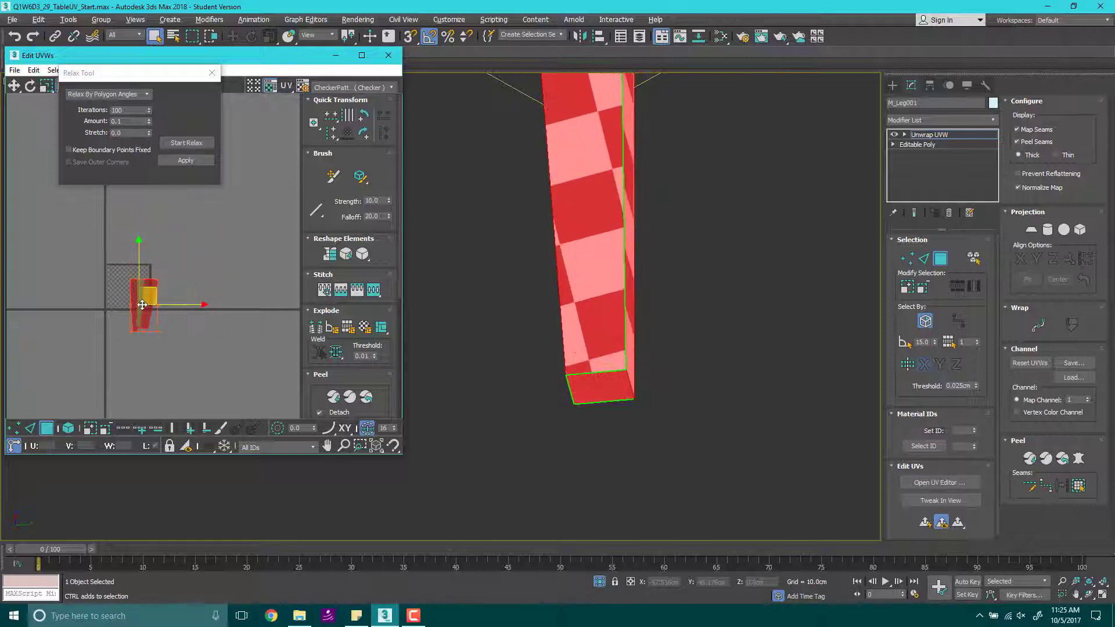
pyautogui.scroll(5, 142, 304)
pyautogui.moveTo(132, 233); pyautogui.dragTo(116, 188)
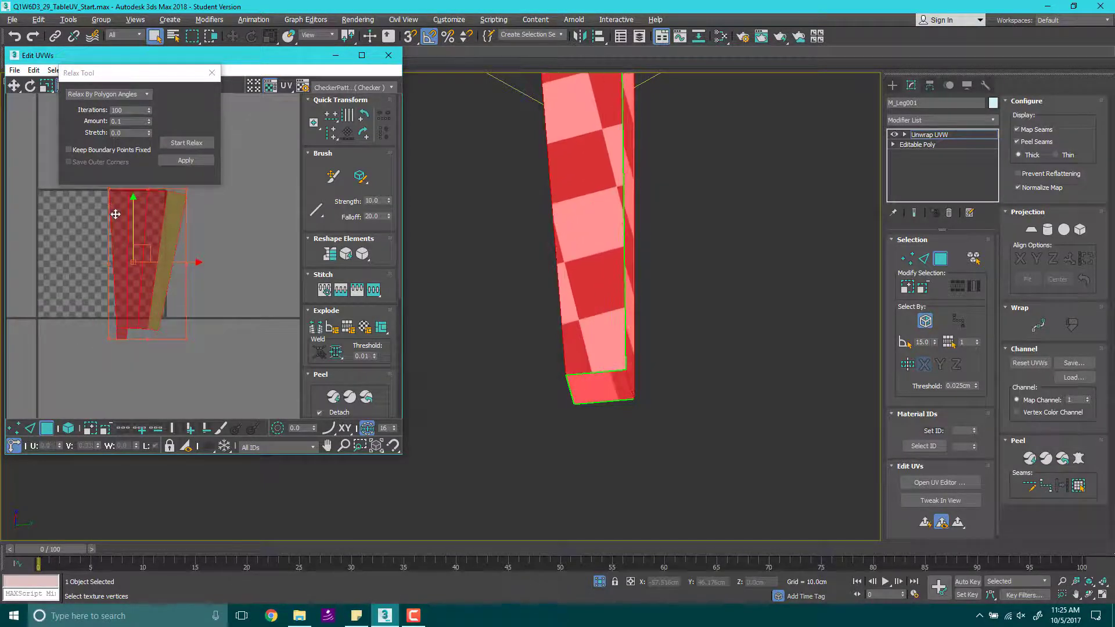
# Step: Apply the relax once more to the leg's UVs, then close the Relax Tool and the UV editor
pyautogui.click(187, 162)
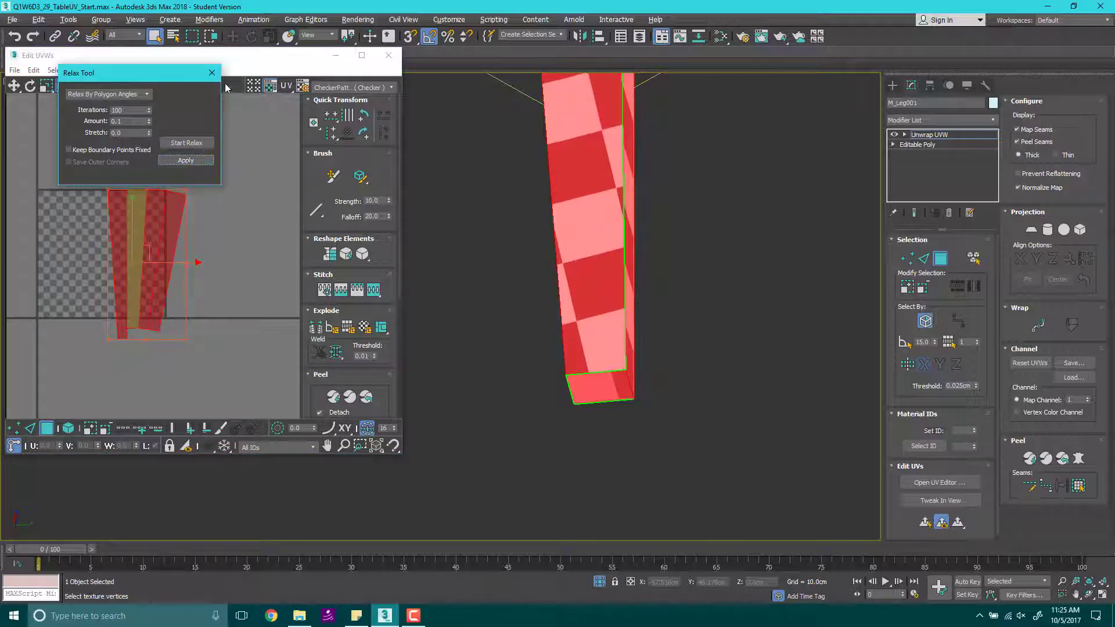
pyautogui.click(212, 73)
pyautogui.scroll(-2, 227, 284)
pyautogui.scroll(-6, 694, 314)
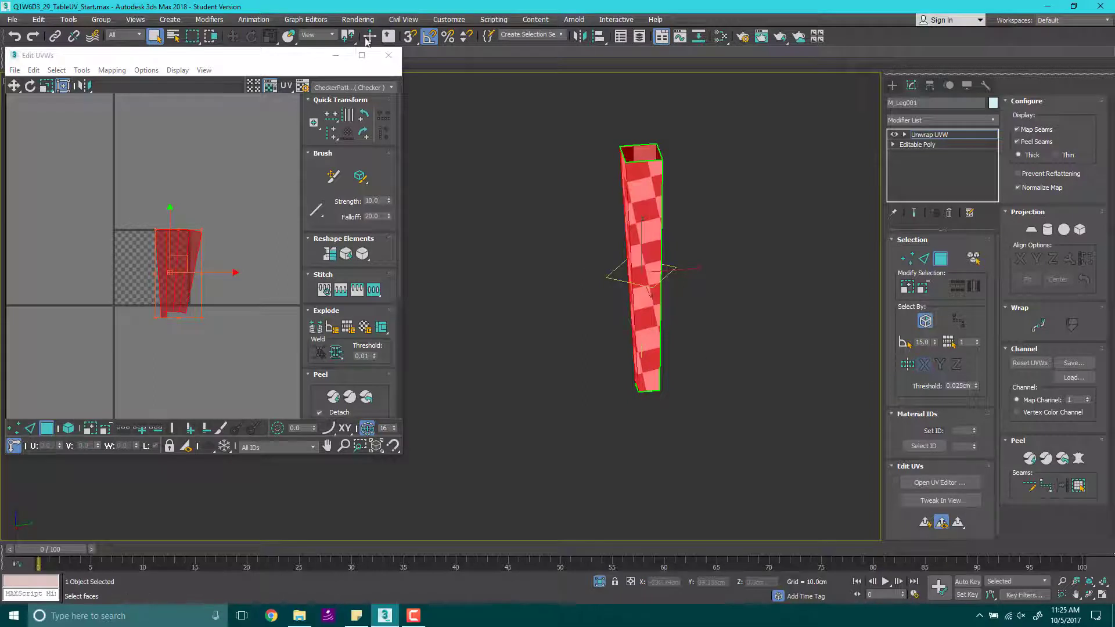
pyautogui.click(388, 55)
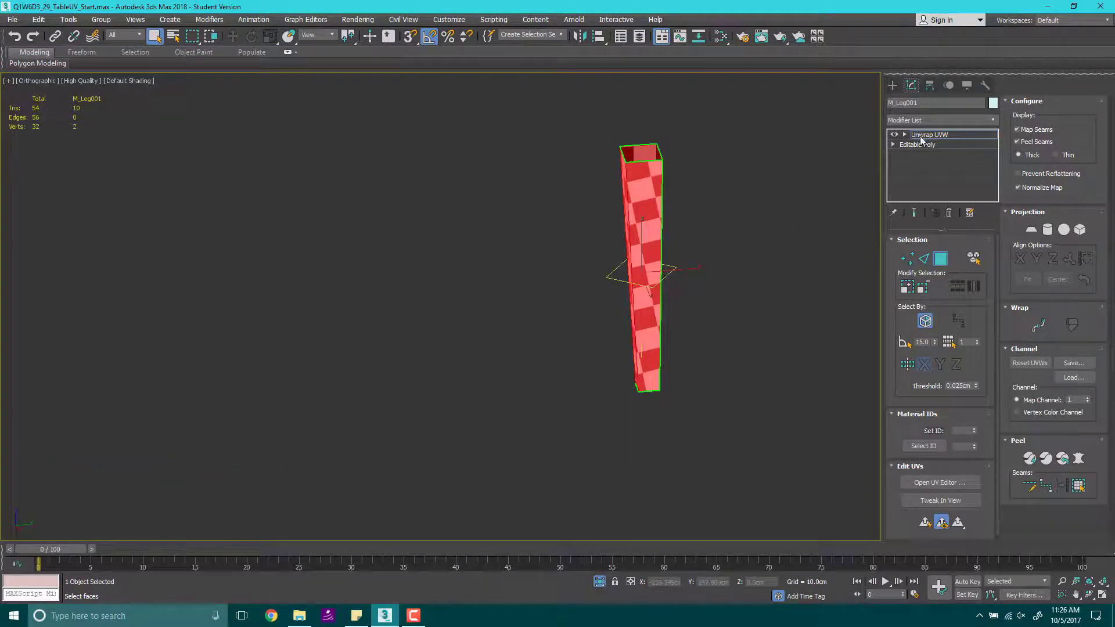
# Step: Leave UV editing of the leg and end isolation to bring back the whole table
pyautogui.click(891, 86)
pyautogui.rightClick(640, 324)
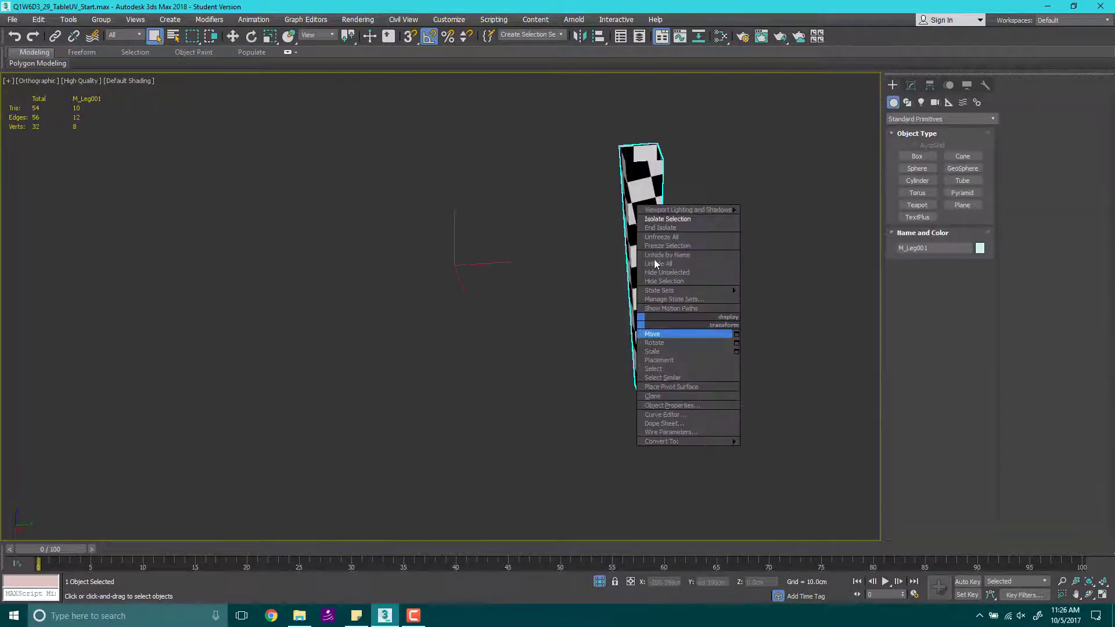
pyautogui.click(674, 224)
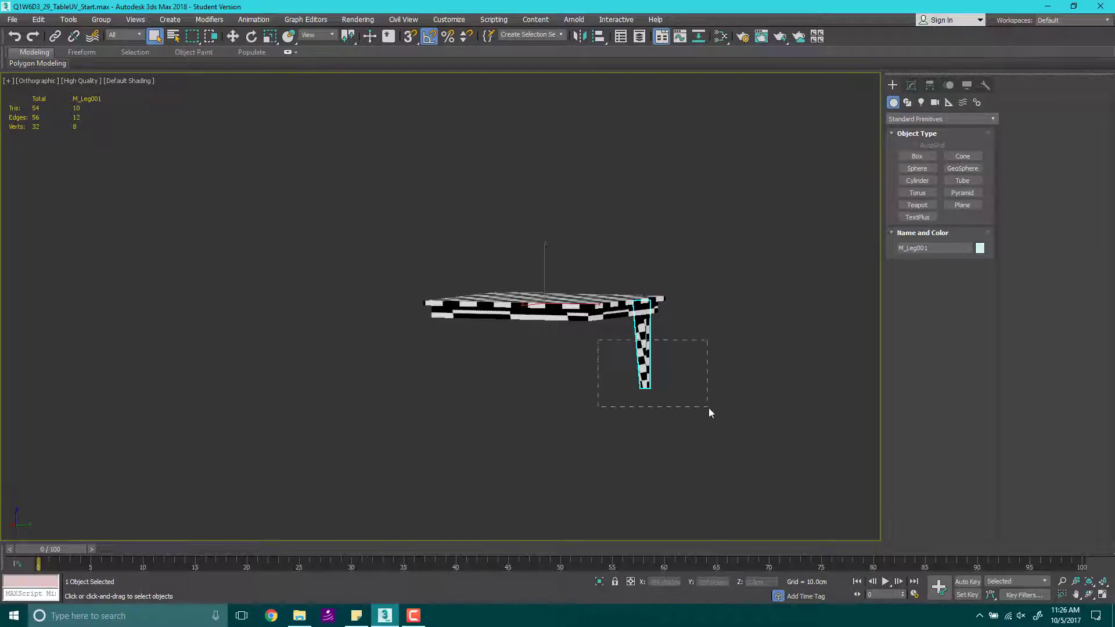
# Step: Rotate-copy the leg by 90 degrees around the table's centre as three instances for the other corners
pyautogui.press('t')
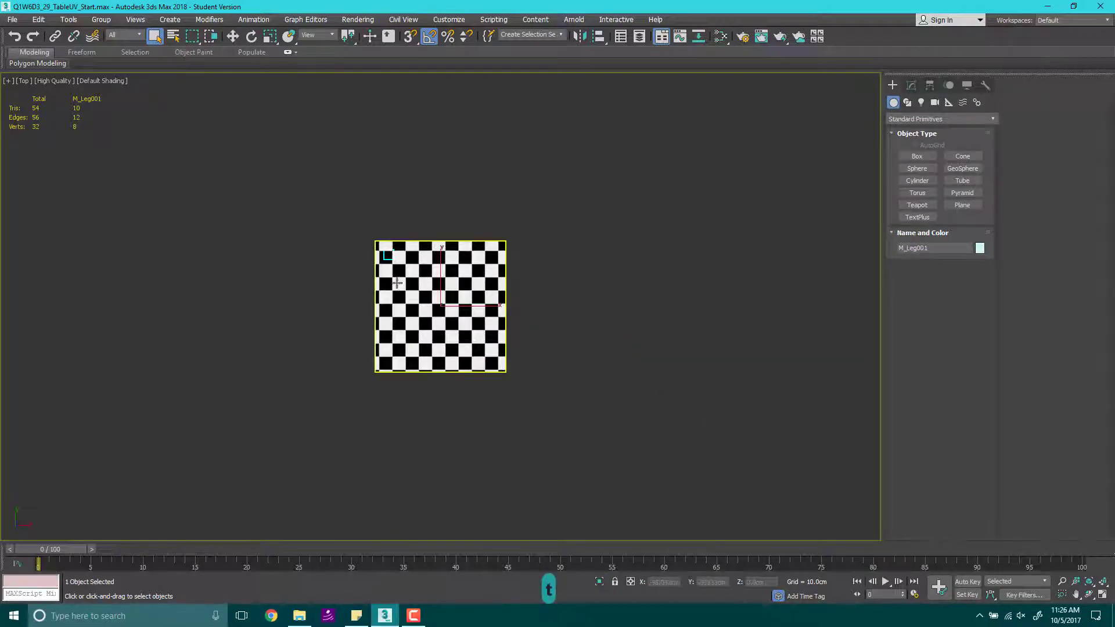
pyautogui.scroll(5, 397, 283)
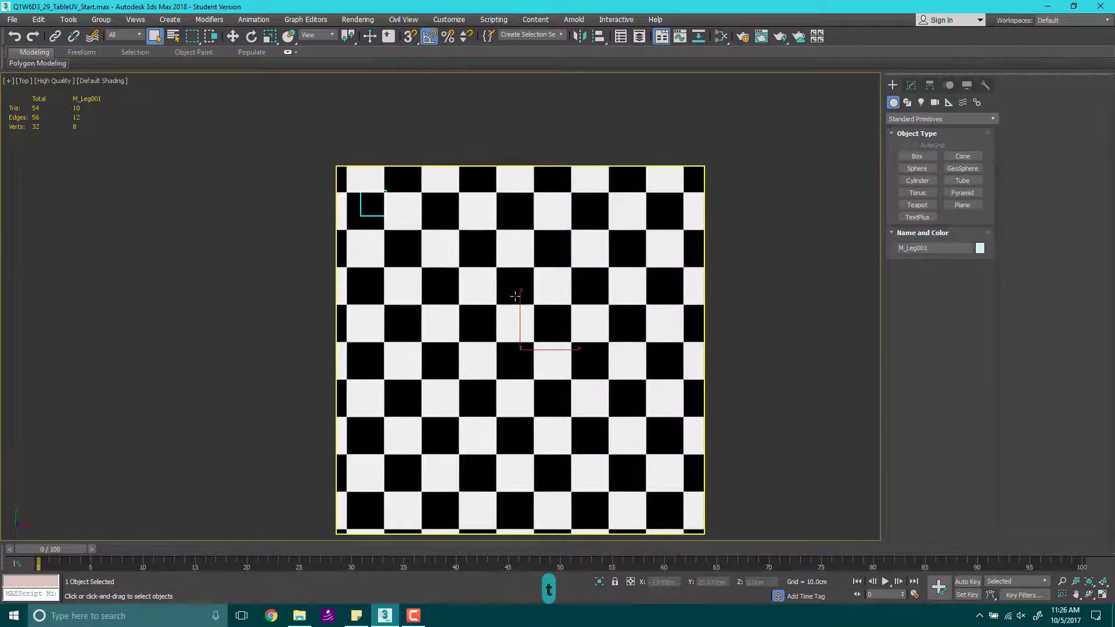
pyautogui.press('e')
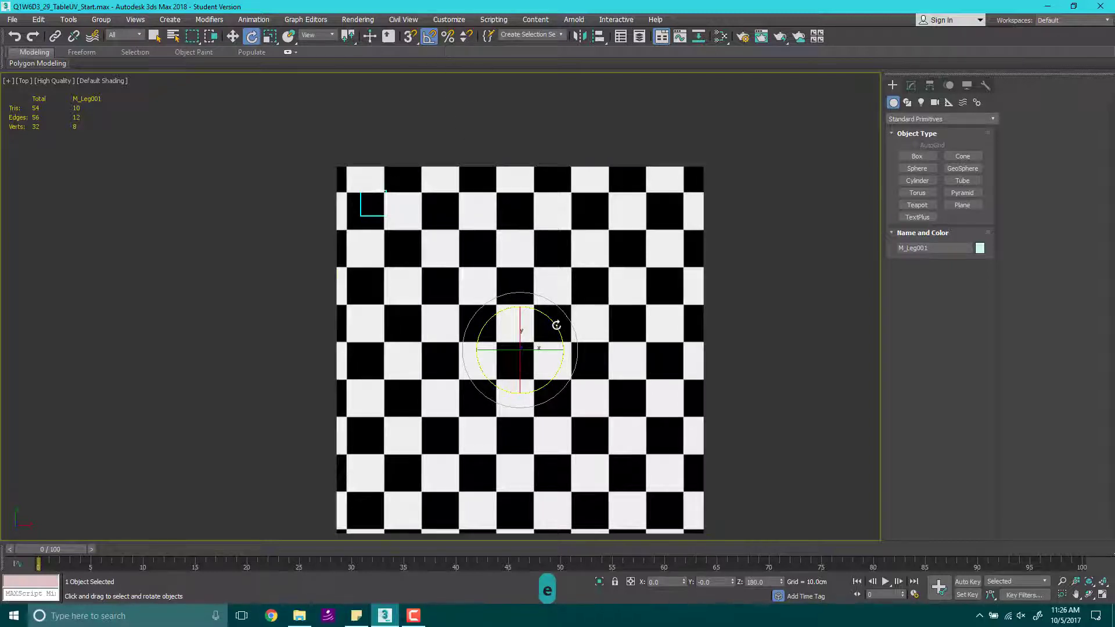
pyautogui.keyDown('shift'); pyautogui.moveTo(548, 319); pyautogui.dragTo(597, 343); pyautogui.keyUp('shift')
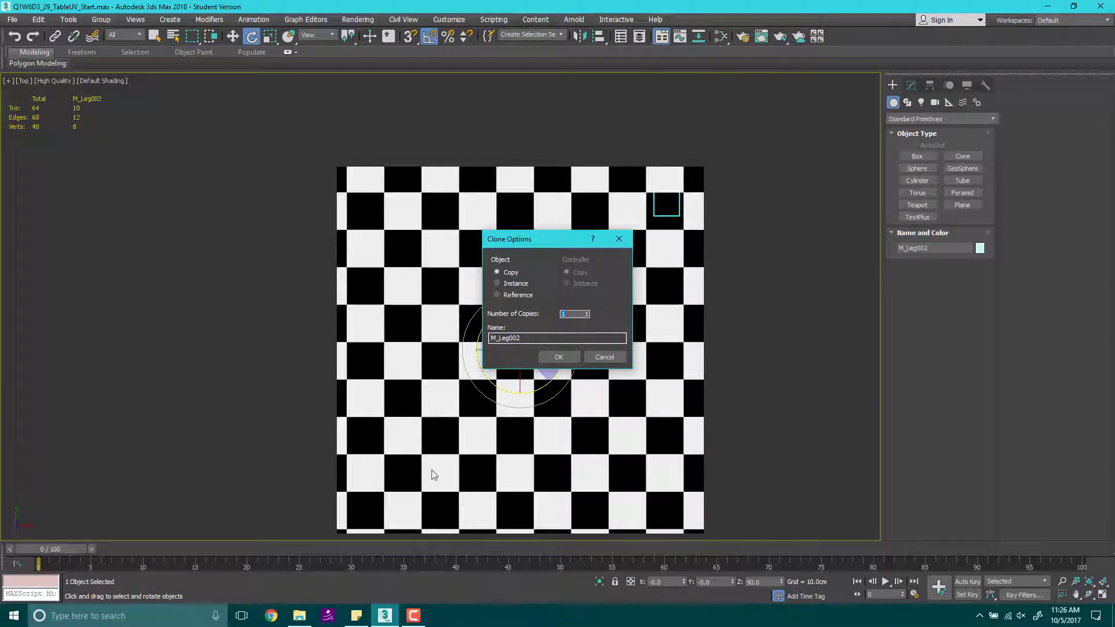
pyautogui.write('3')
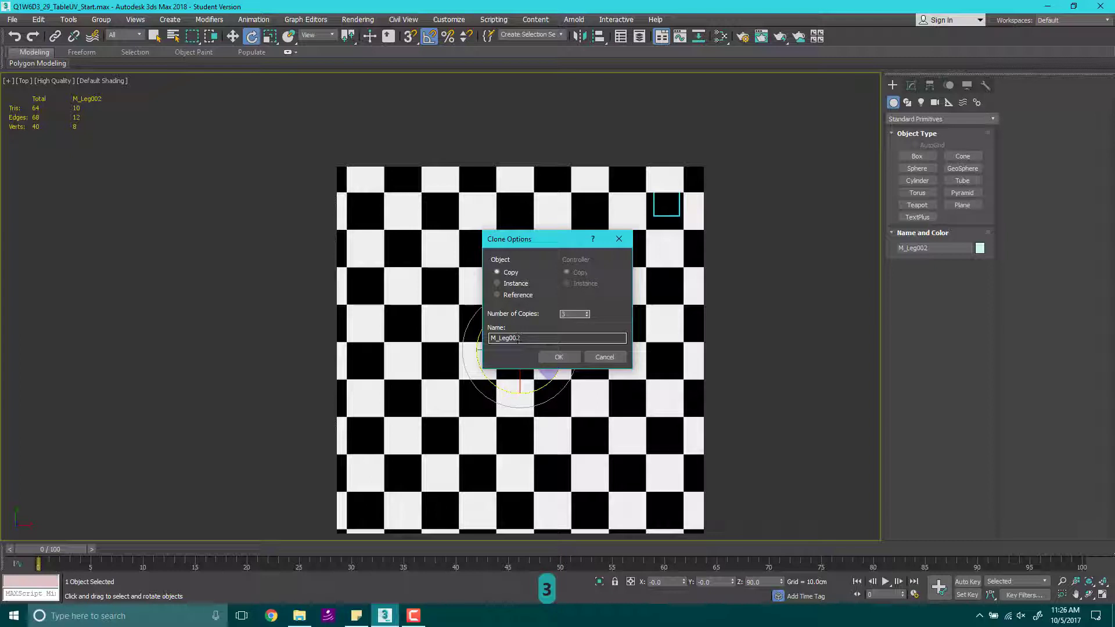
pyautogui.click(517, 338)
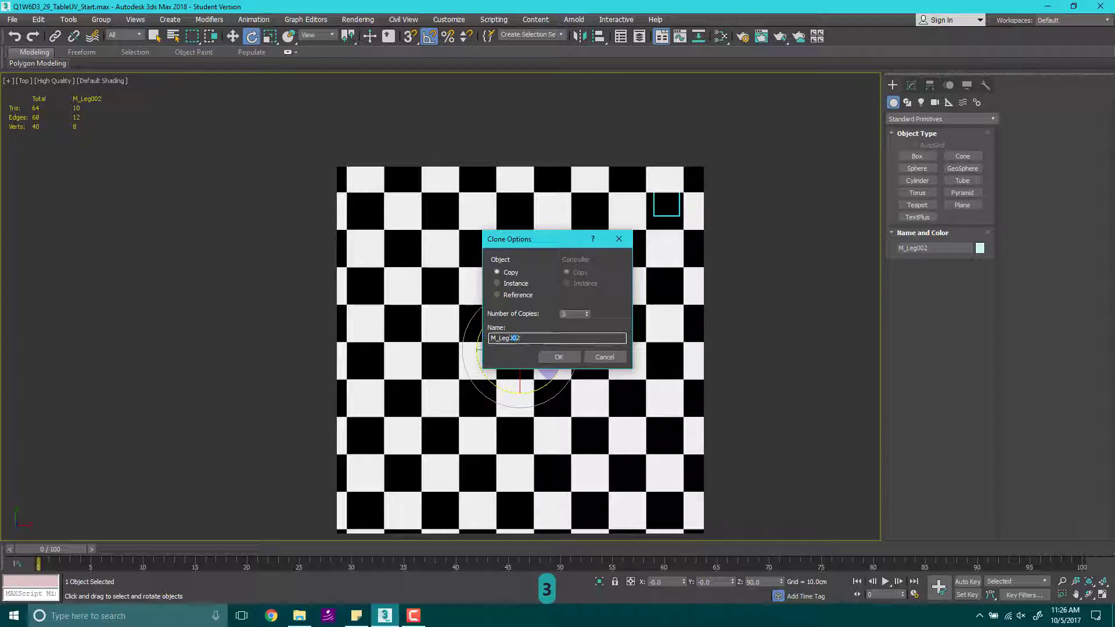
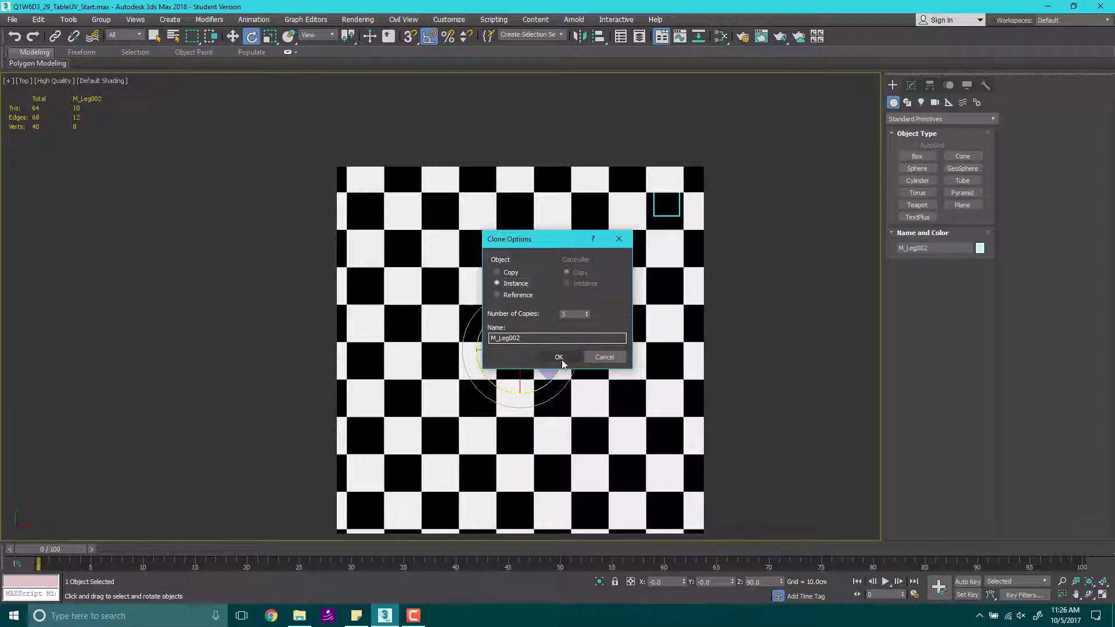
pyautogui.click(559, 360)
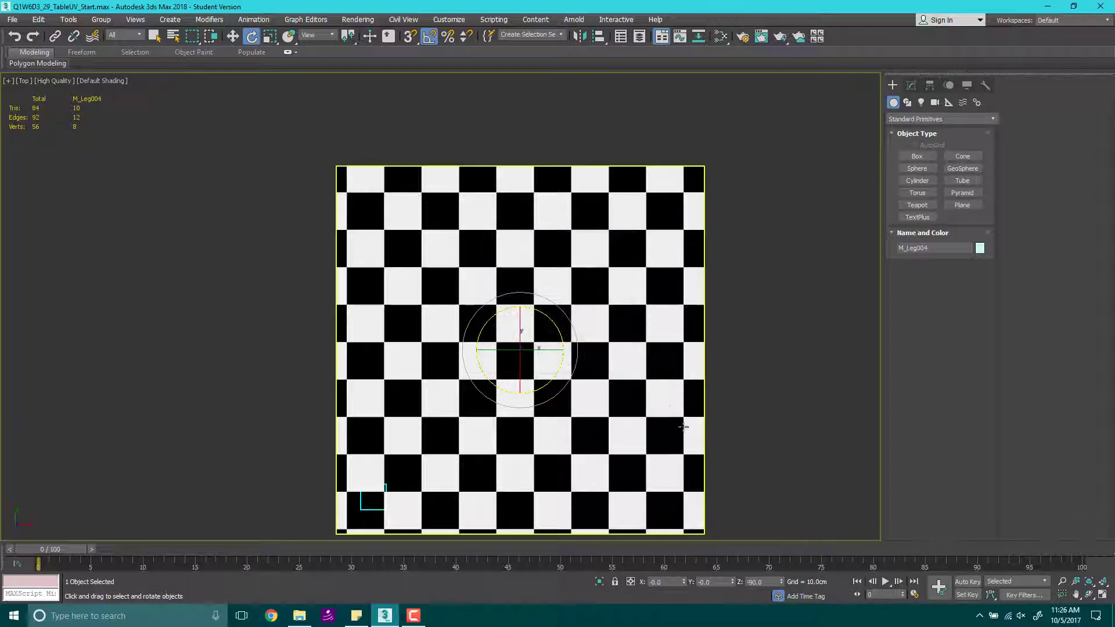
# Step: Select the tabletop and collapse its whole modifier stack to an Editable Poly
pyautogui.moveTo(639, 389)
pyautogui.keyDown('alt'); pyautogui.mouseDown(button='middle')
pyautogui.moveTo(708, 410)
pyautogui.moveTo(740, 328)
pyautogui.moveTo(801, 294)
pyautogui.moveTo(724, 256)
pyautogui.moveTo(643, 279)
pyautogui.mouseUp(button='middle'); pyautogui.keyUp('alt')
pyautogui.keyDown('alt'); pyautogui.moveTo(626, 360); pyautogui.dragTo(638, 326, button='middle'); pyautogui.keyUp('alt')
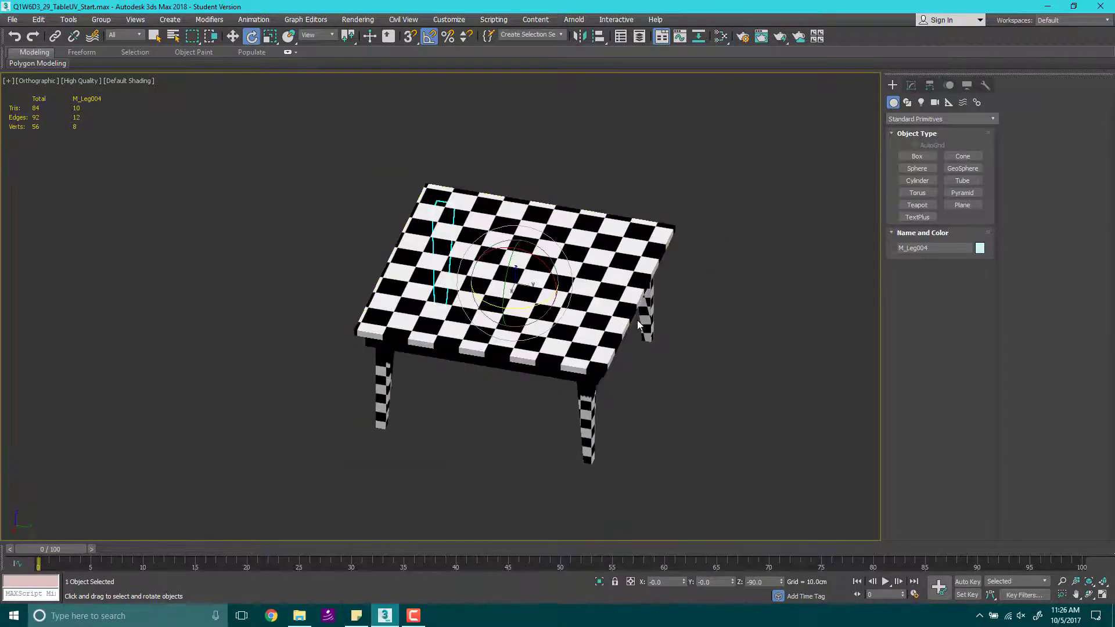
pyautogui.click(566, 311)
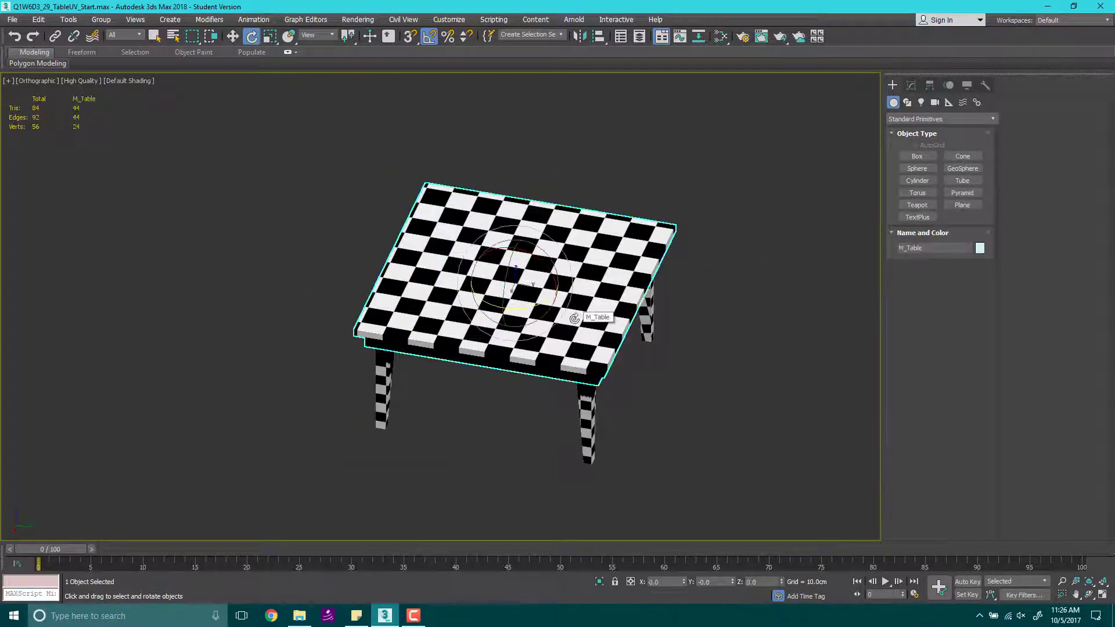
pyautogui.click(911, 87)
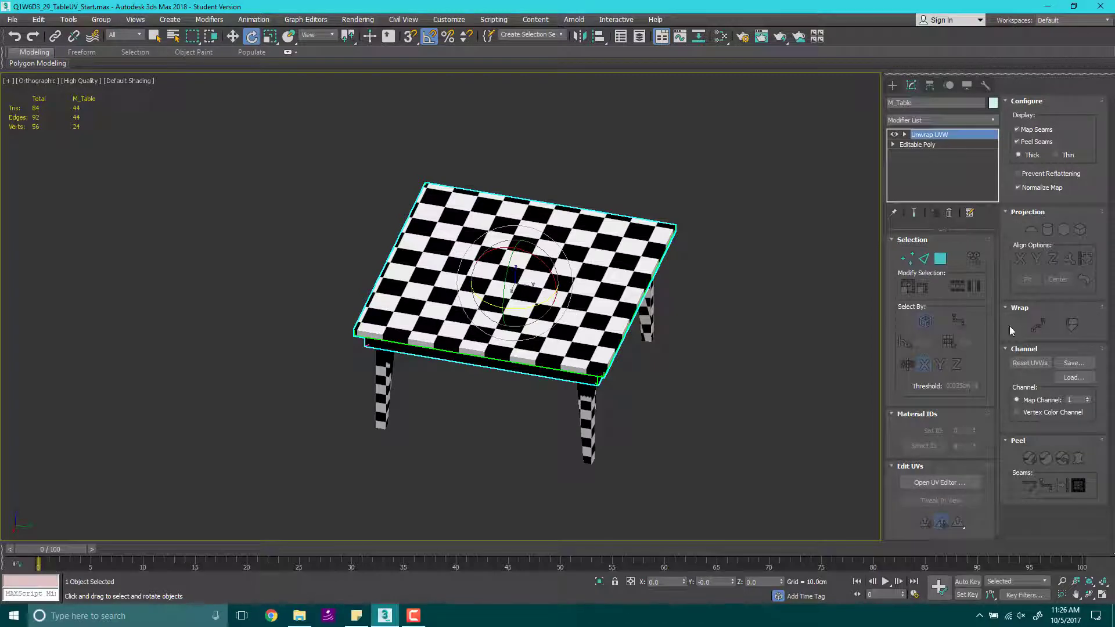
pyautogui.rightClick(947, 150)
pyautogui.click(967, 254)
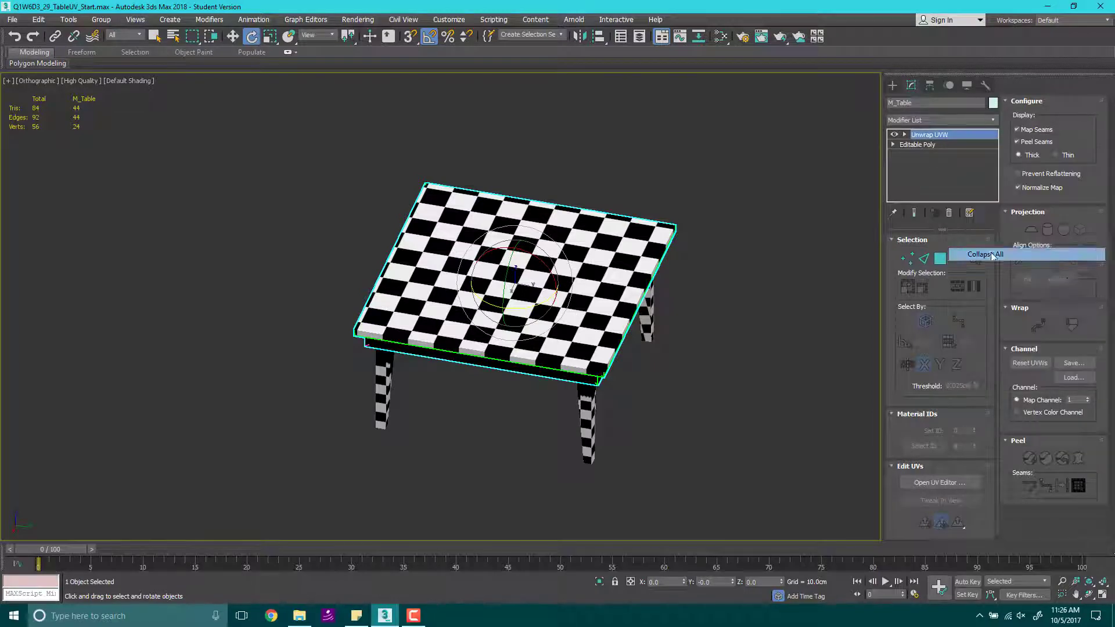
pyautogui.click(613, 343)
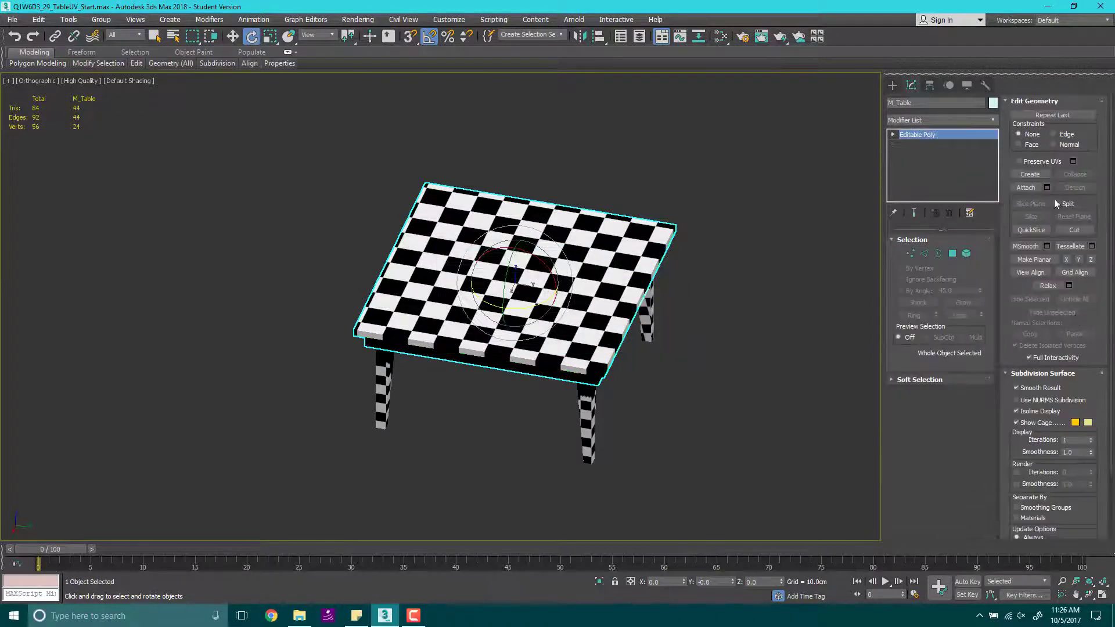
# Step: Attach all four legs to the tabletop so the table is a single mesh
pyautogui.click(1026, 187)
pyautogui.click(588, 415)
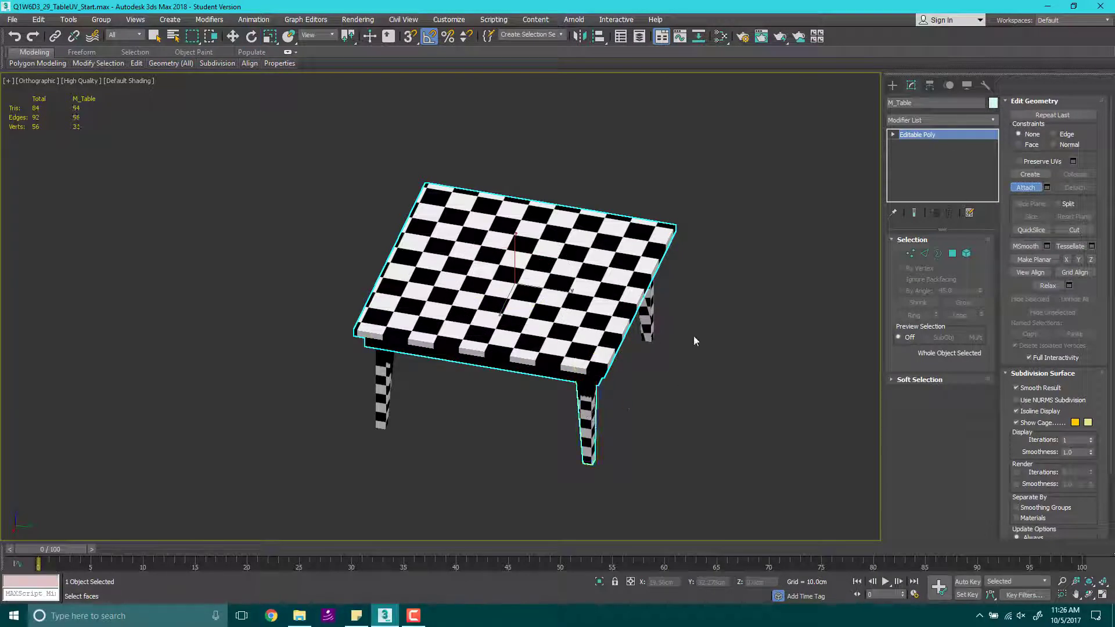
pyautogui.click(651, 317)
pyautogui.keyDown('alt'); pyautogui.moveTo(651, 316); pyautogui.dragTo(573, 428, button='middle'); pyautogui.keyUp('alt')
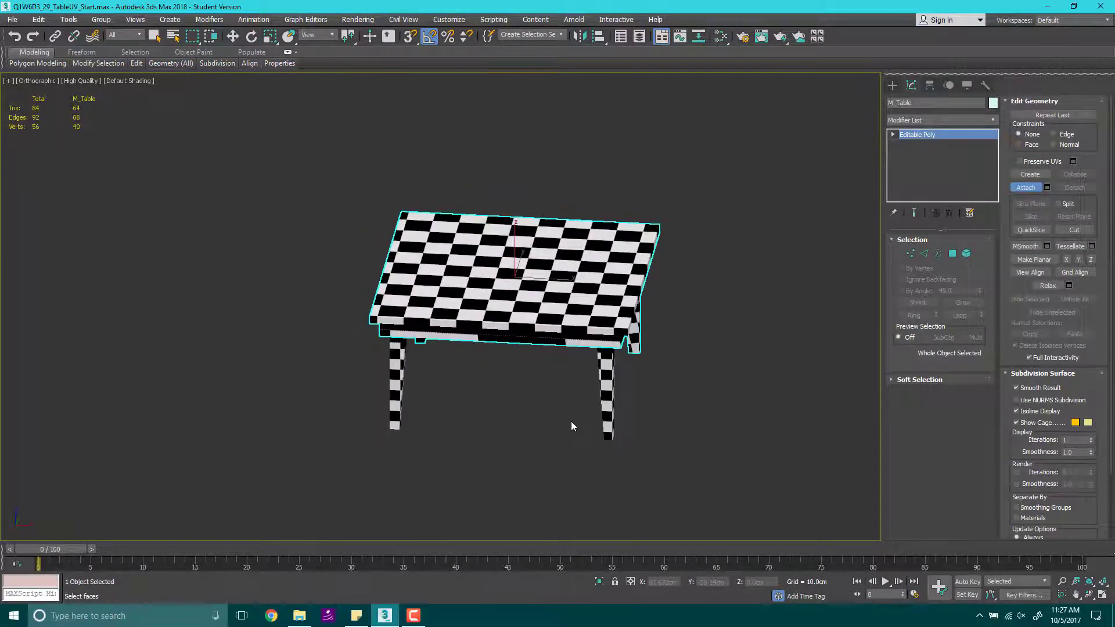
pyautogui.click(610, 416)
pyautogui.click(405, 400)
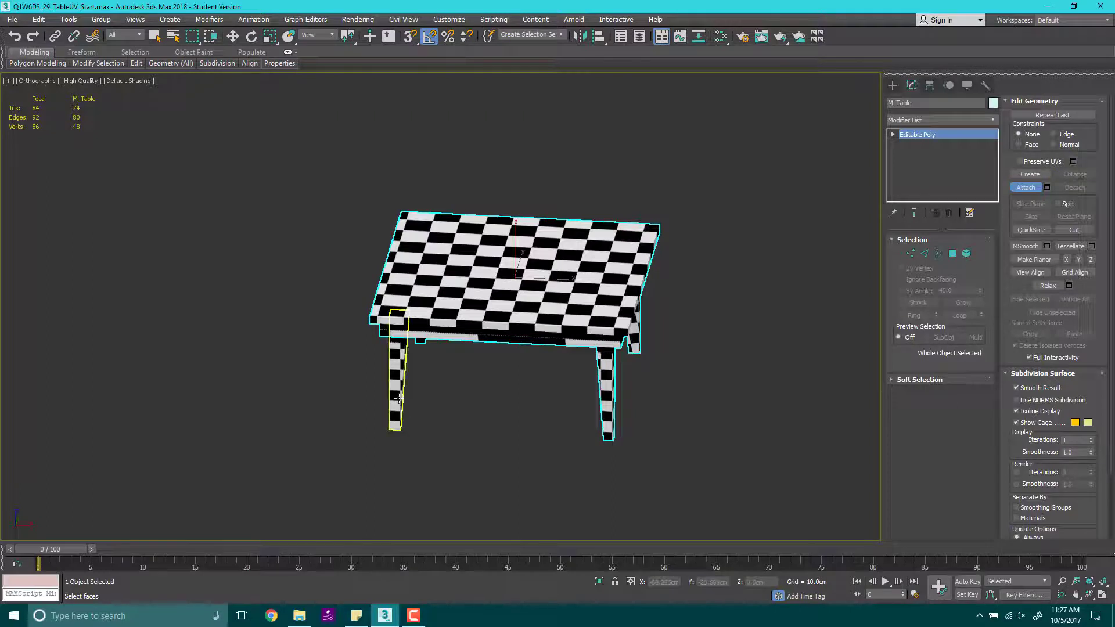
pyautogui.click(1026, 187)
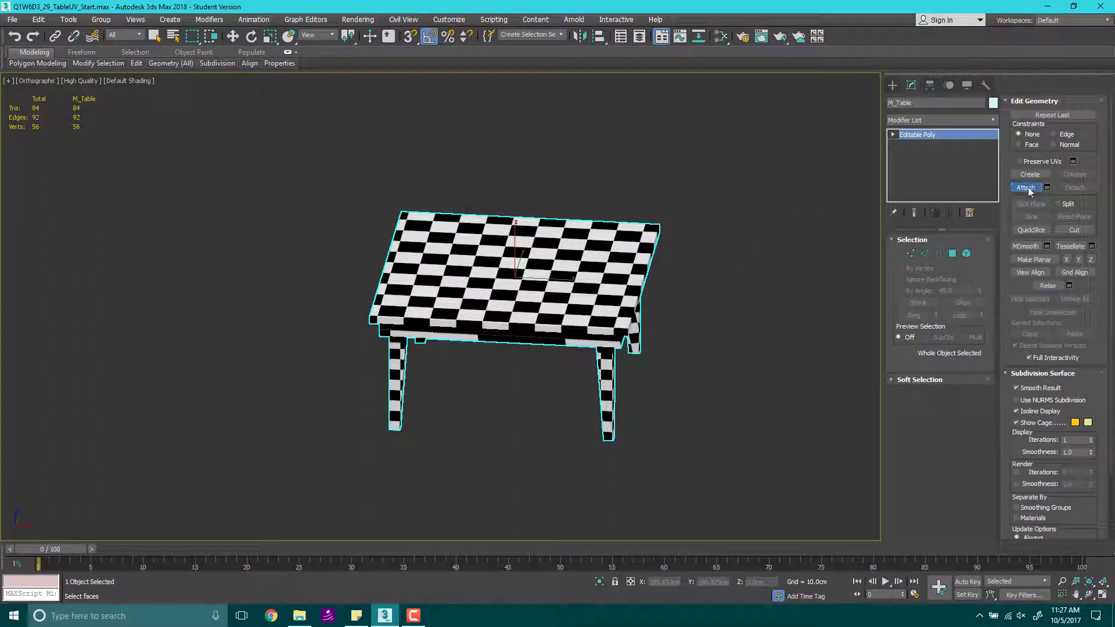
# Step: Add an Unwrap UVW modifier to the combined table and open its UV editor
pyautogui.press('w')
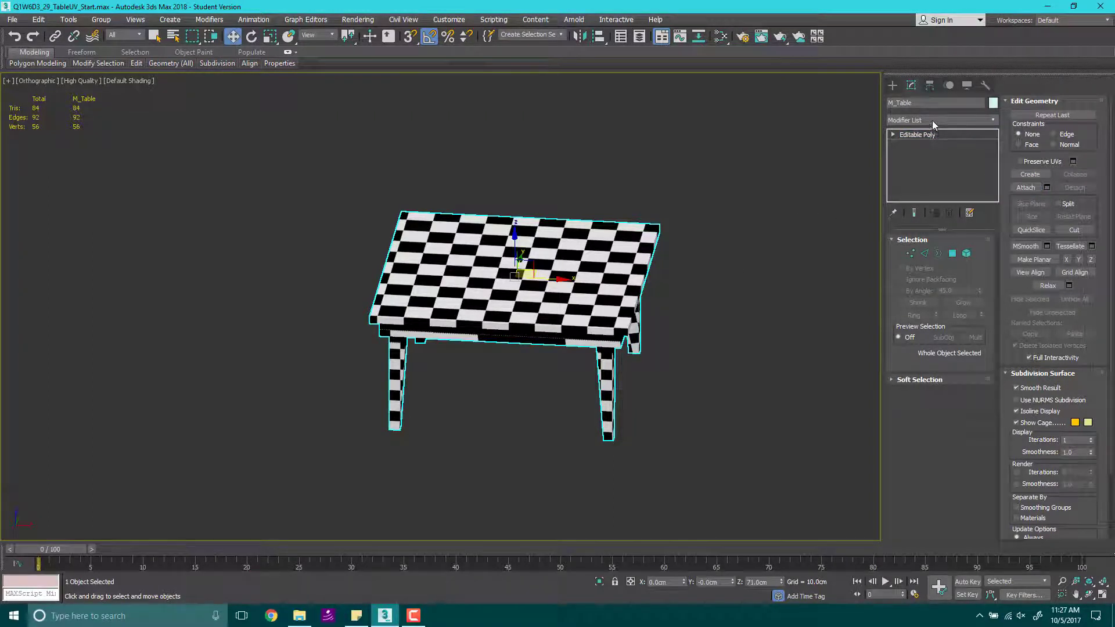
pyautogui.click(934, 120)
pyautogui.write('un')
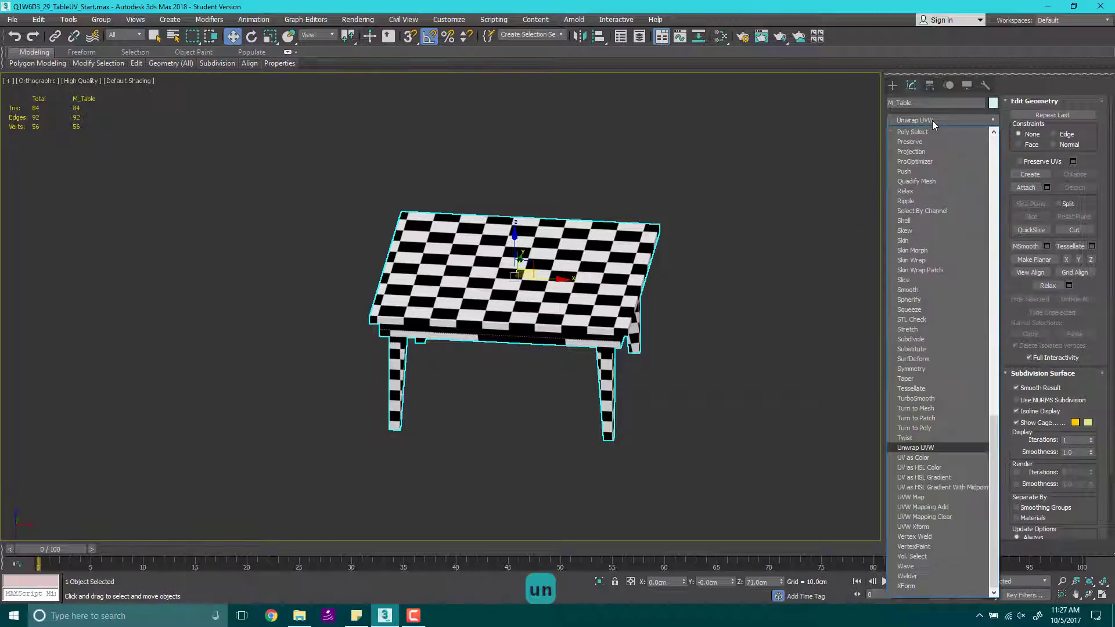
pyautogui.press('Return')
pyautogui.click(756, 447)
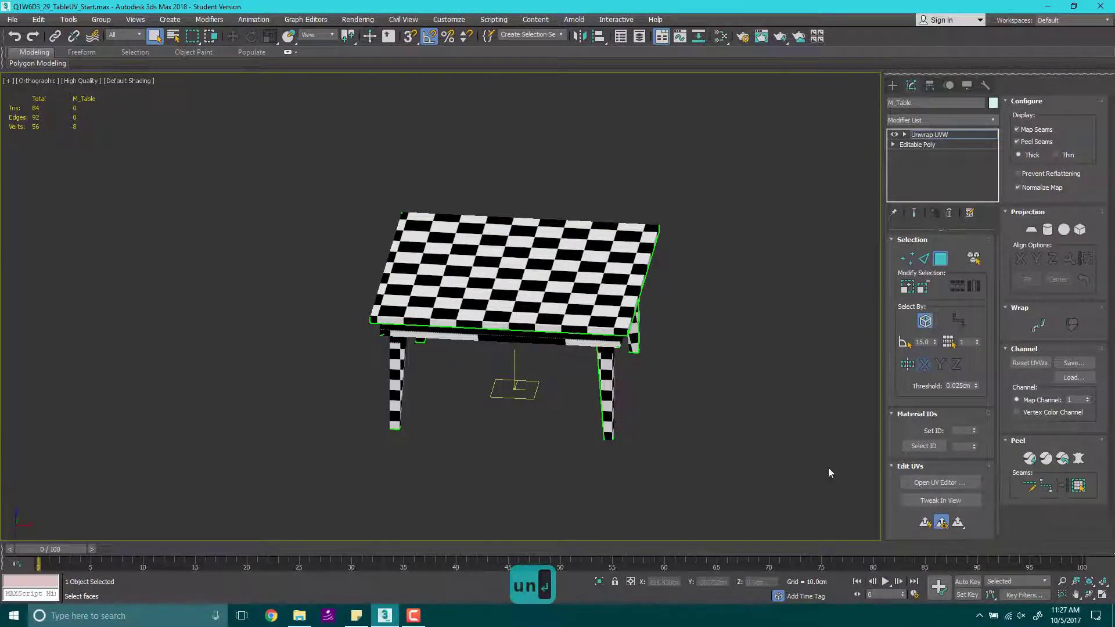
pyautogui.click(939, 483)
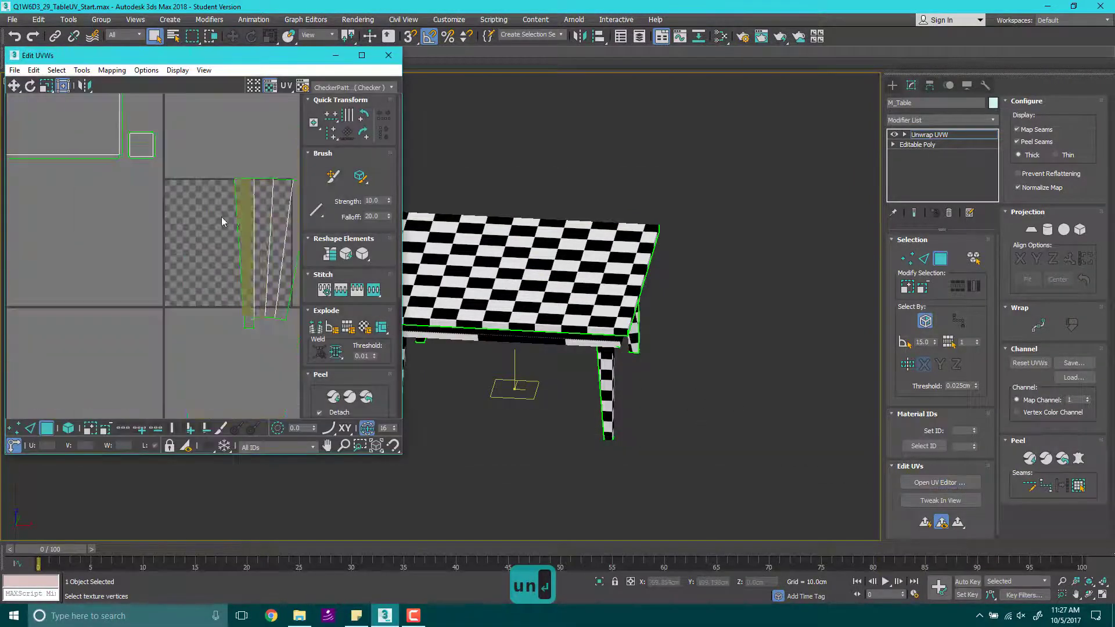
# Step: Select all overlapping leg shells and, in the maximized UV editor, move them off the checkered tile to its upper right
pyautogui.moveTo(222, 190); pyautogui.dragTo(269, 277)
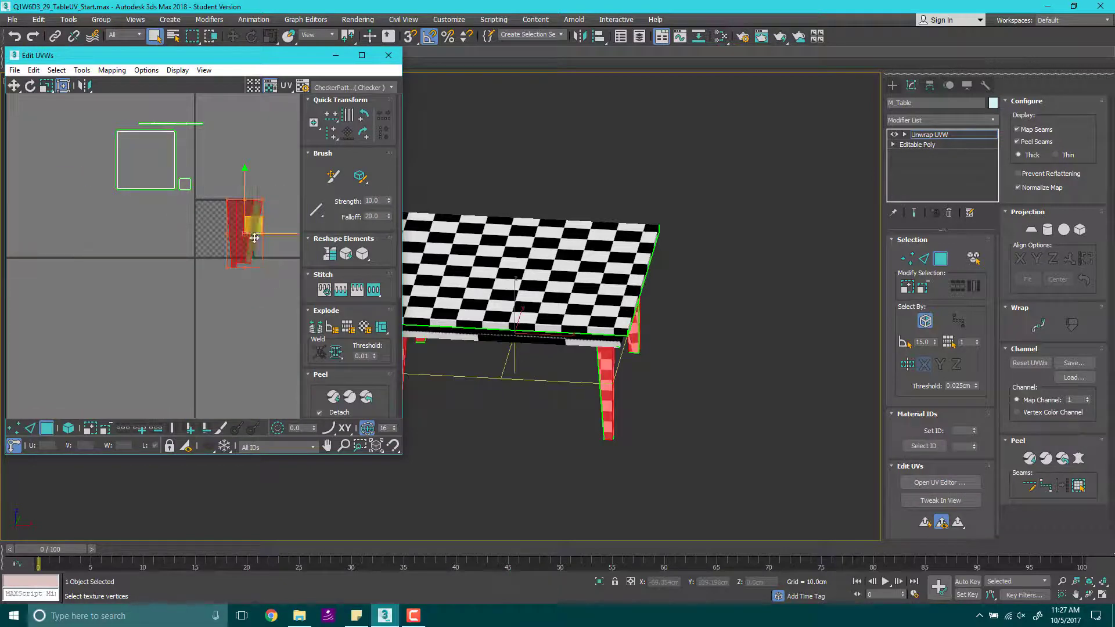
pyautogui.click(362, 56)
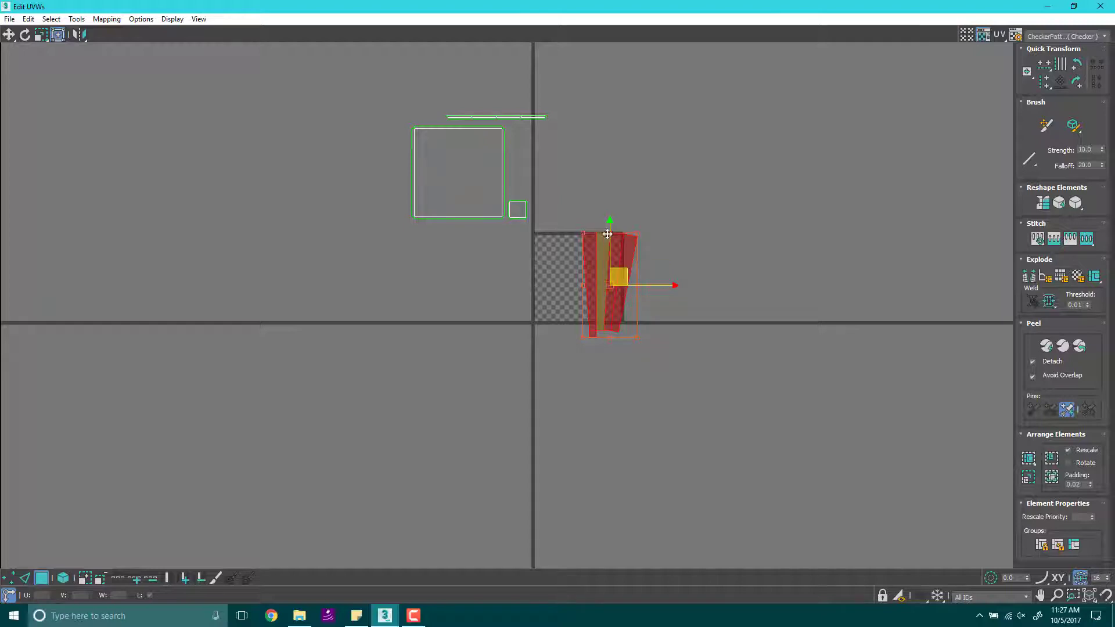
pyautogui.moveTo(610, 285); pyautogui.dragTo(742, 217)
# Step: Select the large tabletop shell as an element and align its lower-left corner with the checkered tile's lower-left corner
pyautogui.moveTo(424, 201); pyautogui.dragTo(426, 205)
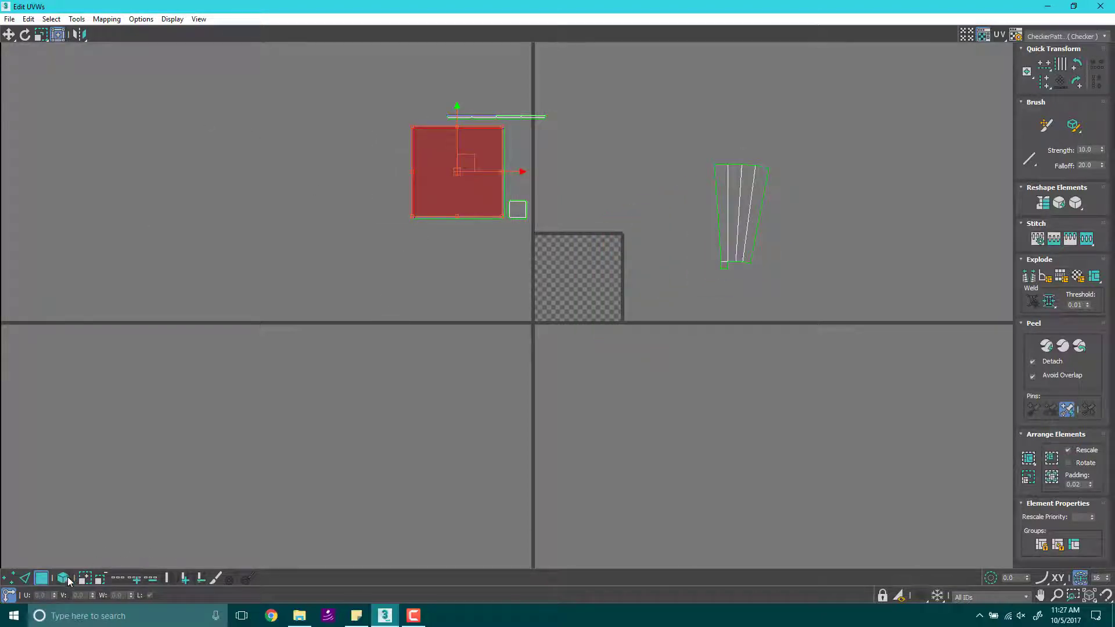
pyautogui.click(64, 578)
pyautogui.click(441, 304)
pyautogui.click(470, 175)
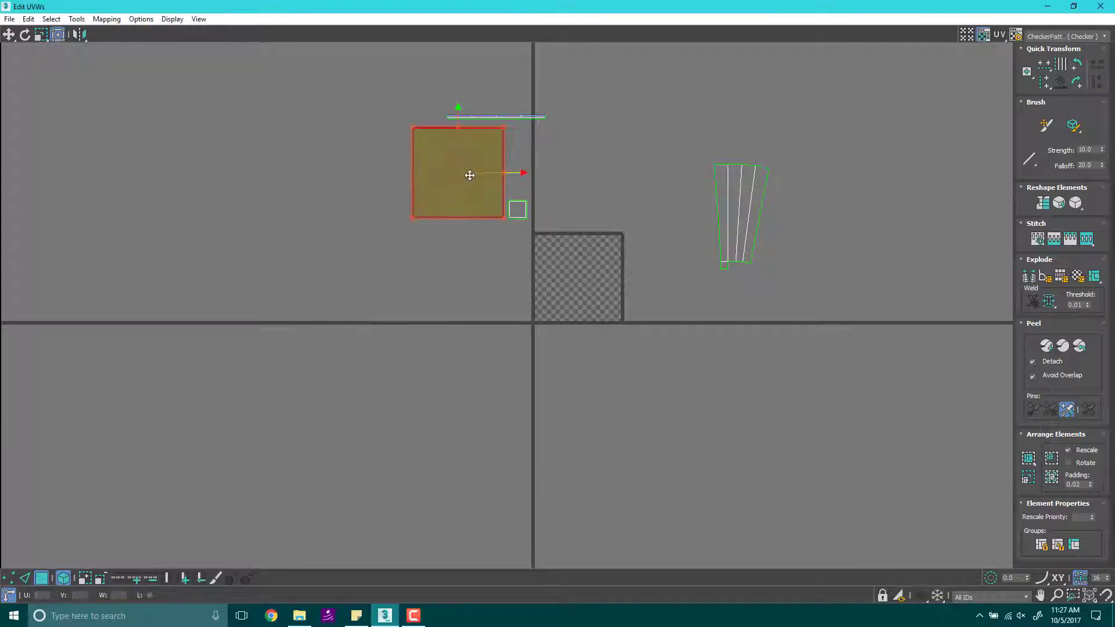
pyautogui.moveTo(463, 164); pyautogui.dragTo(518, 217)
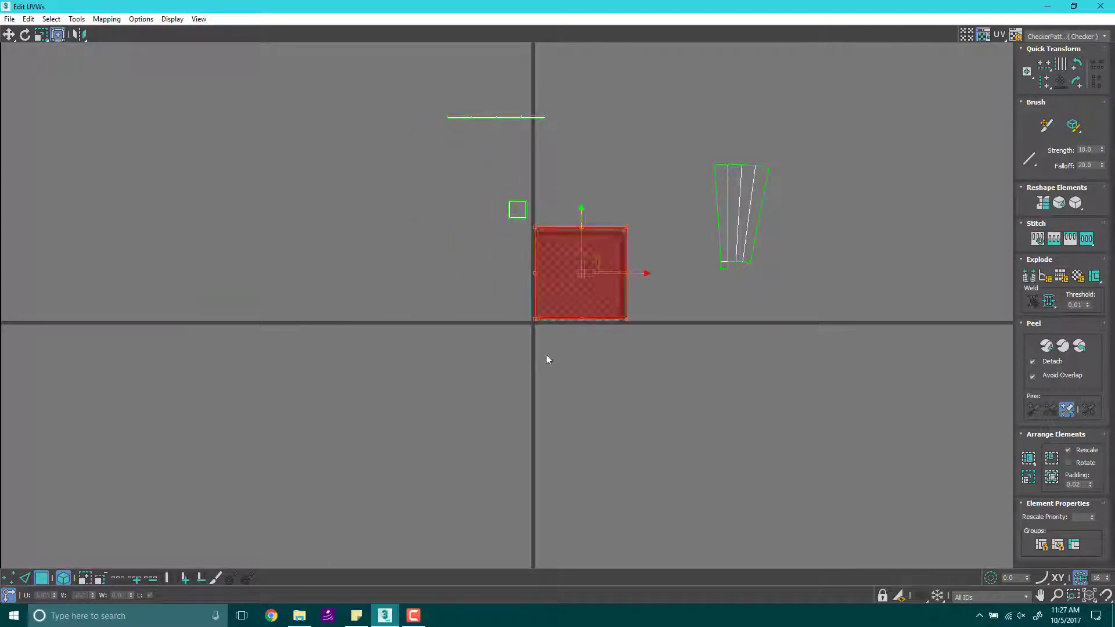
pyautogui.scroll(6, 540, 337)
pyautogui.scroll(4, 653, 175)
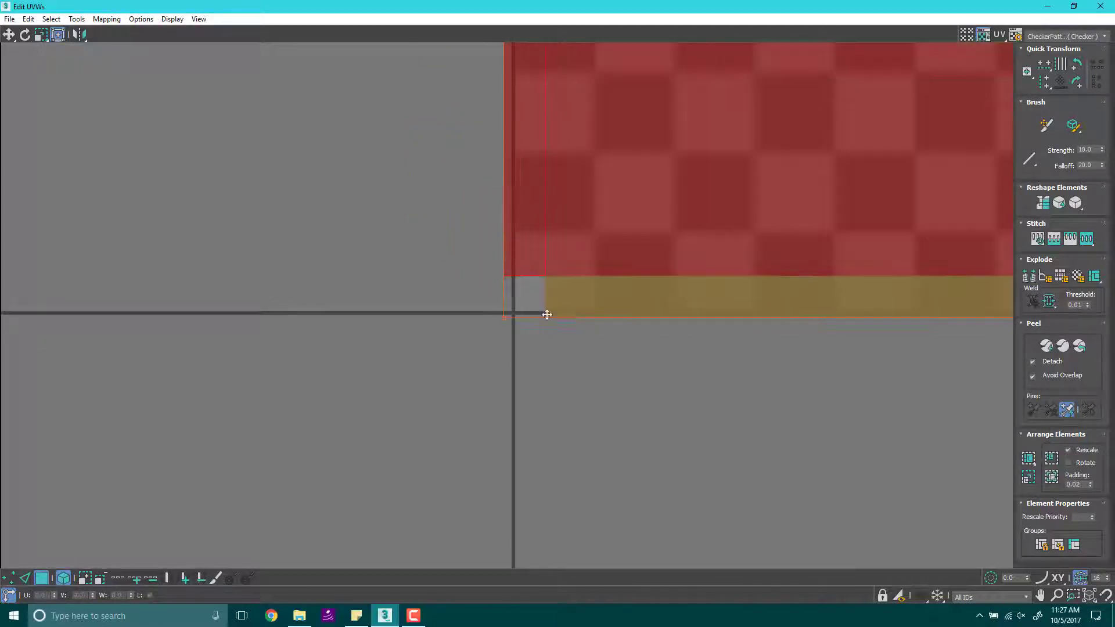
pyautogui.moveTo(607, 271); pyautogui.dragTo(672, 239)
pyautogui.scroll(-12, 672, 239)
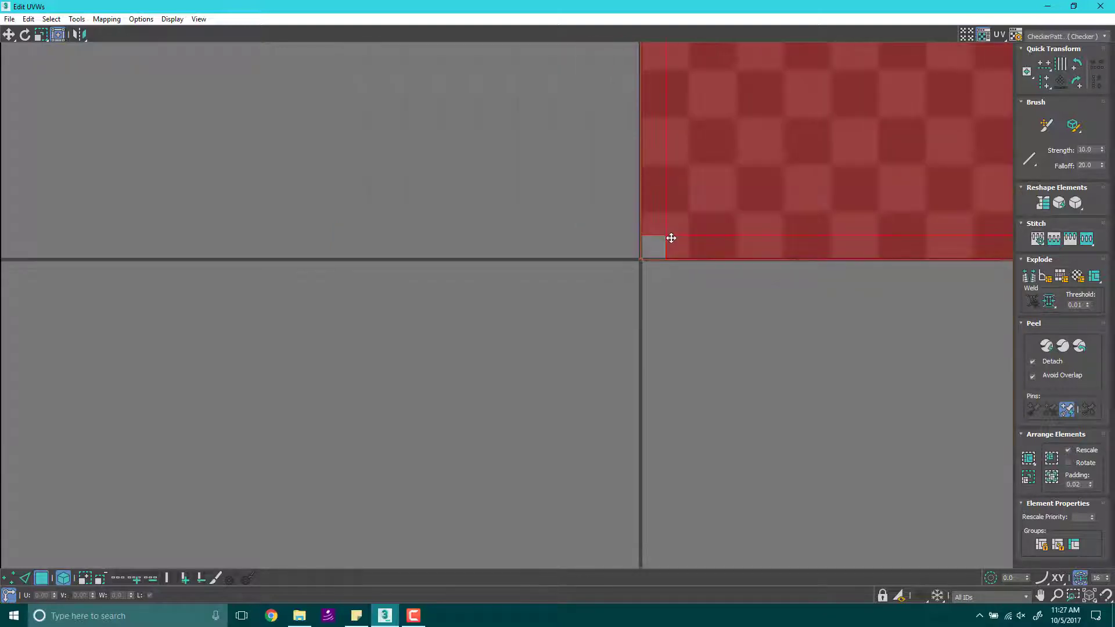
# Step: Scale the tabletop shell down to about three quarters of the tile's width, keeping it in the lower-left corner
pyautogui.moveTo(696, 231); pyautogui.dragTo(622, 269, button='middle')
pyautogui.scroll(5, 622, 269)
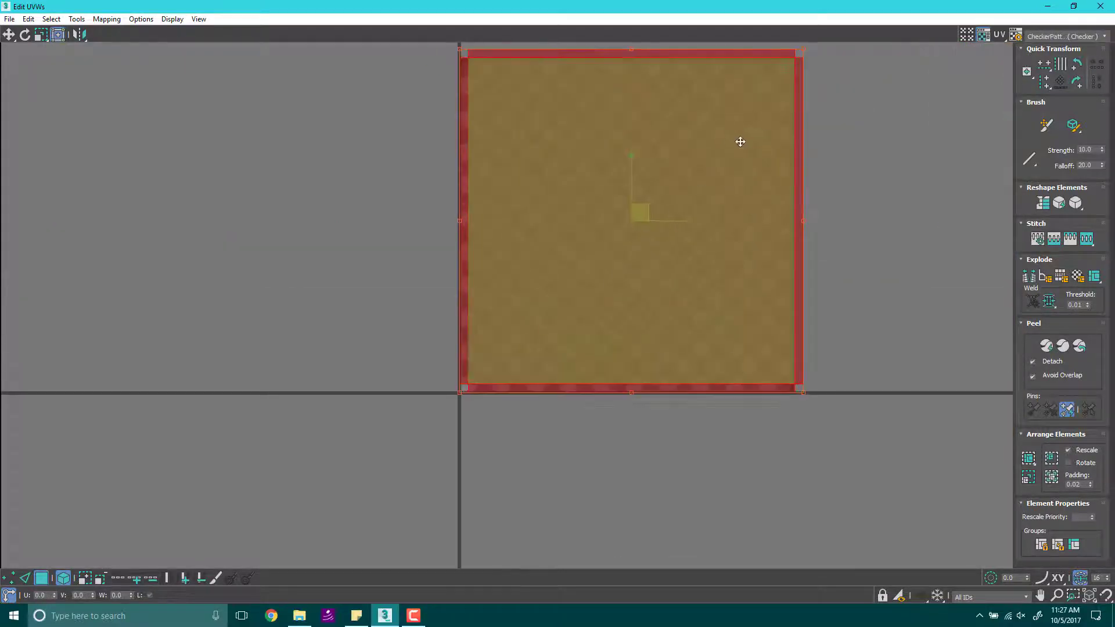
pyautogui.moveTo(803, 51); pyautogui.dragTo(668, 145)
pyautogui.moveTo(806, 144); pyautogui.dragTo(727, 211, button='middle')
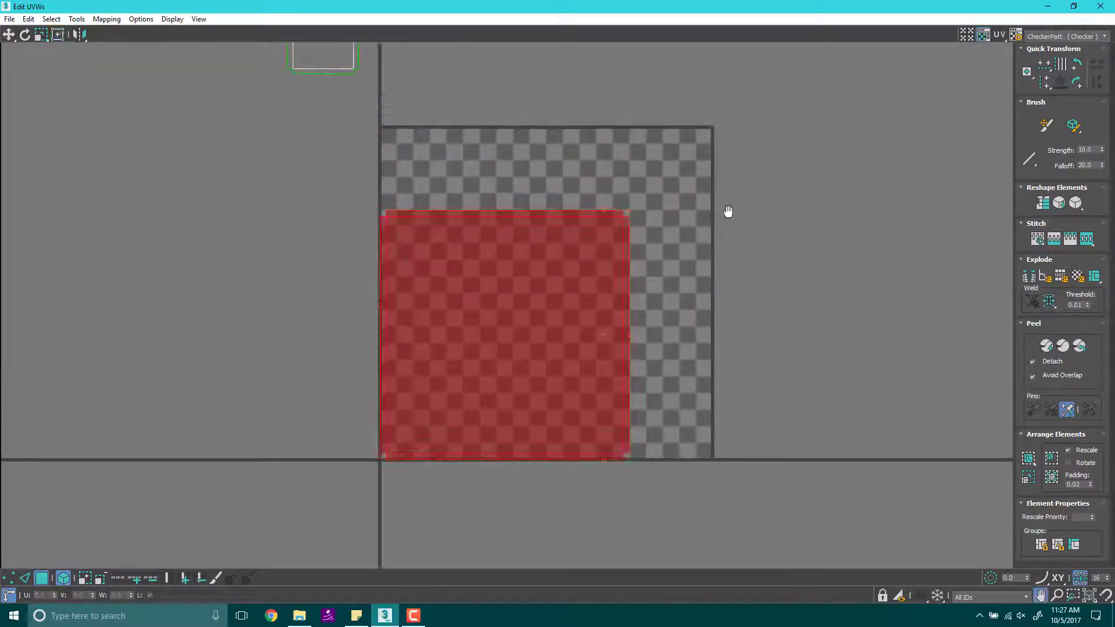
pyautogui.scroll(-4, 727, 212)
pyautogui.moveTo(630, 217); pyautogui.dragTo(552, 259, button='middle')
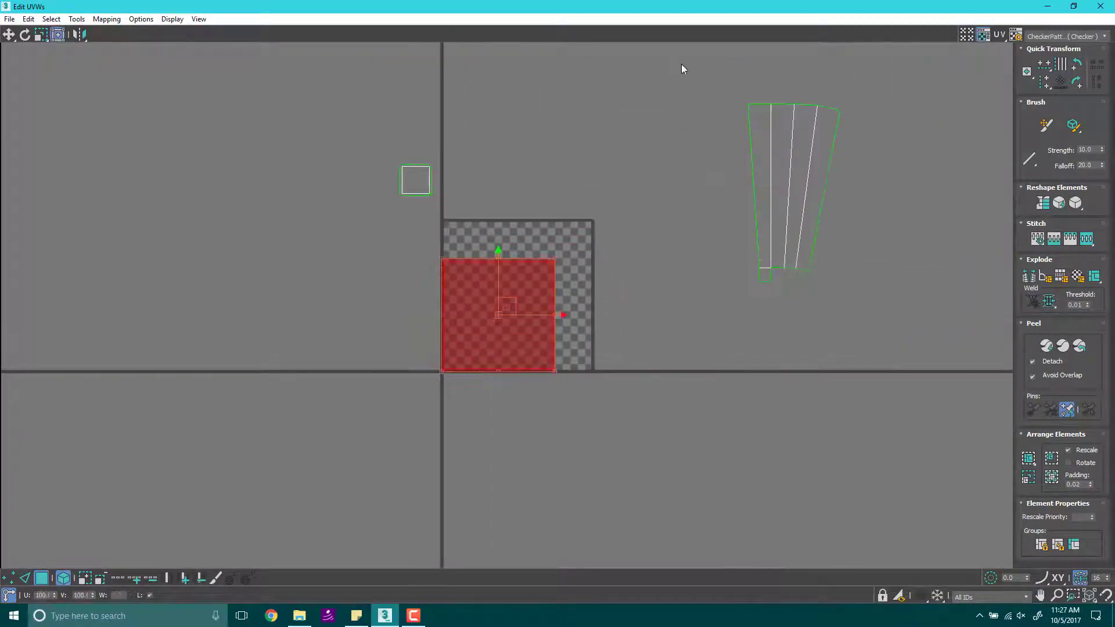
# Step: Rotate the stacked leg shells about 4 degrees counterclockwise and scale them down to fit the tile's upper-right corner beside the tabletop shell
pyautogui.moveTo(855, 299); pyautogui.dragTo(855, 298)
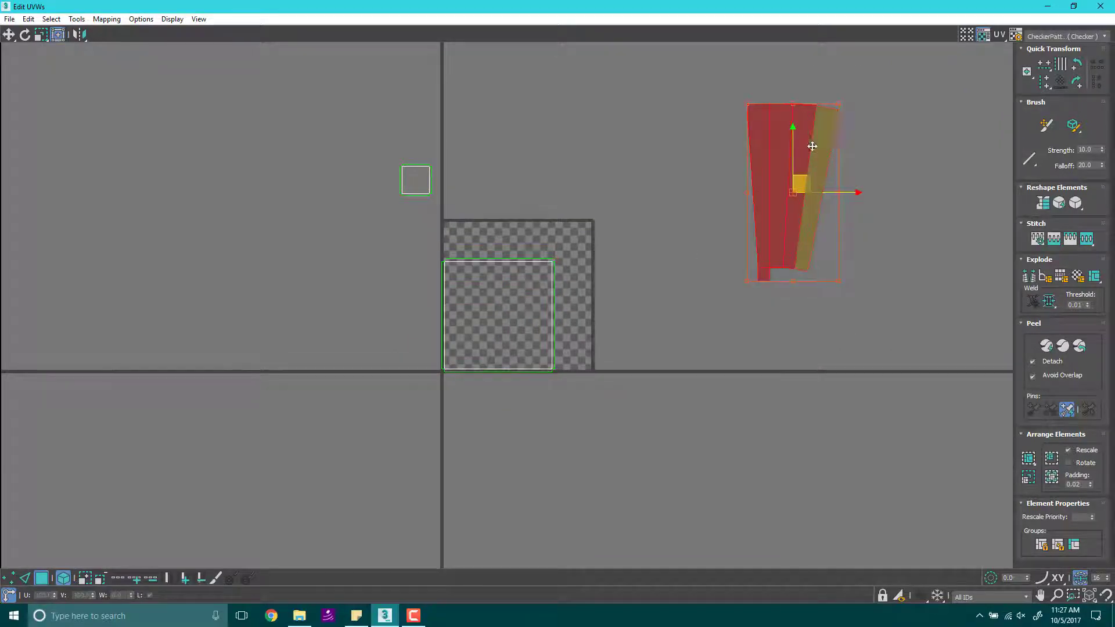
pyautogui.moveTo(829, 130); pyautogui.dragTo(641, 218)
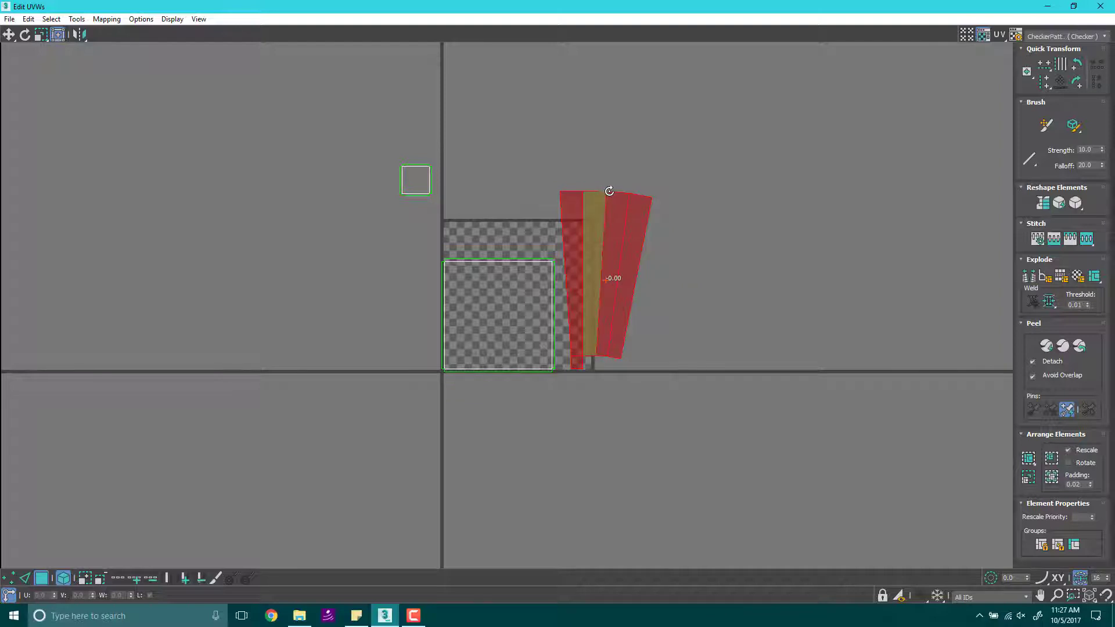
pyautogui.moveTo(610, 192); pyautogui.dragTo(600, 187)
pyautogui.press('a')
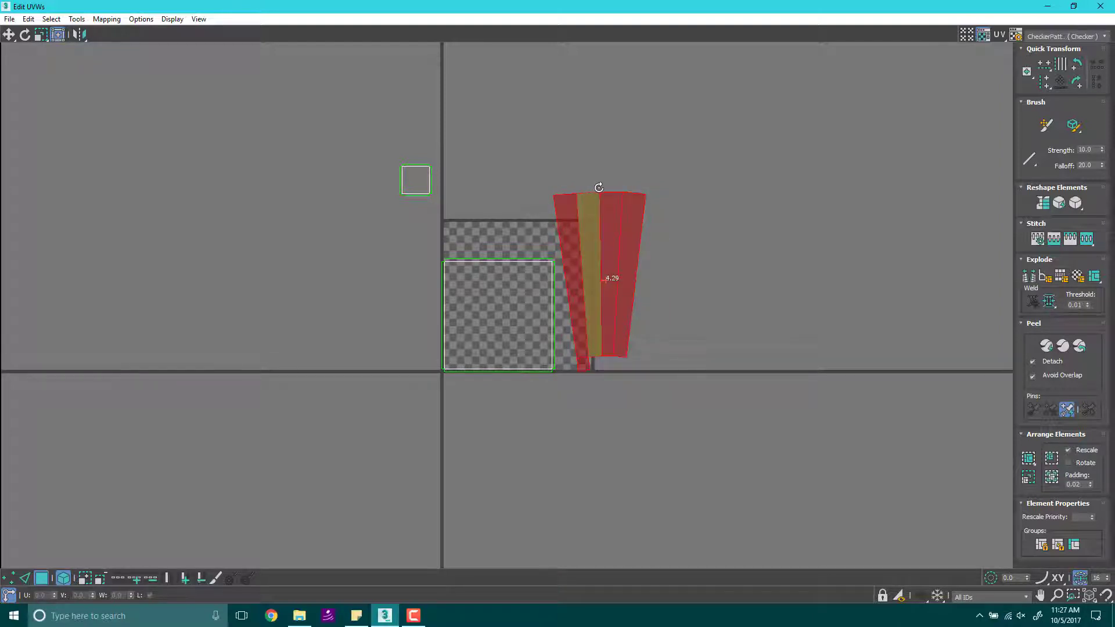
pyautogui.moveTo(600, 187); pyautogui.dragTo(567, 79)
pyautogui.scroll(5, 569, 306)
pyautogui.moveTo(567, 80); pyautogui.dragTo(546, 239, button='middle')
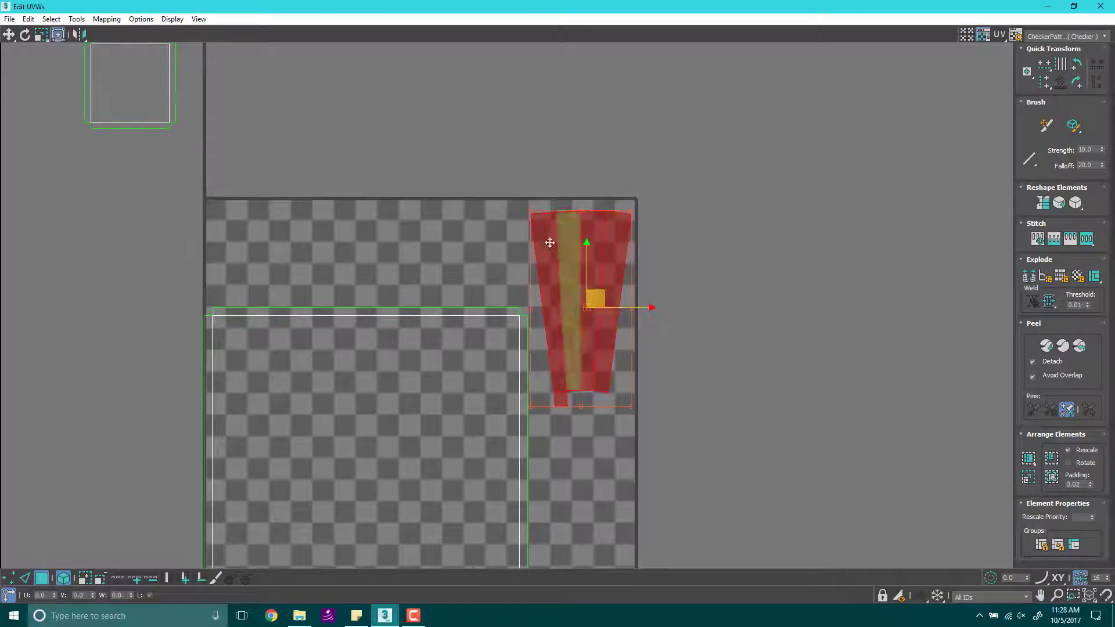
# Step: Enlarge the stacked leg shells slightly and position them just inside the checkered tile's upper-right corner
pyautogui.moveTo(530, 212); pyautogui.dragTo(517, 187)
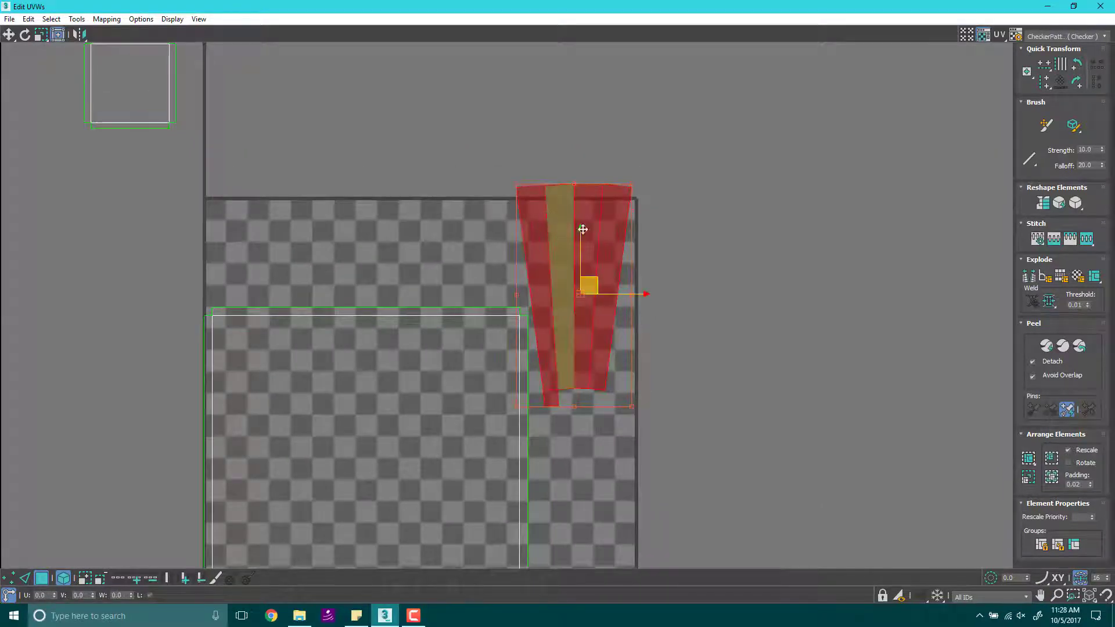
pyautogui.moveTo(591, 213); pyautogui.dragTo(591, 225)
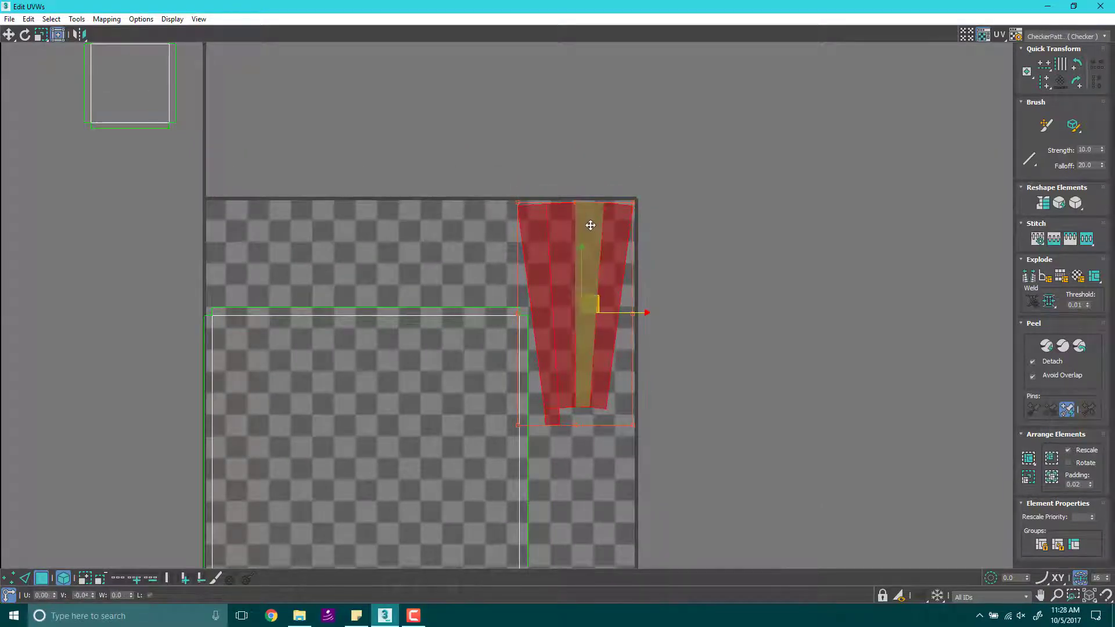
pyautogui.scroll(2, 599, 216)
pyautogui.scroll(-3, 601, 214)
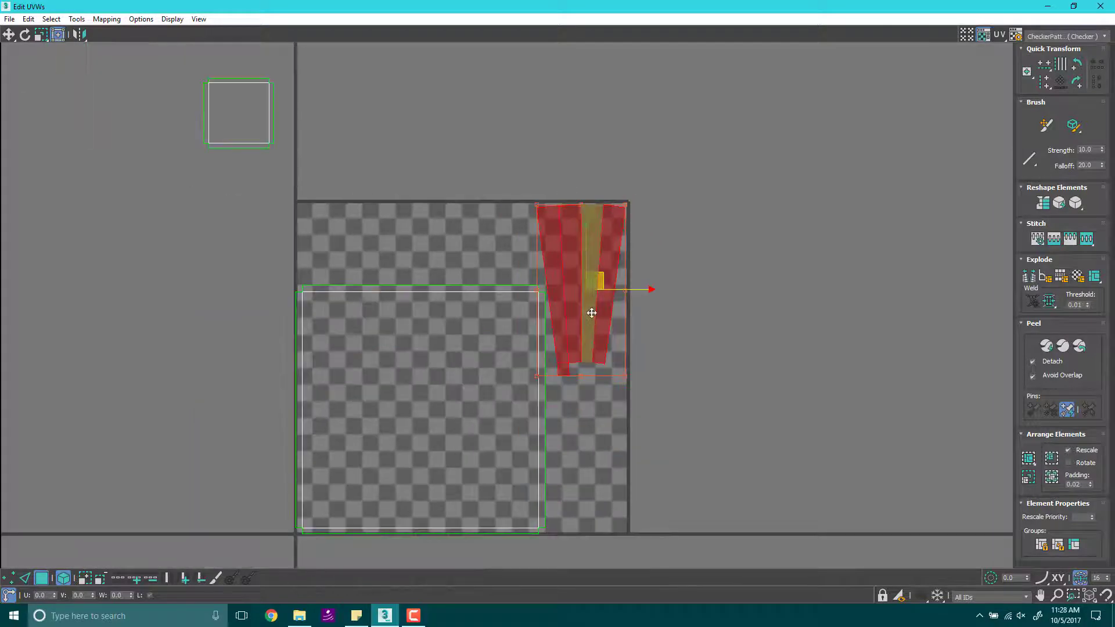
# Step: Move the small square shell into the tile's lower-right corner and scale it up to fill the gap beside the tabletop shell
pyautogui.scroll(-3, 592, 314)
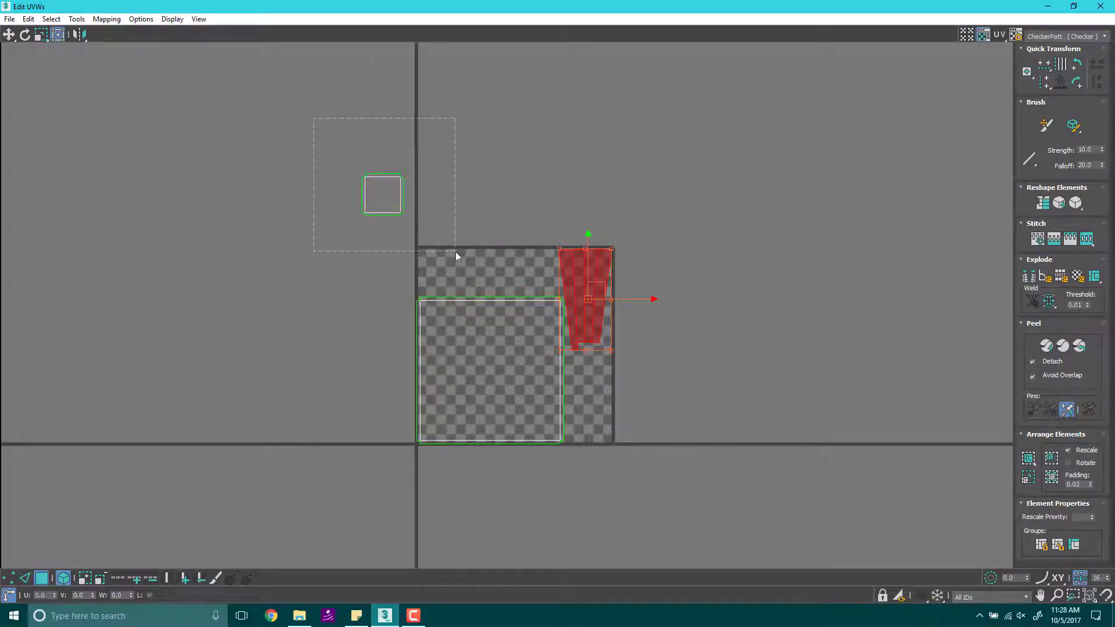
pyautogui.moveTo(456, 253); pyautogui.dragTo(455, 253)
pyautogui.moveTo(386, 189); pyautogui.dragTo(593, 413)
pyautogui.scroll(4, 592, 413)
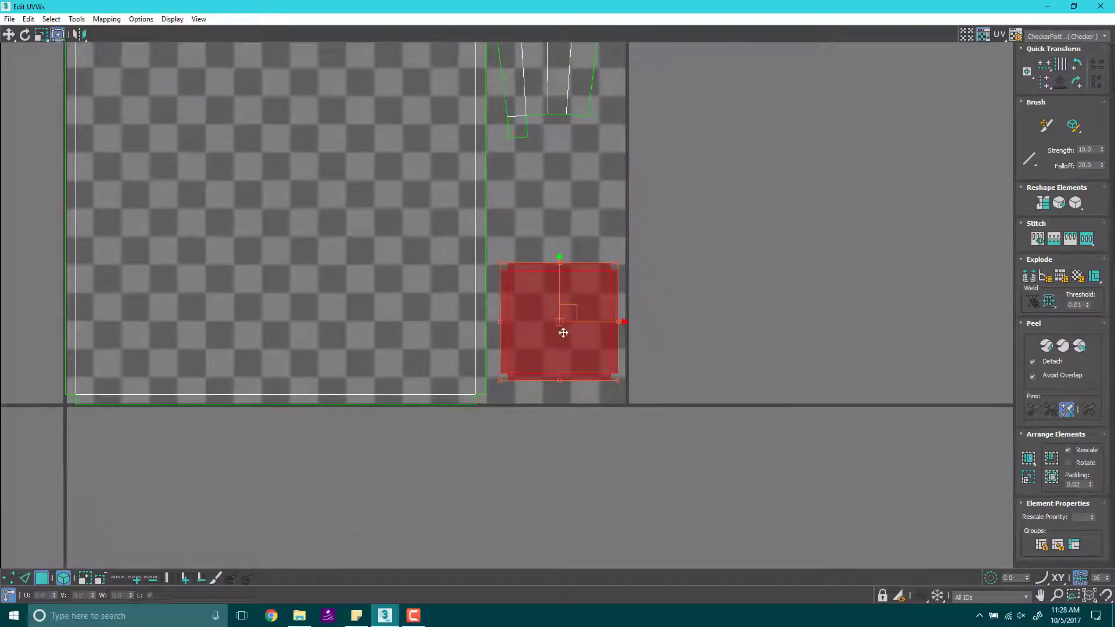
pyautogui.moveTo(585, 287); pyautogui.dragTo(577, 309)
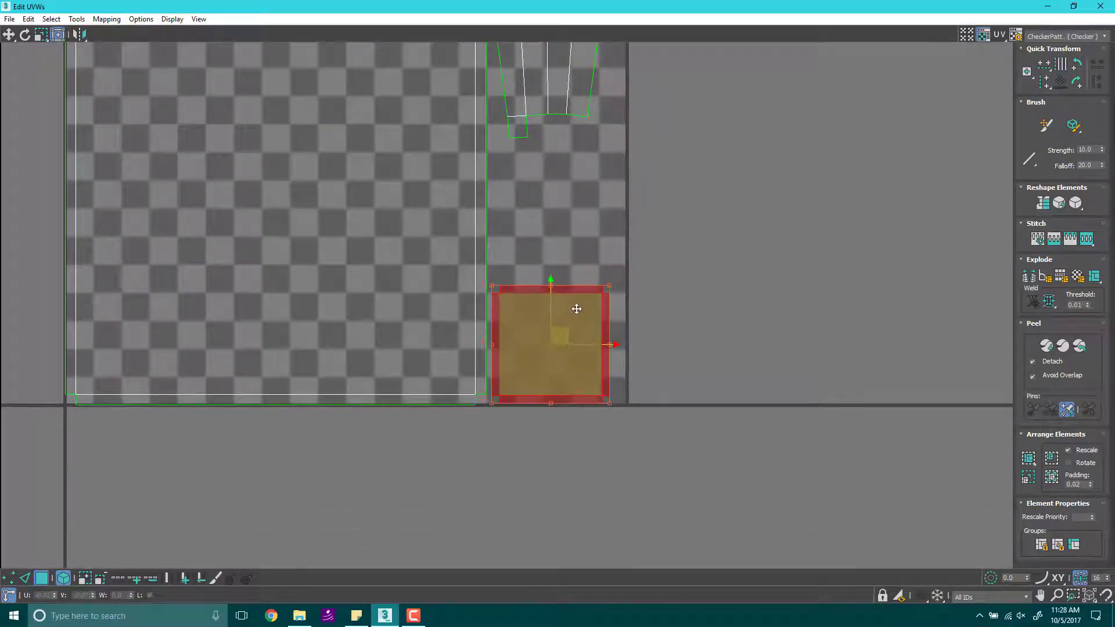
pyautogui.scroll(3, 577, 309)
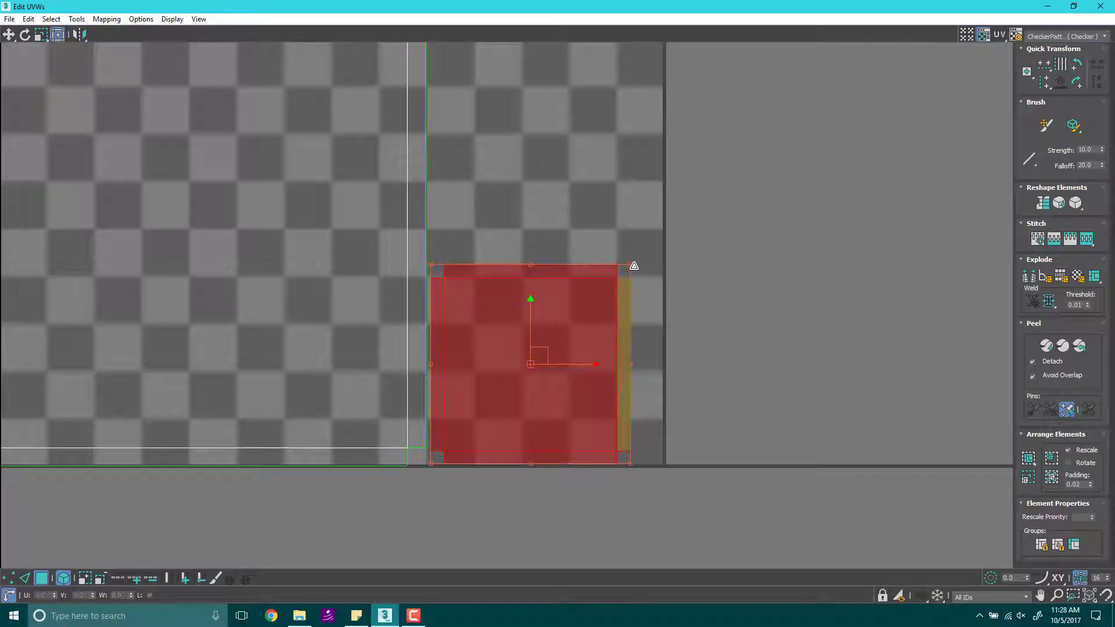
pyautogui.moveTo(634, 266); pyautogui.dragTo(657, 236)
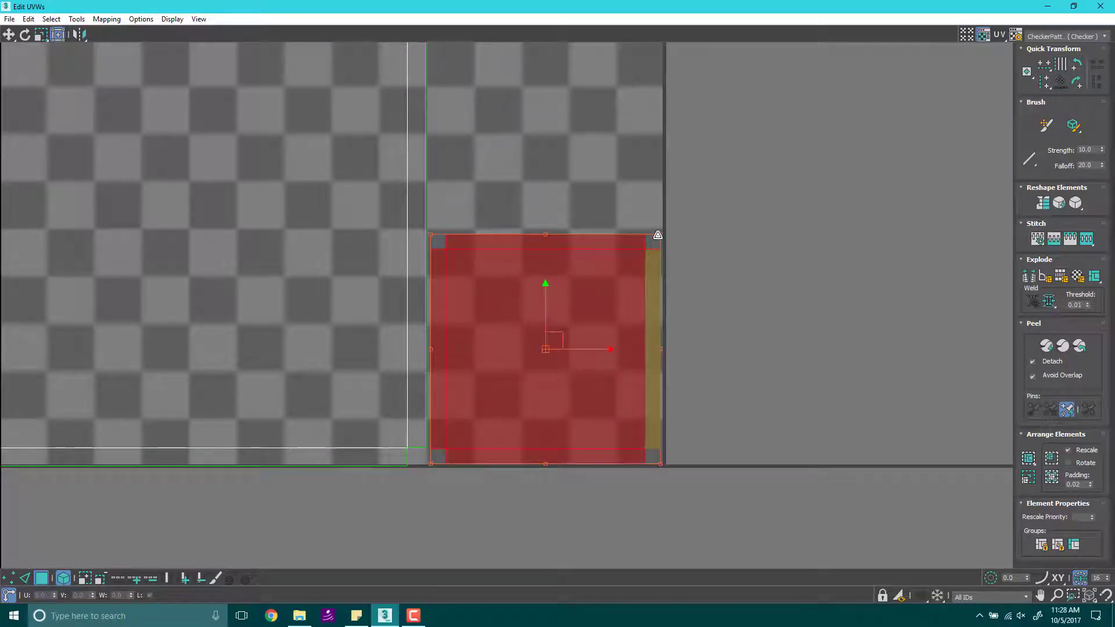
# Step: Select the long horizontal strip shell outside the tile, with the model visible beside the UV editor, and check which table part it covers
pyautogui.scroll(-10, 653, 239)
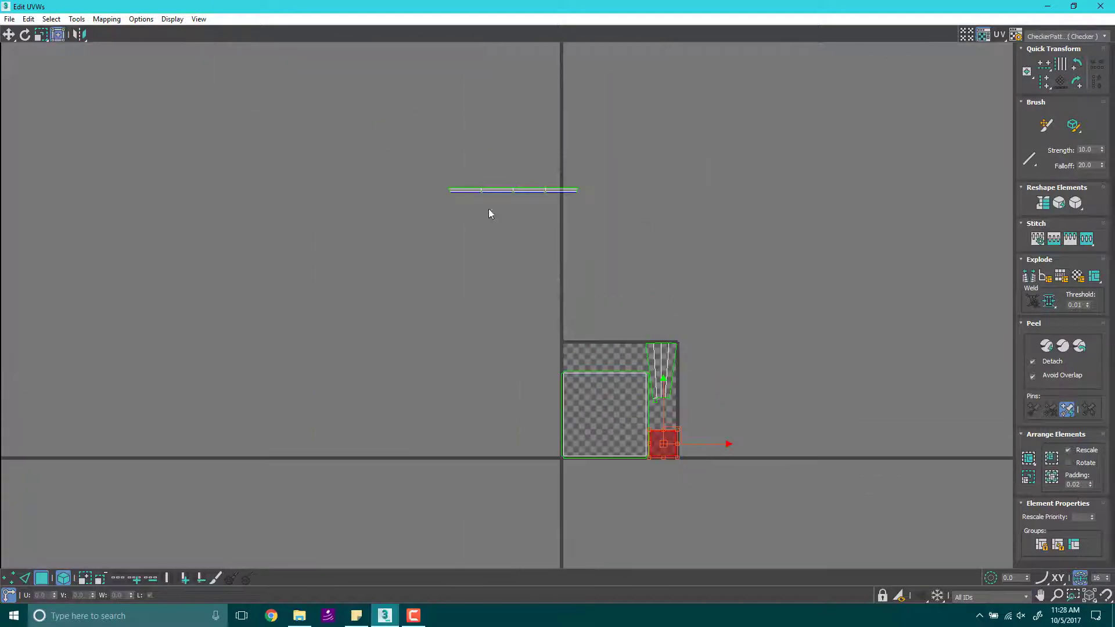
pyautogui.scroll(6, 489, 214)
pyautogui.moveTo(525, 207); pyautogui.dragTo(445, 316, button='middle')
pyautogui.scroll(-3, 513, 320)
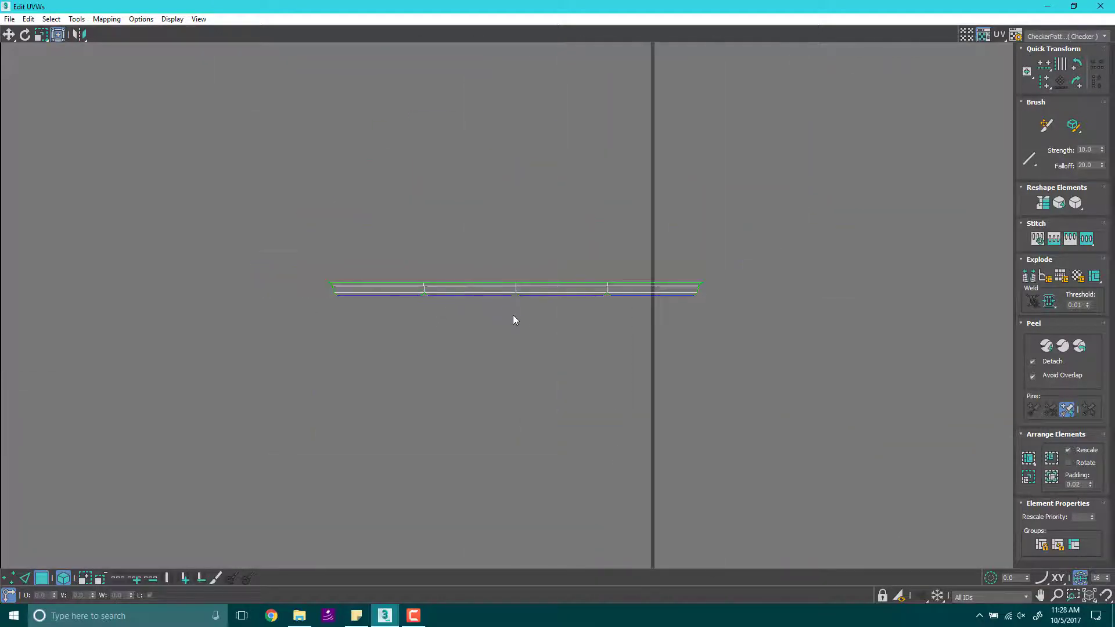
pyautogui.scroll(-2, 573, 308)
pyautogui.scroll(4, 545, 315)
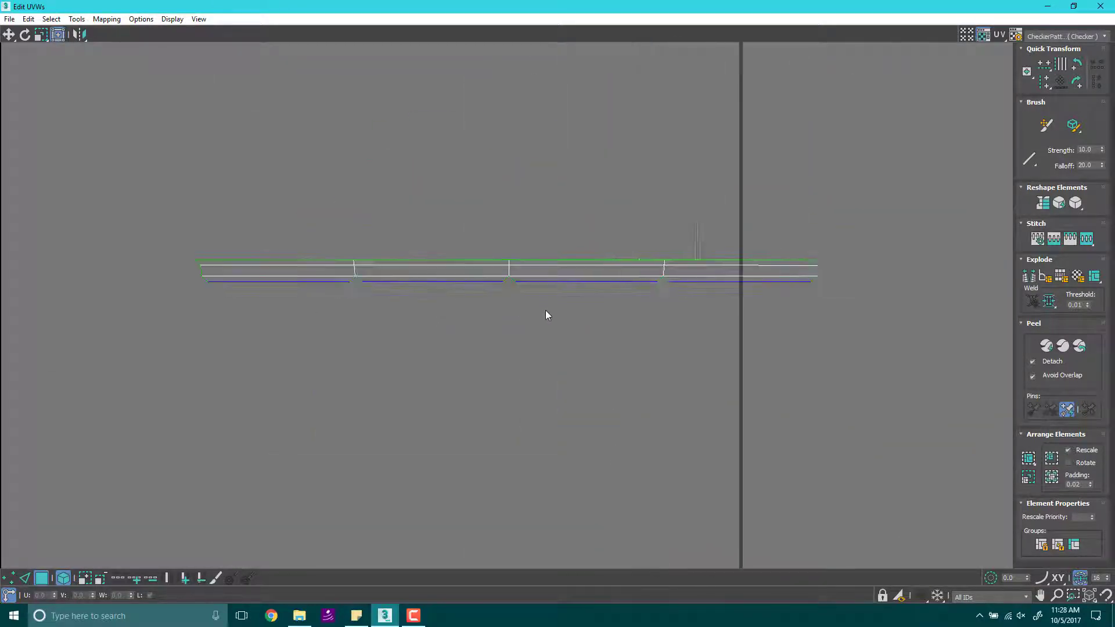
pyautogui.moveTo(648, 402); pyautogui.dragTo(530, 360, button='middle')
pyautogui.scroll(-3, 529, 360)
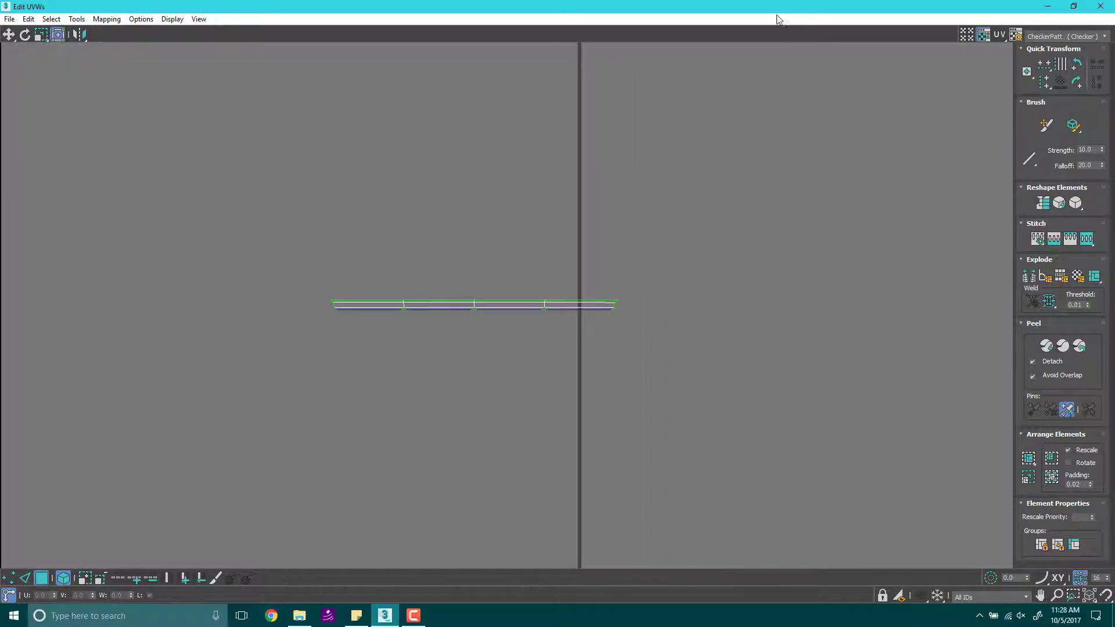
pyautogui.moveTo(783, 6); pyautogui.dragTo(216, 111)
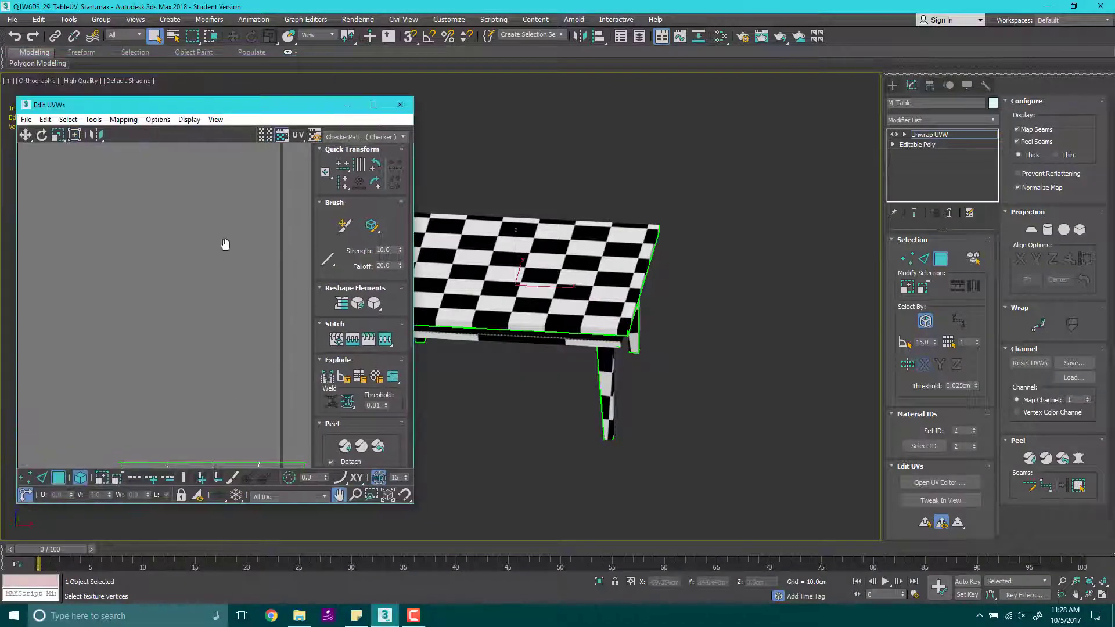
pyautogui.moveTo(225, 245); pyautogui.dragTo(71, 249, button='middle')
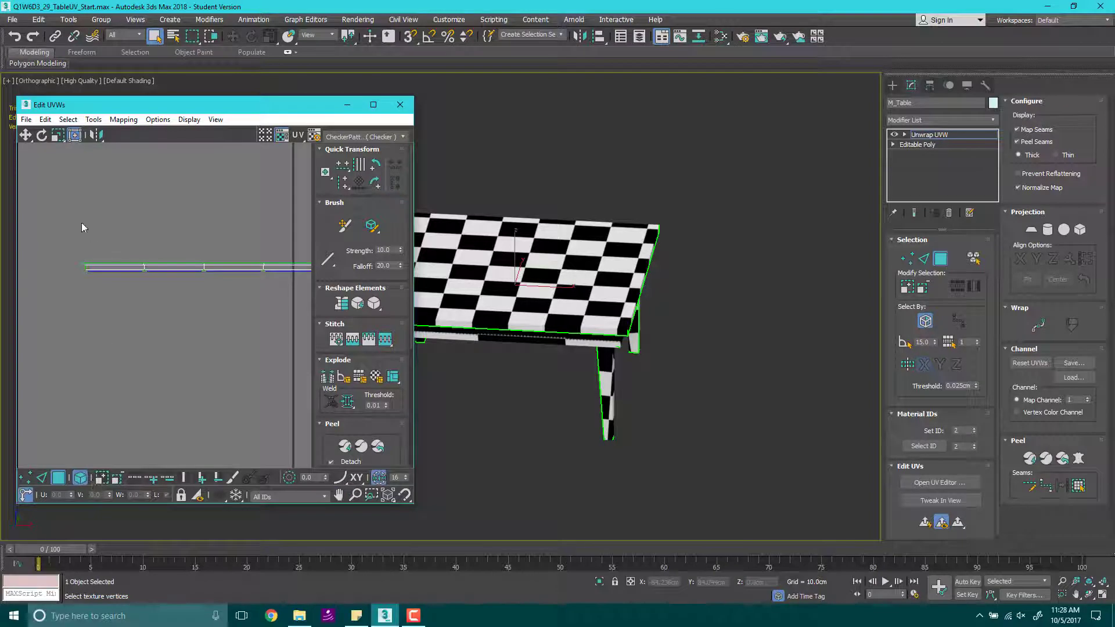
pyautogui.moveTo(82, 223); pyautogui.dragTo(168, 327)
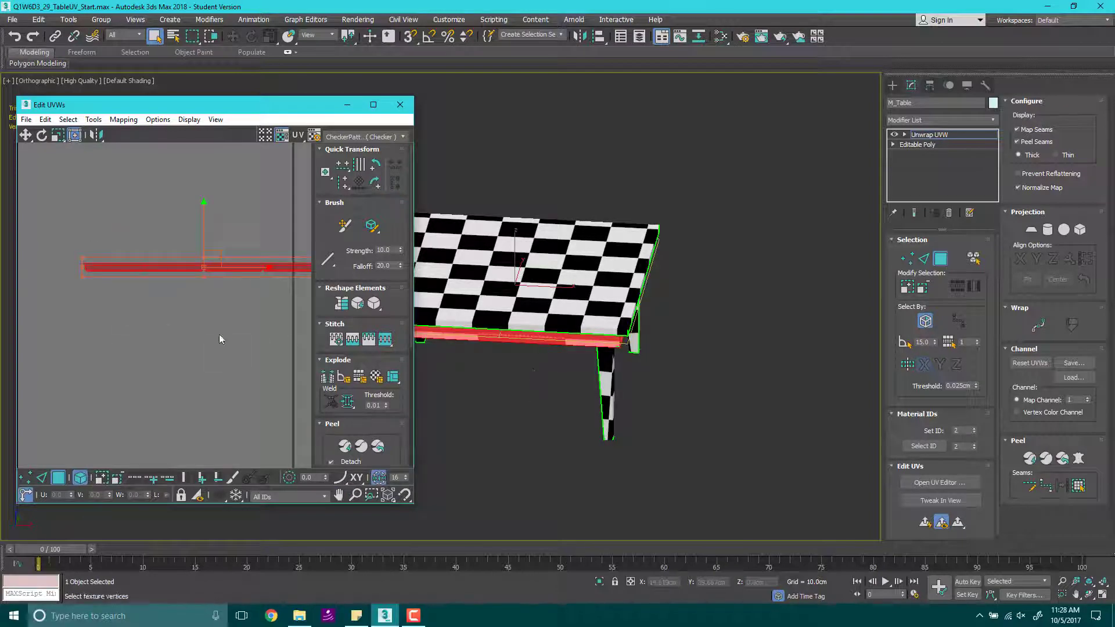
pyautogui.keyDown('alt'); pyautogui.moveTo(659, 373); pyautogui.dragTo(648, 334, button='middle'); pyautogui.keyUp('alt')
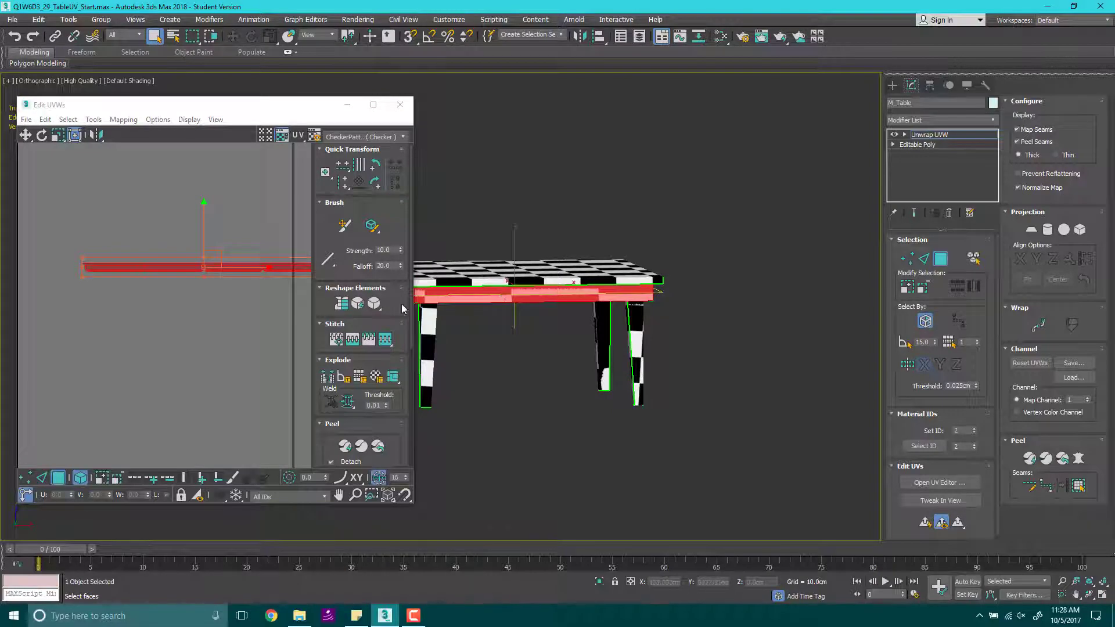
# Step: In the maximized UV editor, scale the strip shell up to about three tile widths and move it just above the tabletop shell
pyautogui.click(373, 104)
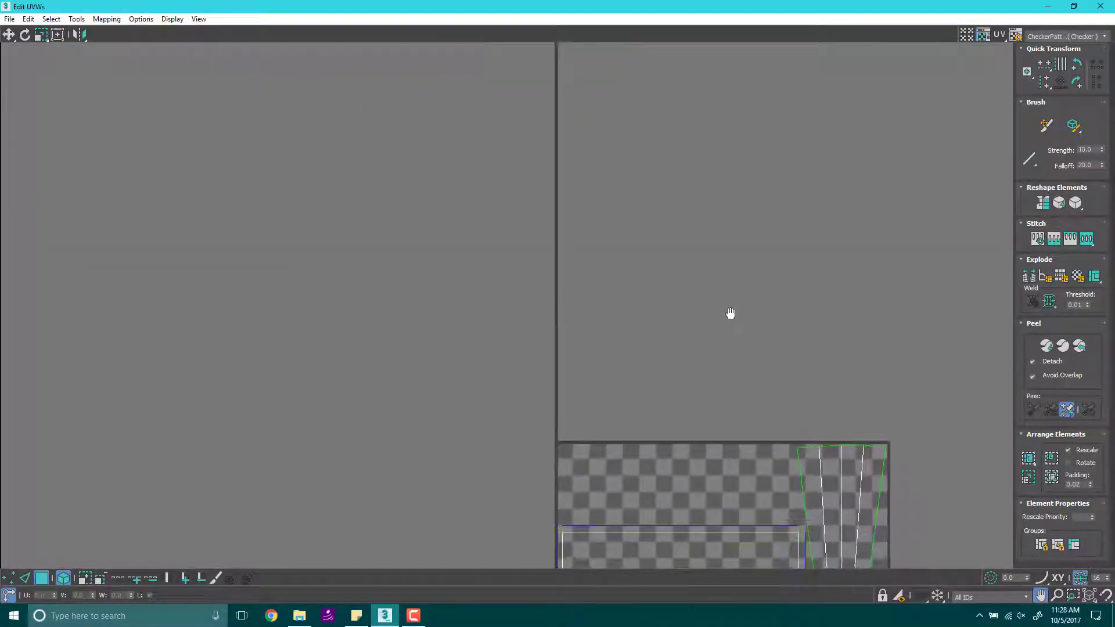
pyautogui.scroll(-2, 476, 225)
pyautogui.moveTo(478, 227); pyautogui.dragTo(349, 156, button='middle')
pyautogui.scroll(2, 377, 168)
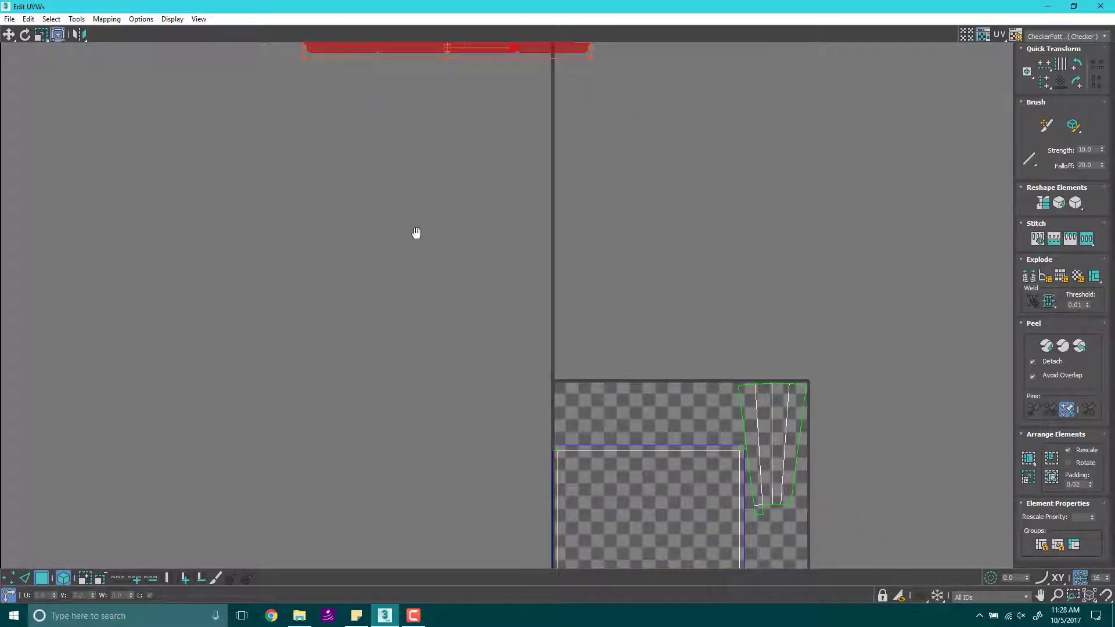
pyautogui.moveTo(417, 233); pyautogui.dragTo(421, 306, button='middle')
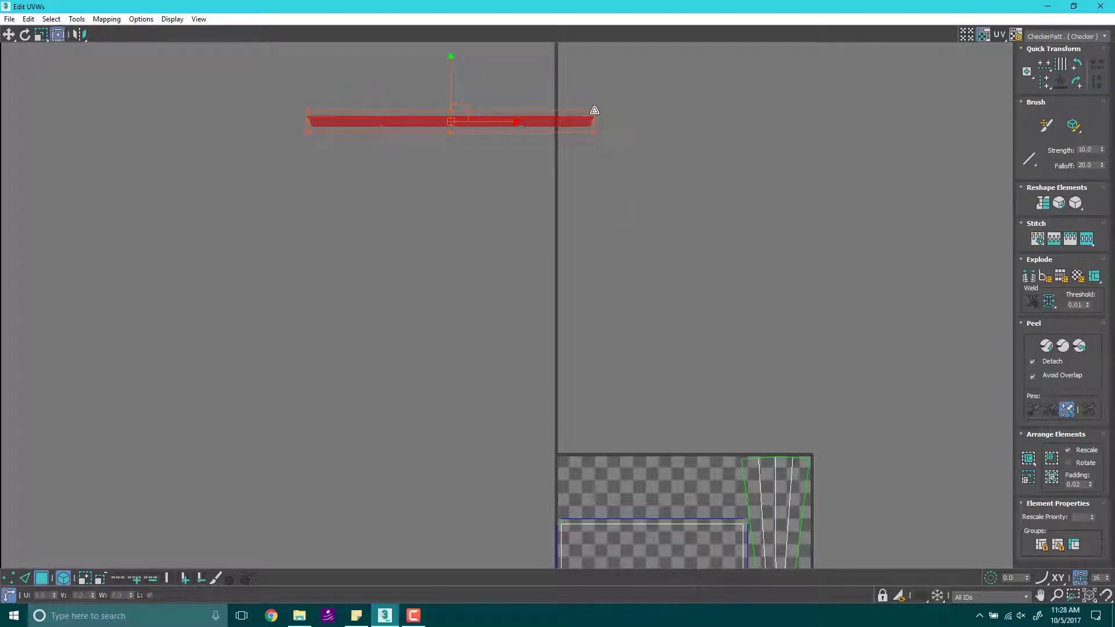
pyautogui.moveTo(593, 112); pyautogui.dragTo(716, 97)
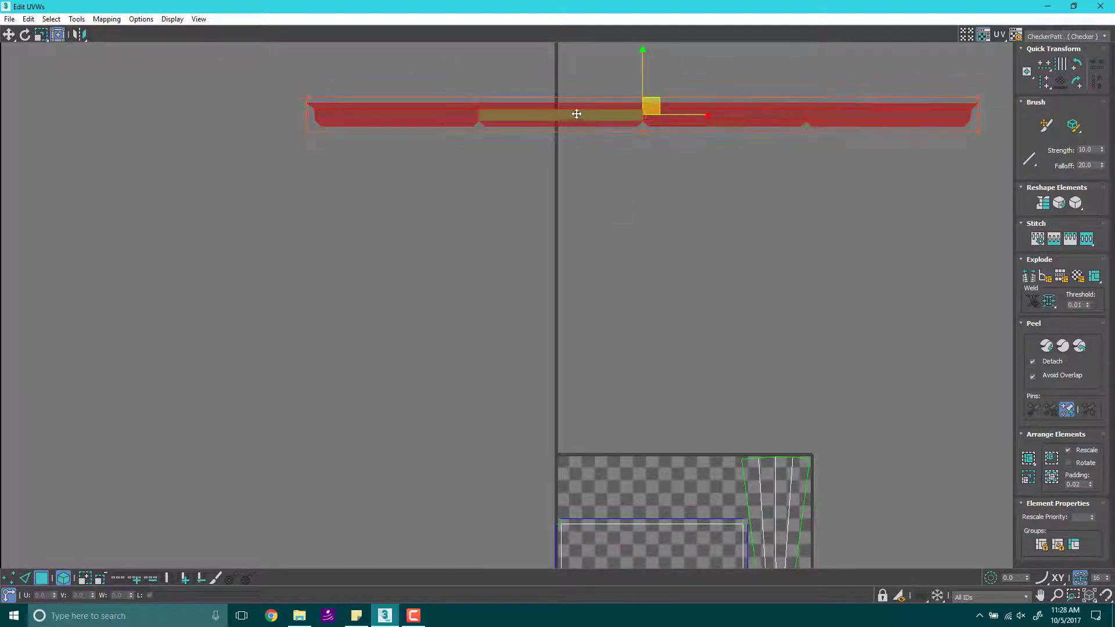
pyautogui.scroll(-3, 660, 184)
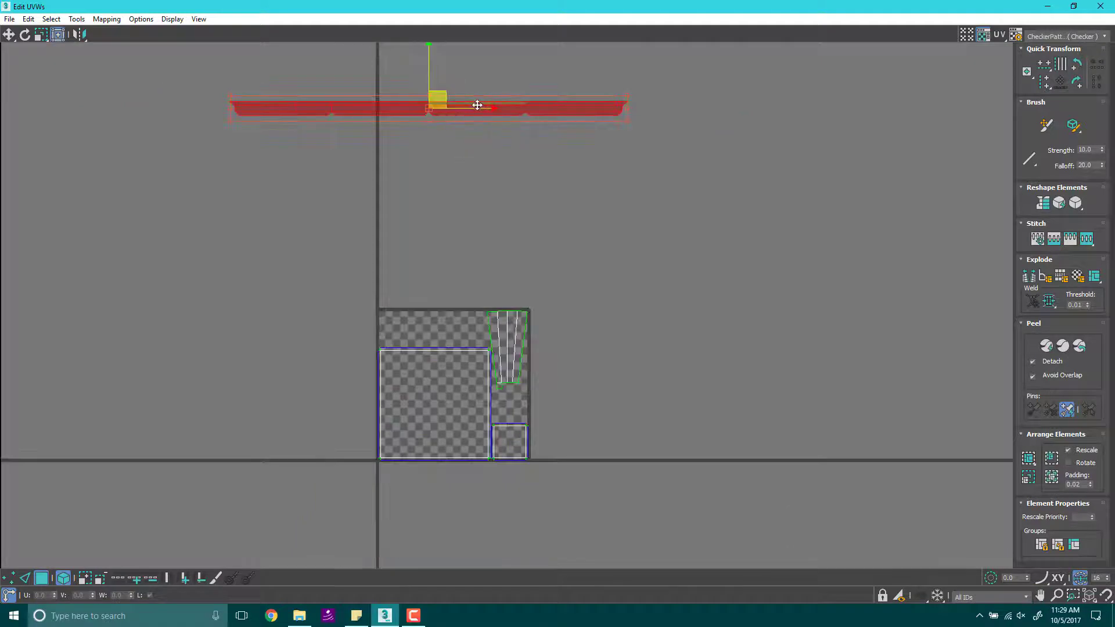
pyautogui.moveTo(477, 106); pyautogui.dragTo(621, 337)
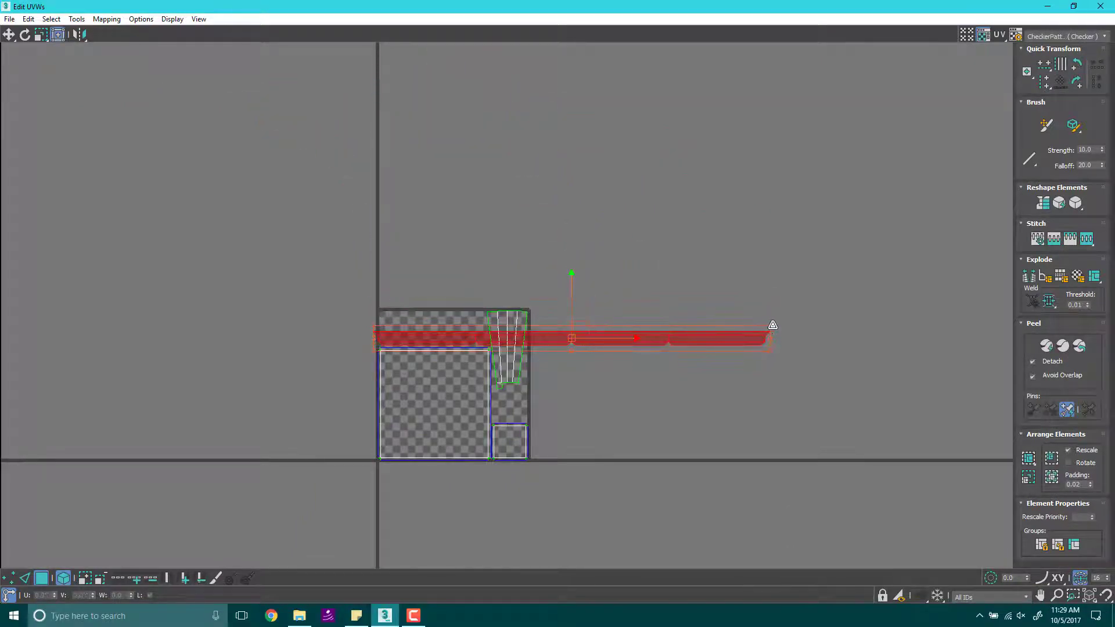
pyautogui.moveTo(772, 325)
pyautogui.mouseDown()
pyautogui.moveTo(784, 319)
pyautogui.moveTo(773, 322)
pyautogui.mouseUp()
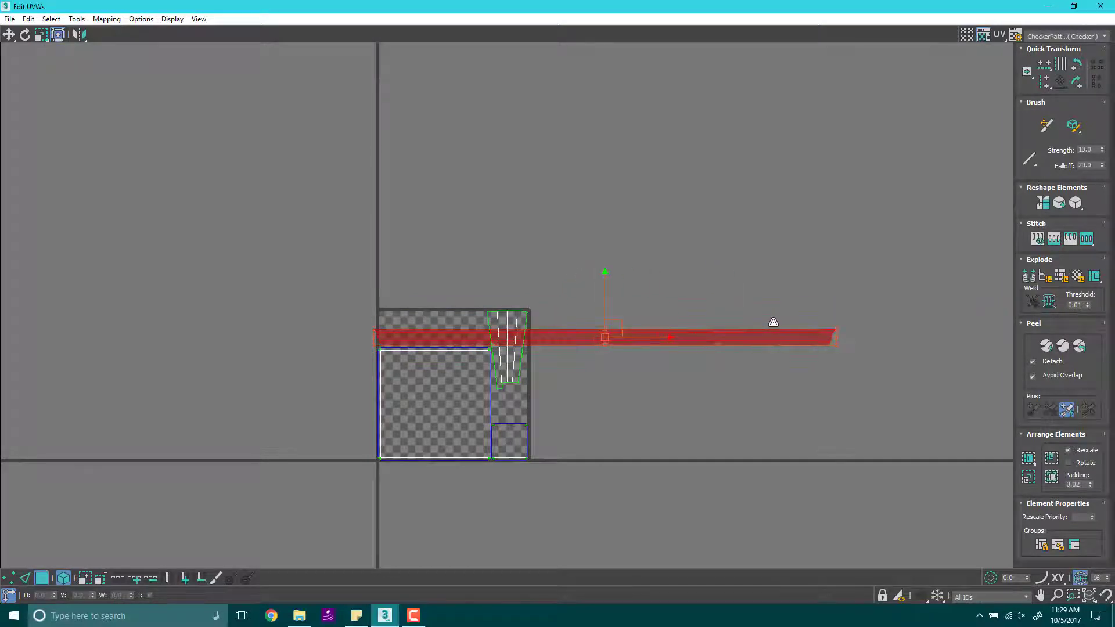
# Step: Scale the strip shell down to a little over two tile widths, keeping it directly above the tabletop shell
pyautogui.scroll(2, 583, 331)
pyautogui.moveTo(582, 331); pyautogui.dragTo(282, 287, button='middle')
pyautogui.scroll(3, 437, 268)
pyautogui.scroll(2, 440, 264)
pyautogui.scroll(-1, 282, 286)
pyautogui.scroll(-1, 649, 287)
pyautogui.moveTo(648, 287); pyautogui.dragTo(583, 294, button='middle')
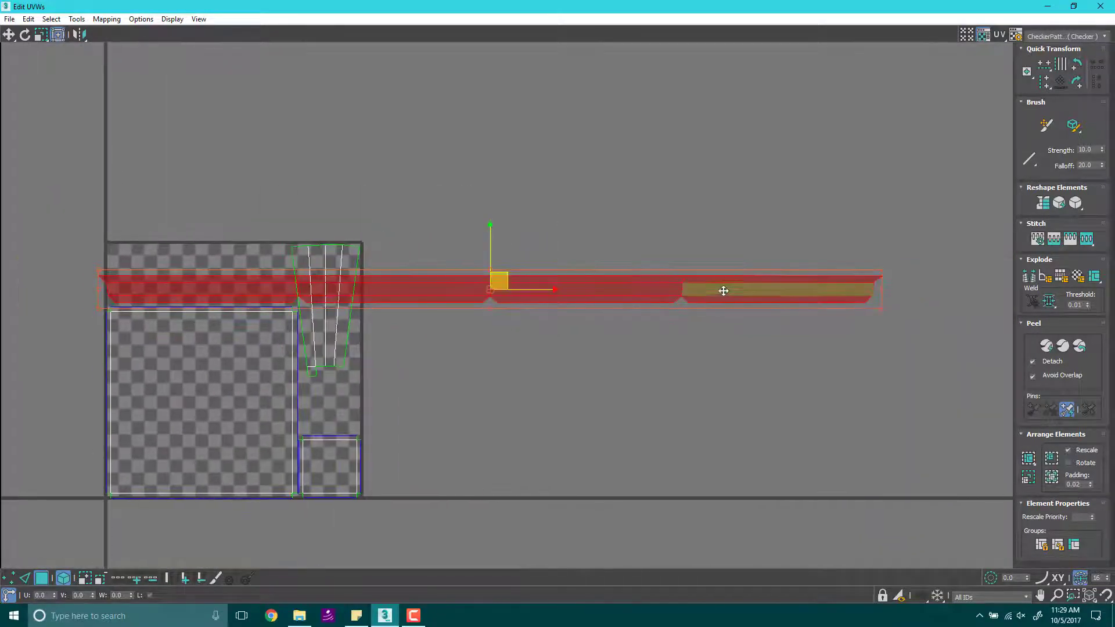
pyautogui.moveTo(881, 268); pyautogui.dragTo(669, 325)
# Step: Shrink the stacked leg shells slightly and fit them below the strip, between it and the small square shell
pyautogui.moveTo(396, 314); pyautogui.dragTo(432, 269, button='middle')
pyautogui.click(486, 205)
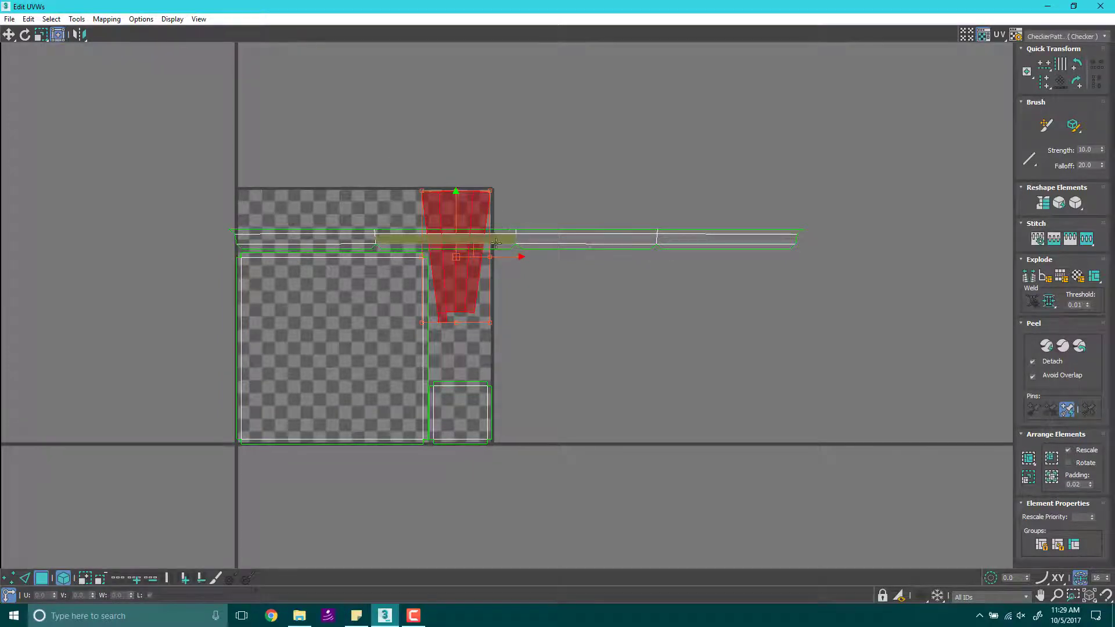
pyautogui.moveTo(423, 191); pyautogui.dragTo(454, 263)
pyautogui.scroll(4, 452, 261)
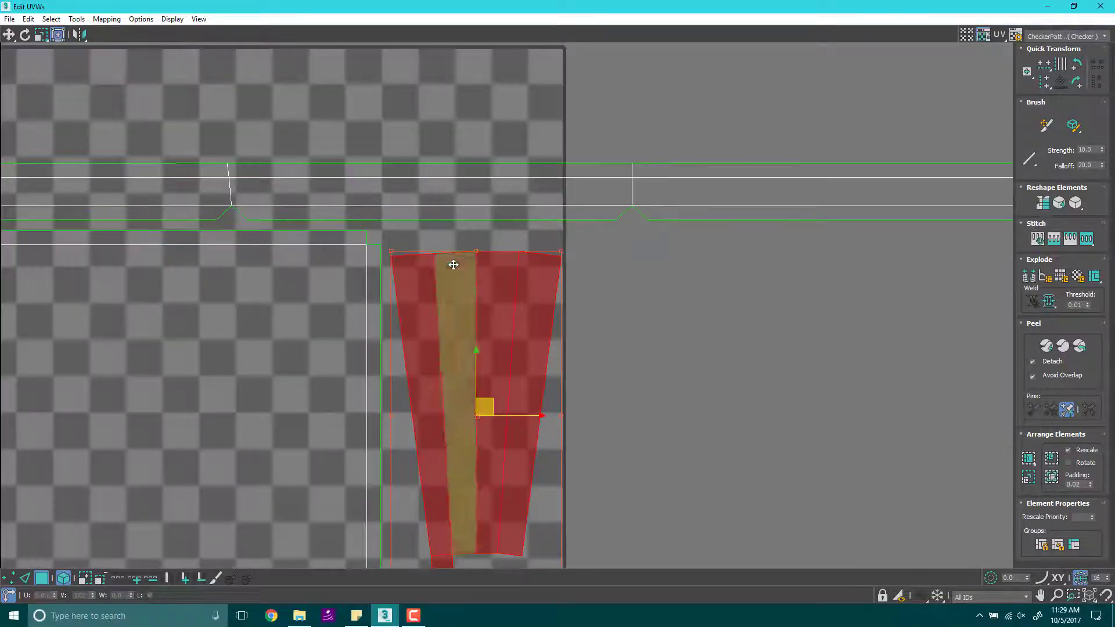
pyautogui.moveTo(523, 257); pyautogui.dragTo(568, 224, button='middle')
pyautogui.scroll(-3, 485, 187)
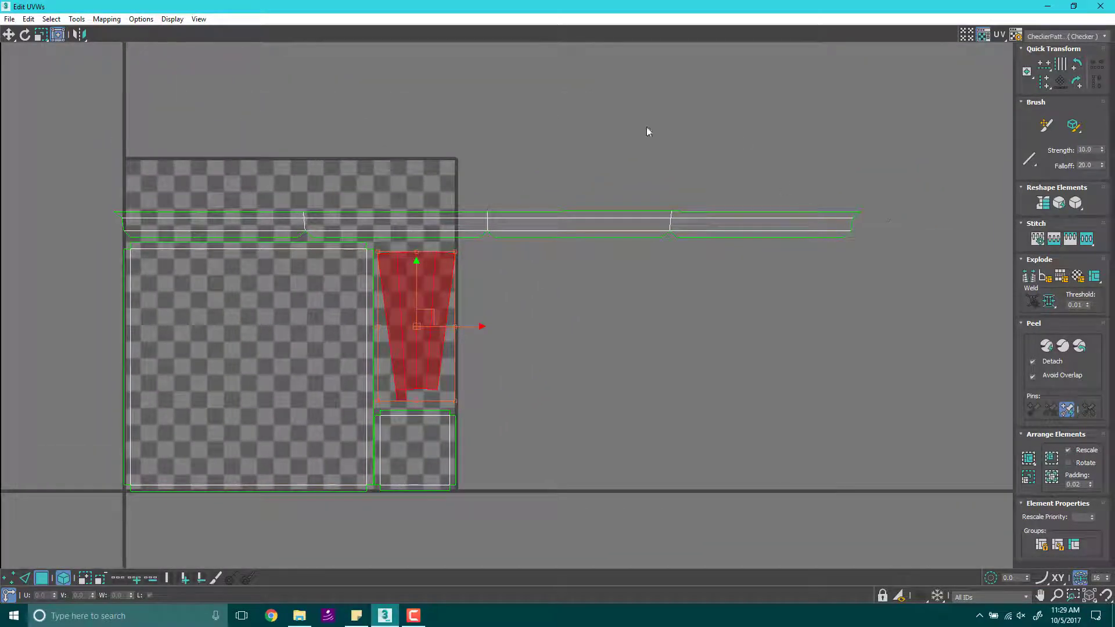
# Step: Scale the strip shell down to about two tile widths and align its start with the tile's left edge
pyautogui.moveTo(500, 108); pyautogui.dragTo(401, 75)
pyautogui.moveTo(374, 95); pyautogui.dragTo(650, 216)
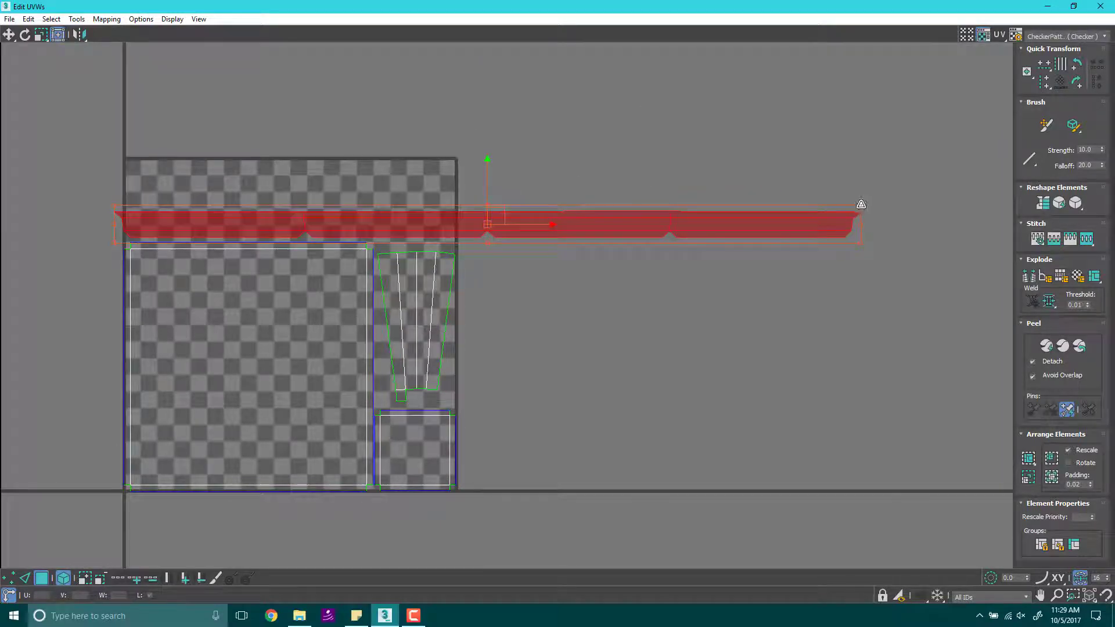
pyautogui.moveTo(862, 204); pyautogui.dragTo(787, 240)
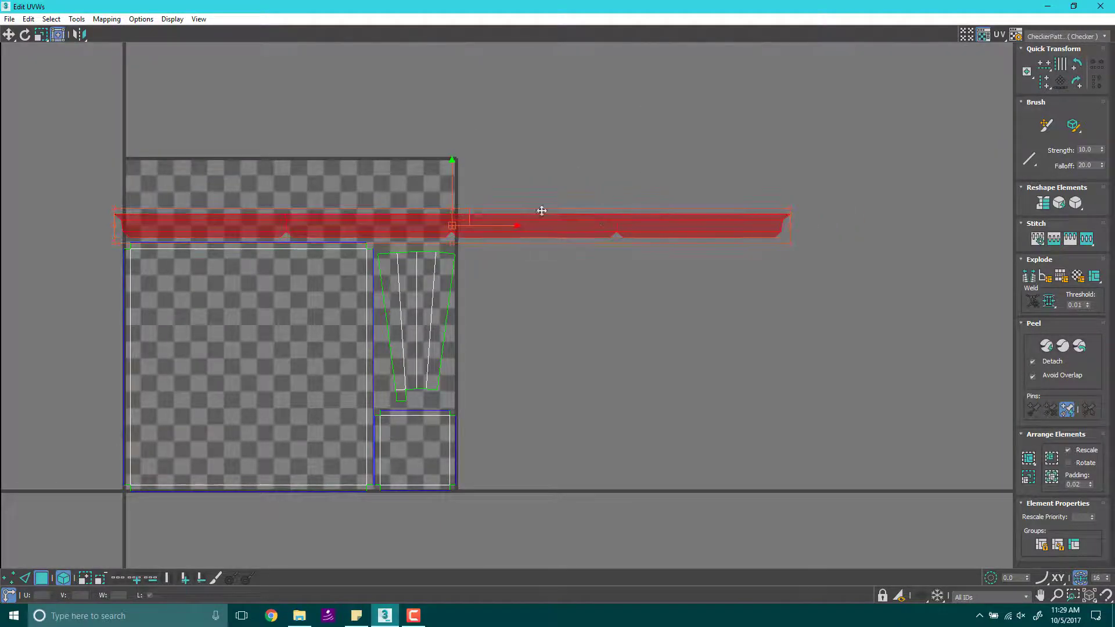
pyautogui.scroll(2, 150, 216)
pyautogui.moveTo(346, 219); pyautogui.dragTo(365, 220)
pyautogui.moveTo(846, 201); pyautogui.dragTo(715, 192, button='middle')
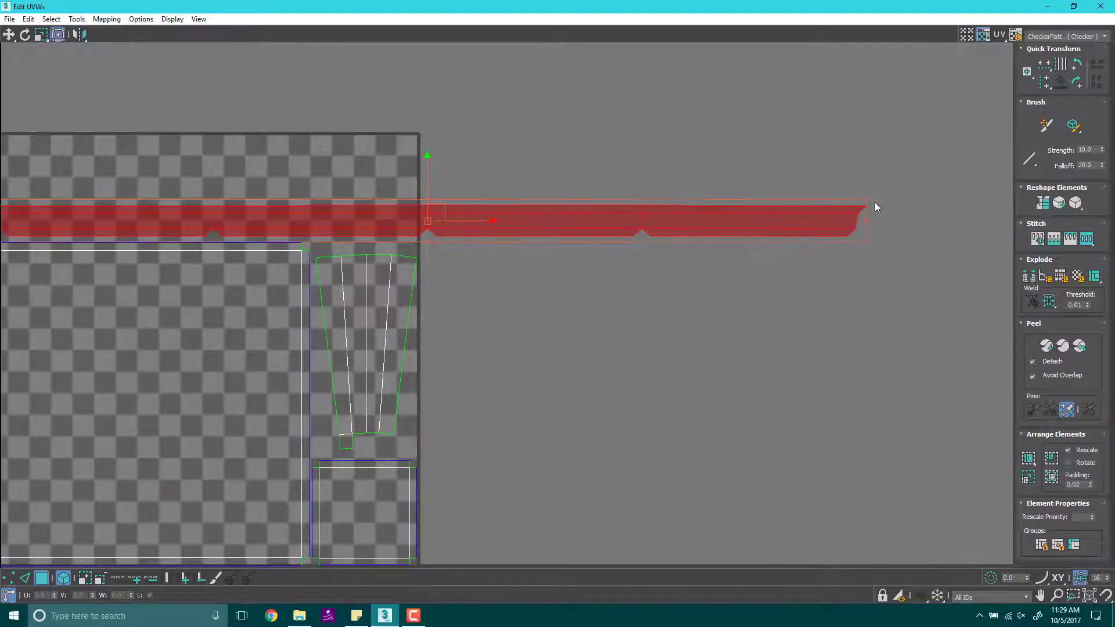
pyautogui.moveTo(868, 200); pyautogui.dragTo(842, 216)
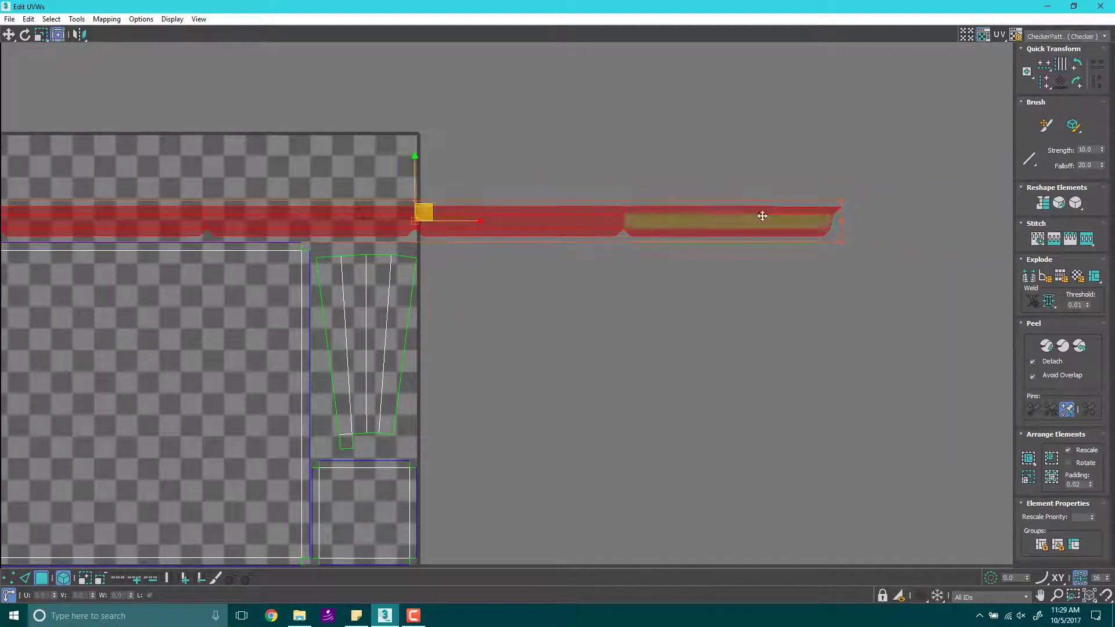
# Step: Break off the half of the strip shell lying outside the tile and place it above the other half inside the tile
pyautogui.click(524, 142)
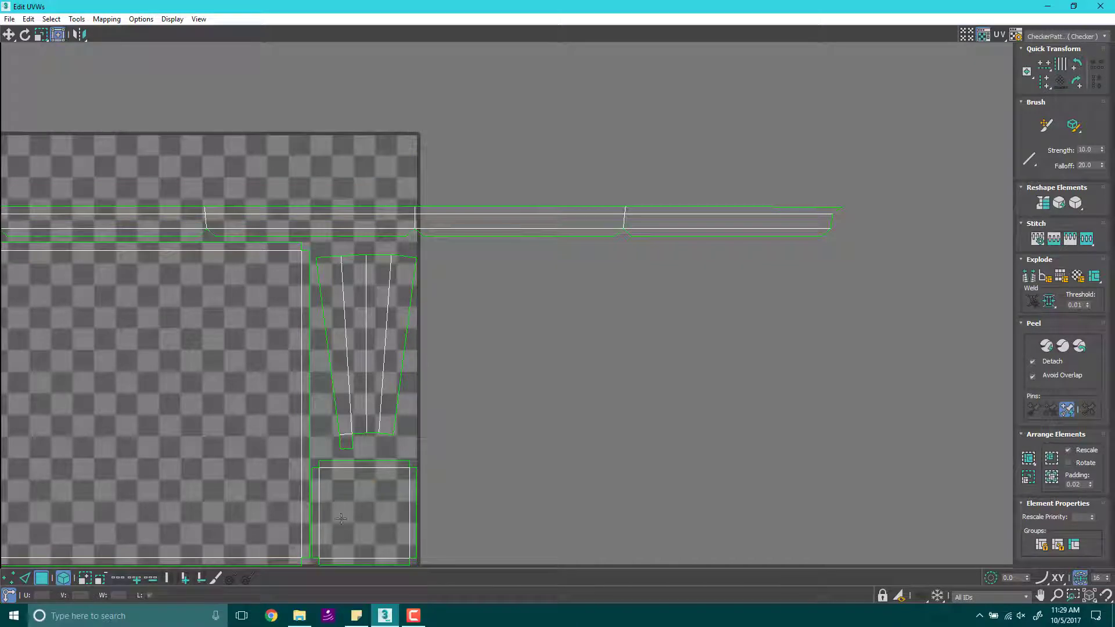
pyautogui.click(70, 577)
pyautogui.moveTo(540, 165); pyautogui.dragTo(800, 323)
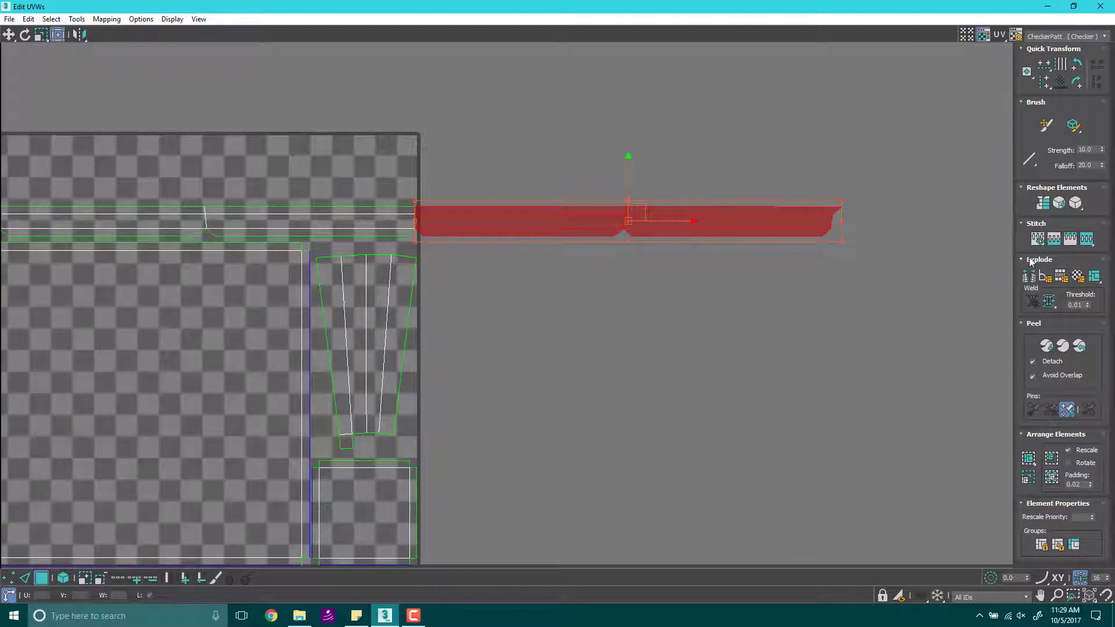
pyautogui.moveTo(555, 111); pyautogui.dragTo(697, 137, button='middle')
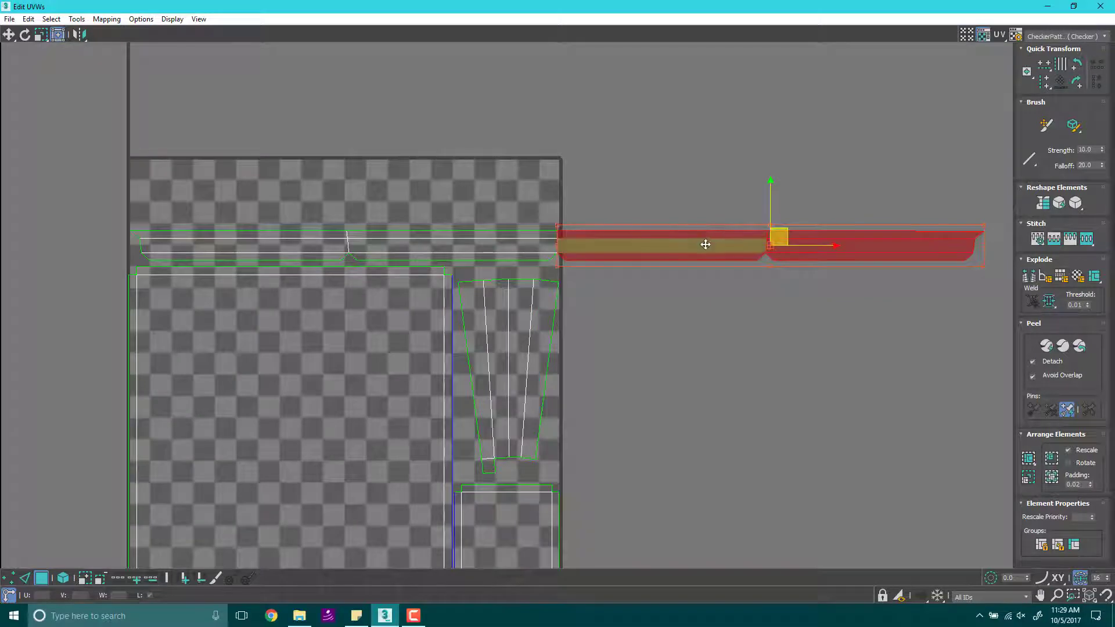
pyautogui.moveTo(705, 244); pyautogui.dragTo(289, 213)
# Step: Relax both halves of the strip shell using Relax By Polygon Angles
pyautogui.click(76, 19)
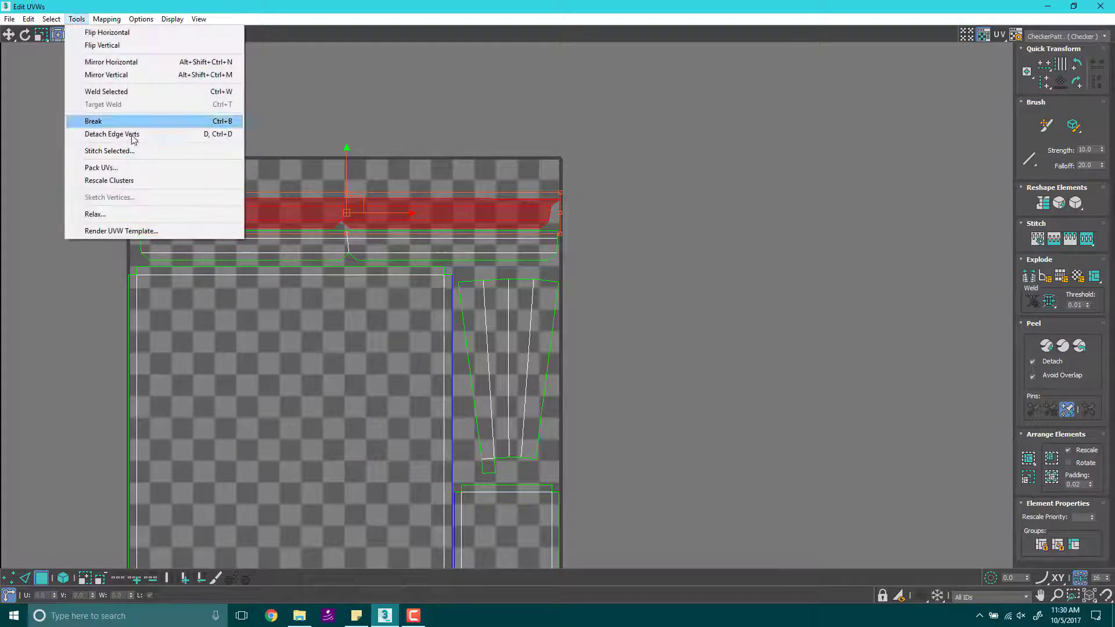
pyautogui.click(122, 214)
pyautogui.click(182, 143)
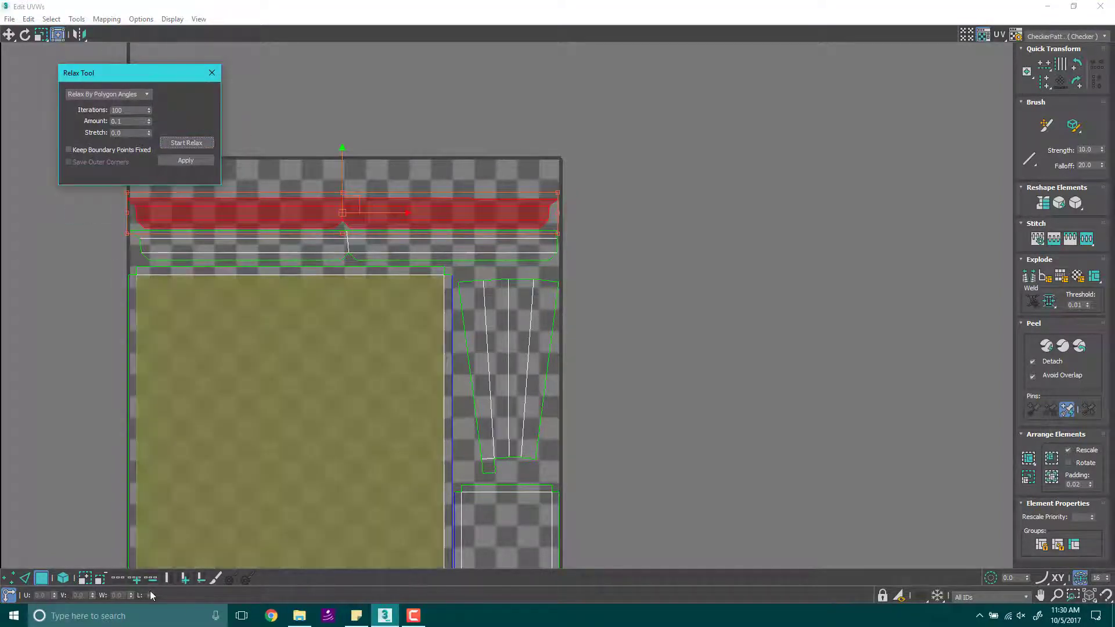
pyautogui.click(62, 578)
pyautogui.click(72, 456)
pyautogui.click(191, 244)
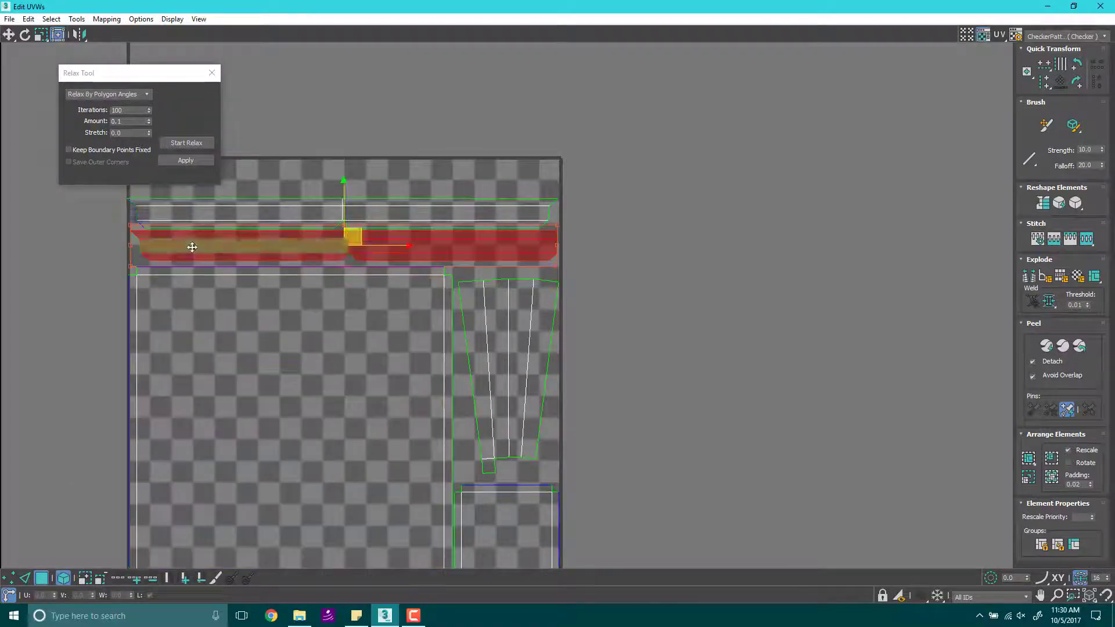
pyautogui.click(186, 143)
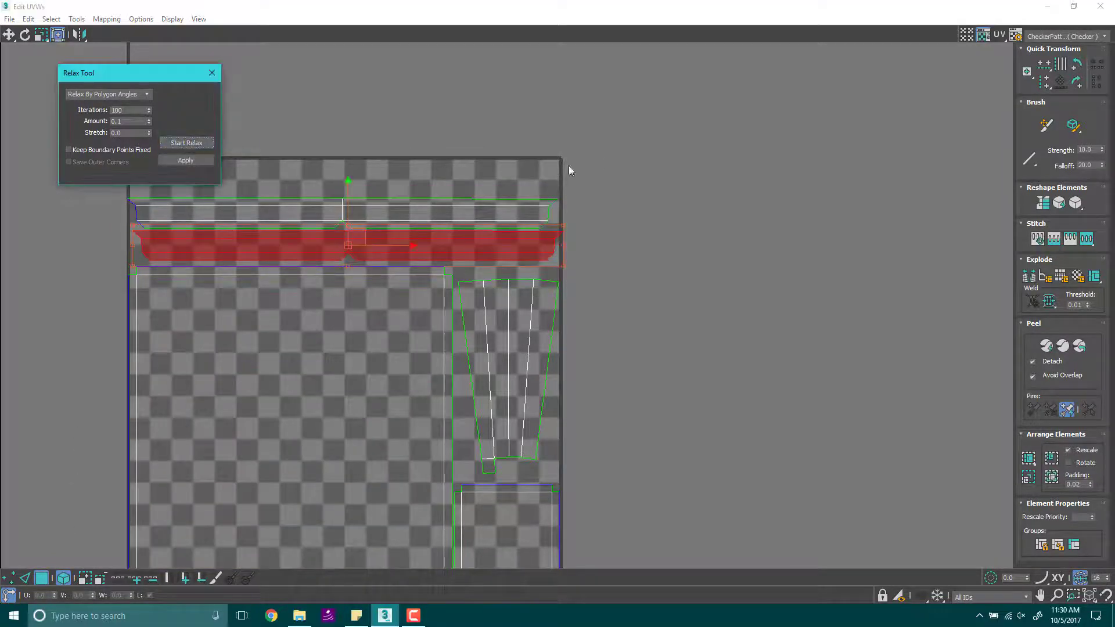
# Step: Move the strip half nearest the tabletop shell up against the tile's top edge, within the tile's width
pyautogui.moveTo(569, 165); pyautogui.dragTo(759, 145, button='middle')
pyautogui.scroll(2, 330, 139)
pyautogui.scroll(-2, 330, 139)
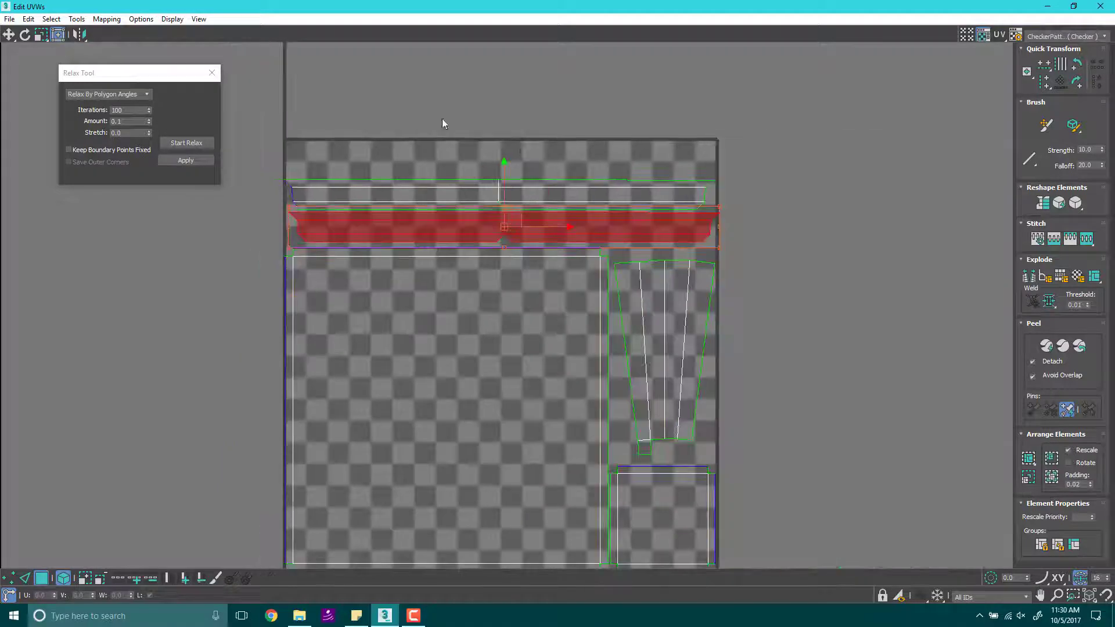
pyautogui.moveTo(524, 225); pyautogui.dragTo(526, 151)
pyautogui.scroll(3, 721, 137)
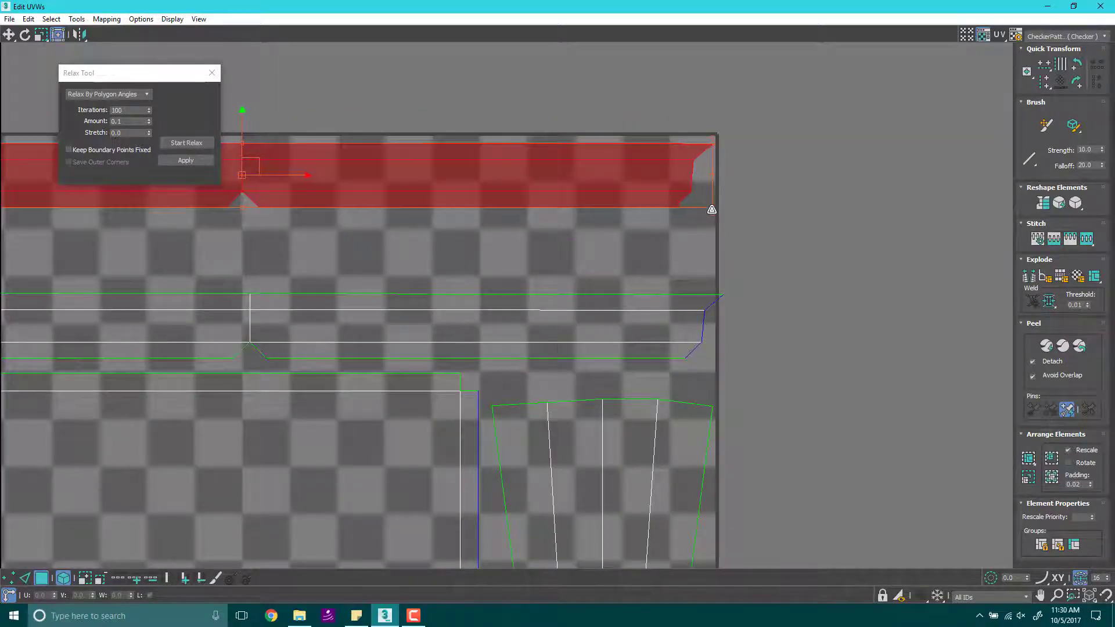
pyautogui.moveTo(603, 289); pyautogui.dragTo(698, 201, button='middle')
pyautogui.scroll(-2, 380, 172)
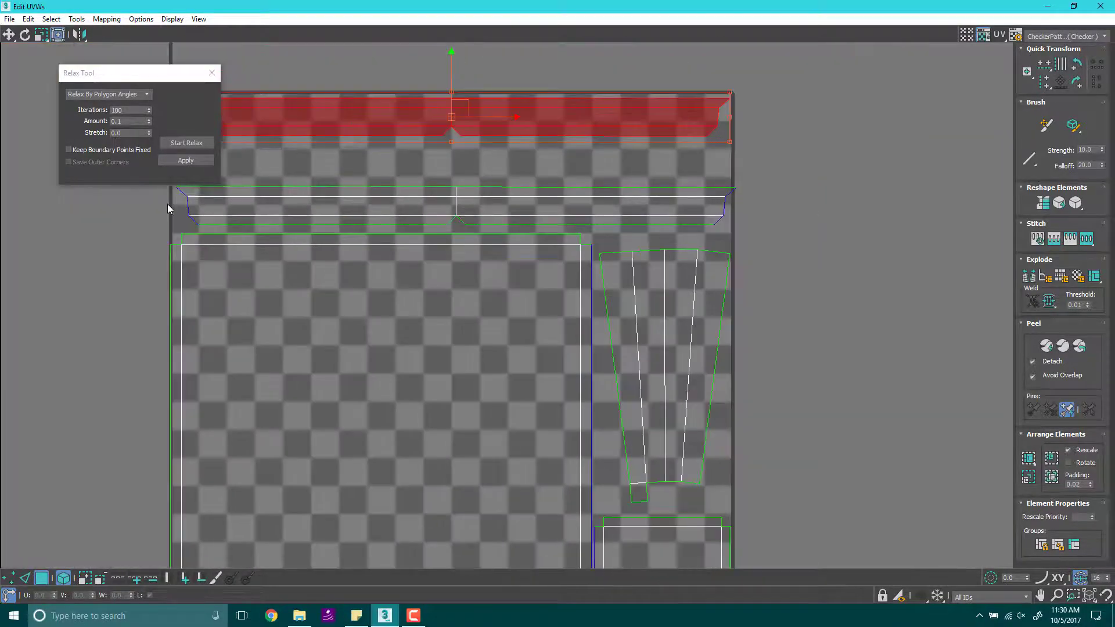
# Step: Move the remaining strip half up to sit just below the first one, leaving a gap above the tabletop shell
pyautogui.scroll(2, 167, 209)
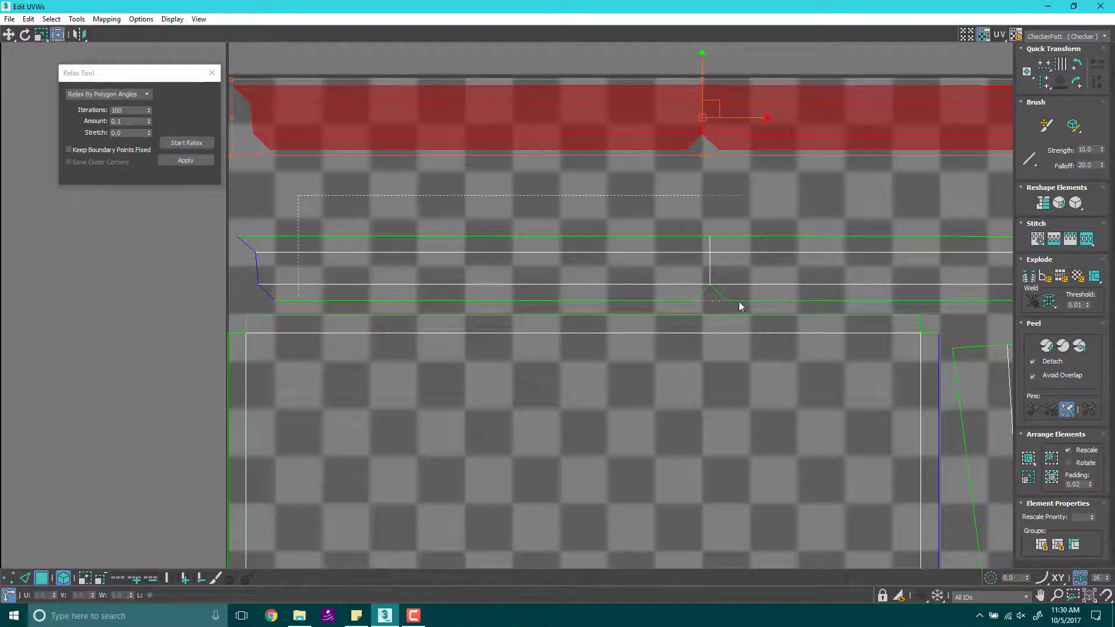
pyautogui.click(752, 271)
pyautogui.moveTo(752, 272); pyautogui.dragTo(754, 223)
pyautogui.scroll(-2, 754, 222)
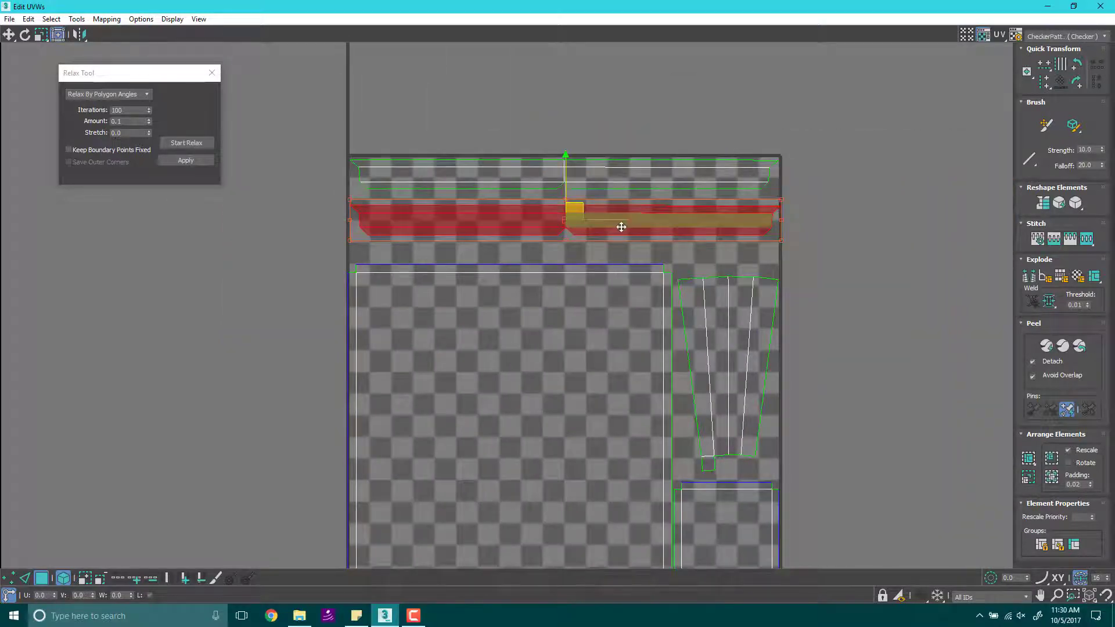
pyautogui.moveTo(794, 406); pyautogui.dragTo(783, 326, button='middle')
pyautogui.scroll(-1, 783, 325)
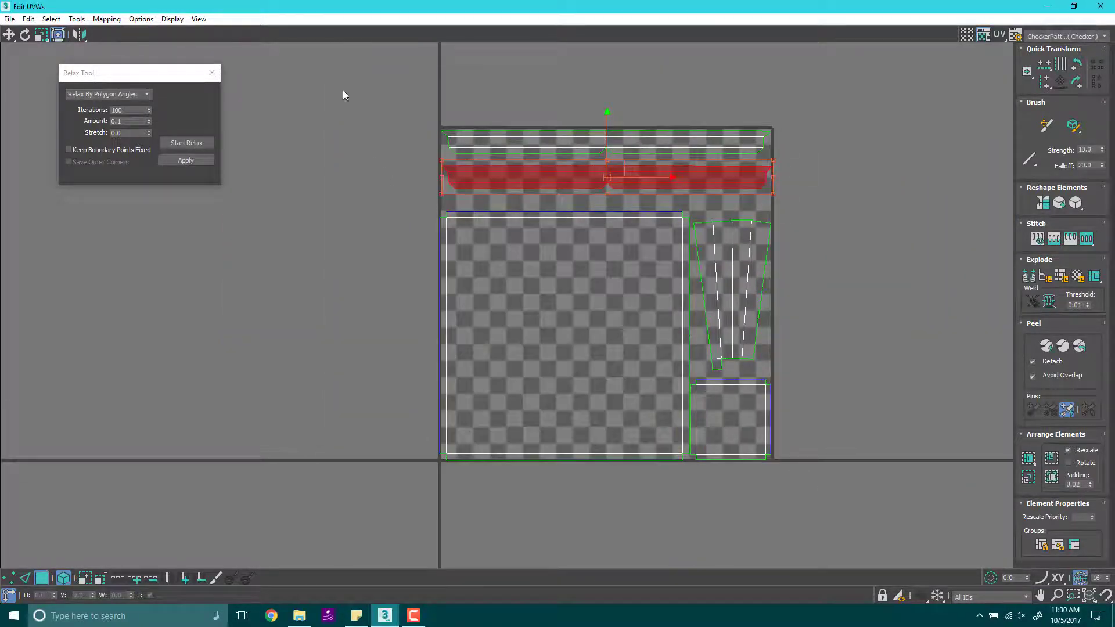
# Step: Select all UV shells in the packed layout, close the UV editor and clear the face selection on the table
pyautogui.hotkey('ctrl', 'a')
pyautogui.scroll(1, 749, 380)
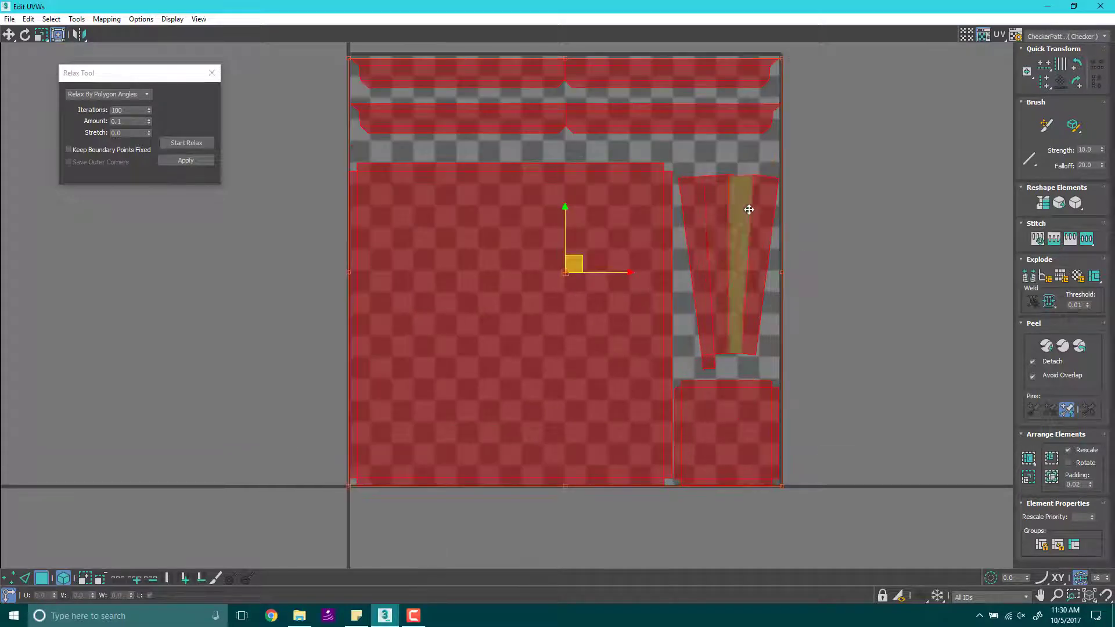
pyautogui.moveTo(658, 184); pyautogui.dragTo(624, 259, button='middle')
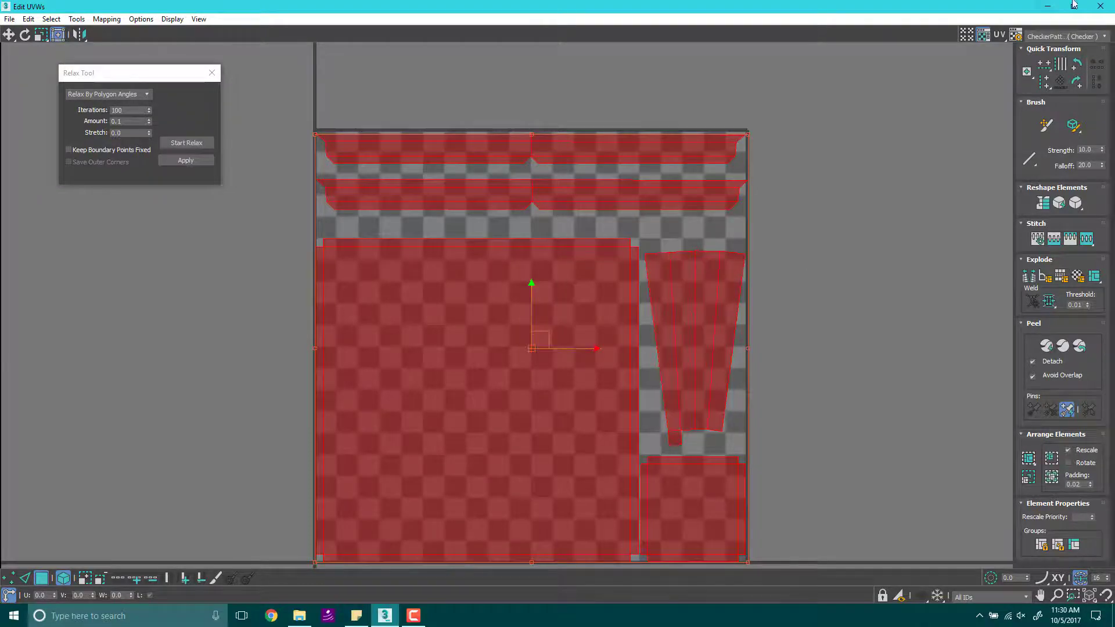
pyautogui.click(1100, 7)
pyautogui.click(623, 273)
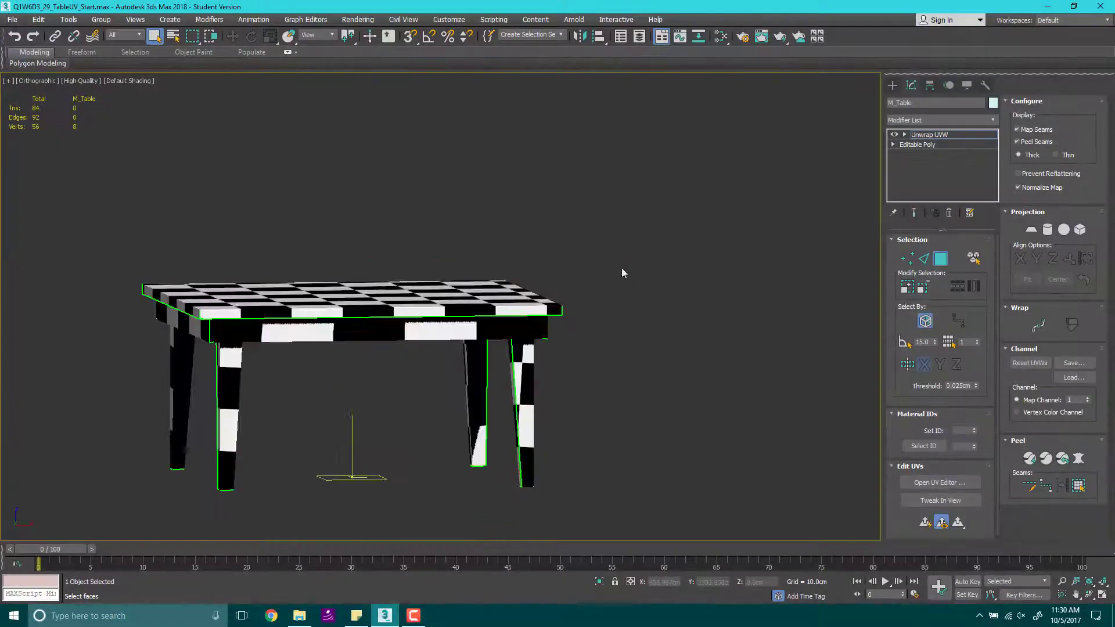
# Step: Set the table material's Checker map tiling to 10 in both U and V
pyautogui.keyDown('alt'); pyautogui.moveTo(575, 249); pyautogui.dragTo(622, 211, button='middle'); pyautogui.keyUp('alt')
pyautogui.keyDown('alt'); pyautogui.moveTo(699, 241); pyautogui.dragTo(685, 211, button='middle'); pyautogui.keyUp('alt')
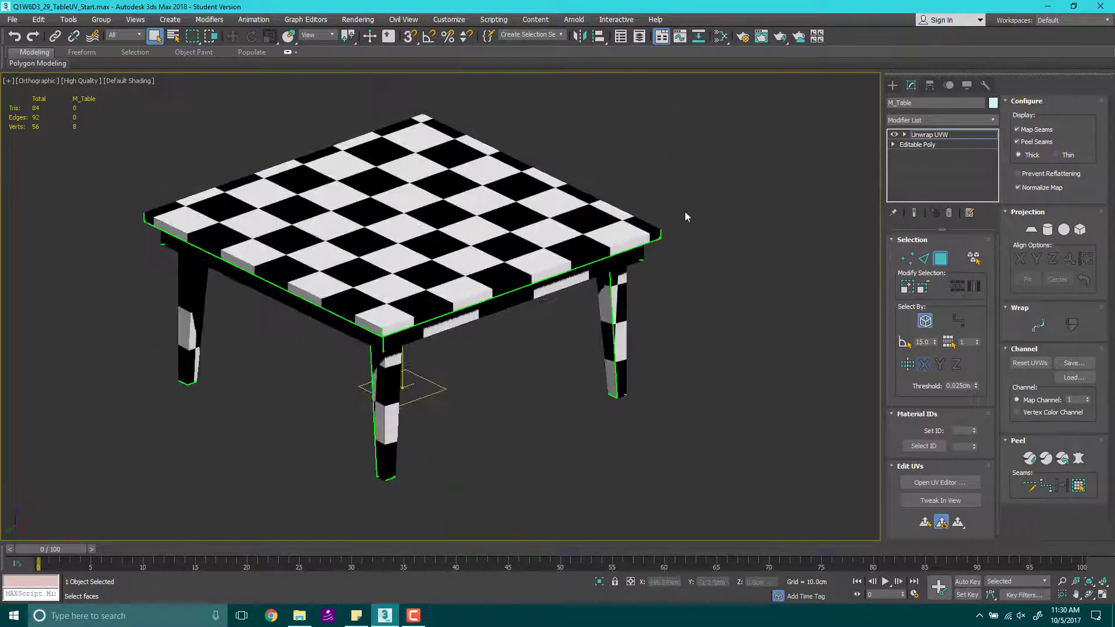
pyautogui.press('m')
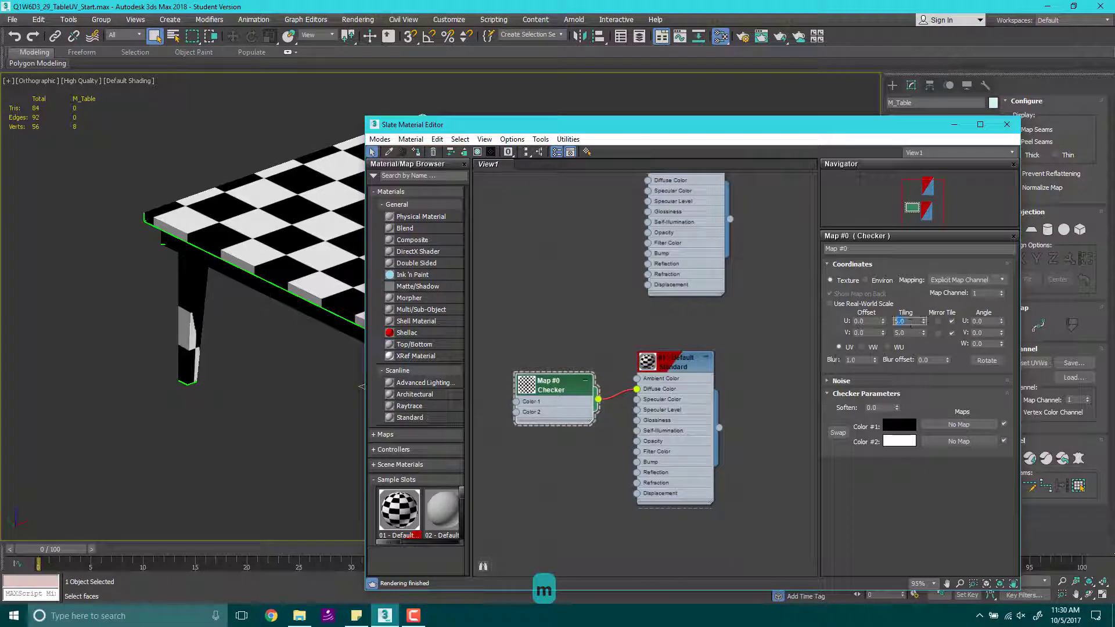
pyautogui.write('10')
pyautogui.doubleClick(906, 332)
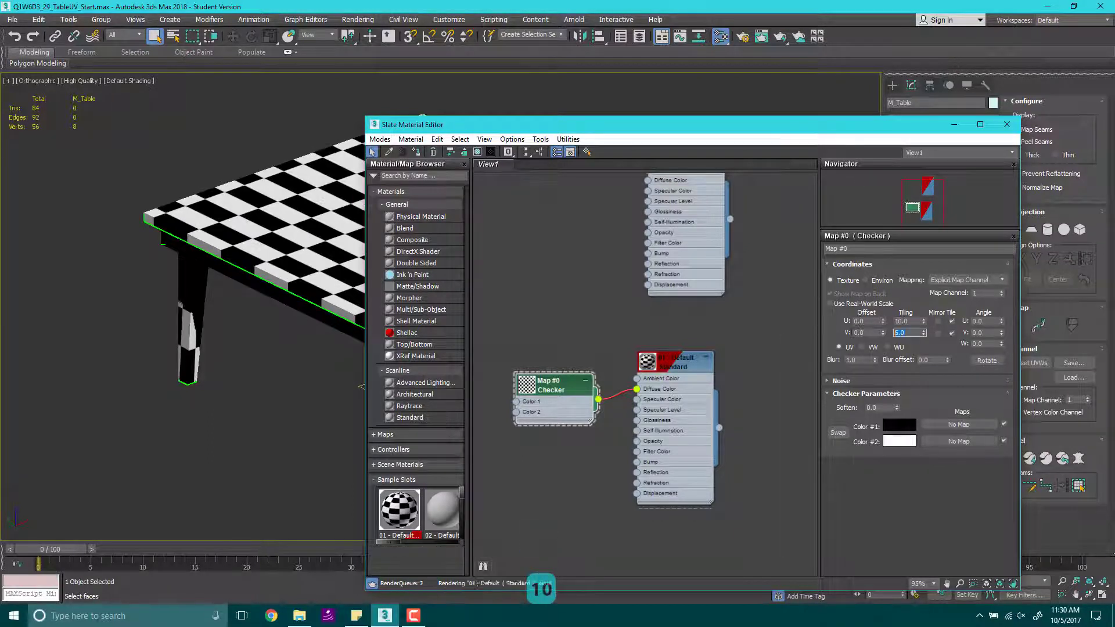
pyautogui.write('10')
pyautogui.press('Return')
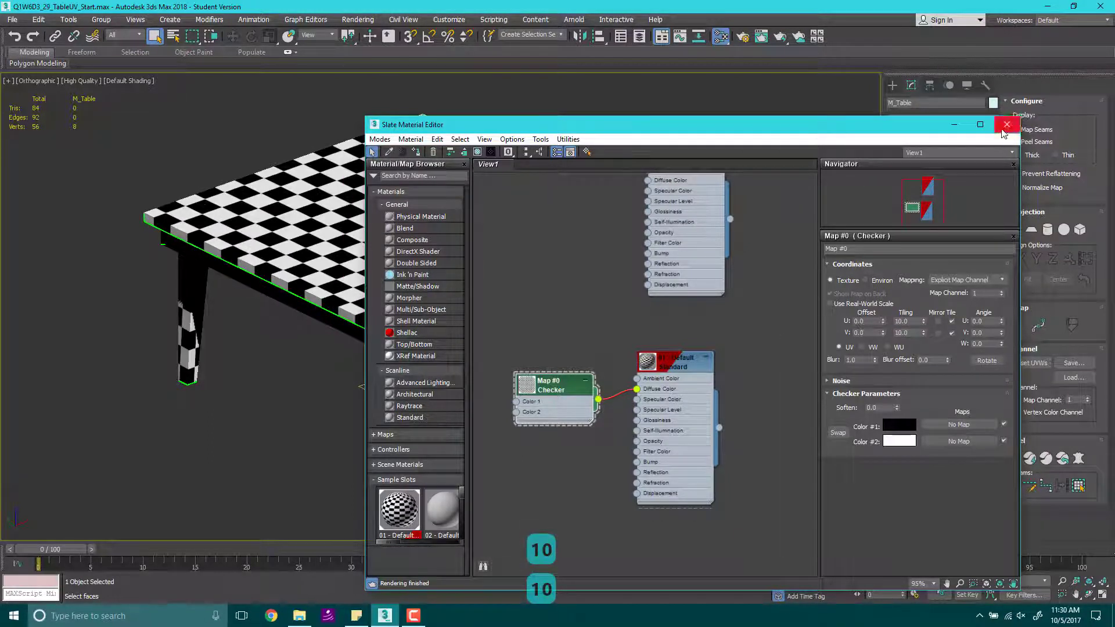
pyautogui.click(1006, 124)
# Step: Reopen the UV editor and render a UVW template of the table at 2048 by 2048 pixels
pyautogui.keyDown('alt'); pyautogui.moveTo(602, 251); pyautogui.dragTo(411, 327, button='middle'); pyautogui.keyUp('alt')
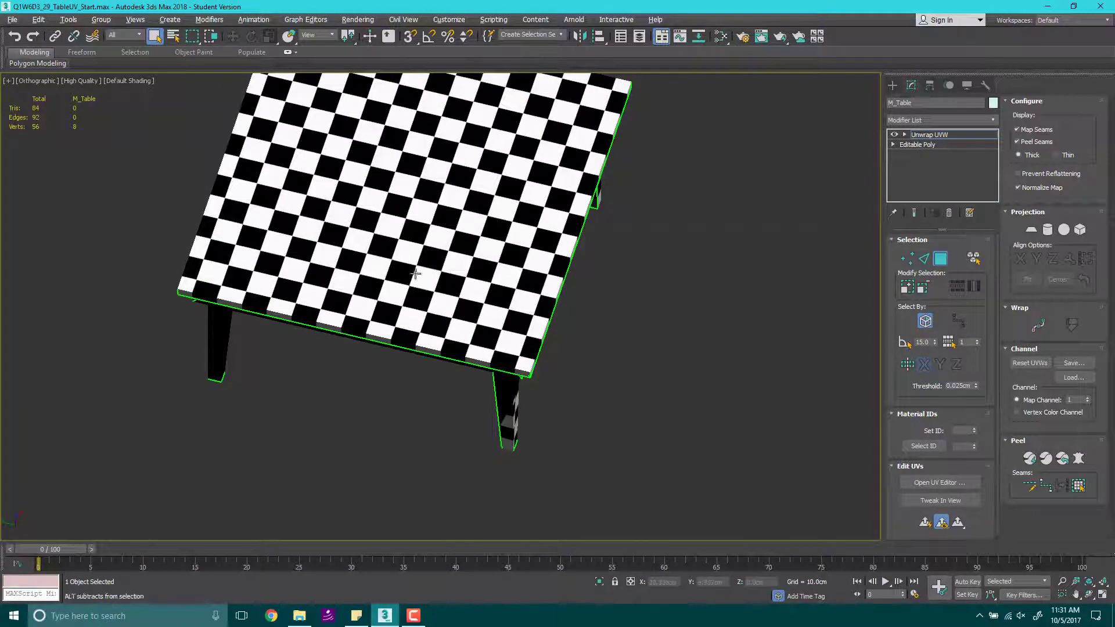
pyautogui.keyDown('alt'); pyautogui.moveTo(438, 302); pyautogui.dragTo(580, 291, button='middle'); pyautogui.keyUp('alt')
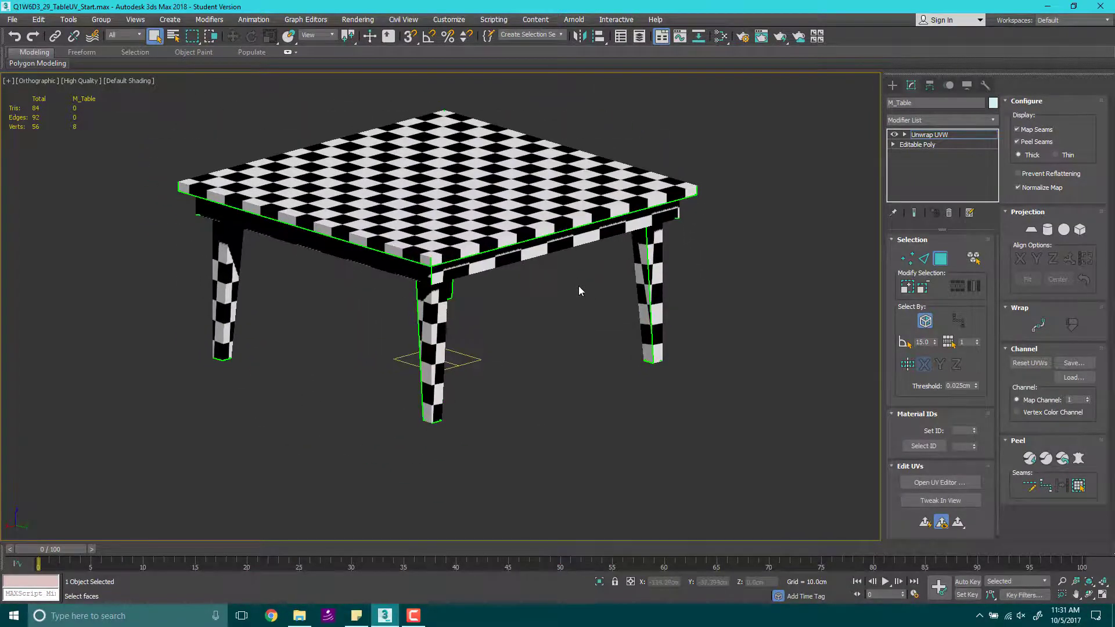
pyautogui.click(939, 483)
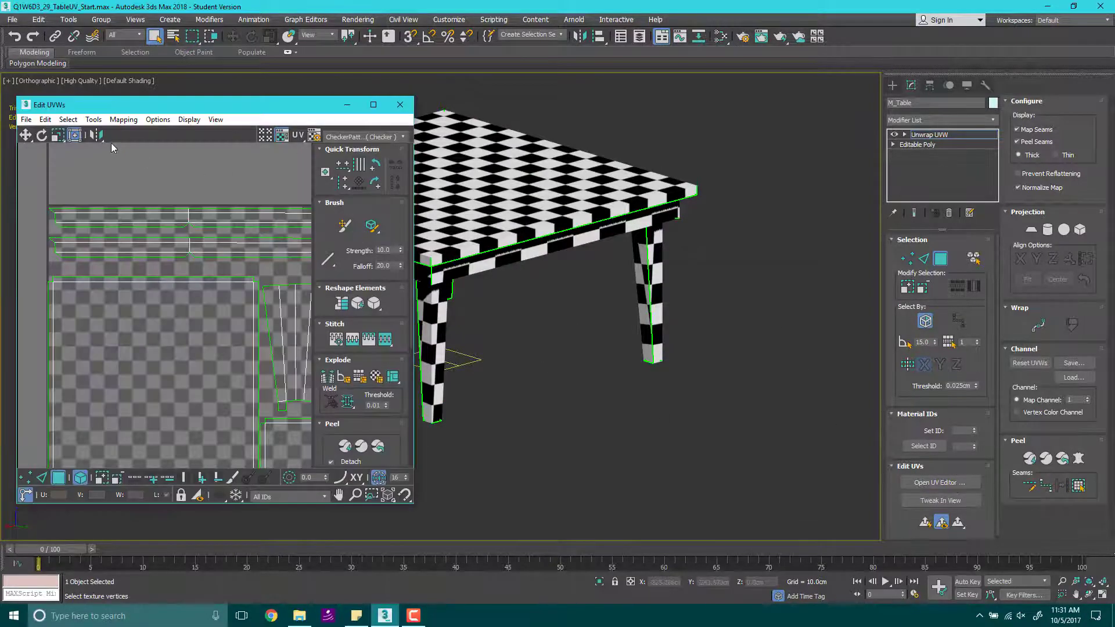
pyautogui.click(94, 120)
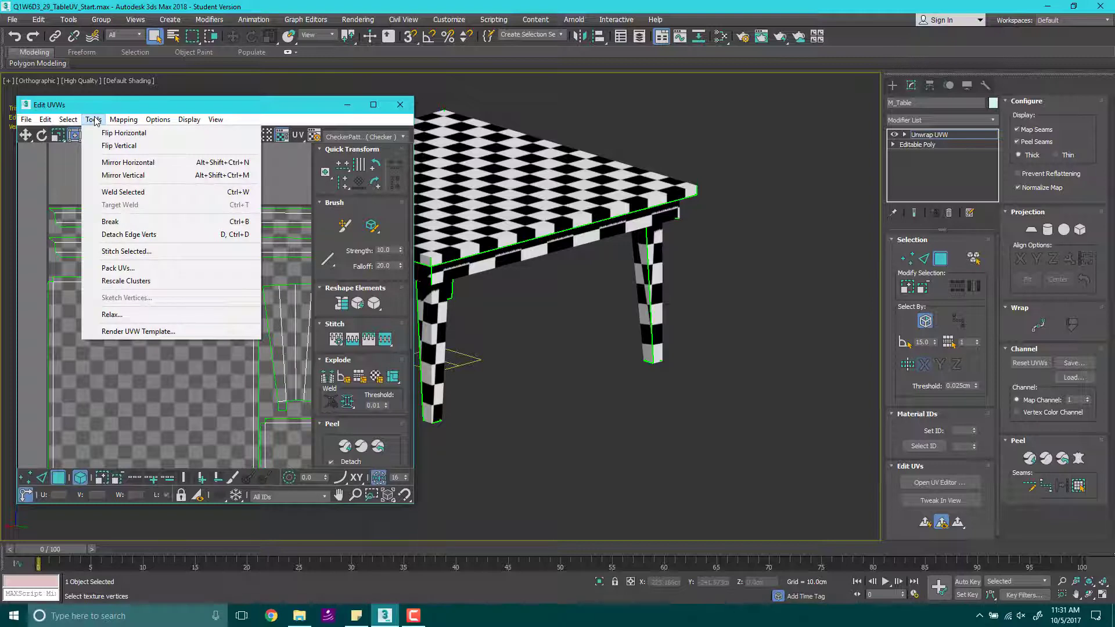
pyautogui.click(122, 333)
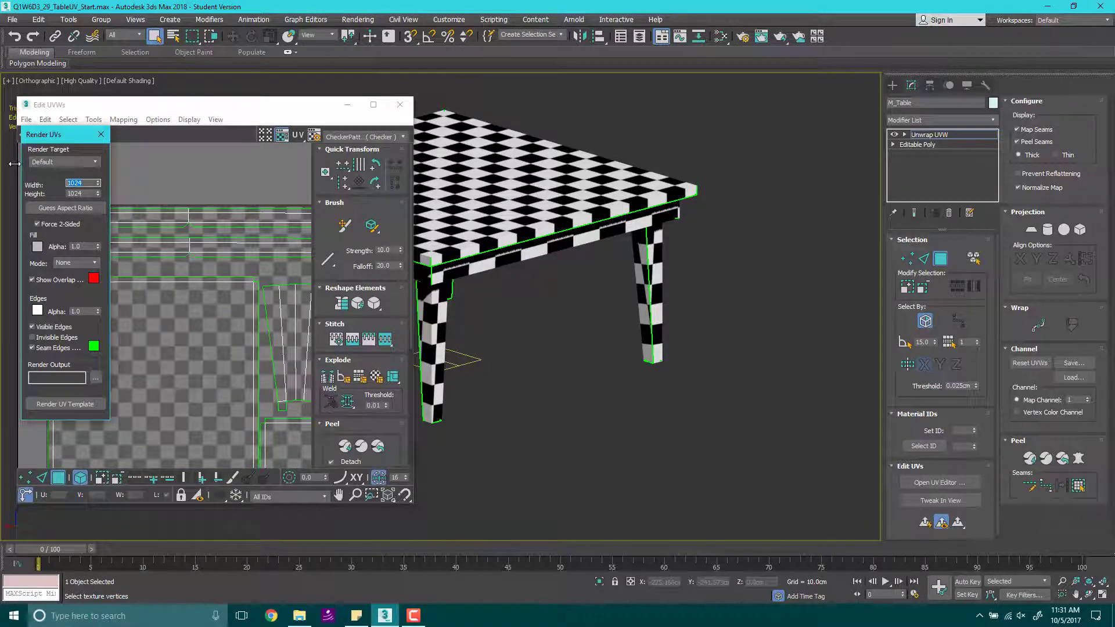
pyautogui.write('2048')
pyautogui.press('Tab')
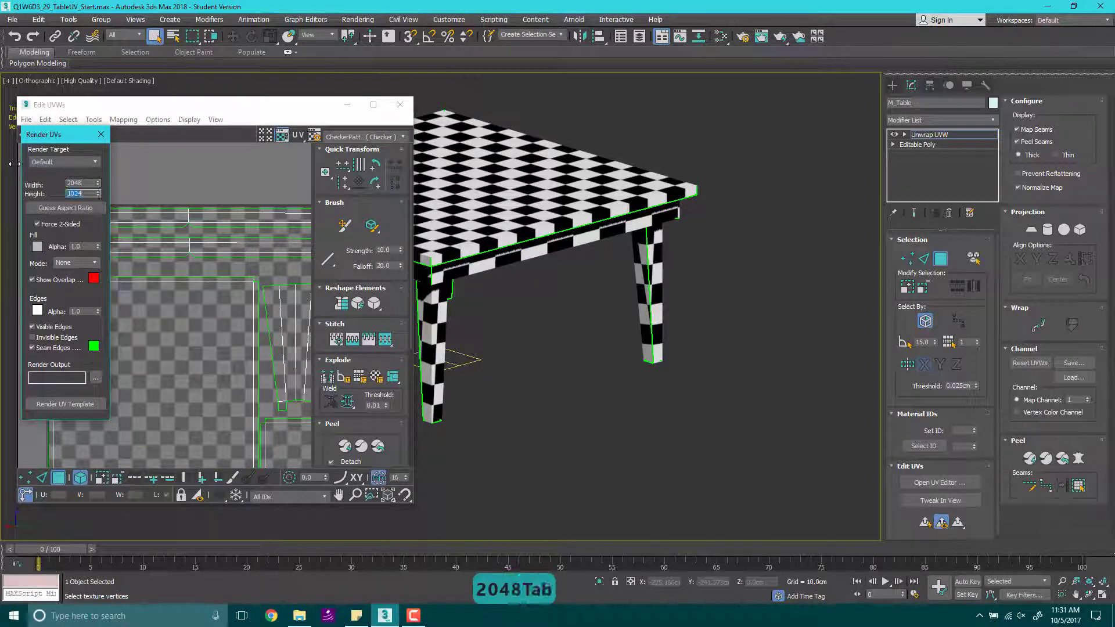
pyautogui.write('2048')
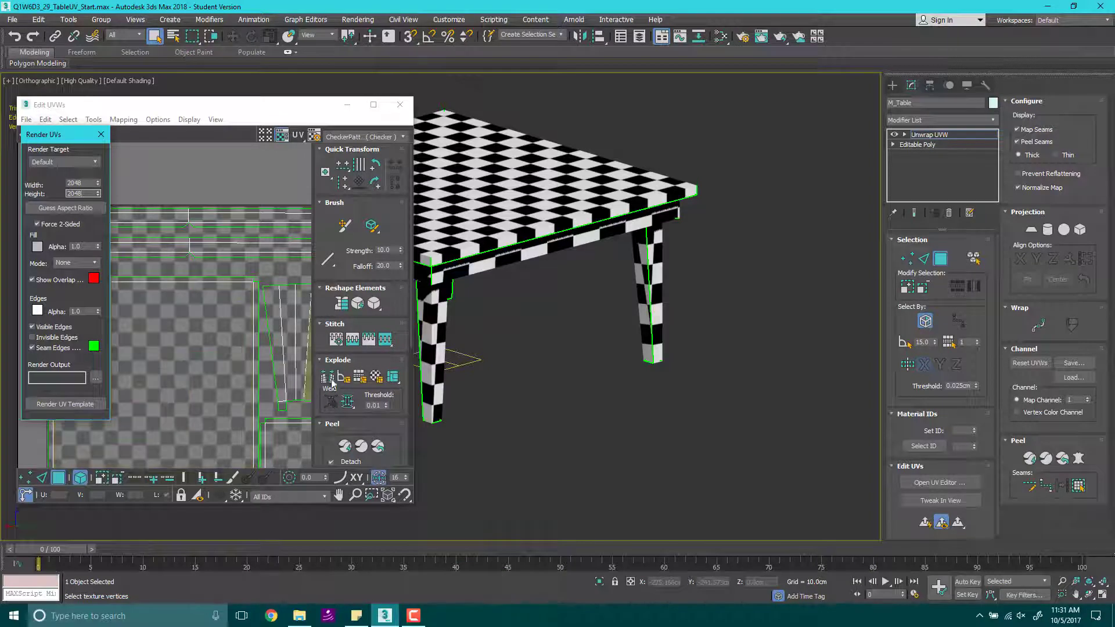
pyautogui.click(100, 402)
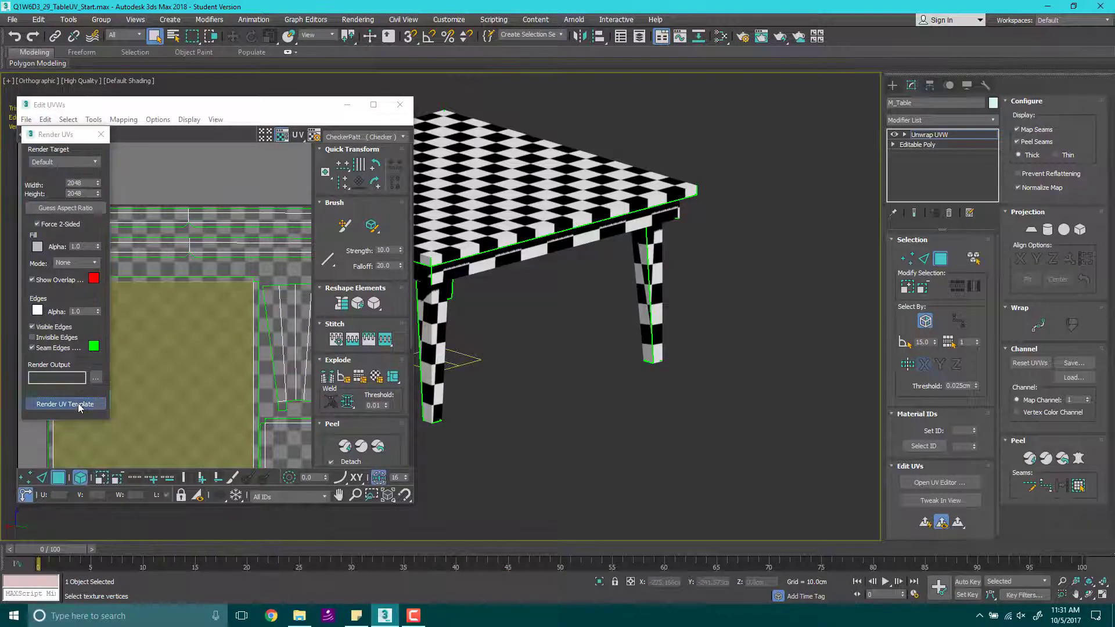
# Step: Start saving the rendered UV map and browse to the Q1W6D3_29_TableUV_UV7 folder
pyautogui.moveTo(1069, 11); pyautogui.dragTo(394, 9)
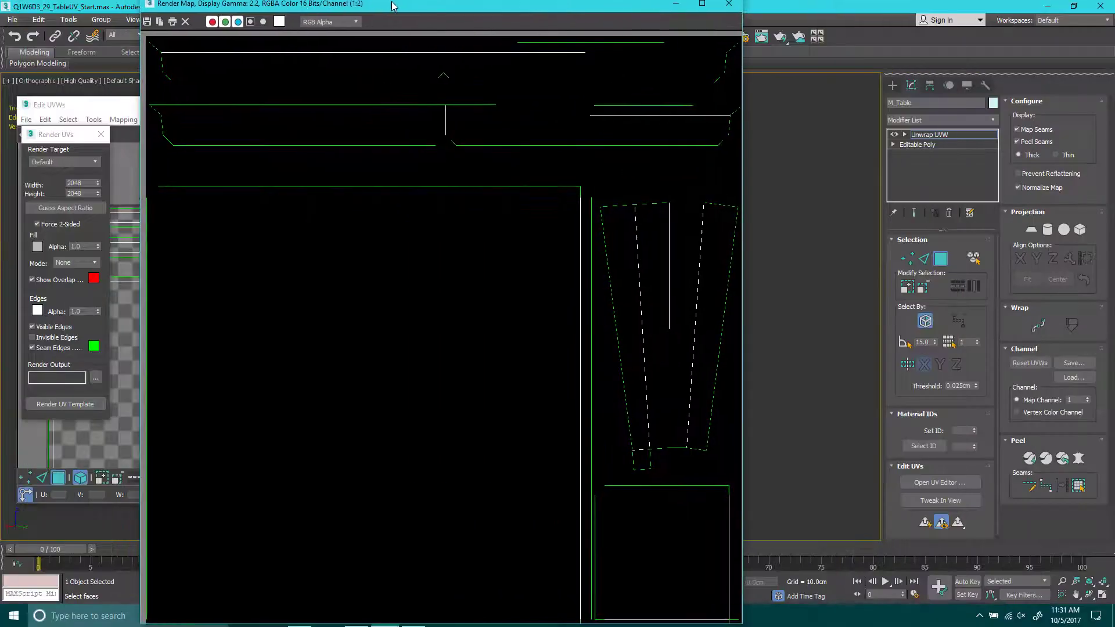
pyautogui.click(148, 28)
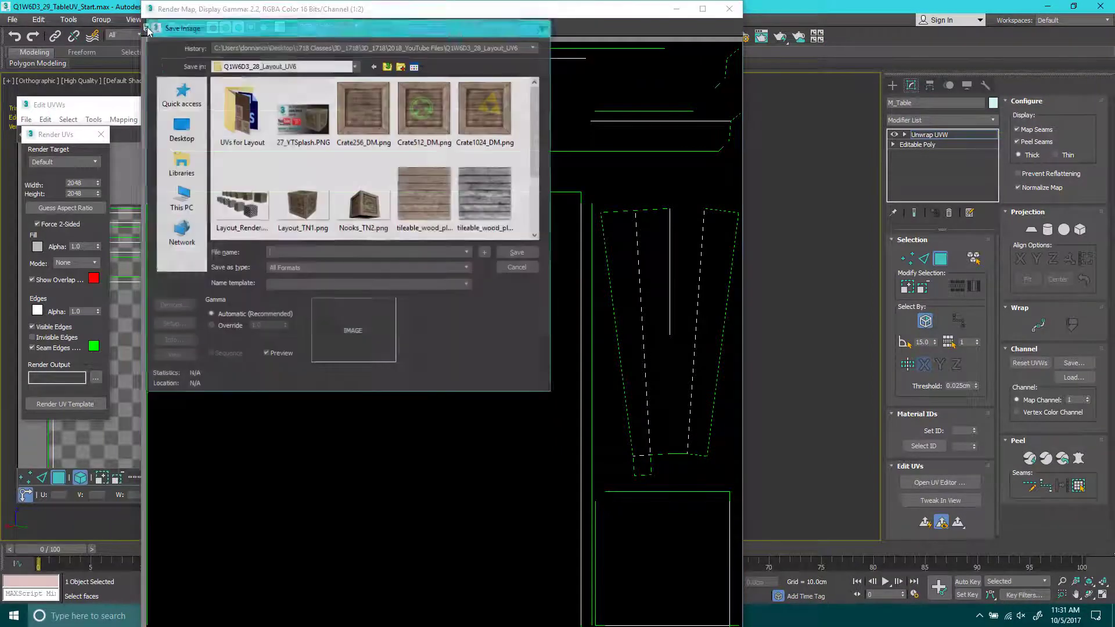
pyautogui.click(388, 66)
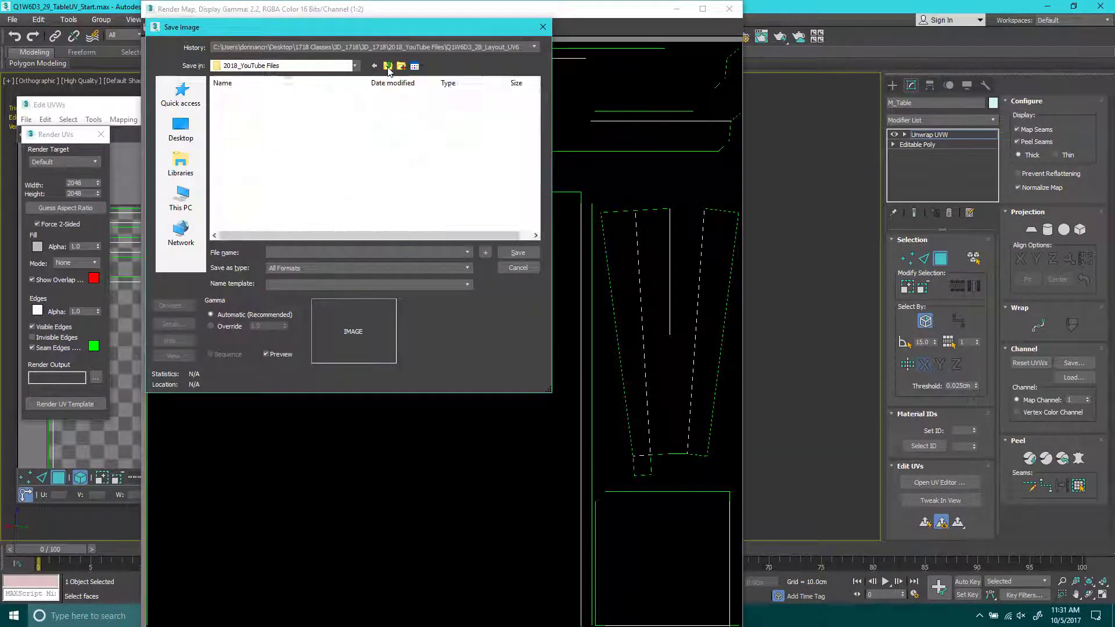
pyautogui.scroll(-5, 278, 219)
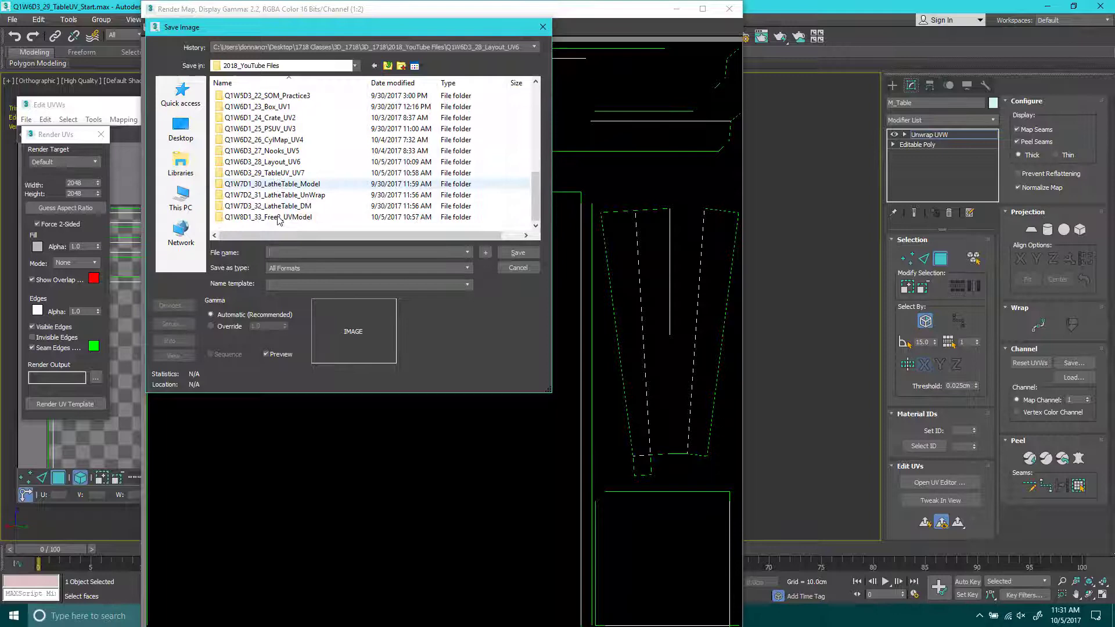
pyautogui.click(285, 185)
pyautogui.doubleClick(286, 174)
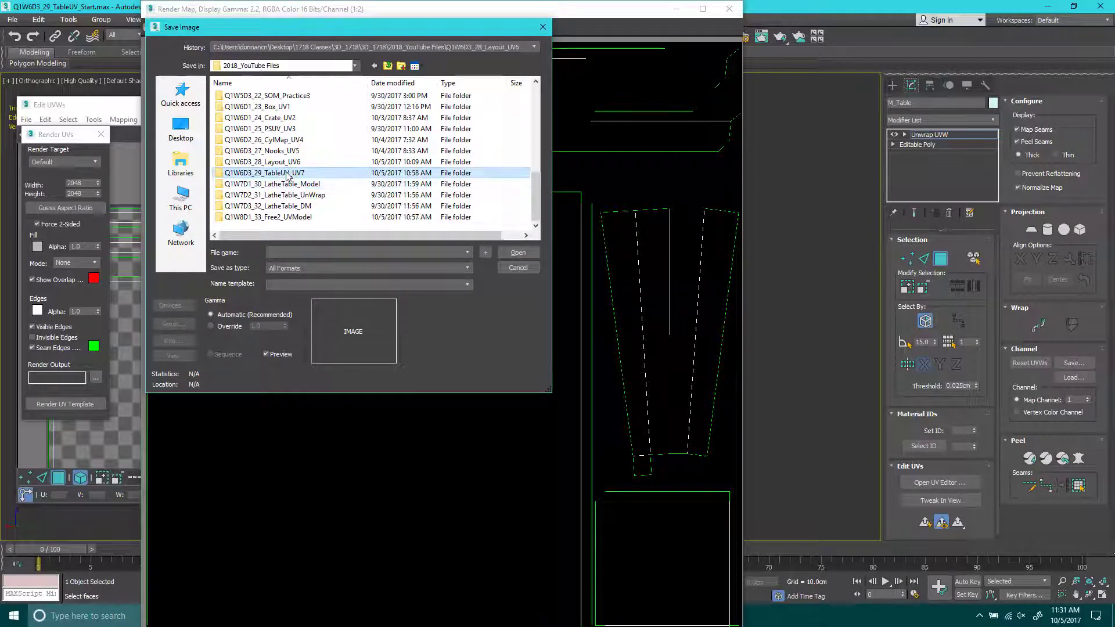
# Step: Save the rendered UV map as a PNG image named SquareTable_UV, accepting the PNG settings
pyautogui.click(291, 269)
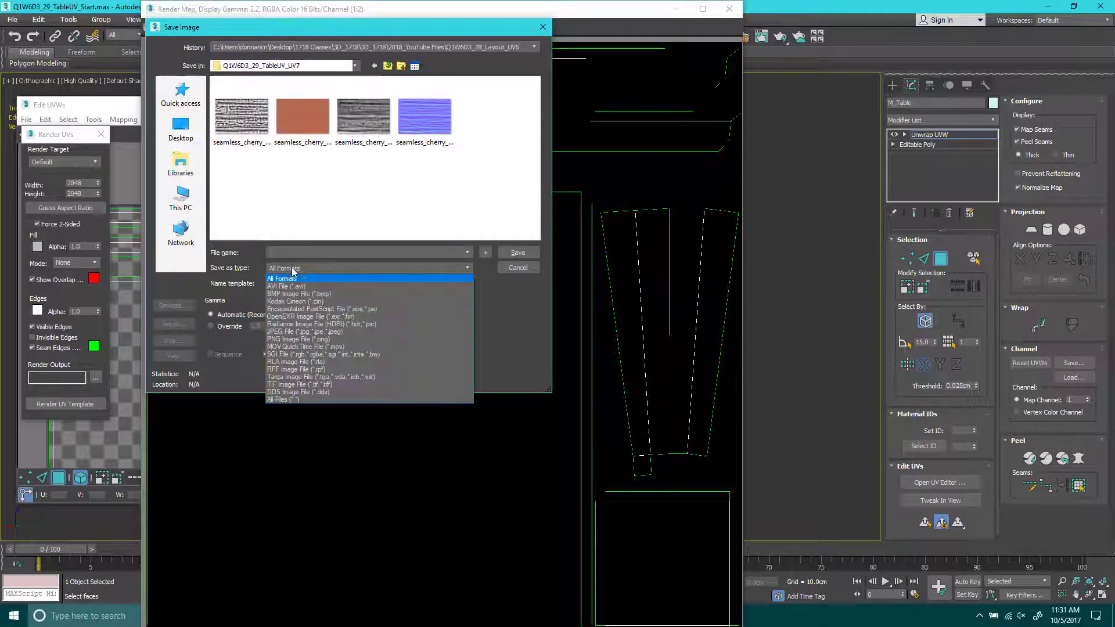
pyautogui.click(298, 339)
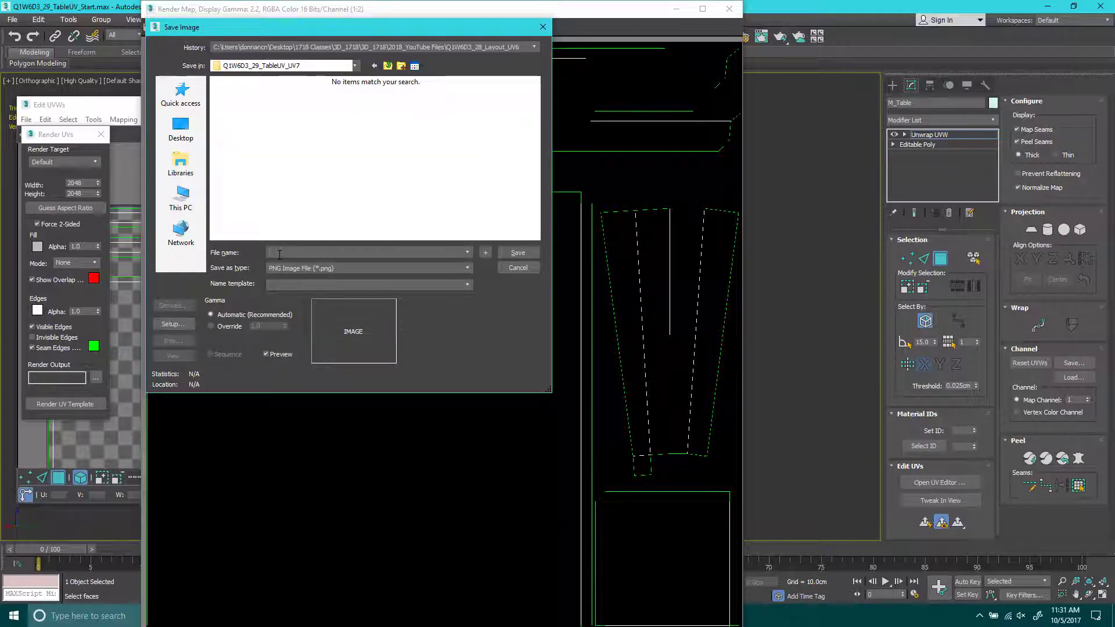
pyautogui.write('Table')
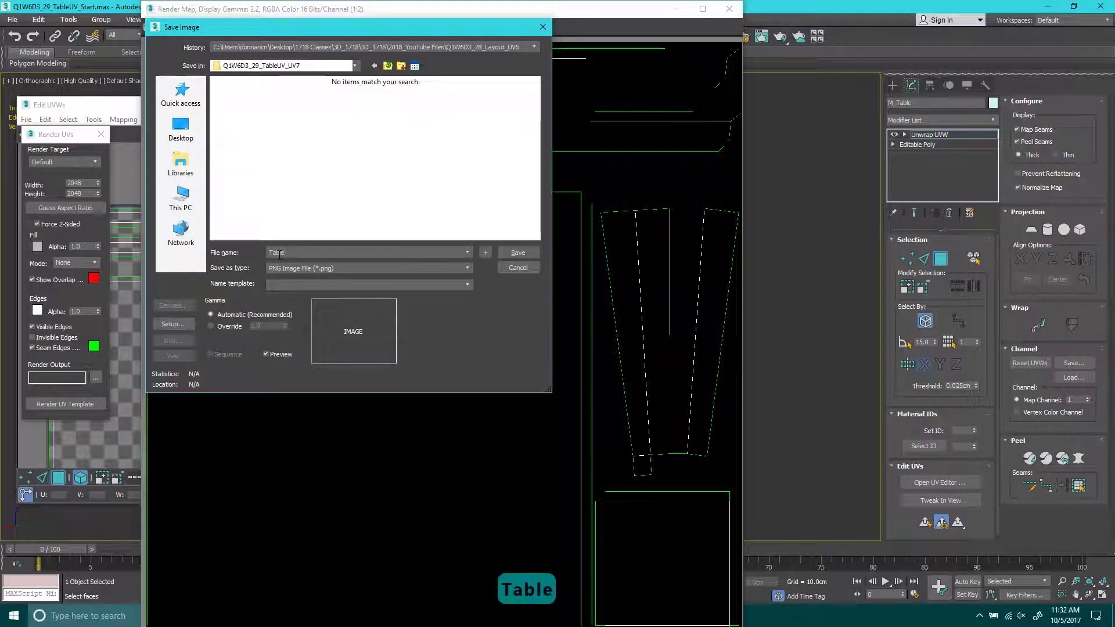
pyautogui.write('_UV')
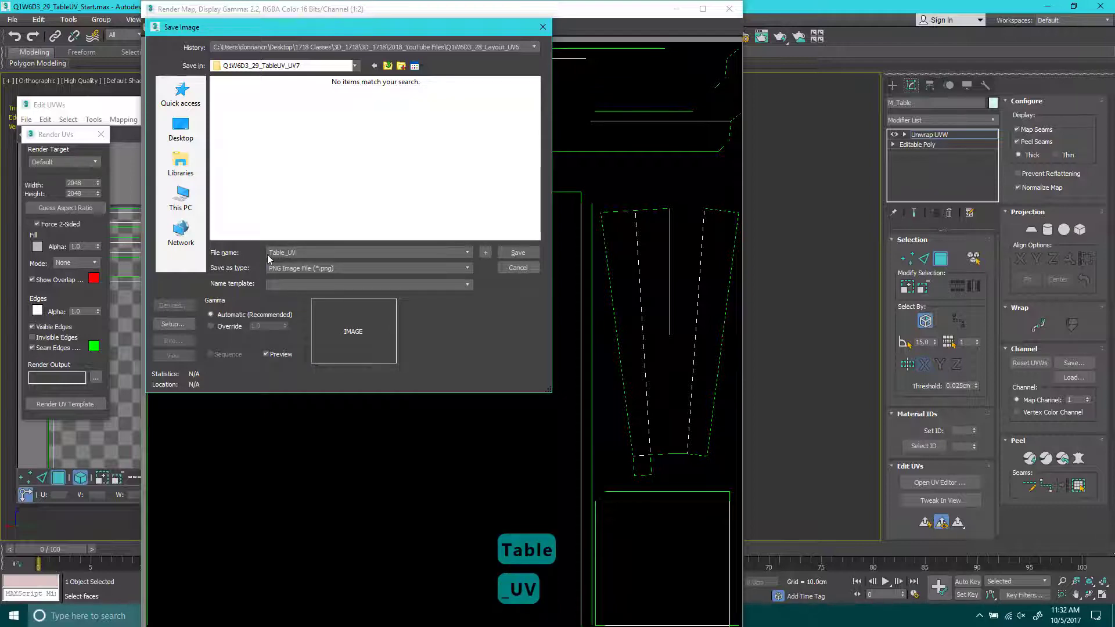
pyautogui.click(269, 253)
pyautogui.write('S')
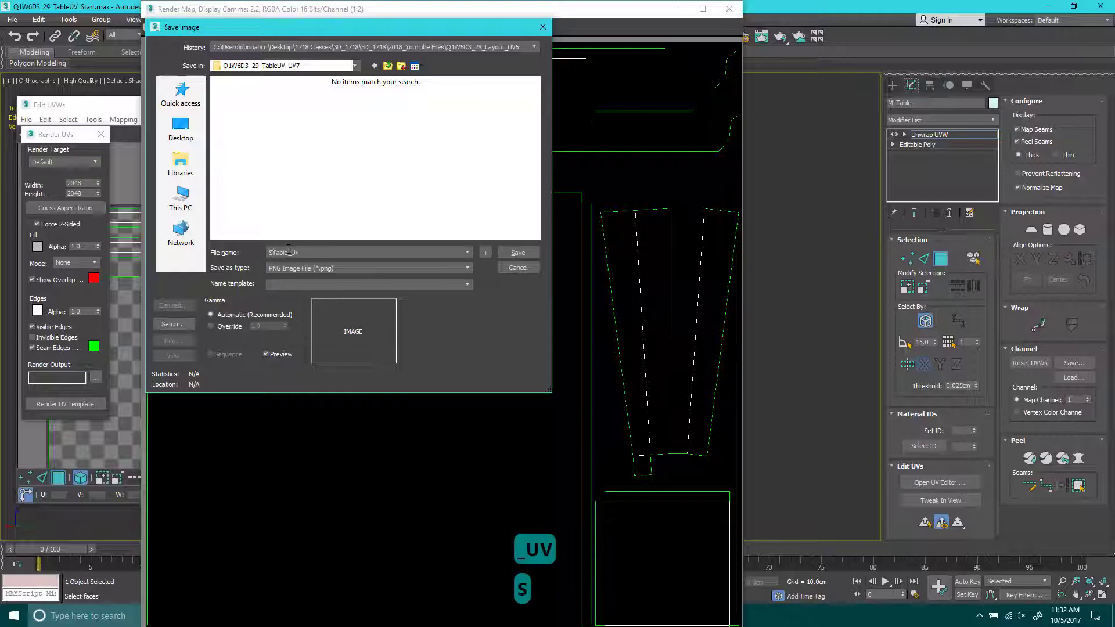
pyautogui.write('w')
pyautogui.press('BackSpace')
pyautogui.write('quare')
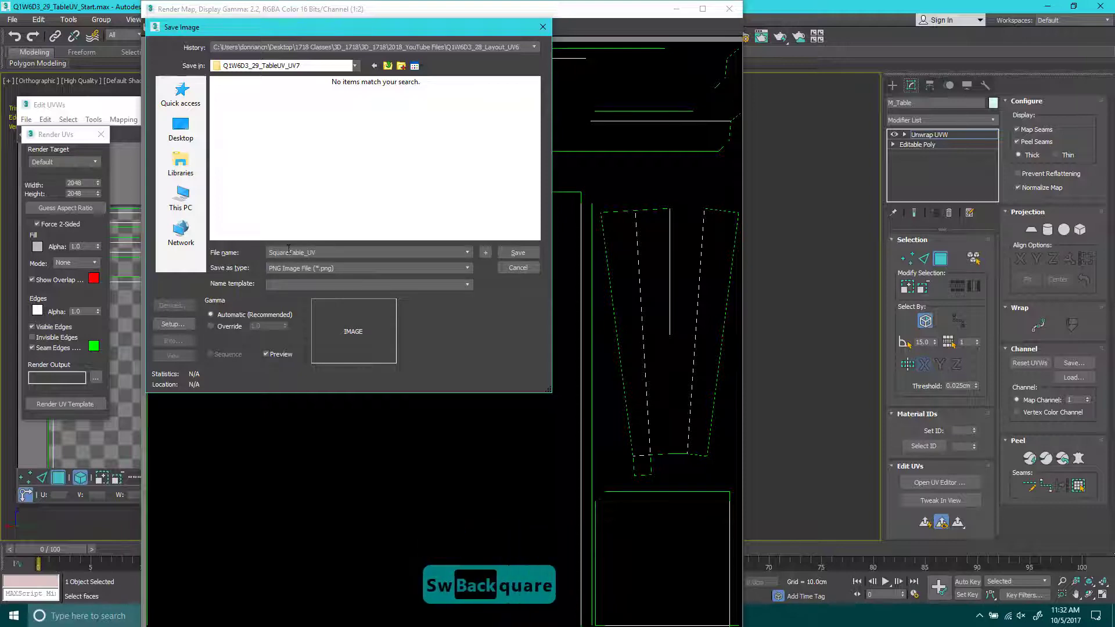
pyautogui.click(509, 253)
pyautogui.click(223, 153)
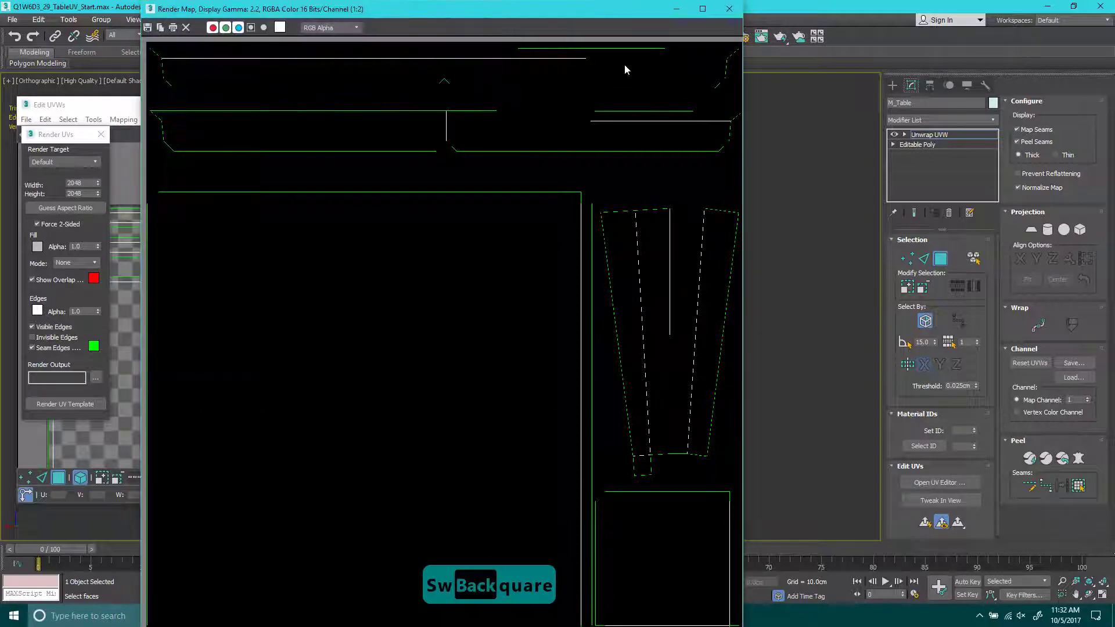
# Step: Close the render map, switch to Photoshop and open SquareTable_UV.png there from its project folder
pyautogui.click(735, 12)
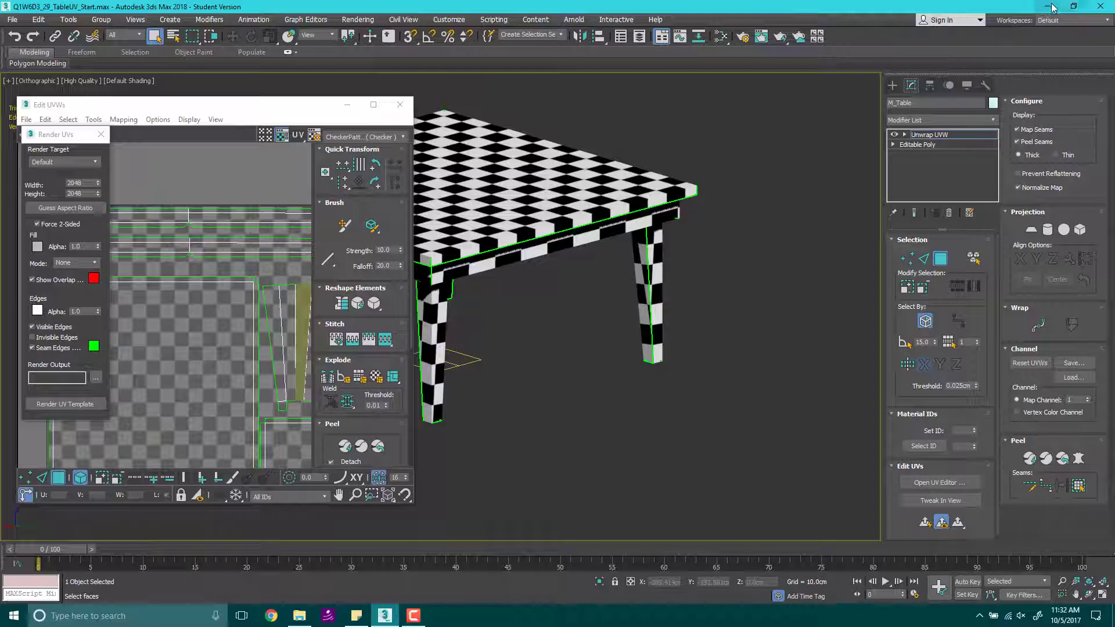
pyautogui.click(12, 619)
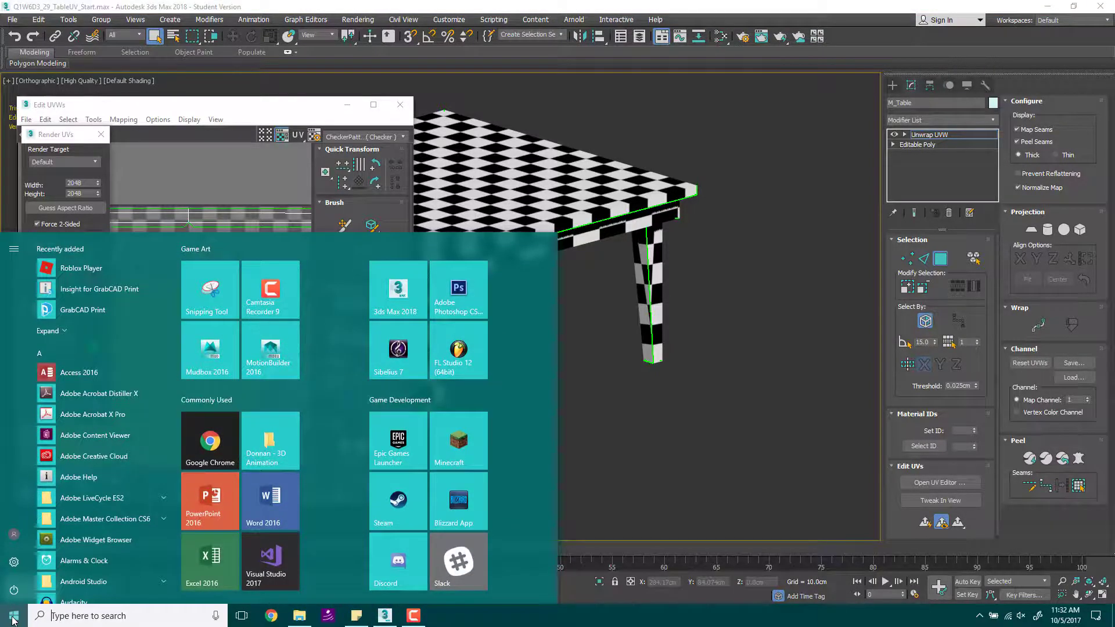
pyautogui.click(474, 270)
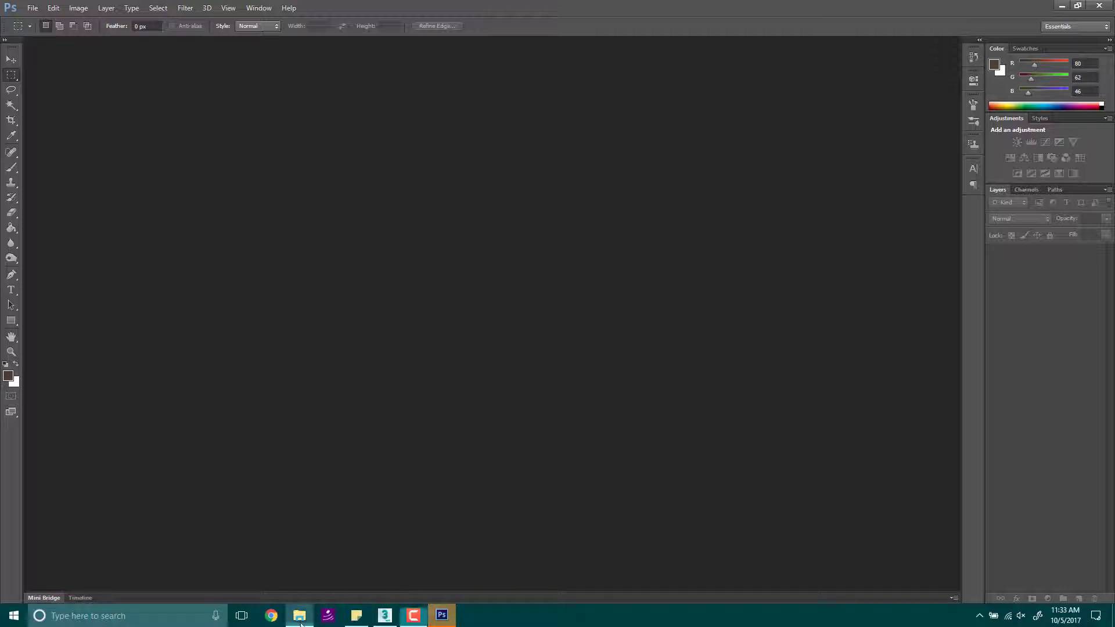
pyautogui.moveTo(0, 76); pyautogui.dragTo(371, 83)
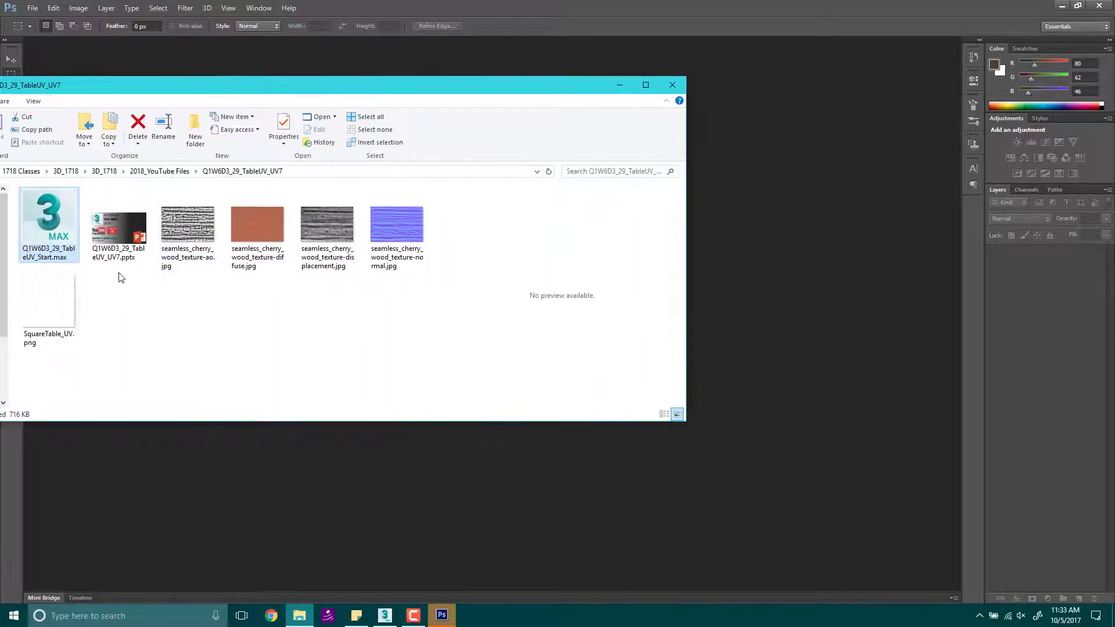
pyautogui.moveTo(50, 314); pyautogui.dragTo(797, 283)
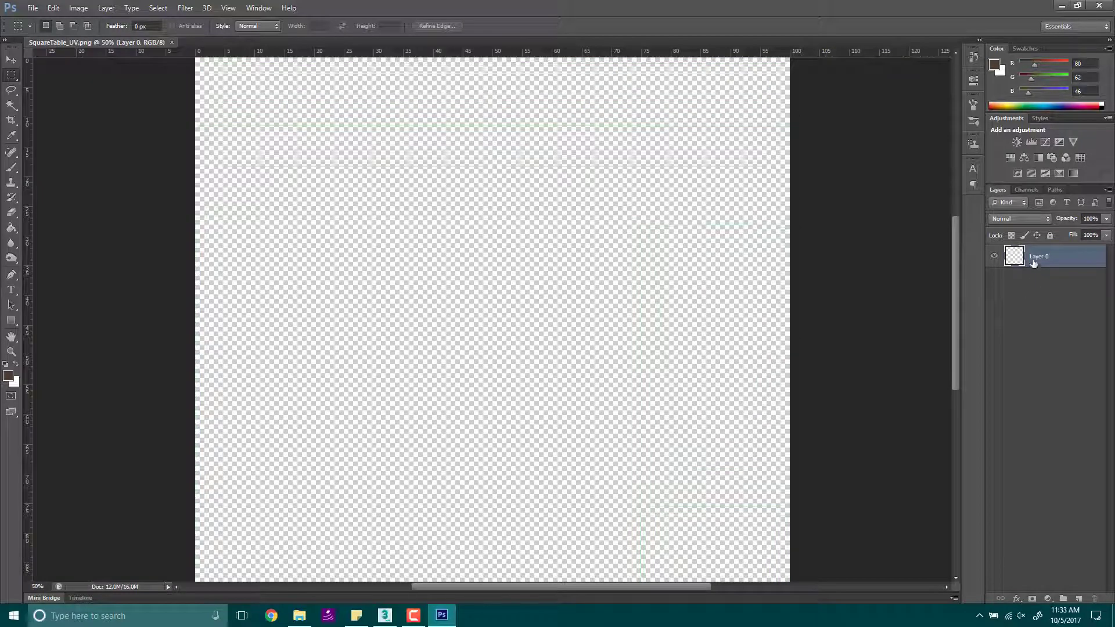
# Step: Rename the template's layer to UV
pyautogui.doubleClick(1039, 258)
pyautogui.write('UV')
pyautogui.press('Return')
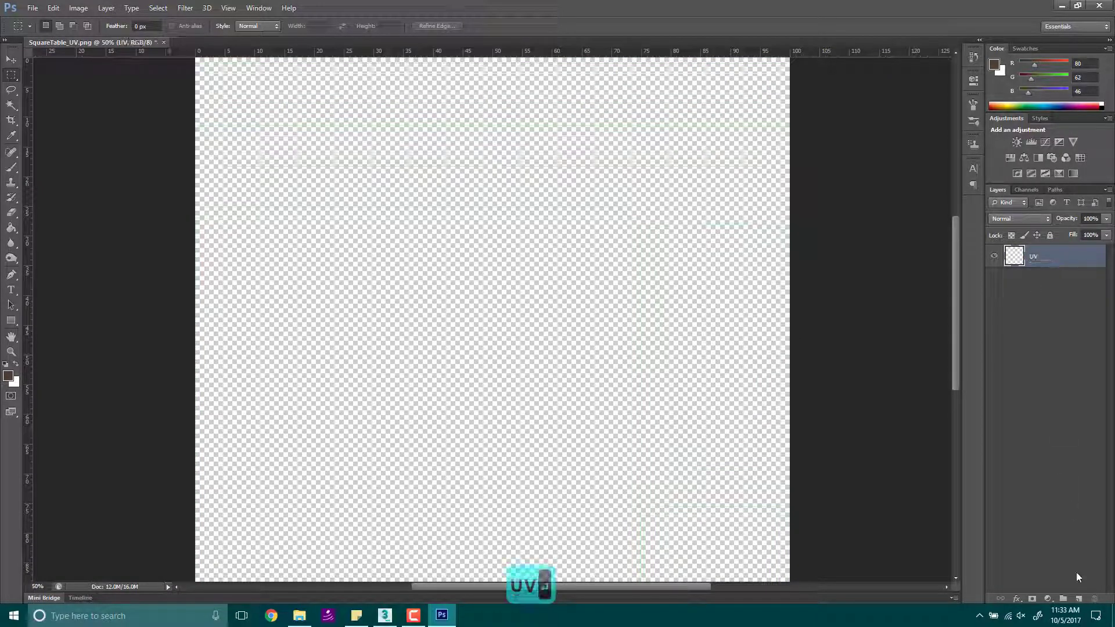
# Step: Add a new layer beneath the UV layer and name it Background
pyautogui.click(1079, 599)
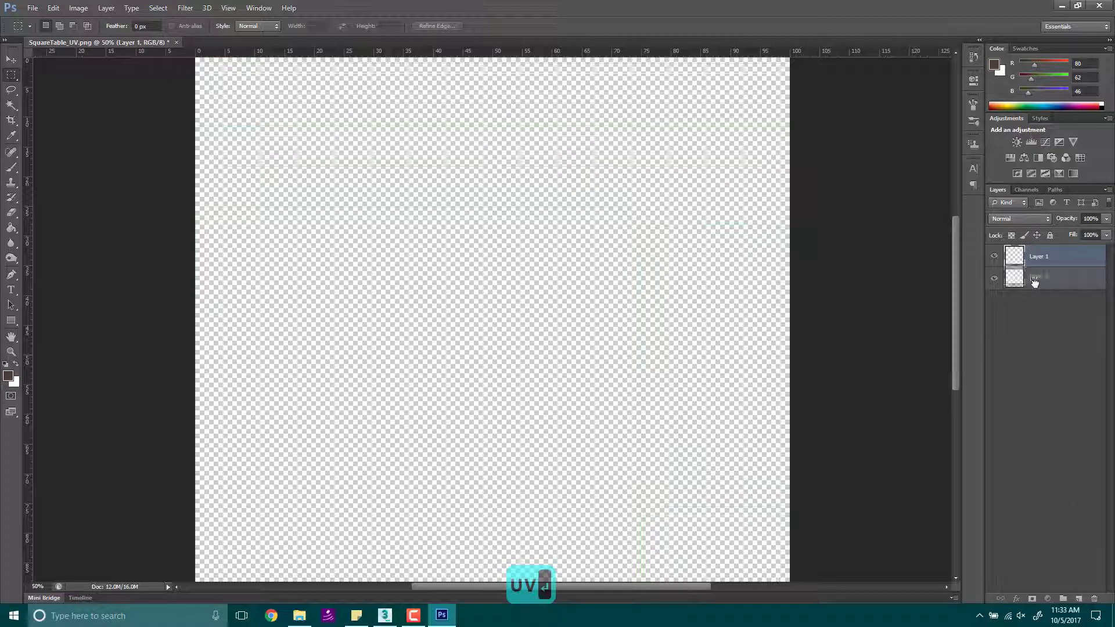
pyautogui.moveTo(1035, 282); pyautogui.dragTo(1040, 301)
pyautogui.doubleClick(1038, 280)
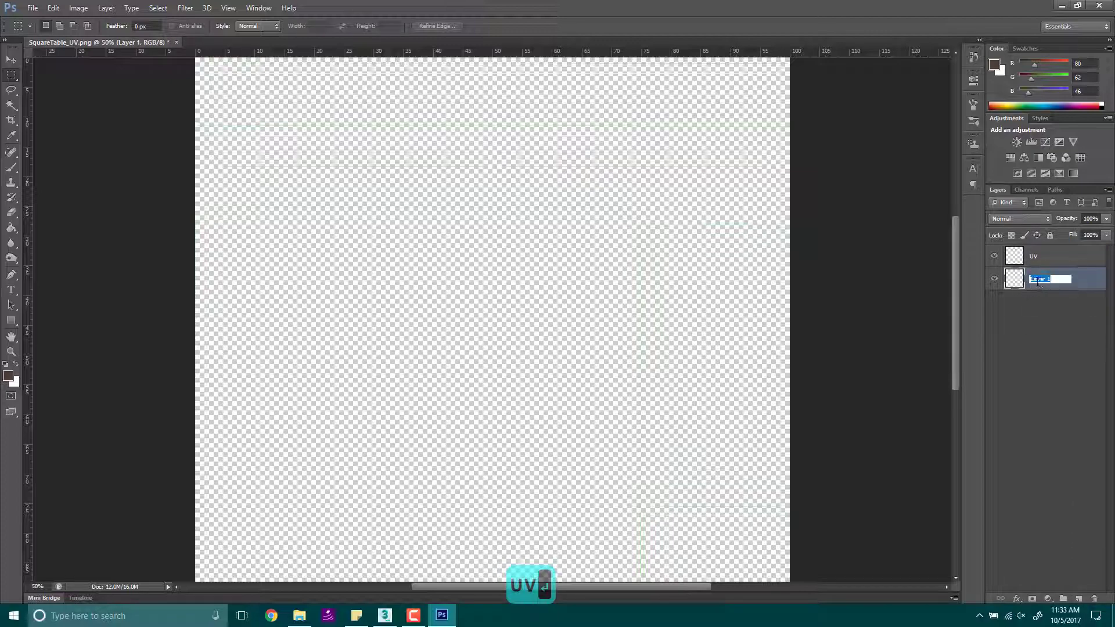
pyautogui.write('Backfr')
pyautogui.press('BackSpace')
pyautogui.press('BackSpace')
pyautogui.write('gro')
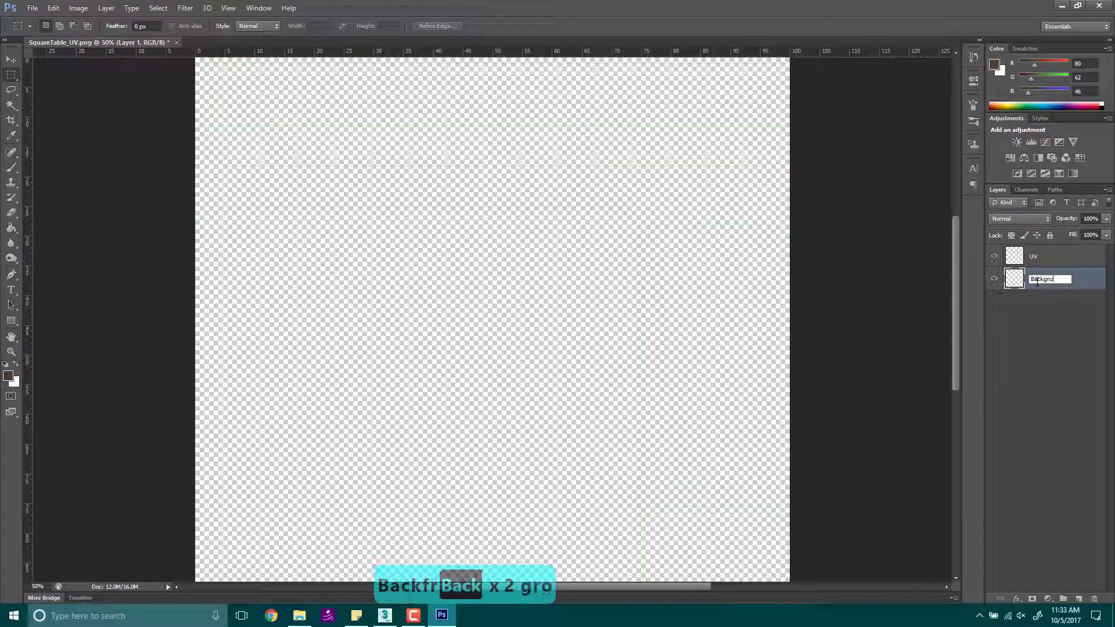
pyautogui.write('und')
pyautogui.press('Return')
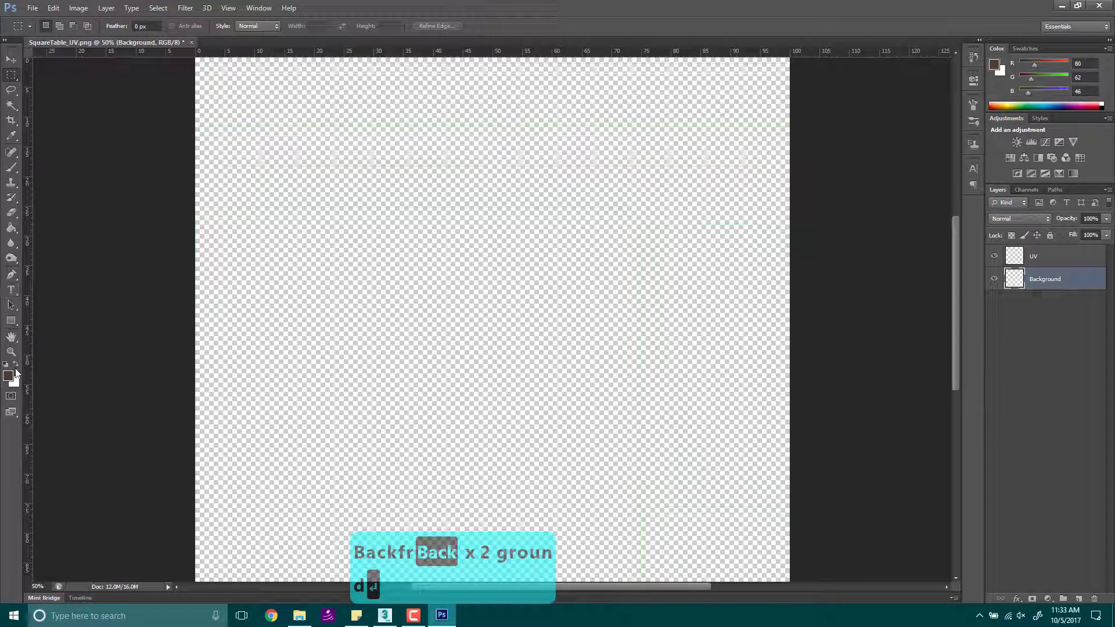
# Step: Set the foreground color to black (000000) and fill the Background layer with it
pyautogui.click(11, 228)
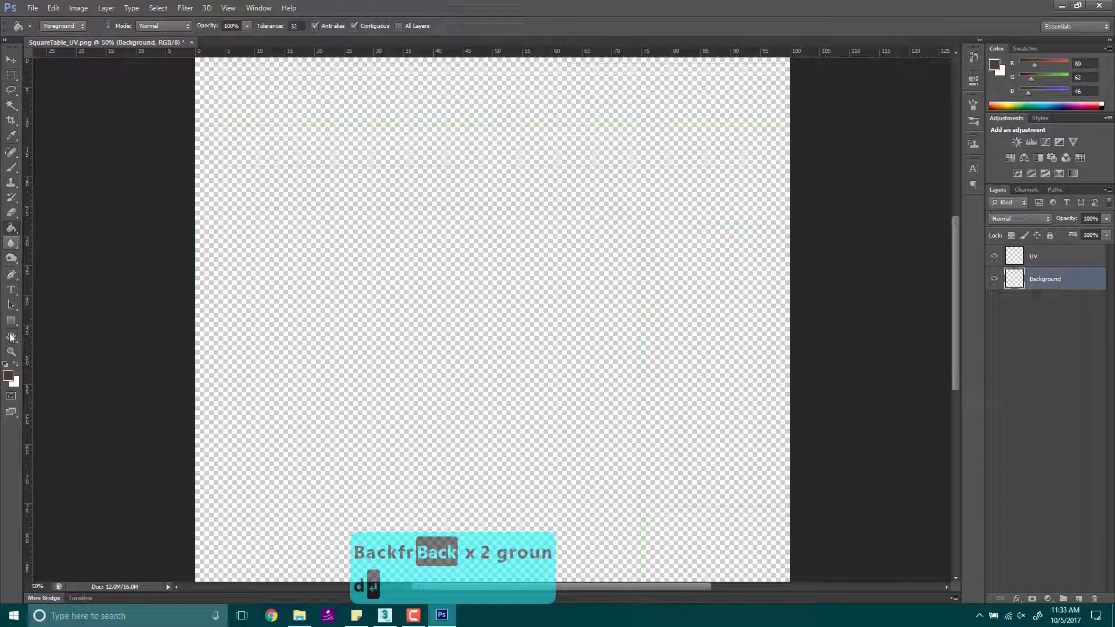
pyautogui.click(8, 376)
pyautogui.moveTo(540, 217); pyautogui.dragTo(336, 354)
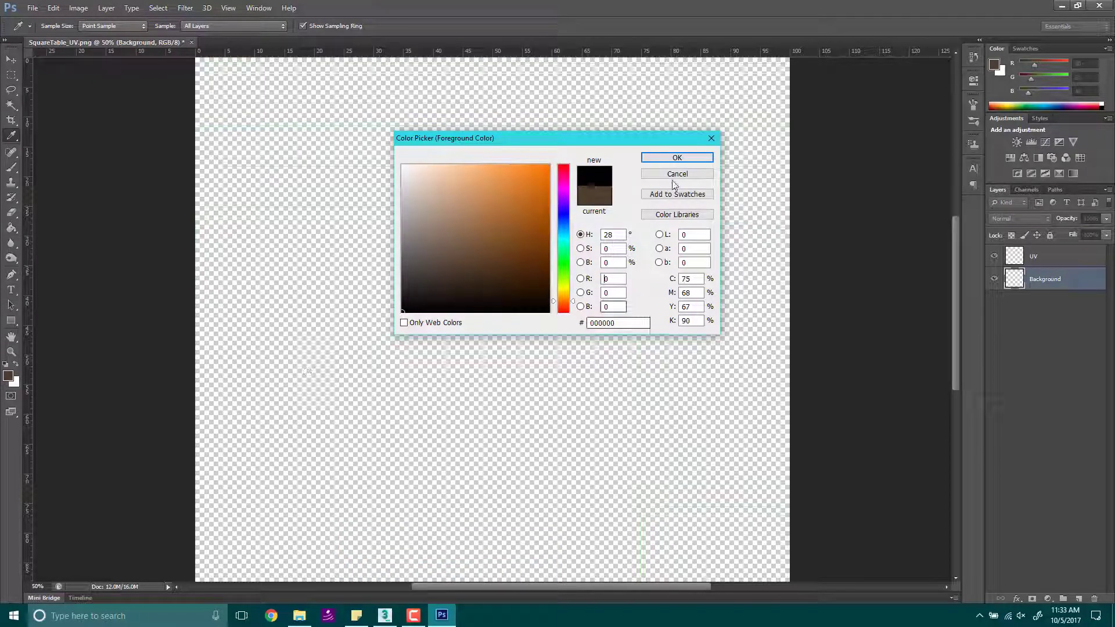
pyautogui.click(677, 157)
pyautogui.click(532, 255)
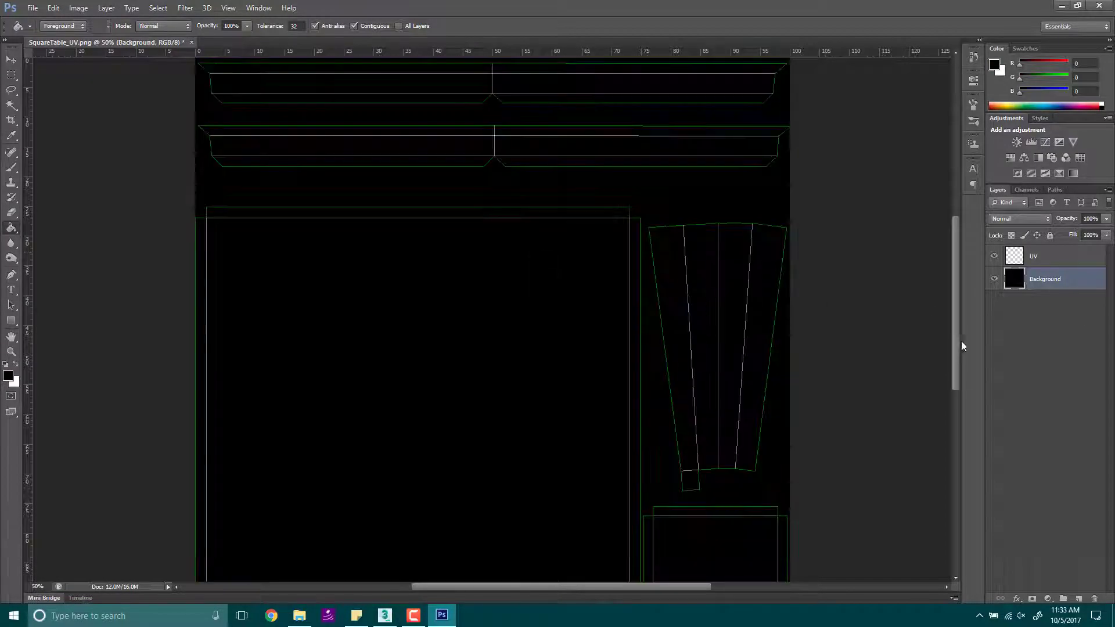
# Step: Place seamless_cherry_wood_texture-diffuse.jpg from the project folder into the document between the UV and Background layers
pyautogui.moveTo(956, 317); pyautogui.dragTo(954, 353)
pyautogui.keyDown('alt'); pyautogui.scroll(-5, 812, 349); pyautogui.keyUp('alt')
pyautogui.keyDown('alt'); pyautogui.scroll(1, 812, 349); pyautogui.keyUp('alt')
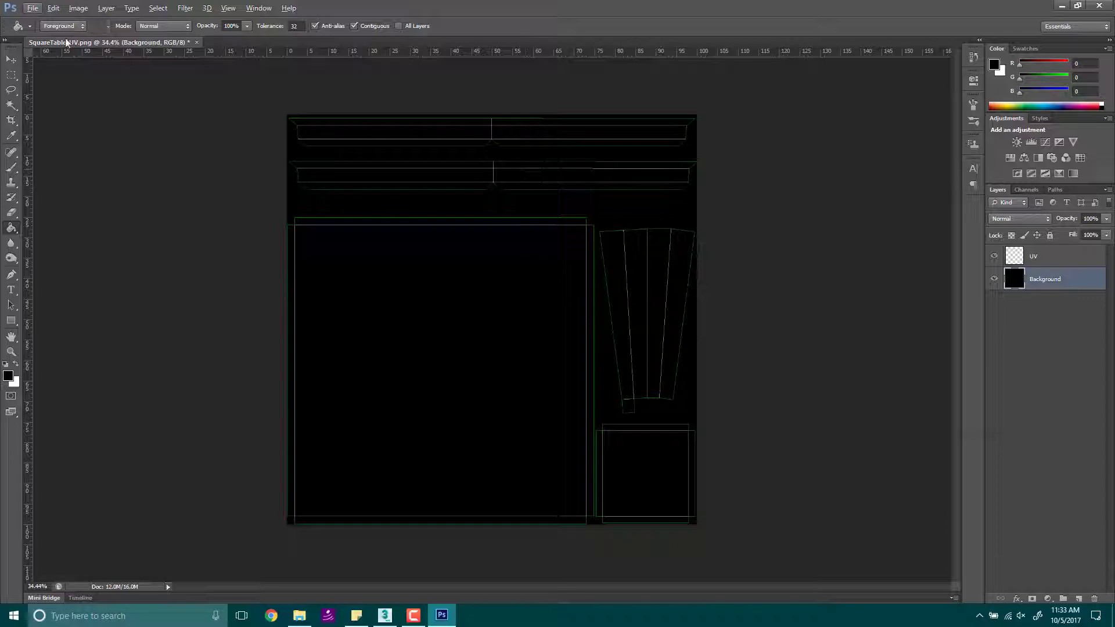
pyautogui.moveTo(2, 87); pyautogui.dragTo(333, 135)
pyautogui.moveTo(0, 135); pyautogui.dragTo(0, 100)
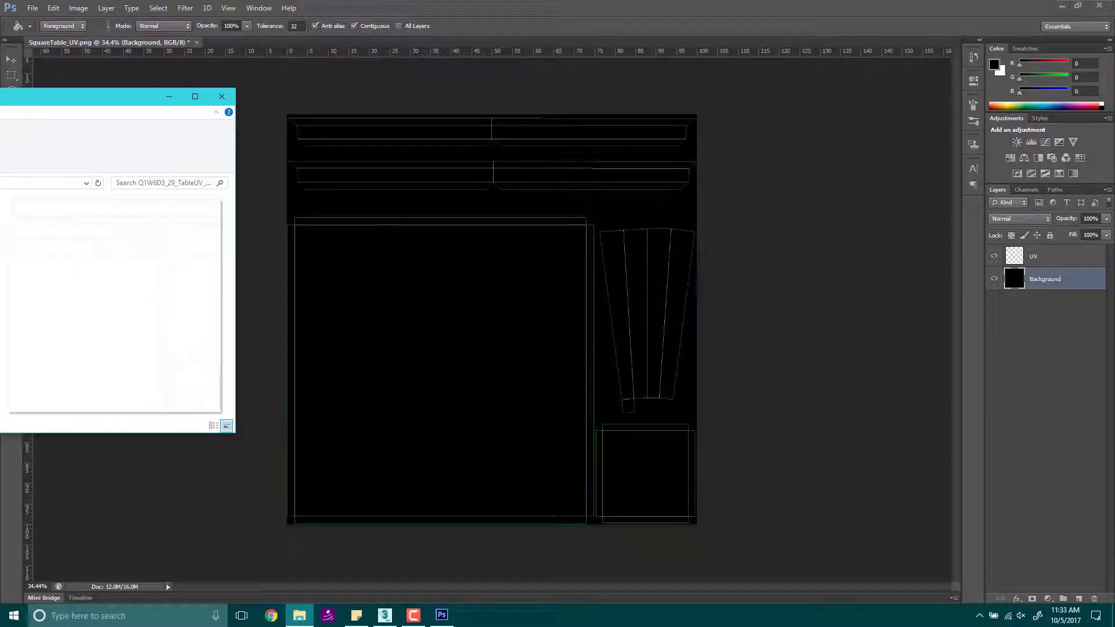
pyautogui.moveTo(117, 305); pyautogui.dragTo(457, 376)
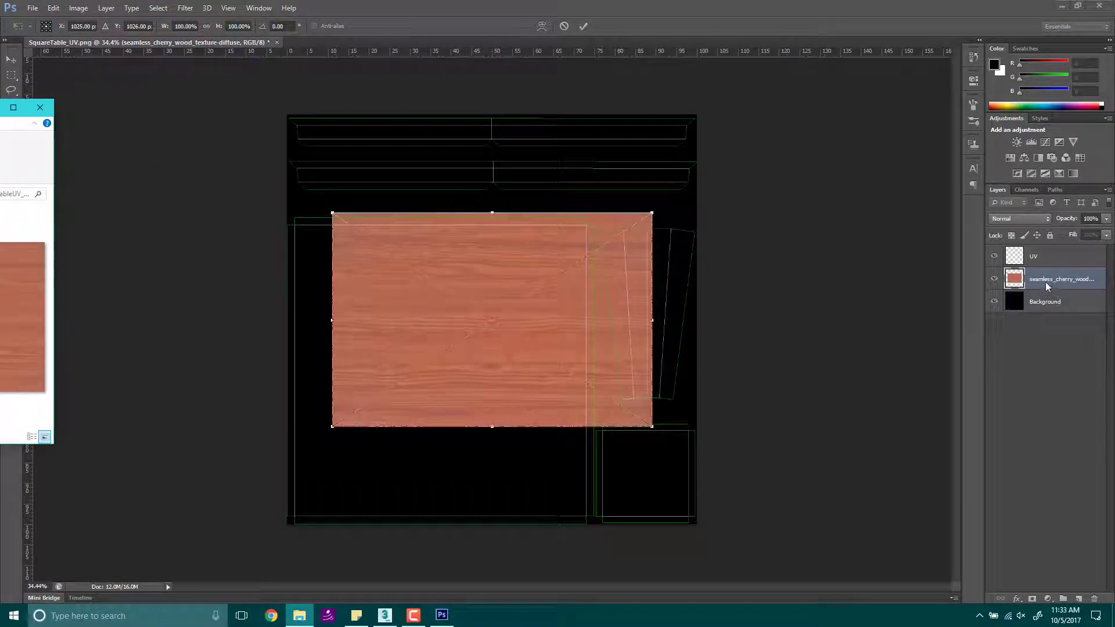
pyautogui.press('Return')
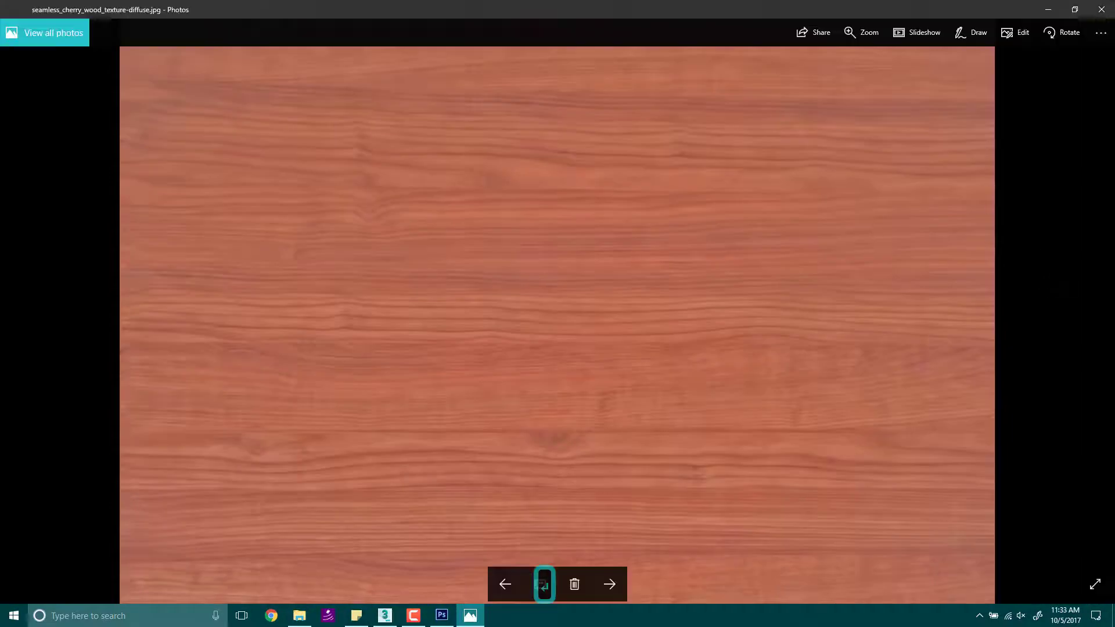
pyautogui.click(1105, 9)
pyautogui.click(1045, 302)
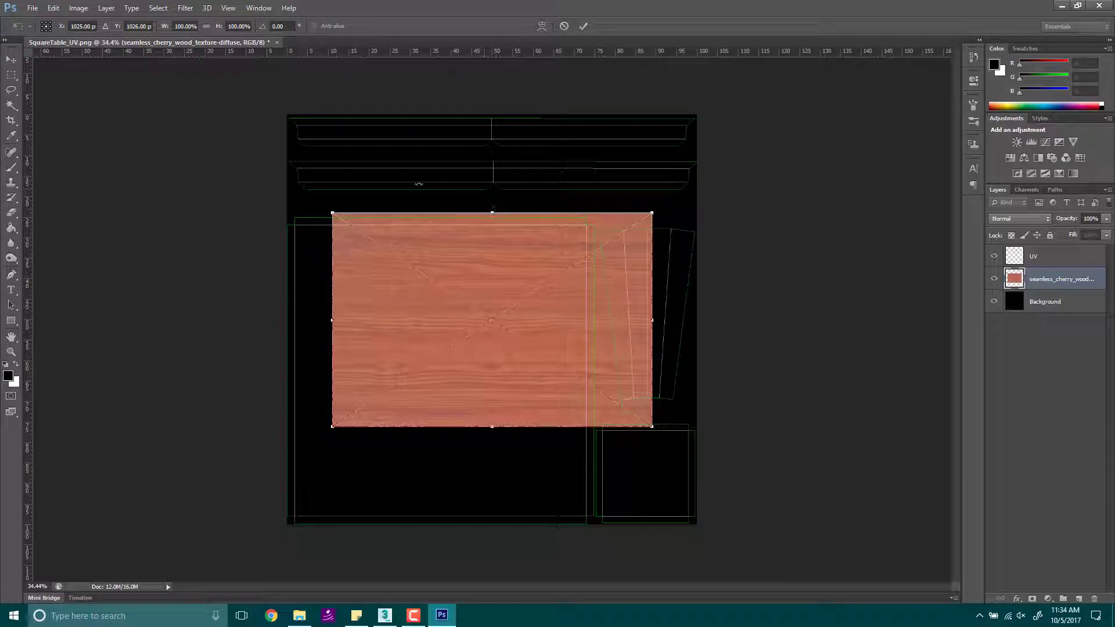
# Step: Rotate the placed wood texture to -90° and move it into the canvas's lower-left corner over the tabletop shell, committing the placement
pyautogui.moveTo(419, 185); pyautogui.dragTo(268, 356)
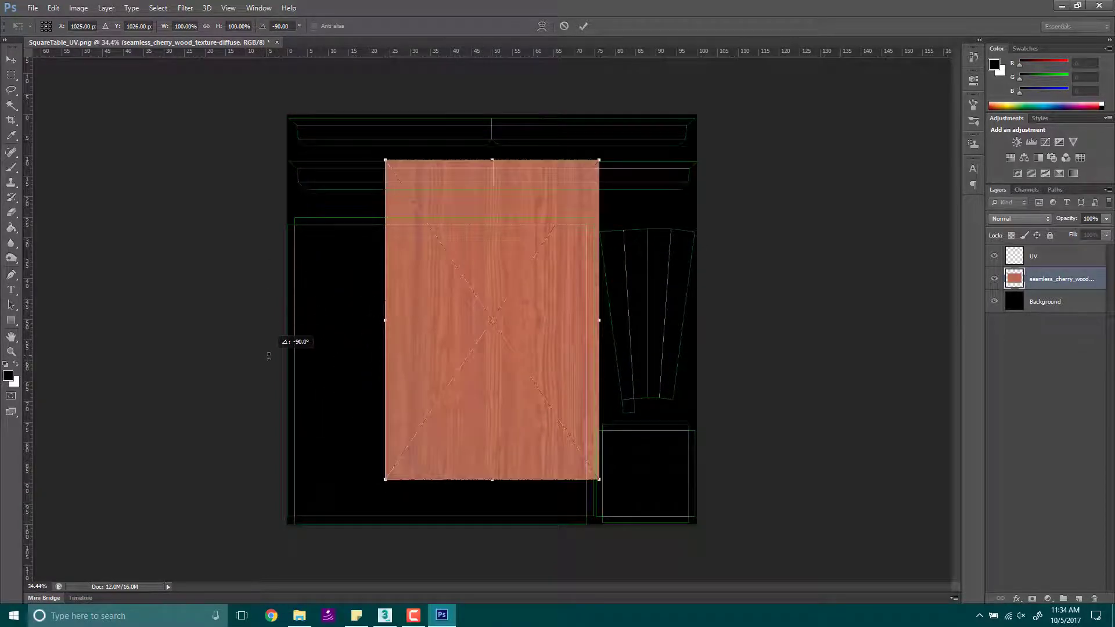
pyautogui.moveTo(493, 260); pyautogui.dragTo(392, 305)
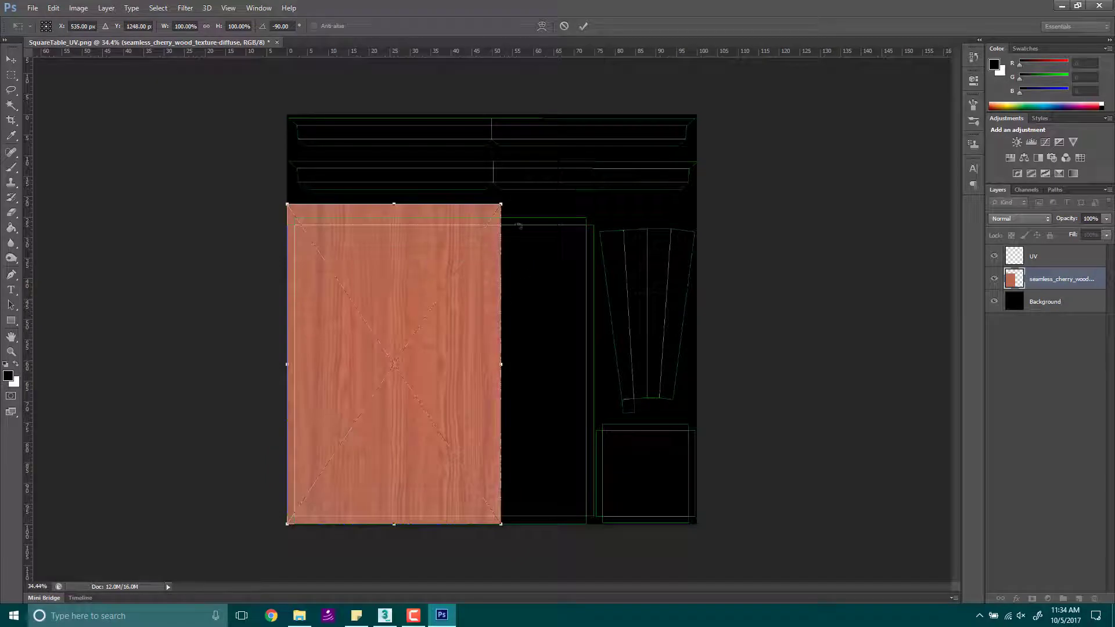
pyautogui.press('Return')
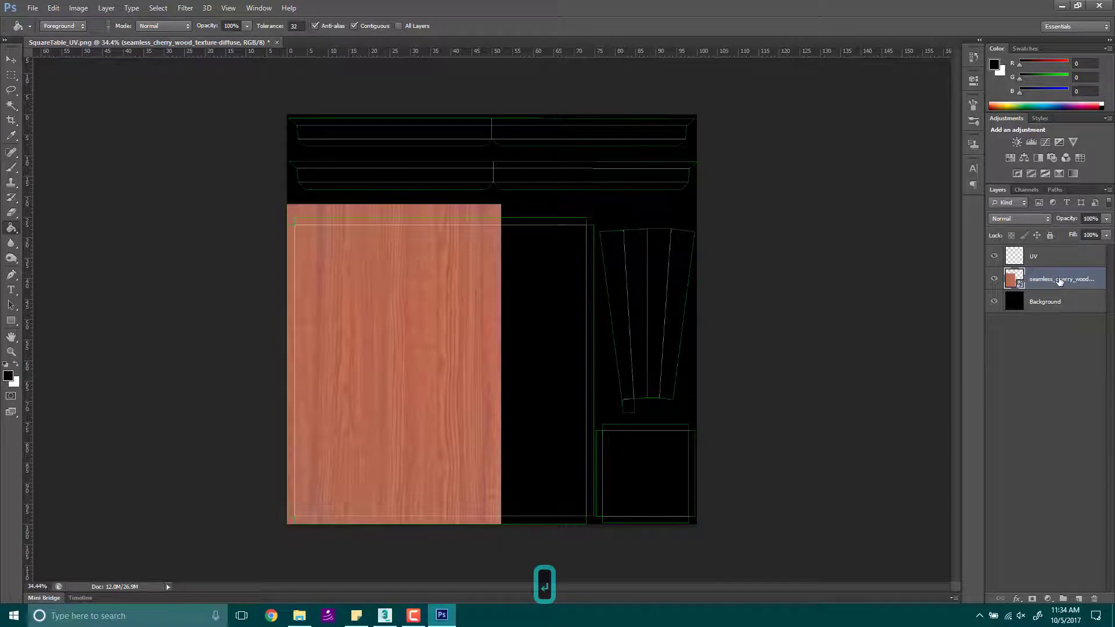
# Step: Duplicate the wood texture layer within SquareTable_UV.png, keeping the suggested copy name
pyautogui.rightClick(1060, 281)
pyautogui.click(935, 180)
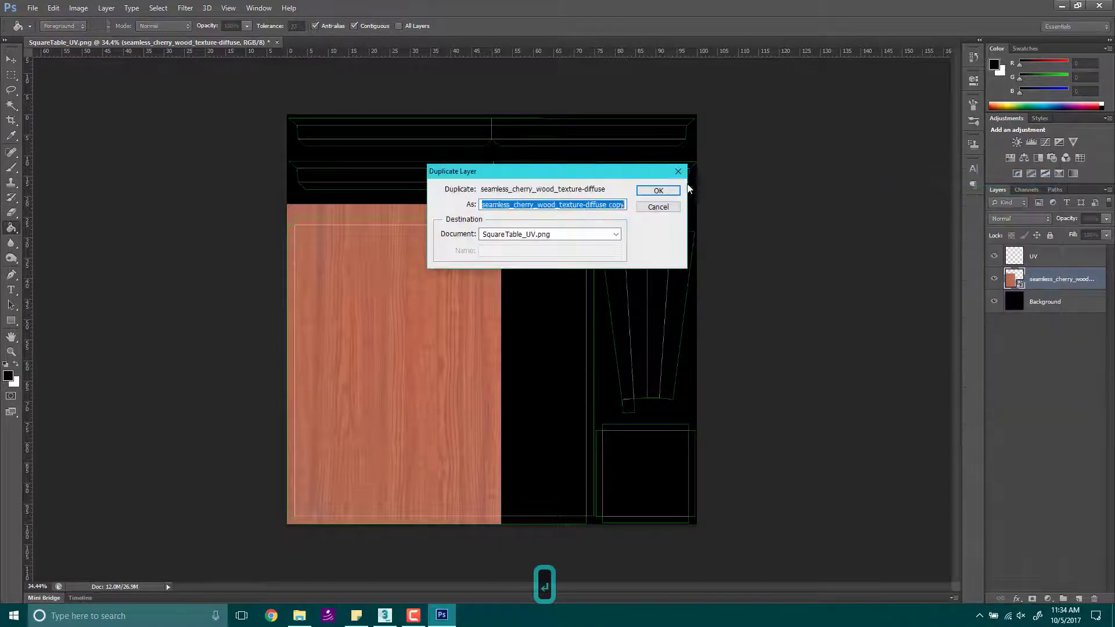
pyautogui.click(660, 190)
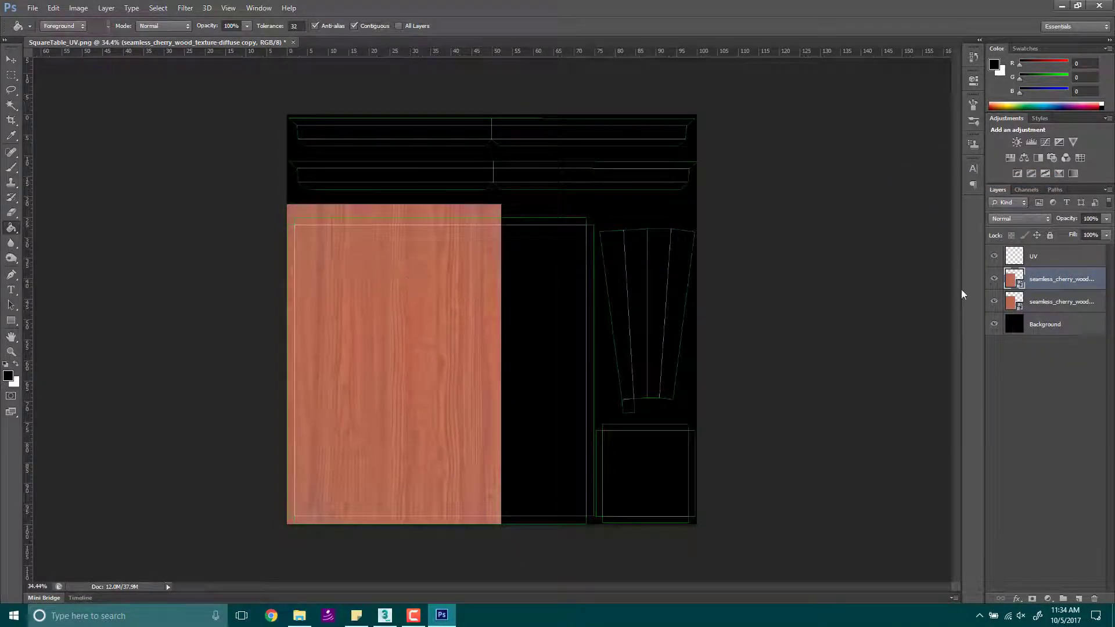
# Step: Move the duplicated wood texture beside the original so their edges meet, commit the placement and inspect the seam
pyautogui.hotkey('ctrl', 't')
pyautogui.moveTo(368, 294); pyautogui.dragTo(586, 293)
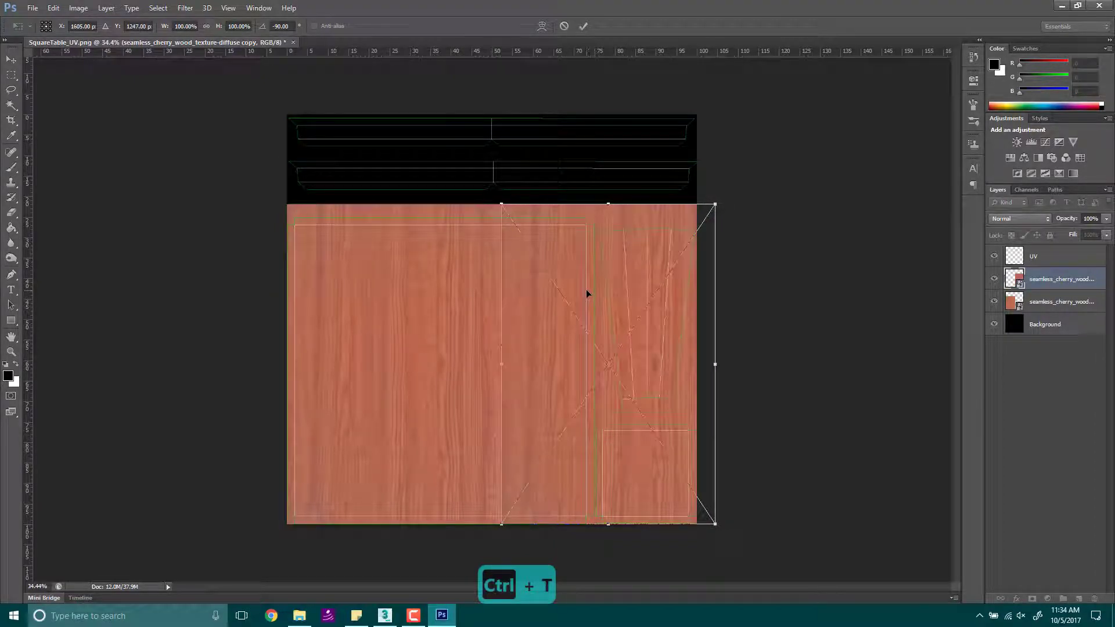
pyautogui.press('Return')
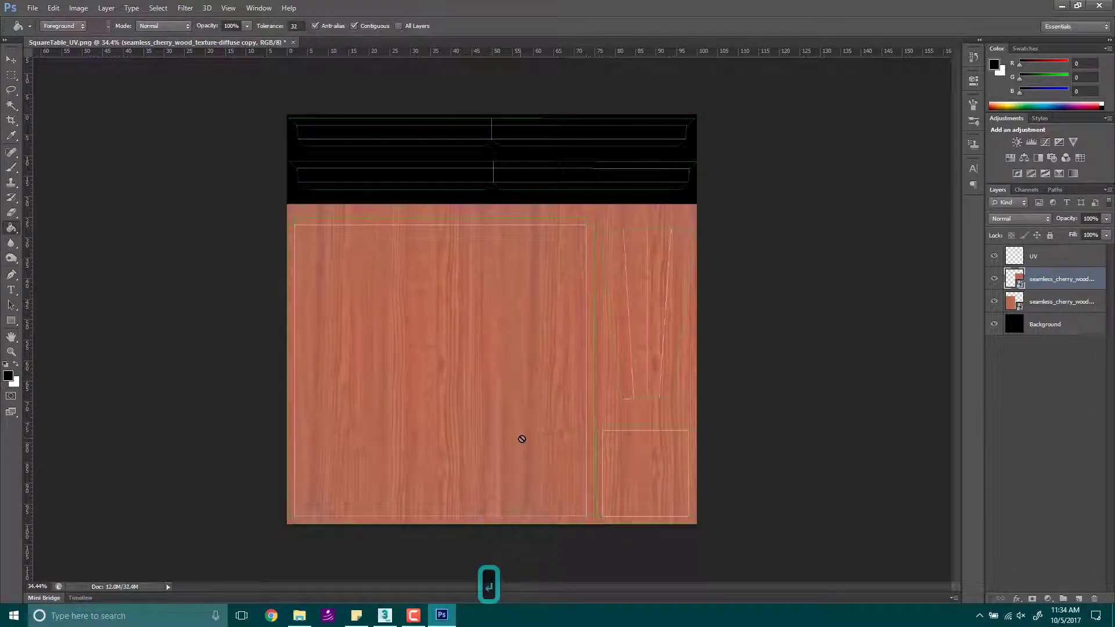
pyautogui.keyDown('alt'); pyautogui.scroll(5, 521, 440); pyautogui.keyUp('alt')
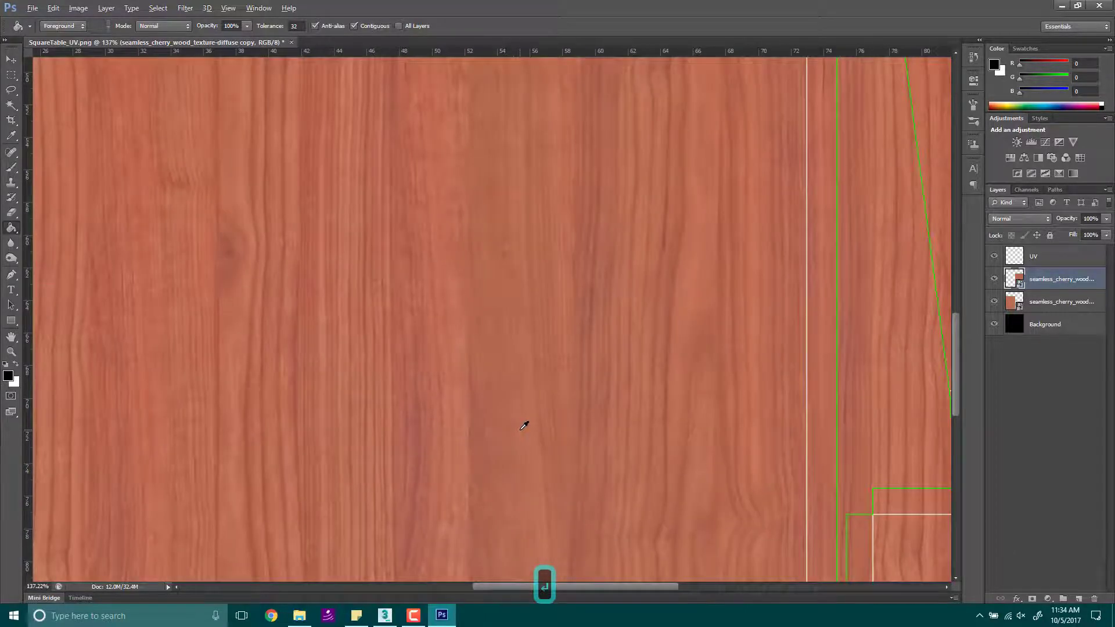
pyautogui.keyDown('alt'); pyautogui.scroll(-7, 500, 424); pyautogui.keyUp('alt')
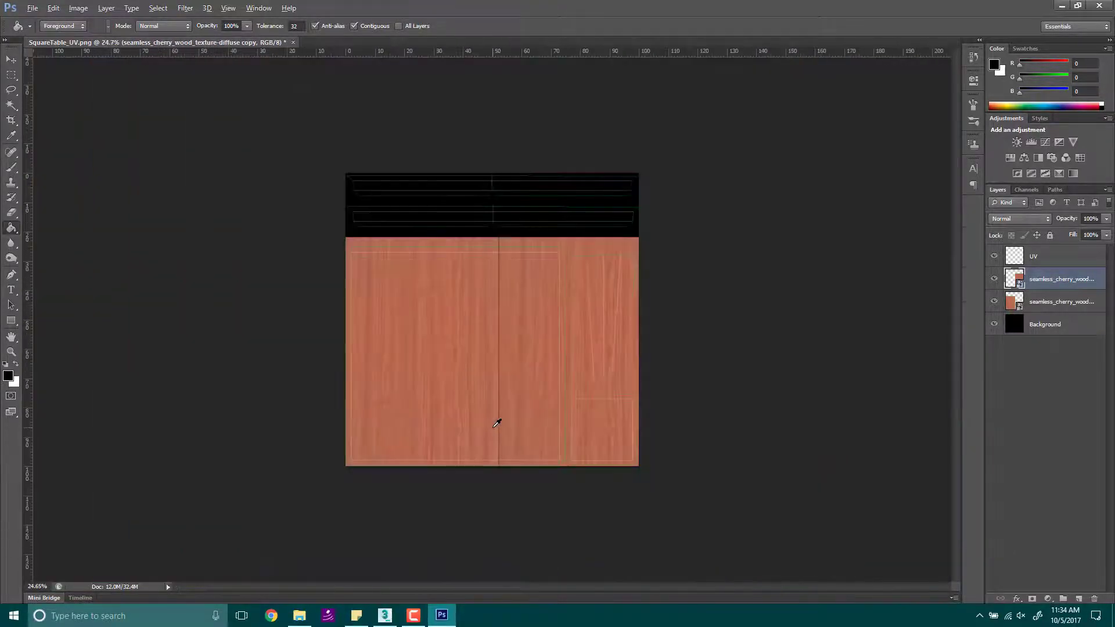
# Step: Rasterize the duplicated wood layer and try rotating it 180° against the original texture's edge, checking the seam before cancelling the transform
pyautogui.press('alt')
pyautogui.click(559, 294)
pyautogui.click(544, 239)
pyautogui.hotkey('ctrl', 't')
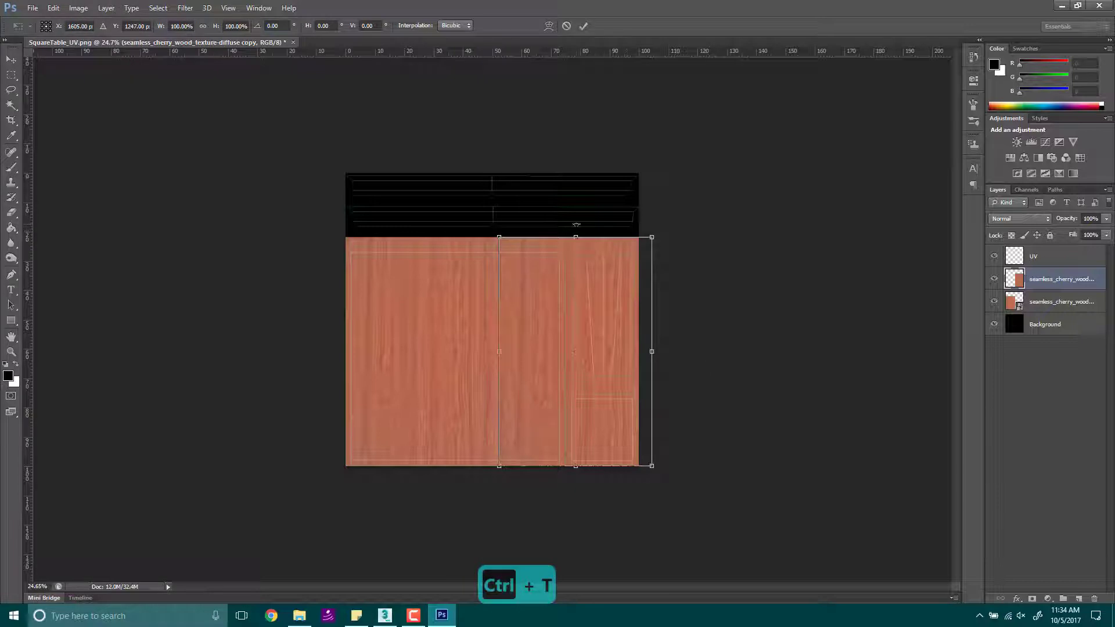
pyautogui.moveTo(576, 225); pyautogui.dragTo(587, 623)
pyautogui.moveTo(576, 615)
pyautogui.keyDown('shift'); pyautogui.mouseDown()
pyautogui.moveTo(560, 609)
pyautogui.moveTo(572, 607)
pyautogui.mouseUp(); pyautogui.keyUp('shift')
pyautogui.keyDown('alt'); pyautogui.scroll(4, 504, 381); pyautogui.keyUp('alt')
pyautogui.keyDown('alt'); pyautogui.scroll(5, 506, 384); pyautogui.keyUp('alt')
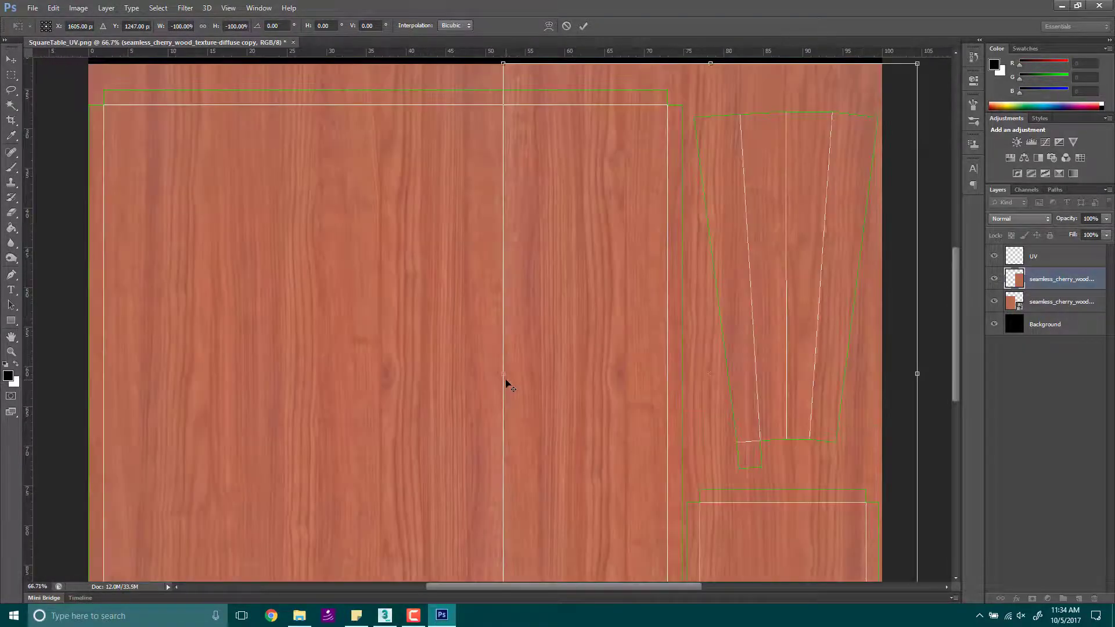
pyautogui.keyDown('alt'); pyautogui.scroll(2, 515, 251); pyautogui.keyUp('alt')
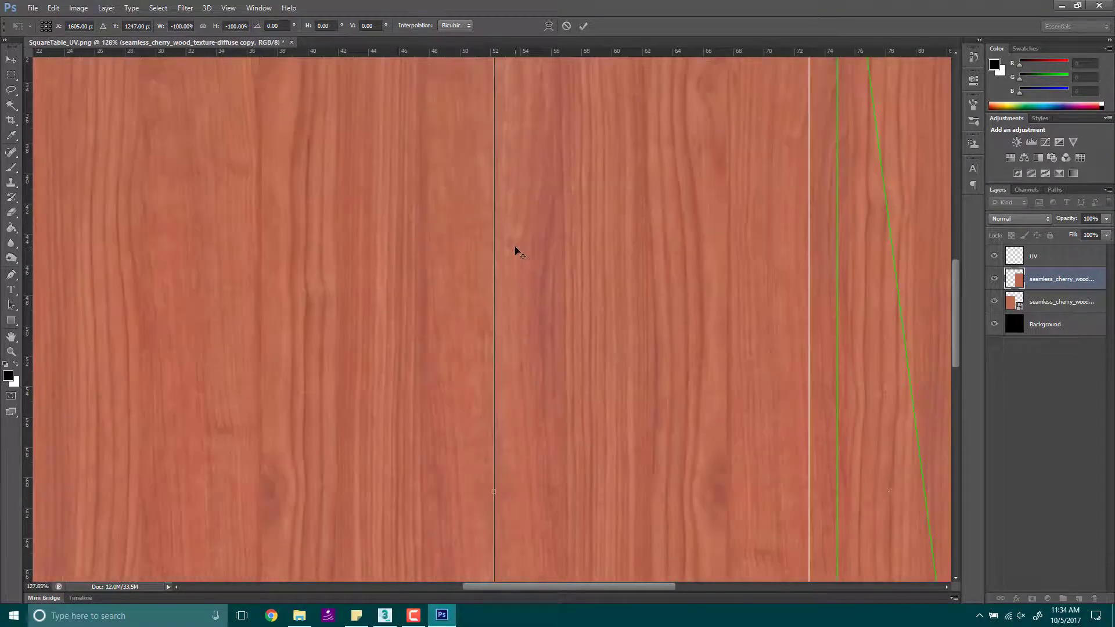
pyautogui.keyDown('alt'); pyautogui.scroll(-7, 515, 251); pyautogui.keyUp('alt')
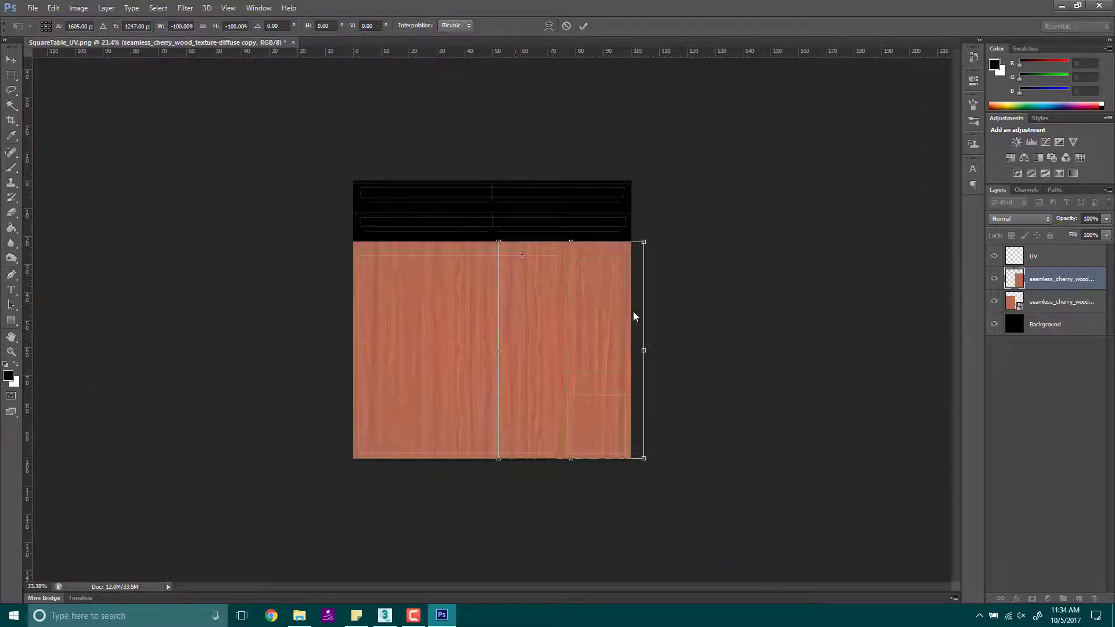
pyautogui.press('Delete')
pyautogui.press('Escape')
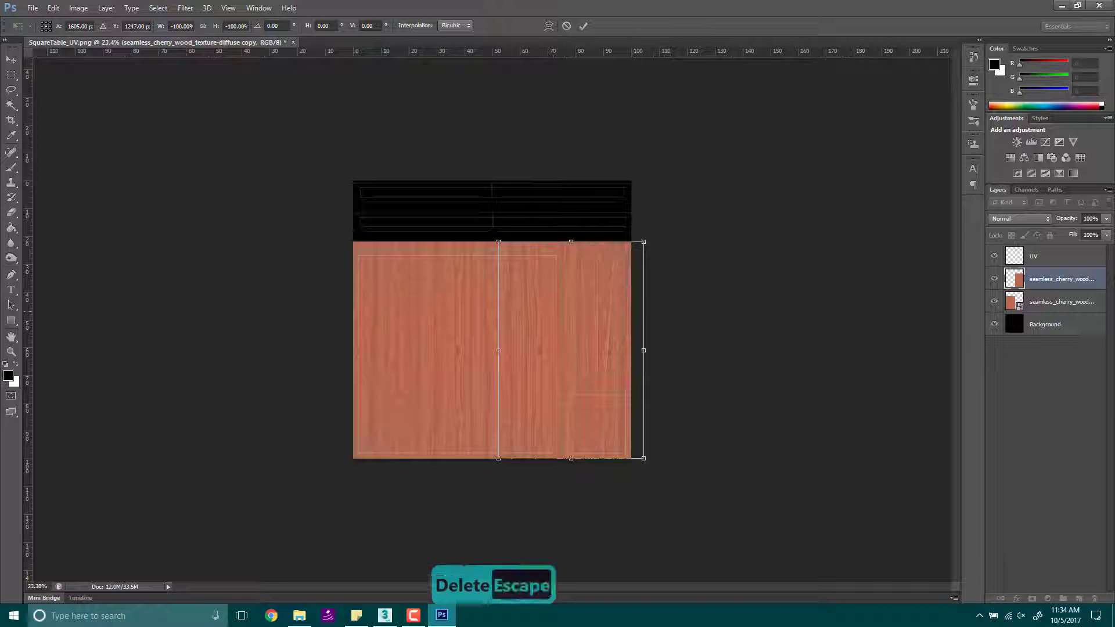
pyautogui.press('Escape')
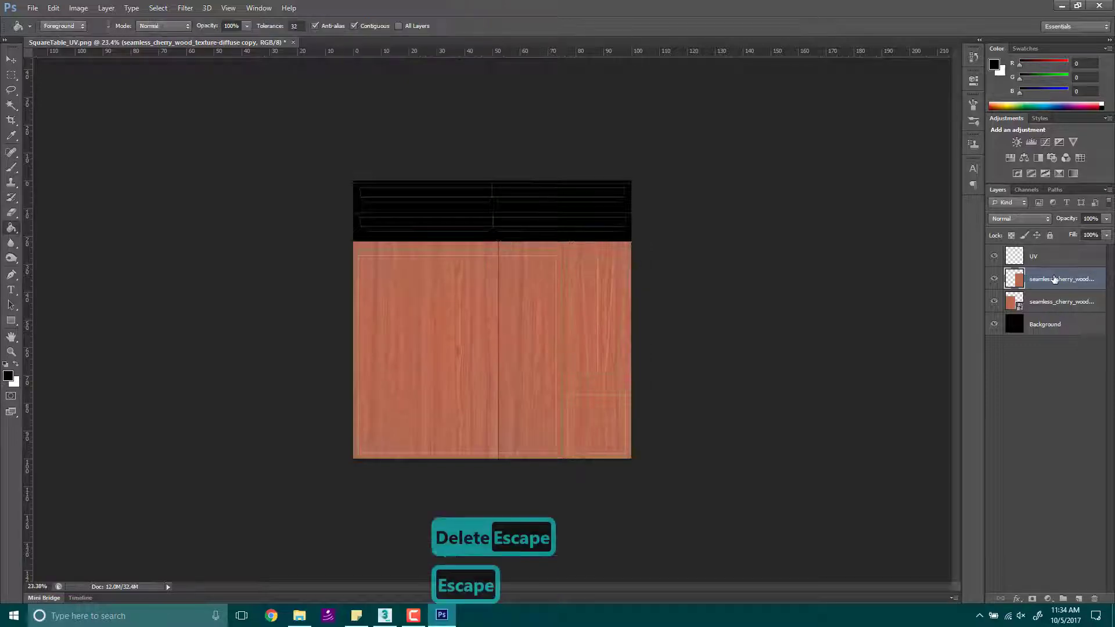
# Step: Duplicate the rasterized wood texture copy, keeping the suggested layer name
pyautogui.rightClick(1058, 278)
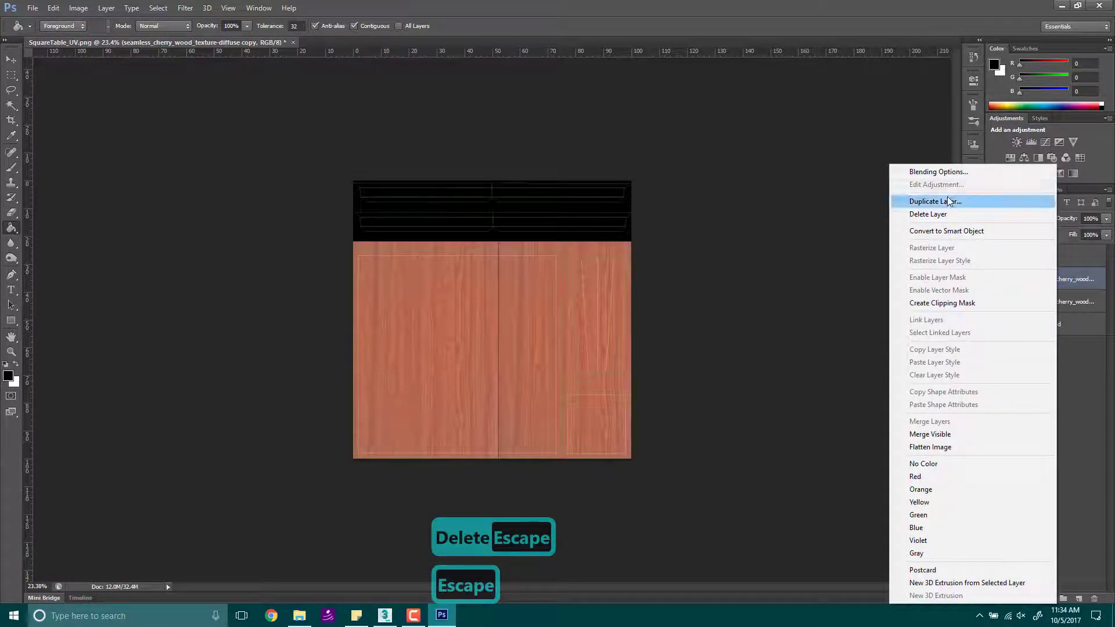
pyautogui.click(952, 201)
pyautogui.click(651, 193)
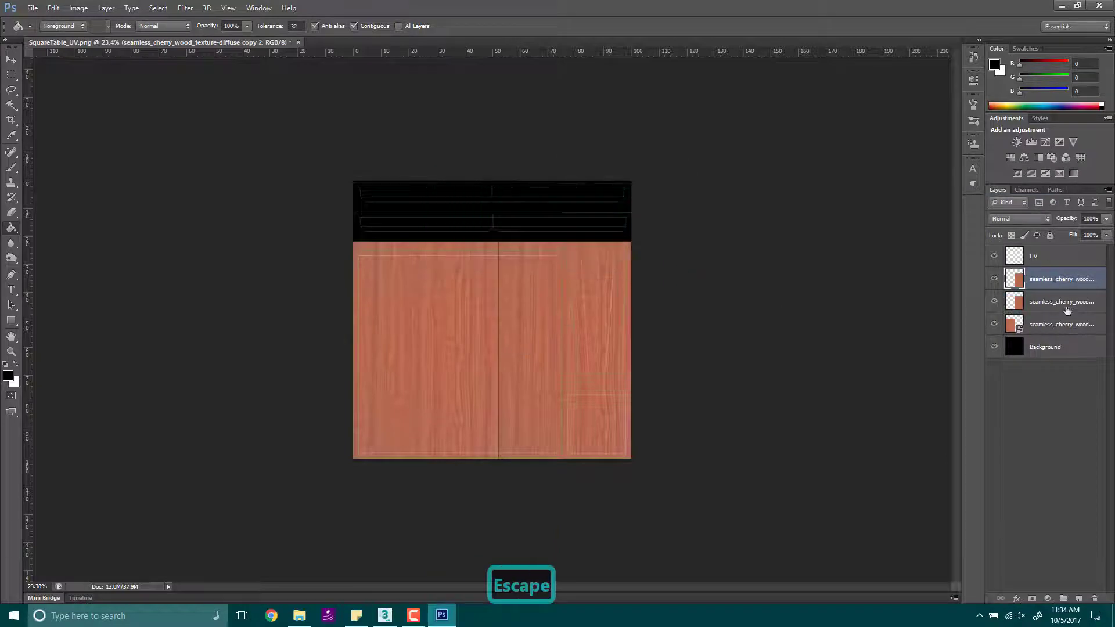
# Step: Delete both rasterized wood texture copy layers, leaving only the original wood layer between UV and Background
pyautogui.click(1048, 299)
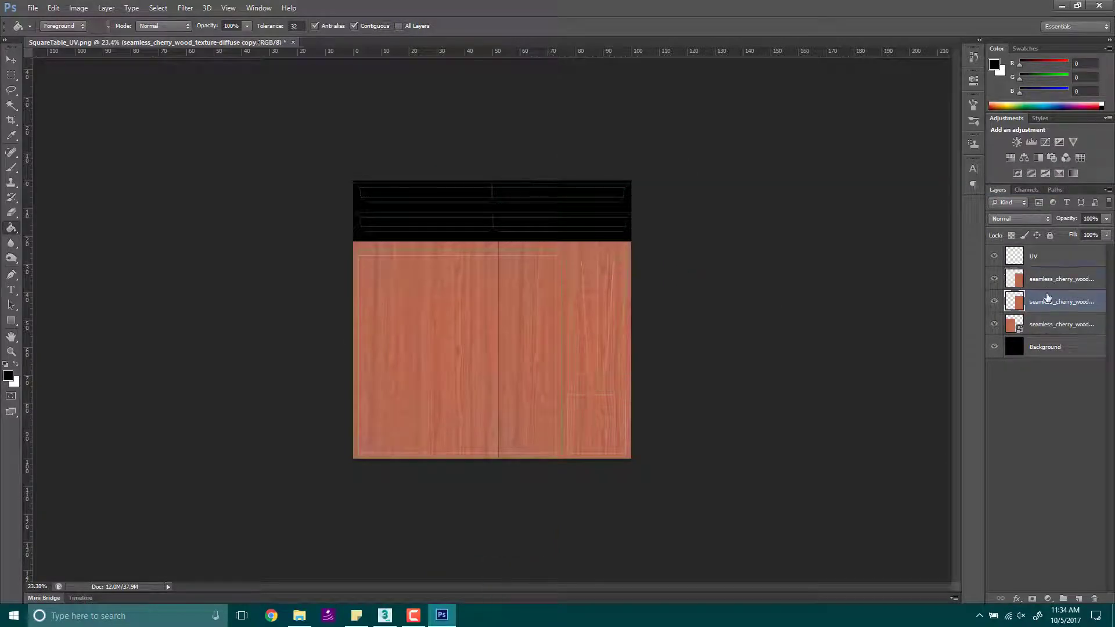
pyautogui.keyDown('ctrl'); pyautogui.click(1050, 282); pyautogui.keyUp('ctrl')
pyautogui.rightClick(1050, 282)
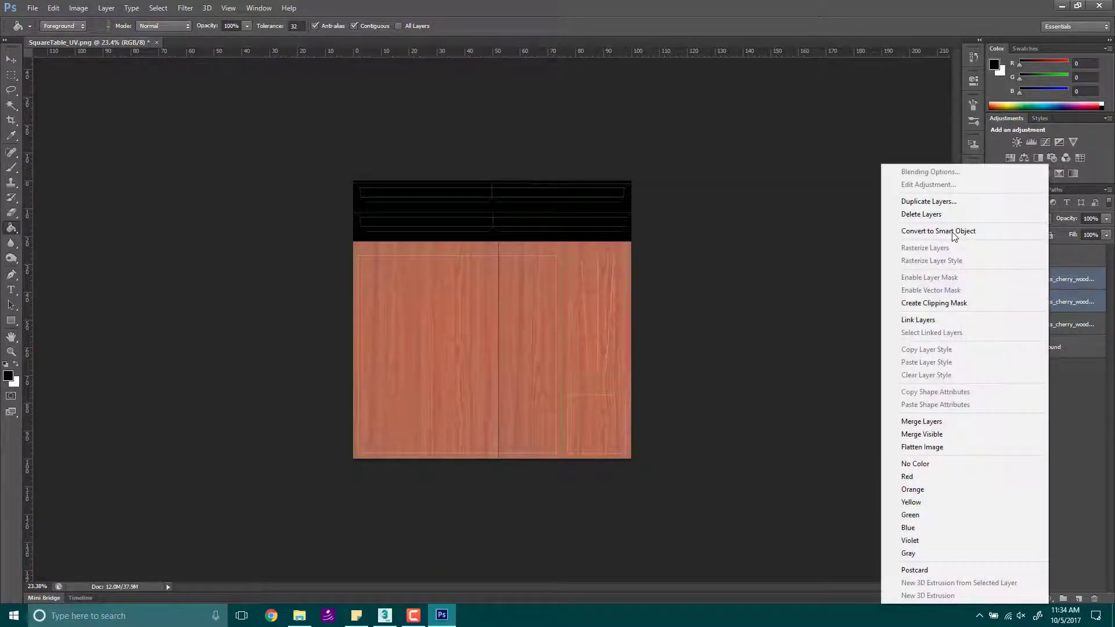
pyautogui.click(947, 215)
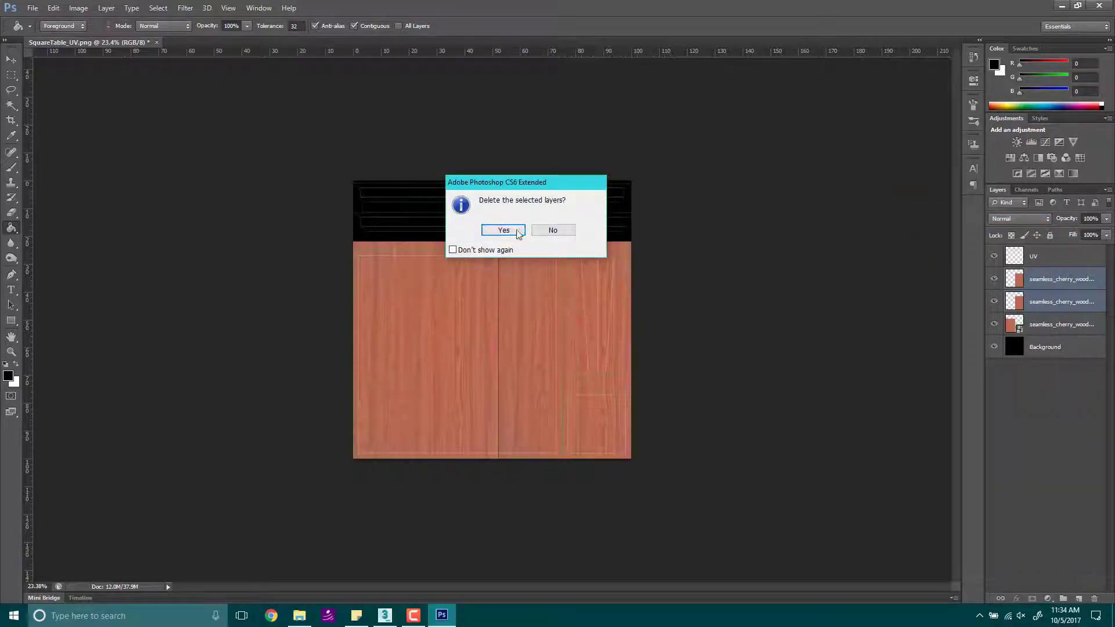
pyautogui.click(499, 229)
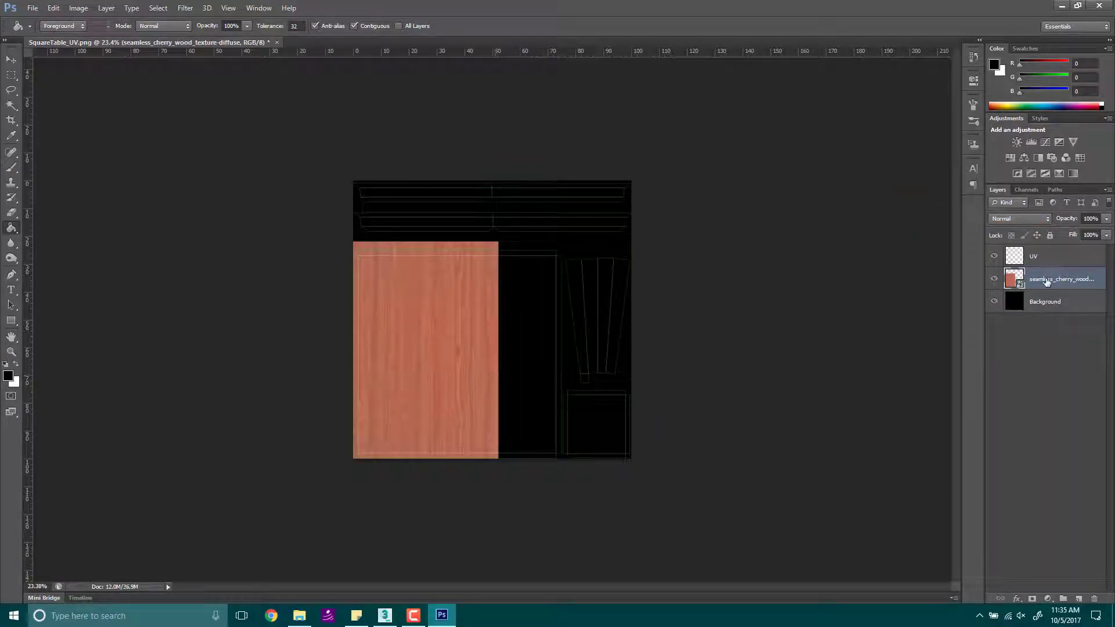
# Step: Stretch the remaining wood texture sideways to 143.55% so it covers the whole square tabletop shell, and commit the transform
pyautogui.hotkey('ctrl', 't')
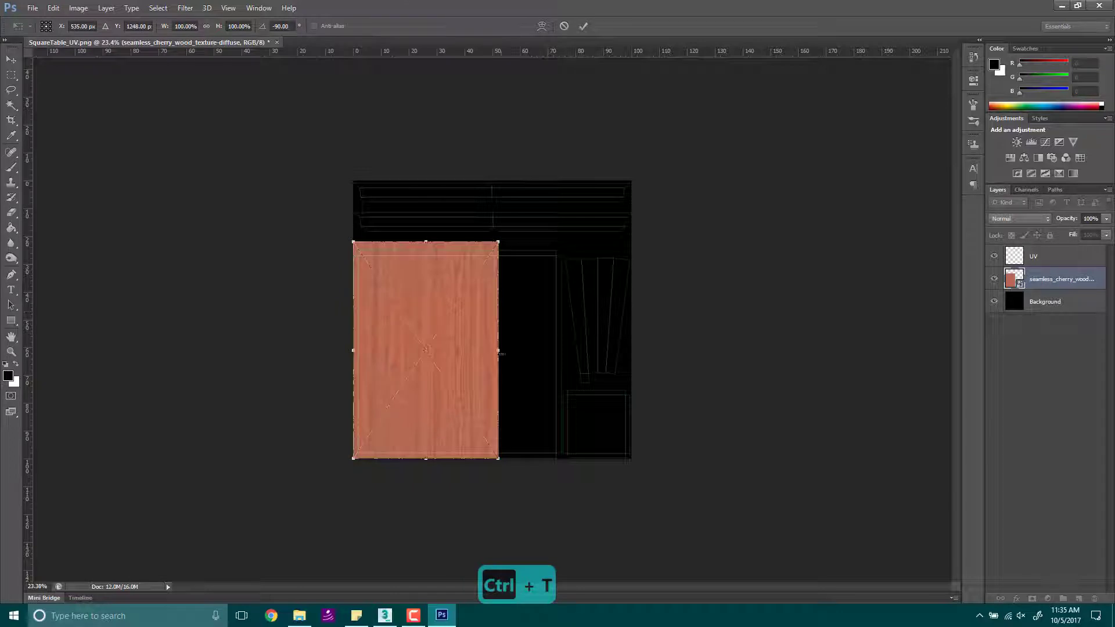
pyautogui.moveTo(498, 350); pyautogui.dragTo(560, 356)
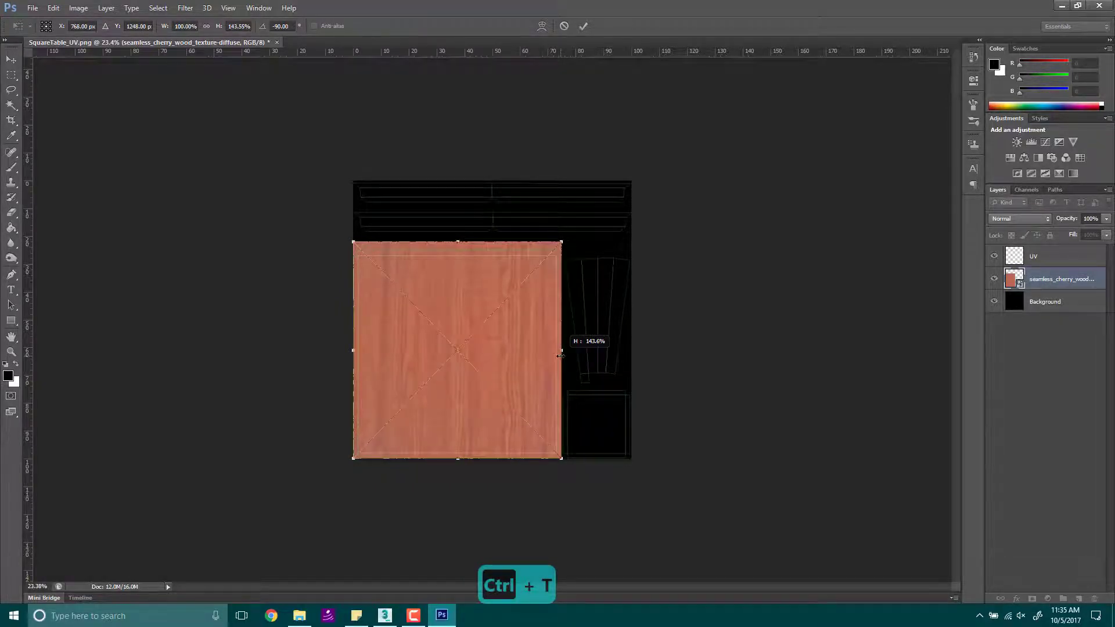
pyautogui.keyDown('alt'); pyautogui.scroll(5, 556, 357); pyautogui.keyUp('alt')
pyautogui.hotkey('alt', 'space')
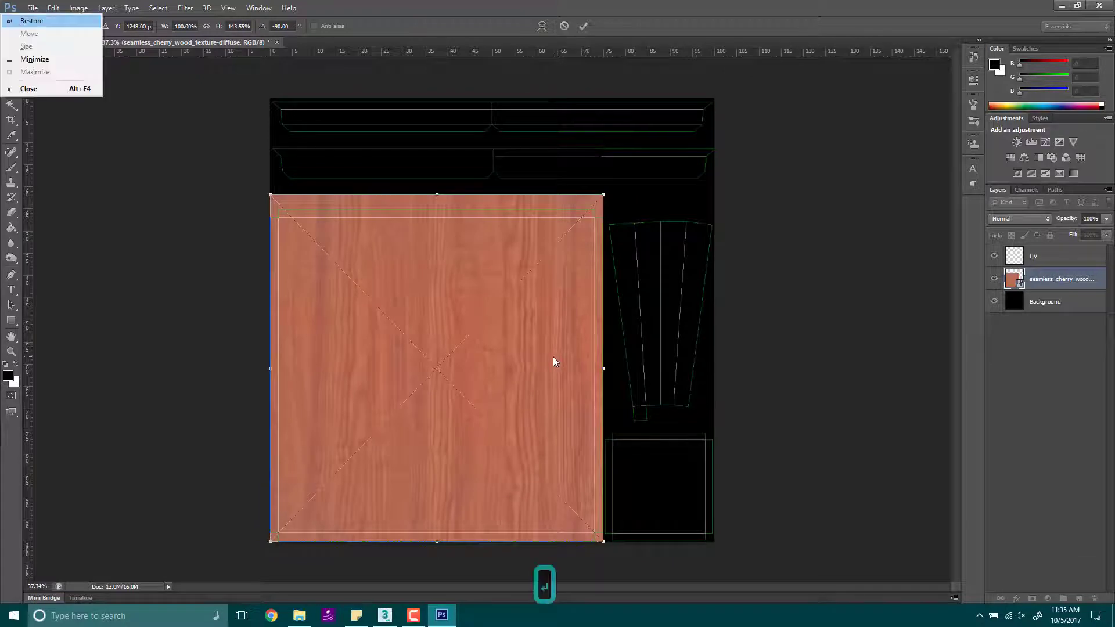
pyautogui.press('Escape')
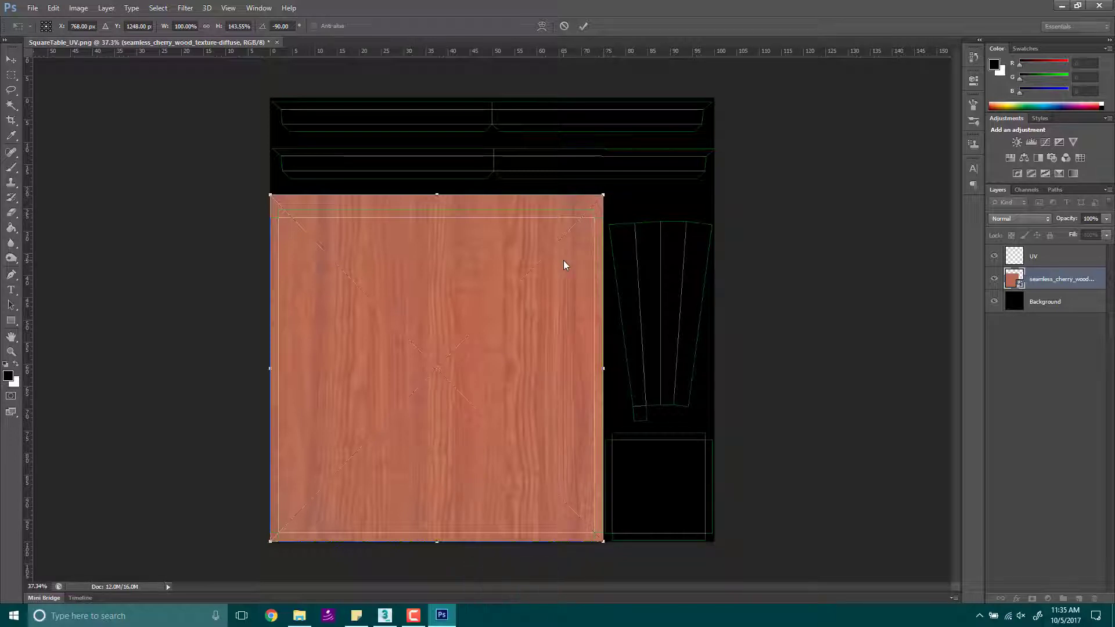
pyautogui.hotkey('alt', 'space')
pyautogui.press('Escape')
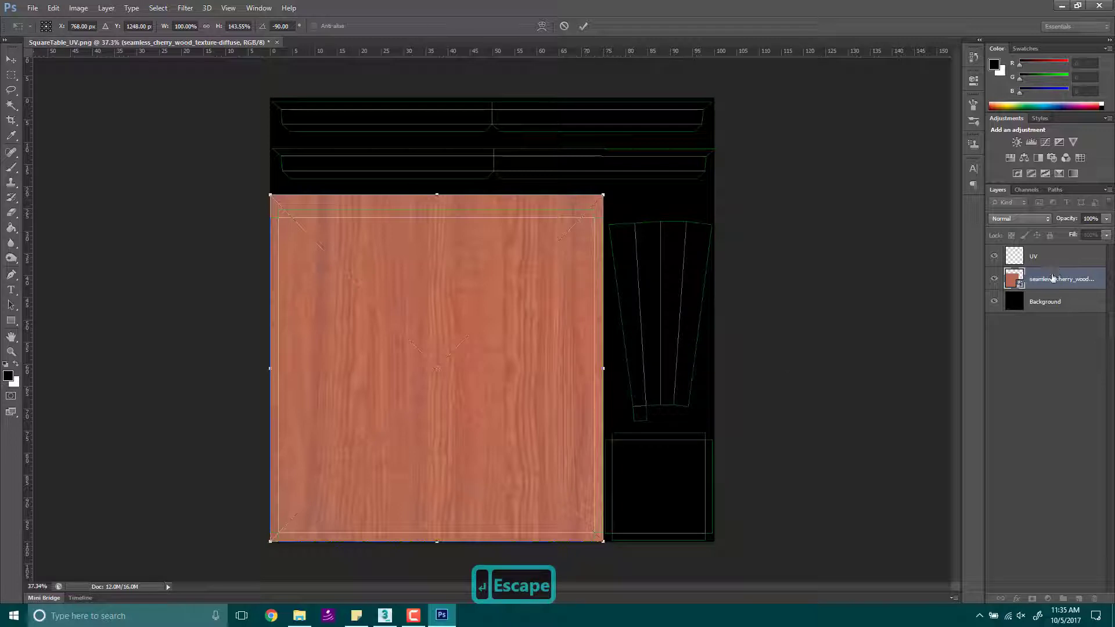
pyautogui.press('Return')
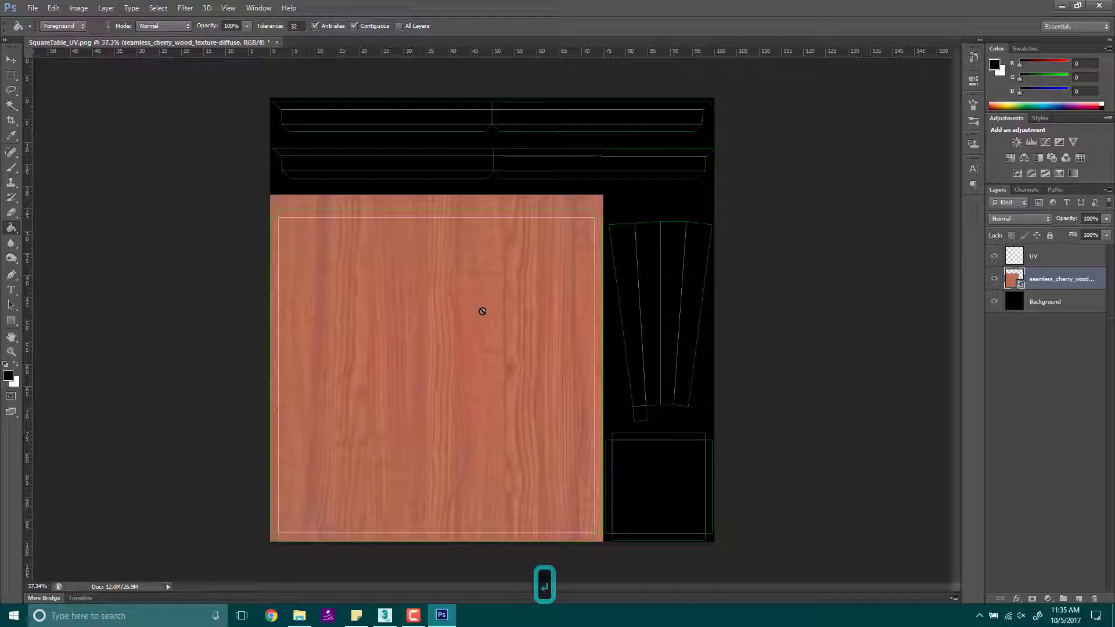
# Step: Scale the wood texture to 128.00% by 191.40% so it fills the entire canvas, keeping its -90° rotation, and commit the transform
pyautogui.hotkey('ctrl', 't')
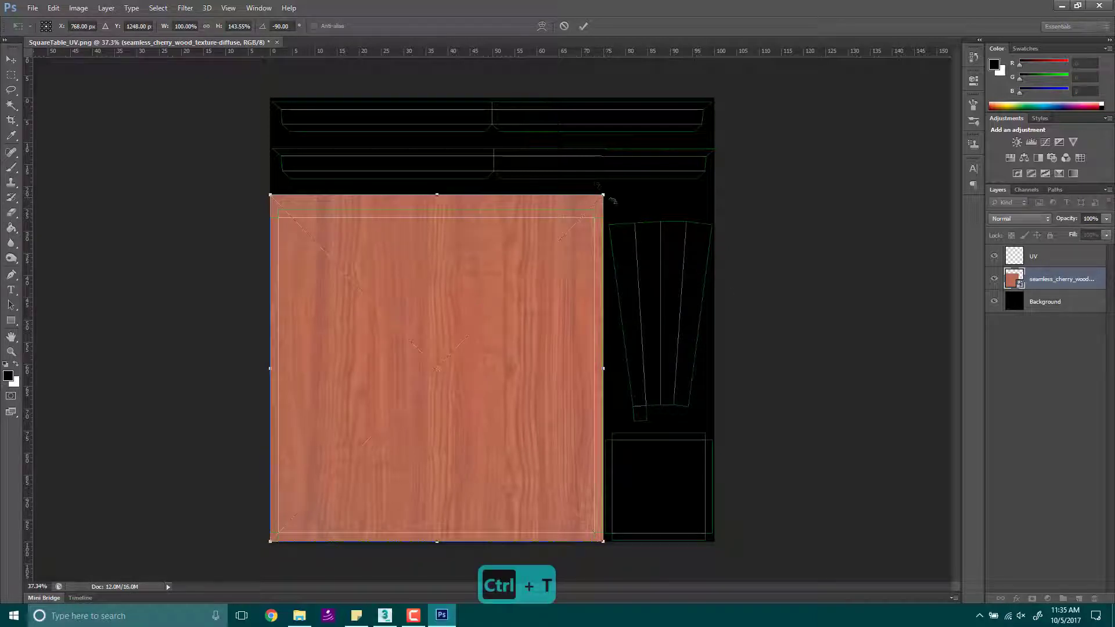
pyautogui.moveTo(603, 197); pyautogui.dragTo(701, 133)
pyautogui.rightClick(701, 134)
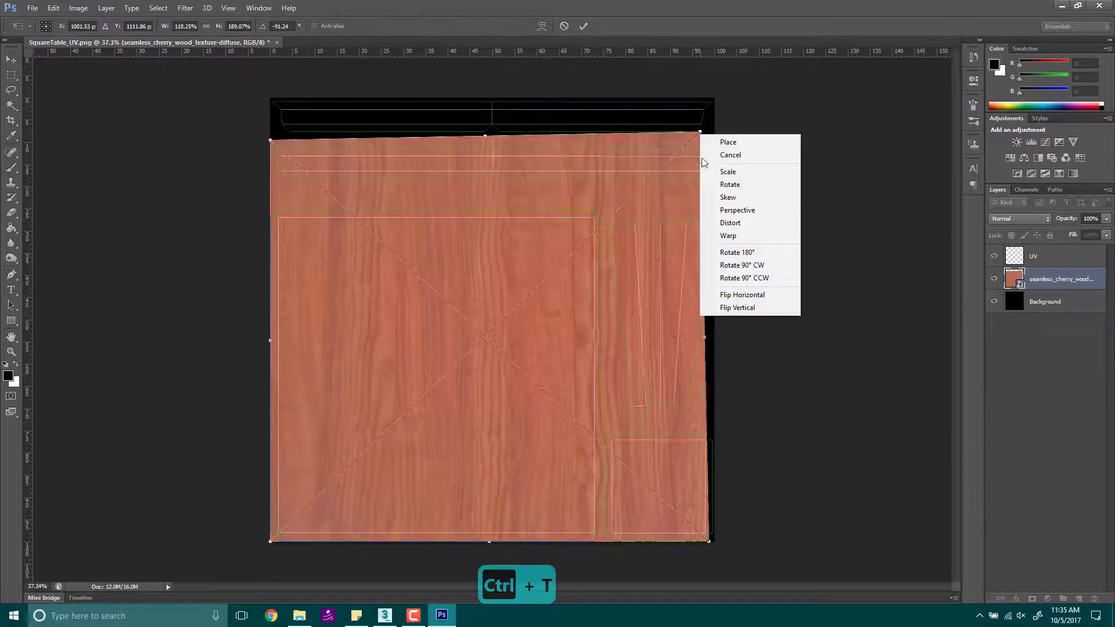
pyautogui.press('Escape')
pyautogui.hotkey('ctrl', 'z')
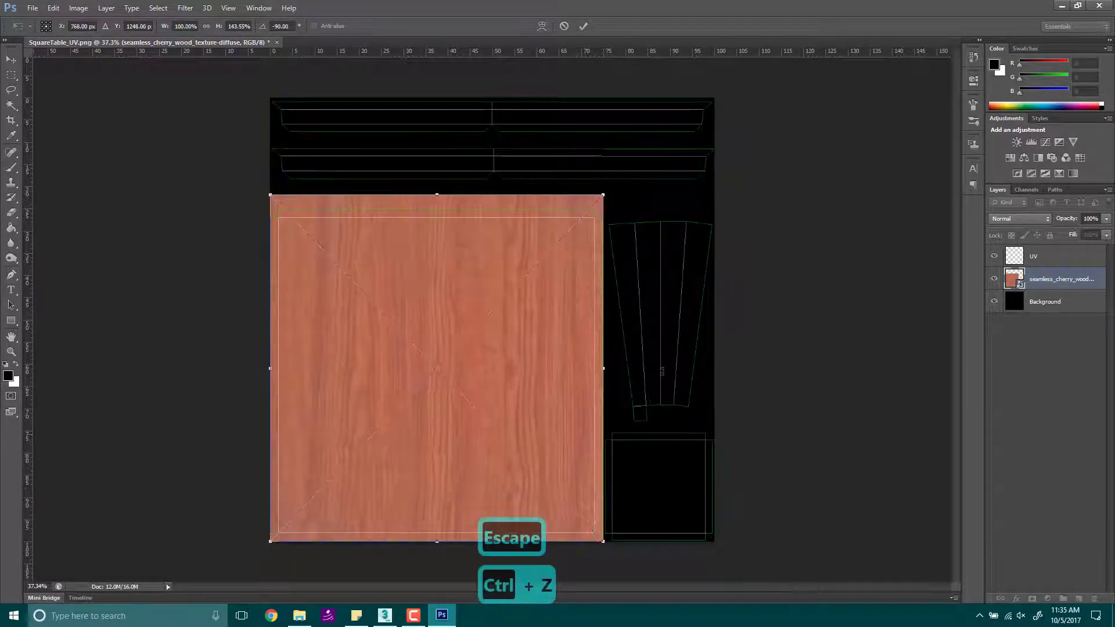
pyautogui.moveTo(604, 193); pyautogui.dragTo(716, 95)
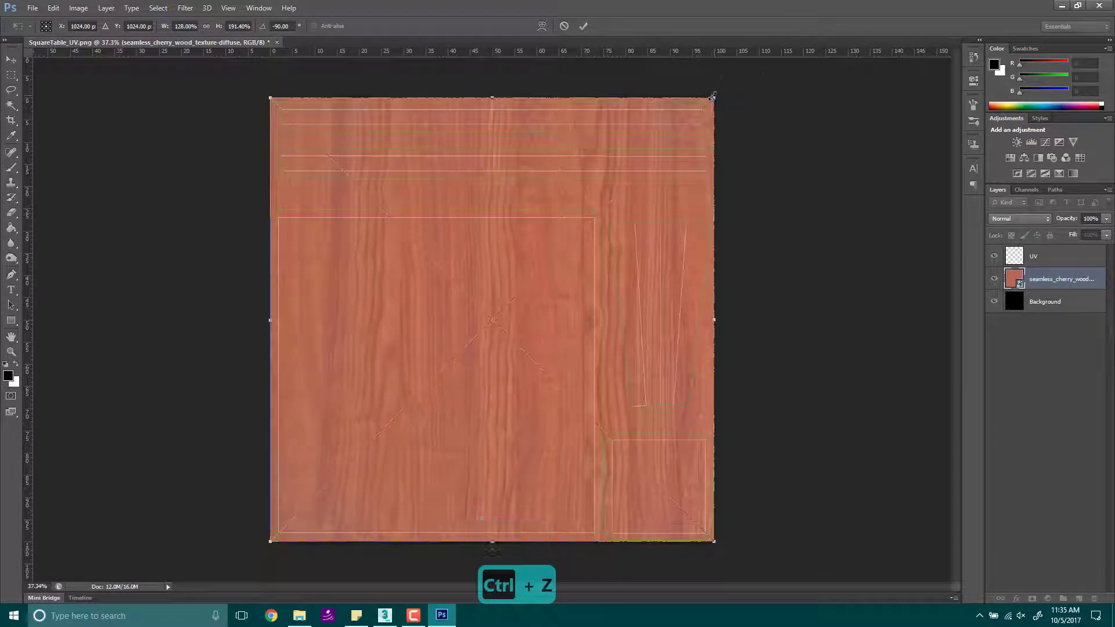
pyautogui.press('Return')
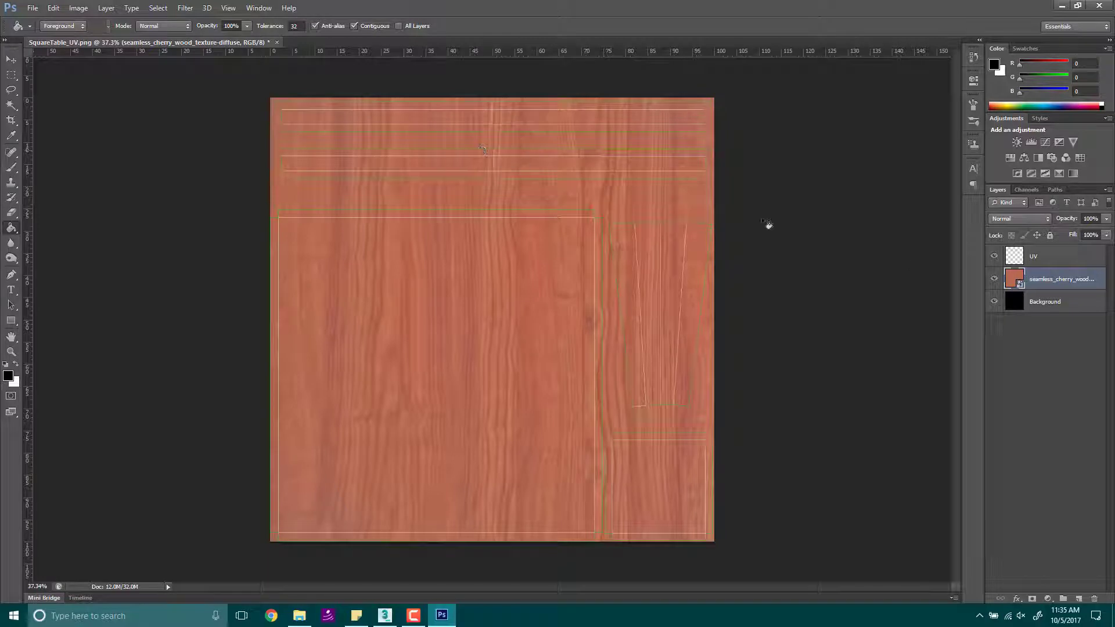
# Step: Duplicate the canvas-filling wood texture layer, keeping the suggested copy name
pyautogui.rightClick(1030, 293)
pyautogui.click(982, 181)
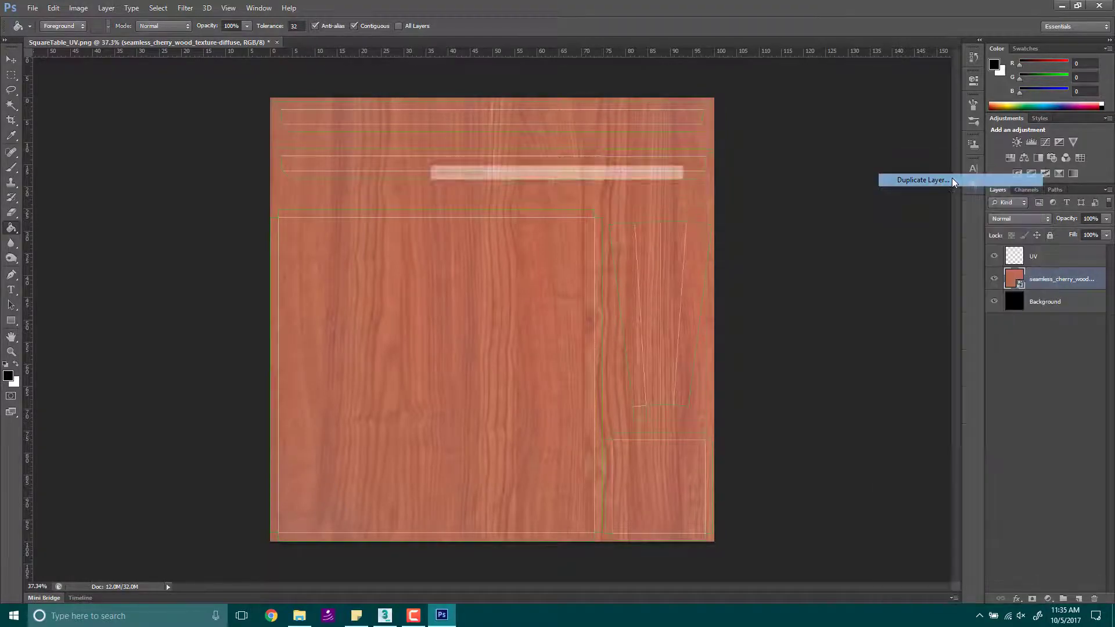
pyautogui.click(658, 191)
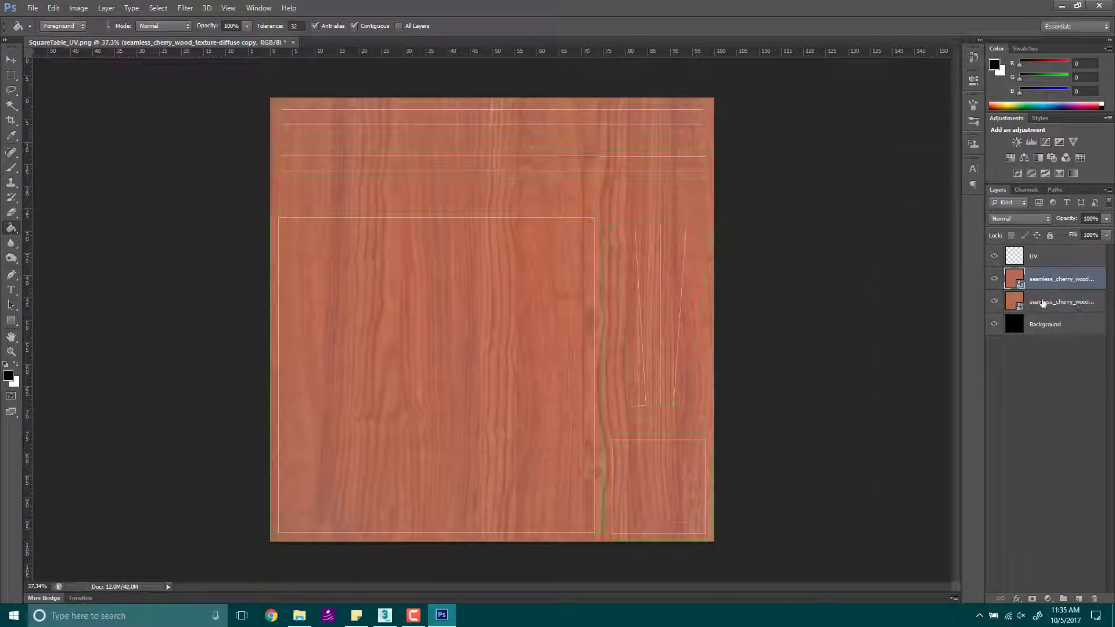
# Step: Rotate the wood copy to 0° and move it up so it covers only the two long horizontal shells, committing the transform
pyautogui.press('v')
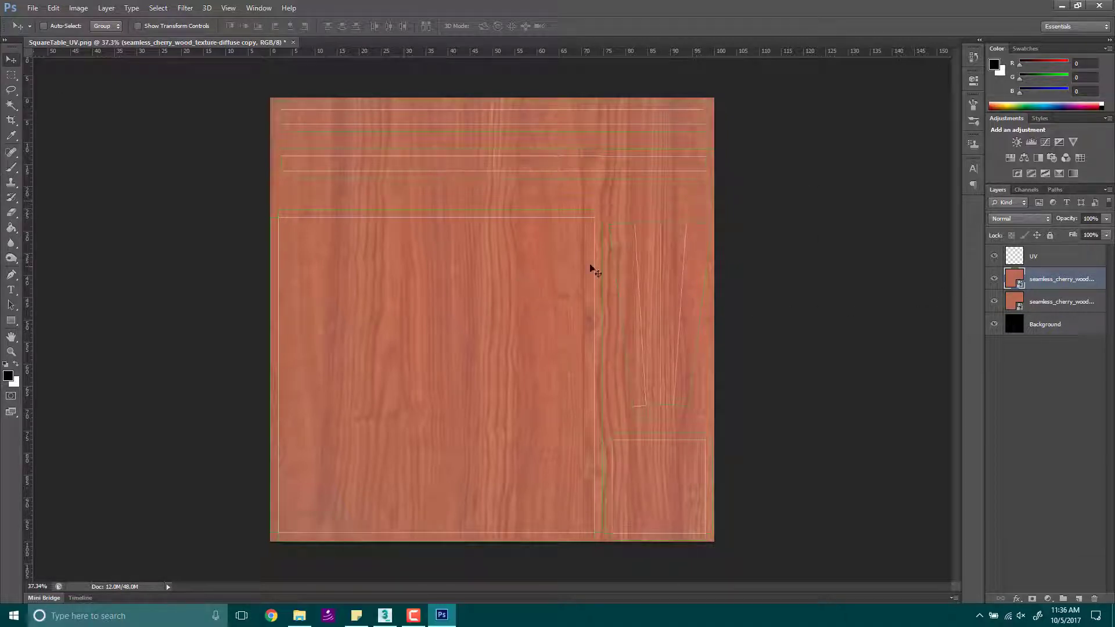
pyautogui.hotkey('ctrl', 't')
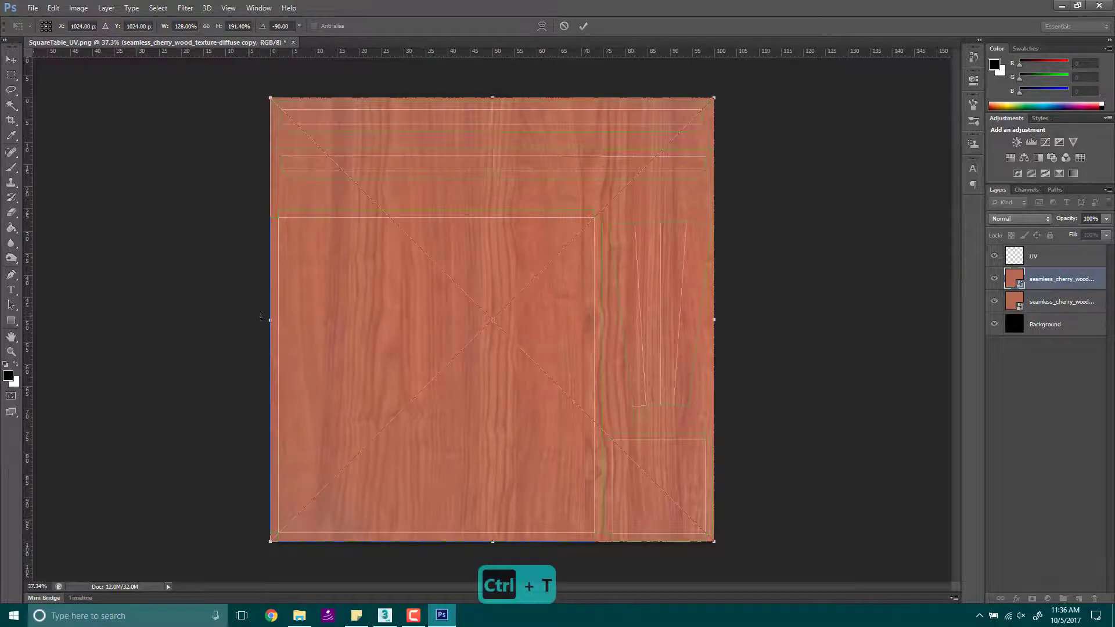
pyautogui.moveTo(255, 317); pyautogui.dragTo(511, 96)
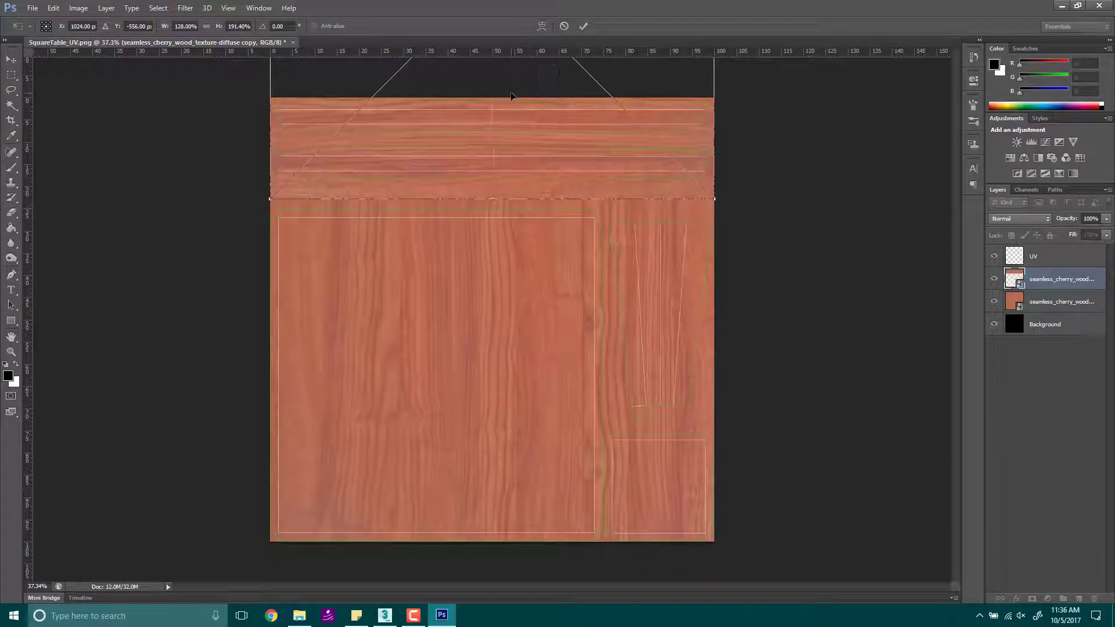
pyautogui.press('Return')
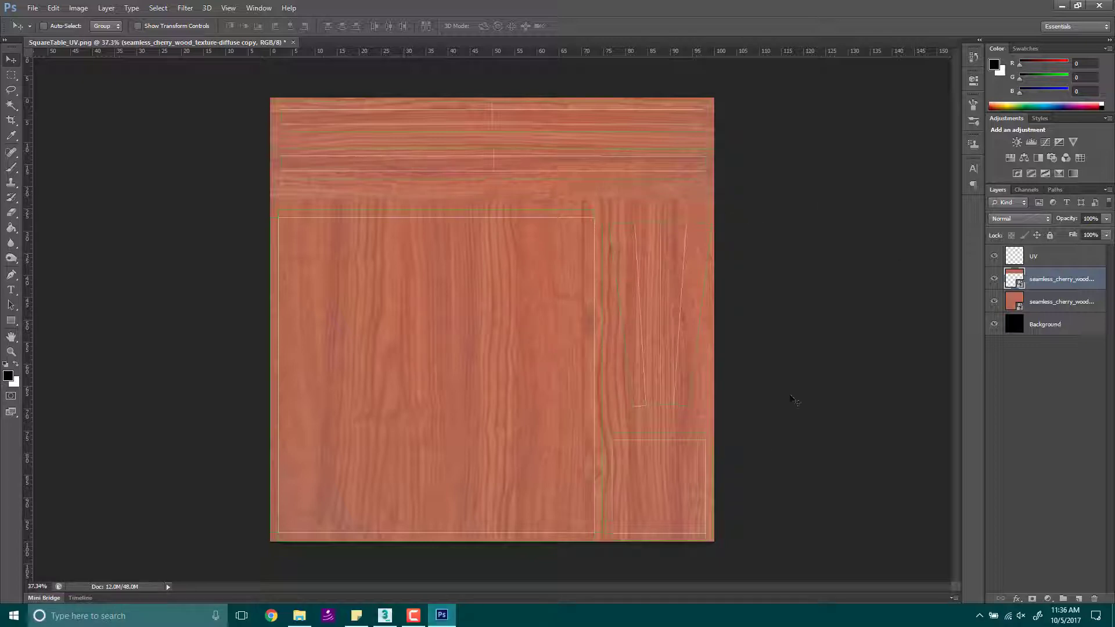
pyautogui.click(1046, 297)
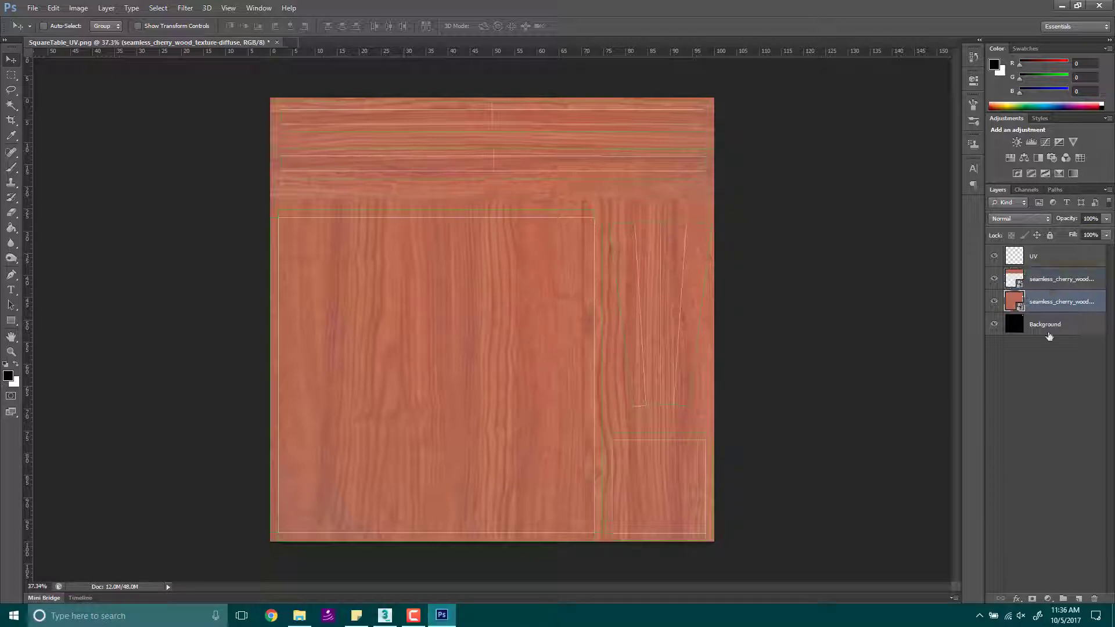
pyautogui.click(1057, 388)
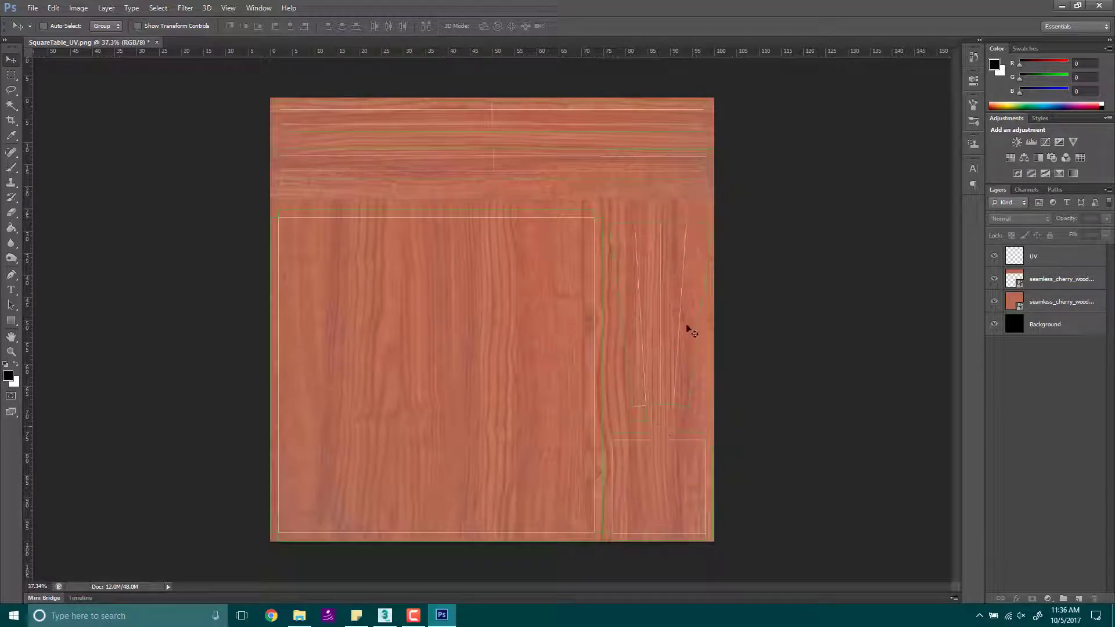
# Step: Hide the UV layer so only the wood layers show, leaving no layer selected
pyautogui.click(422, 170)
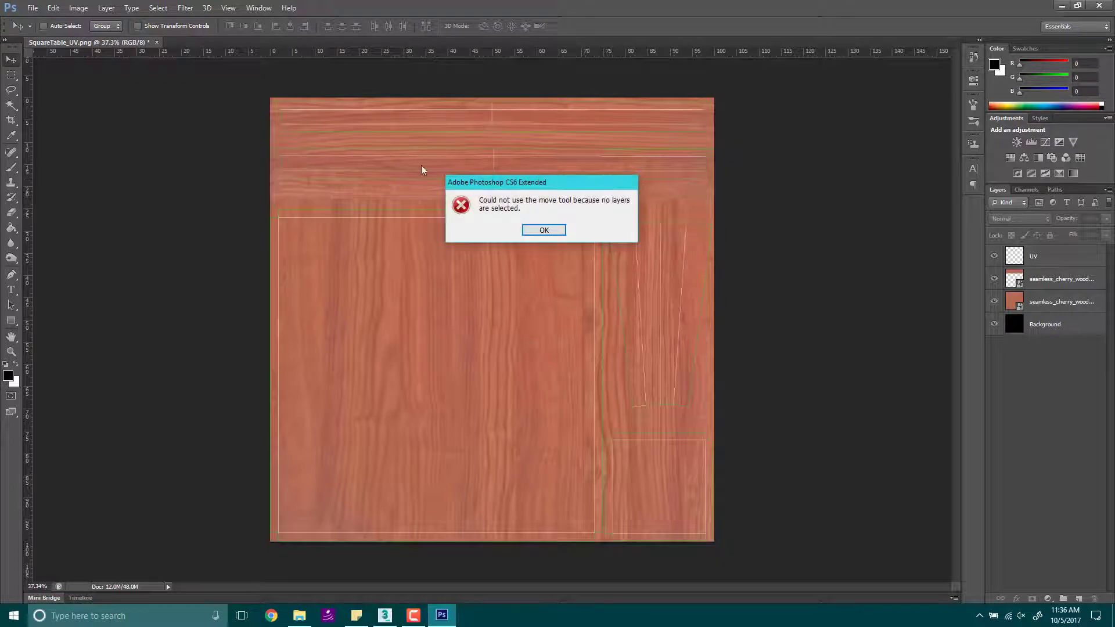
pyautogui.click(544, 231)
pyautogui.click(1067, 279)
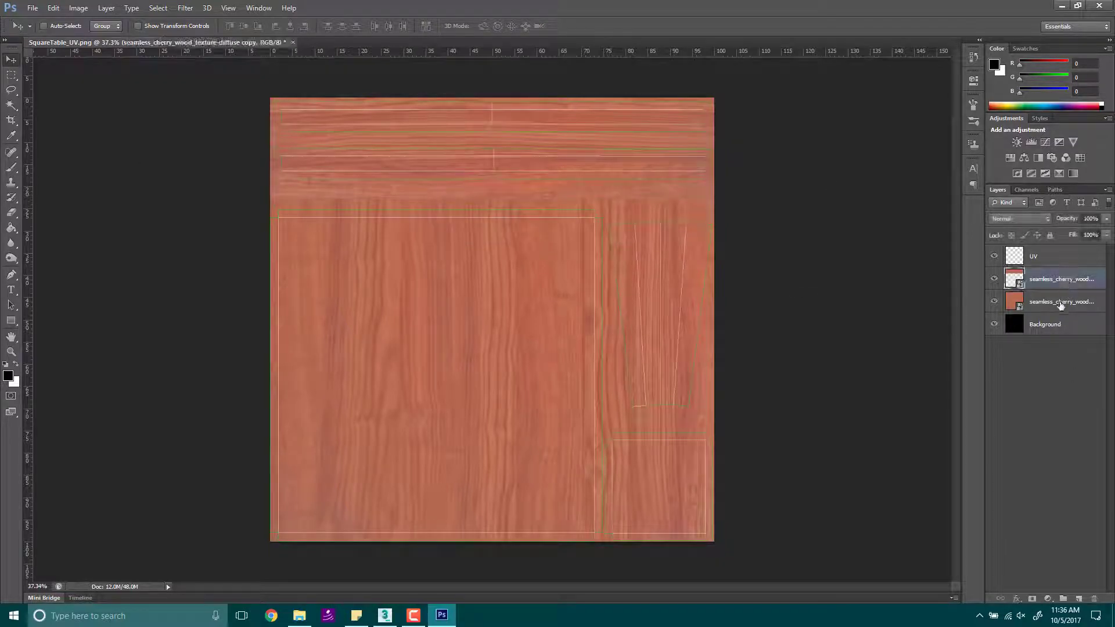
pyautogui.keyDown('shift'); pyautogui.click(1071, 302); pyautogui.keyUp('shift')
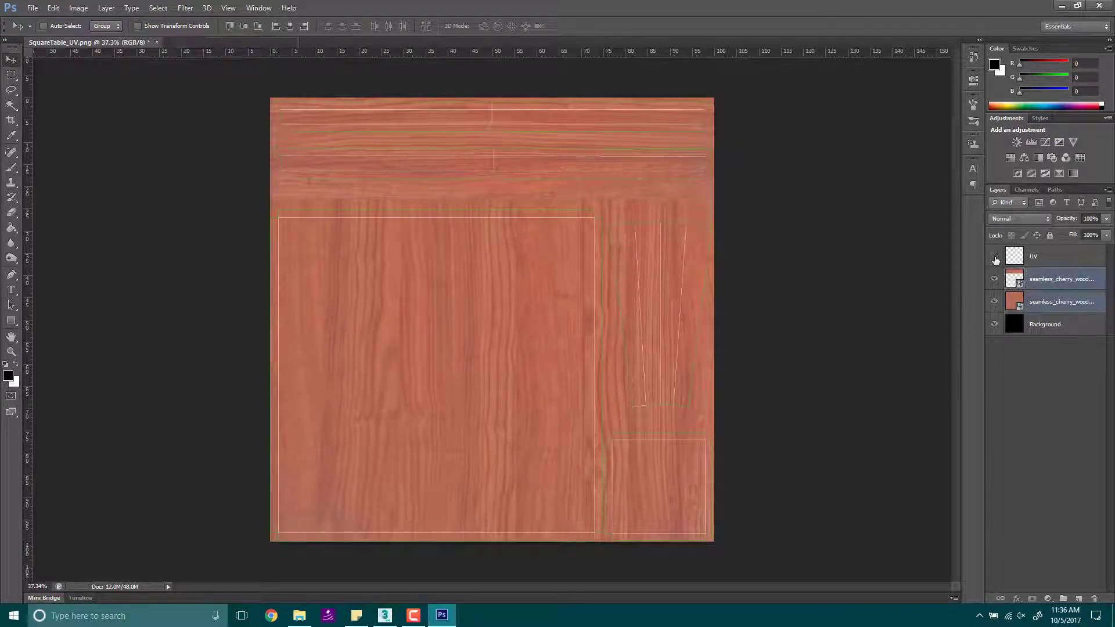
pyautogui.click(995, 257)
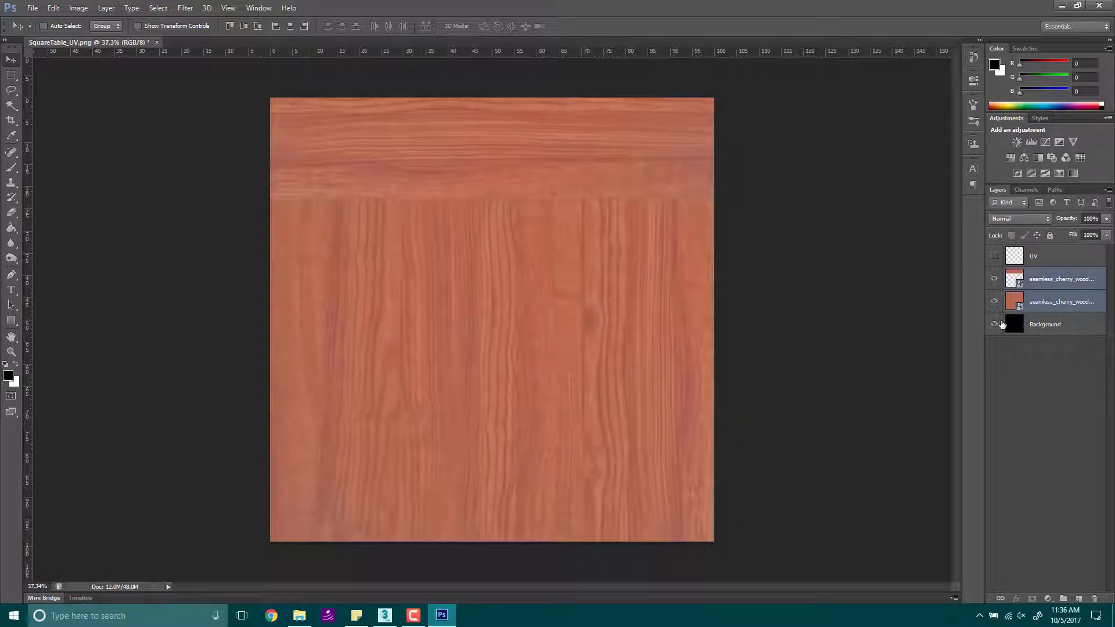
pyautogui.click(1079, 437)
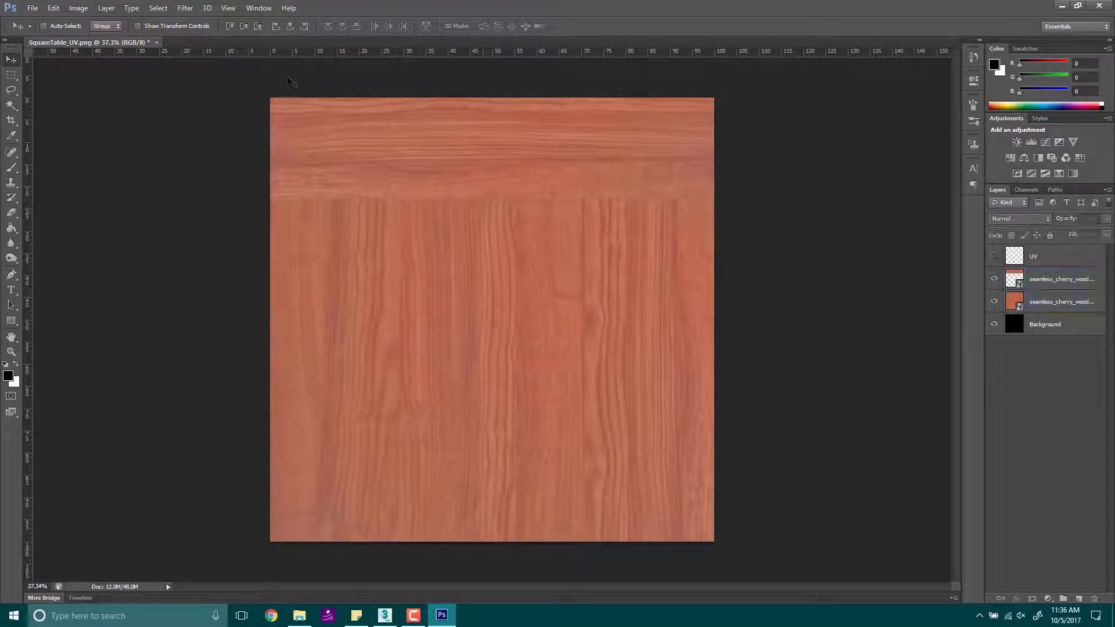
# Step: Save the document as SquareTable_DM.psd in Photoshop format in the Q1W6D3_29_TableUV_UV7 folder, with layers kept
pyautogui.click(33, 8)
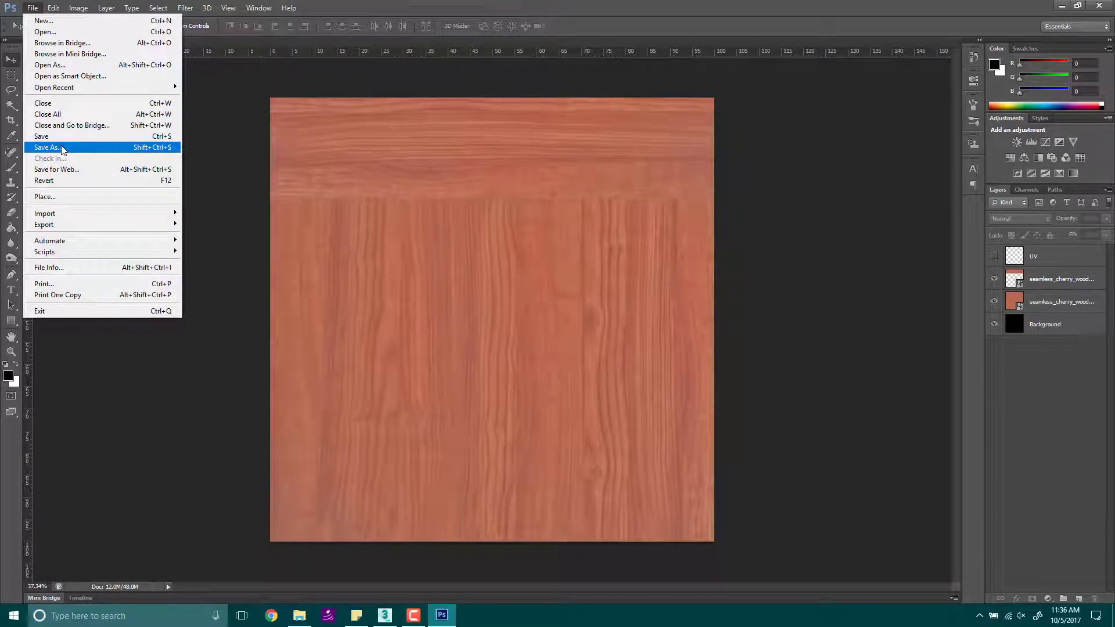
pyautogui.click(47, 148)
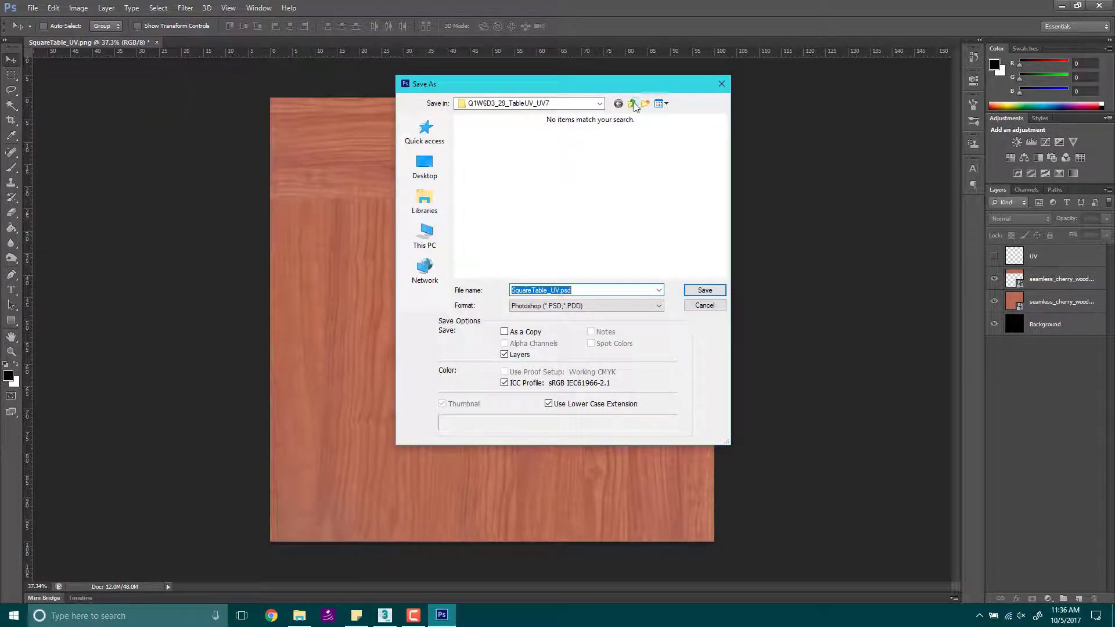
pyautogui.click(632, 104)
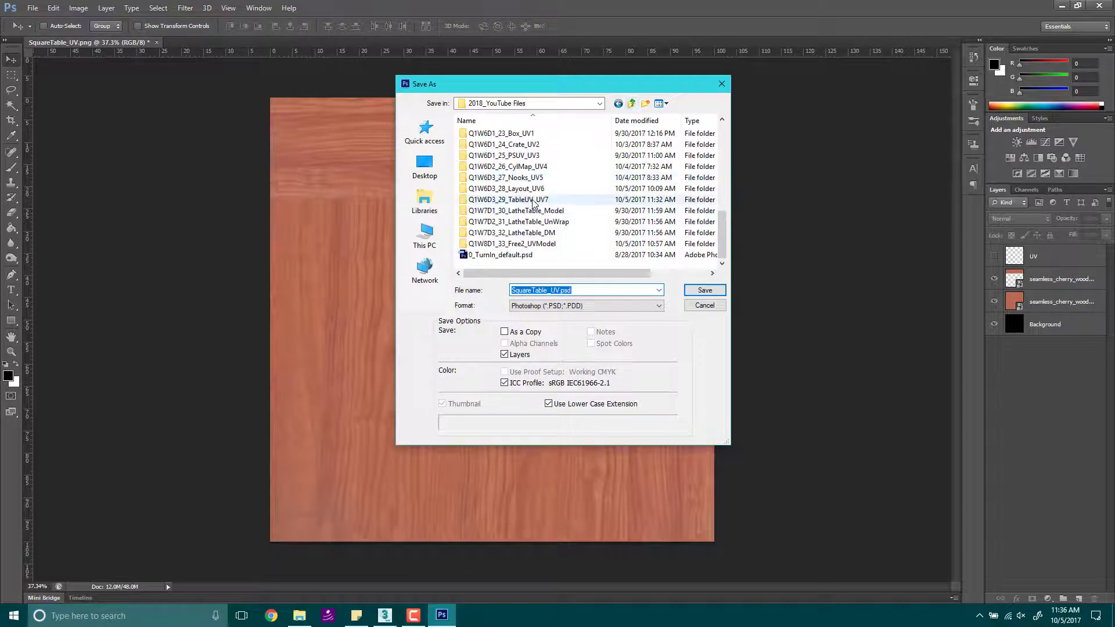
pyautogui.doubleClick(508, 199)
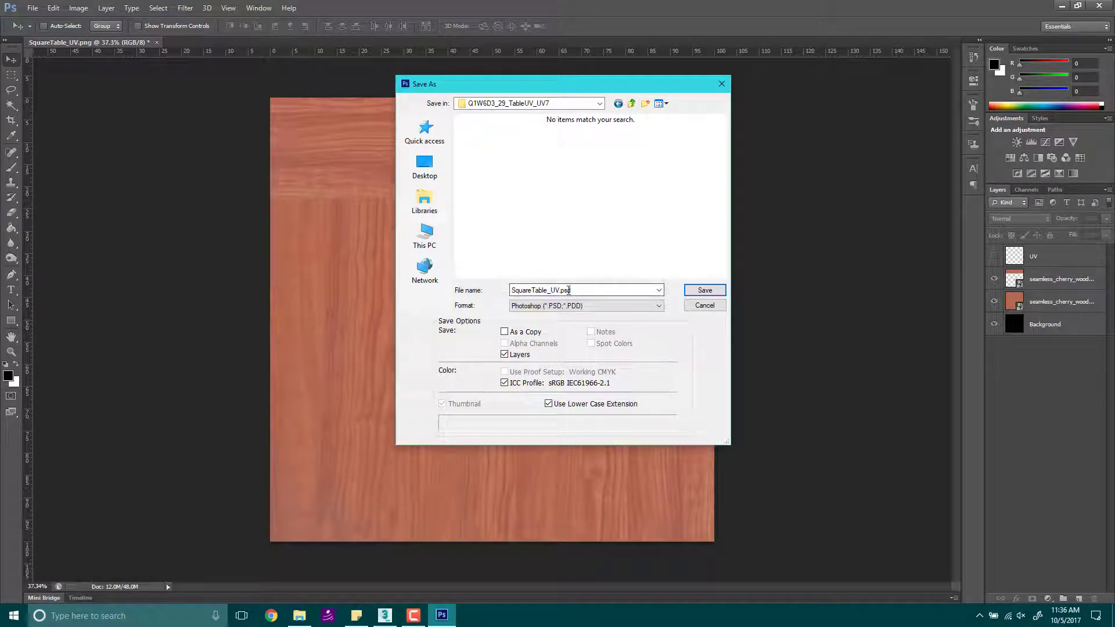
pyautogui.click(551, 290)
pyautogui.click(558, 290)
pyautogui.press('Right')
pyautogui.press('Right')
pyautogui.press('BackSpace')
pyautogui.press('BackSpace')
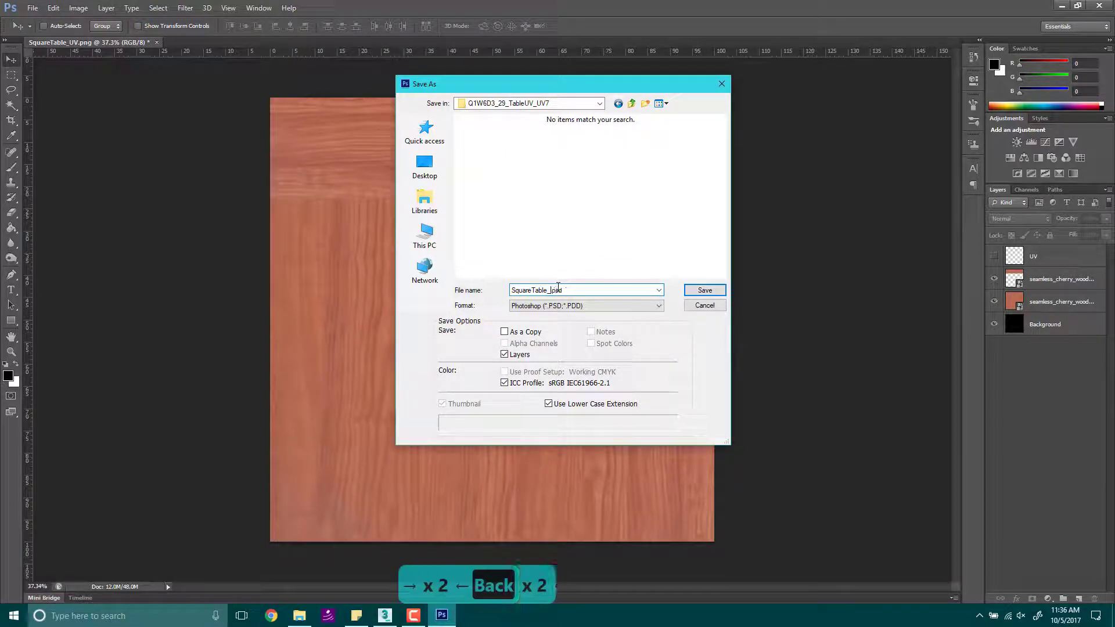
pyautogui.write('DM')
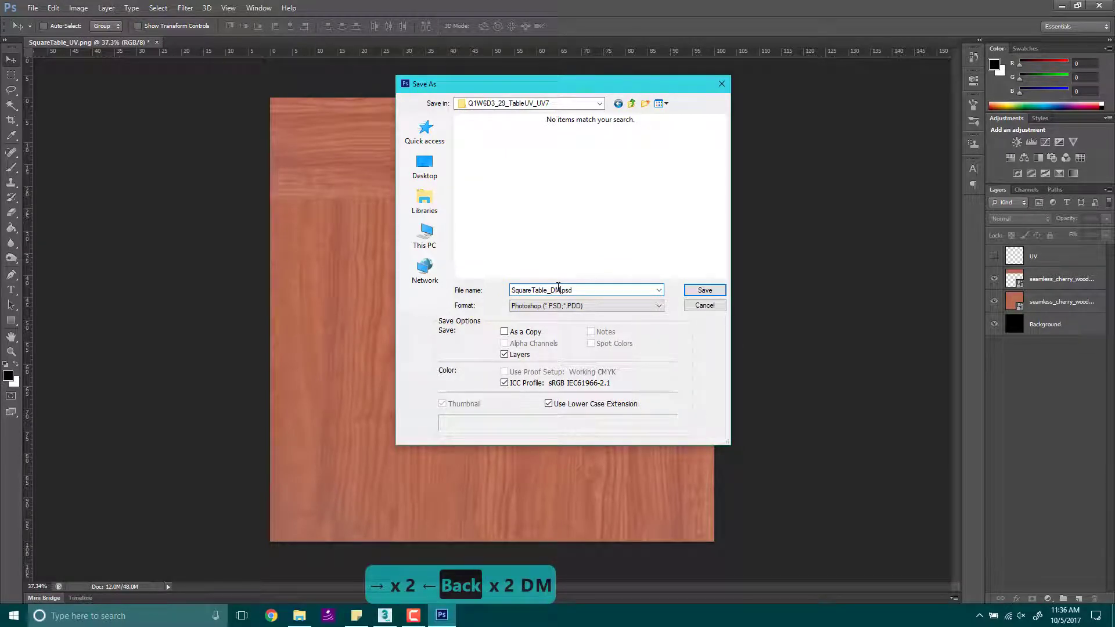
pyautogui.click(718, 292)
pyautogui.click(668, 190)
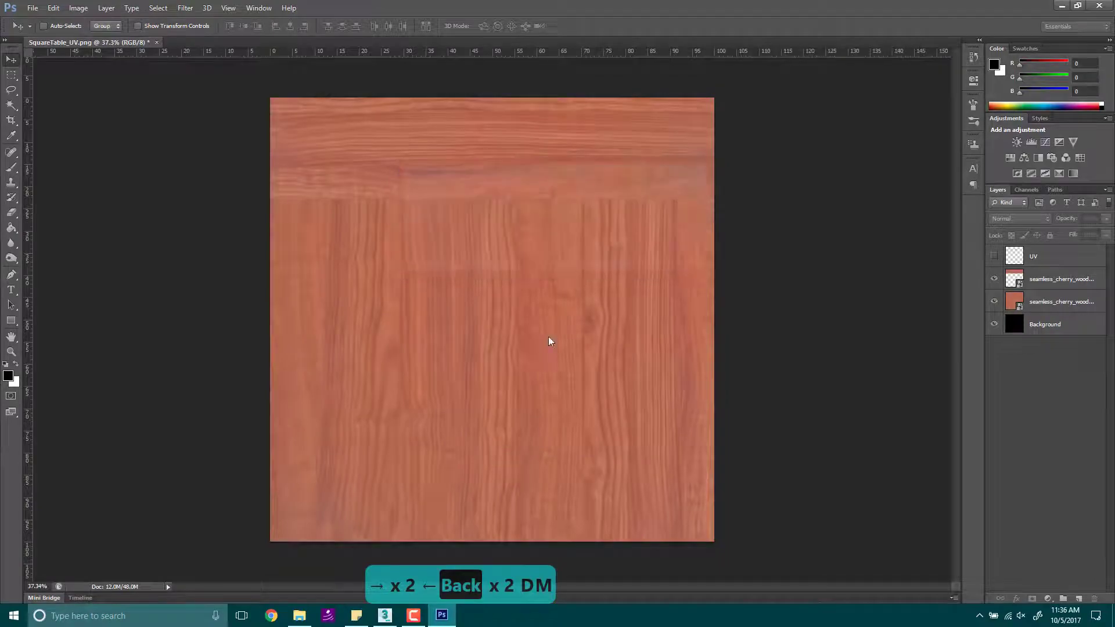
# Step: Switch to 3ds Max, close the UV editor and add a Standard material in the Slate Material Editor, moving the checker material's nodes aside
pyautogui.click(385, 615)
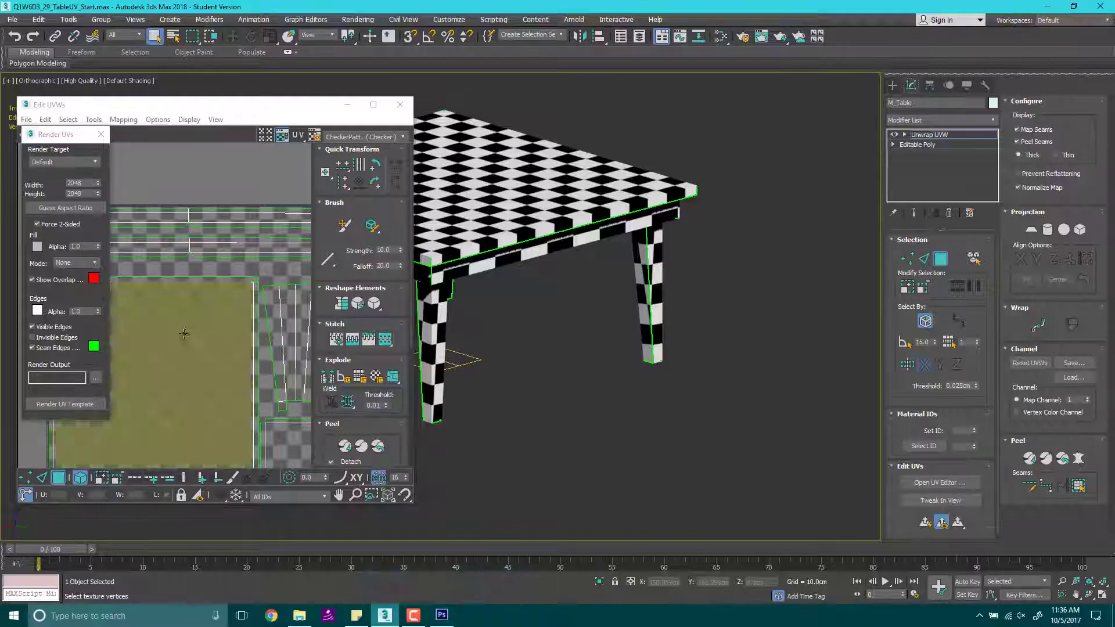
pyautogui.click(400, 105)
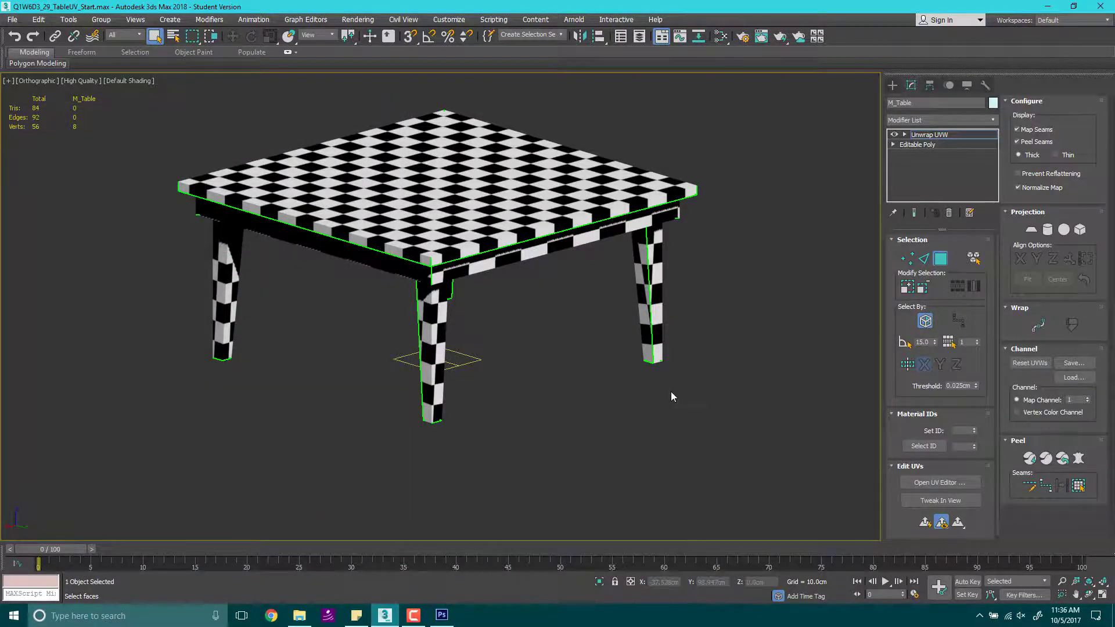
pyautogui.press('m')
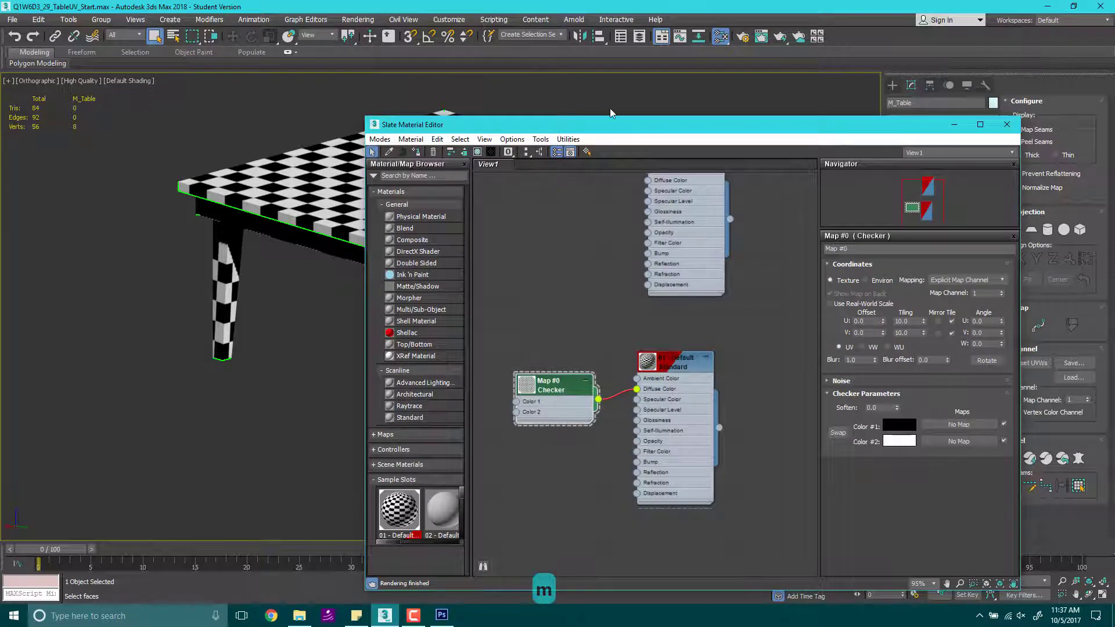
pyautogui.rightClick(758, 424)
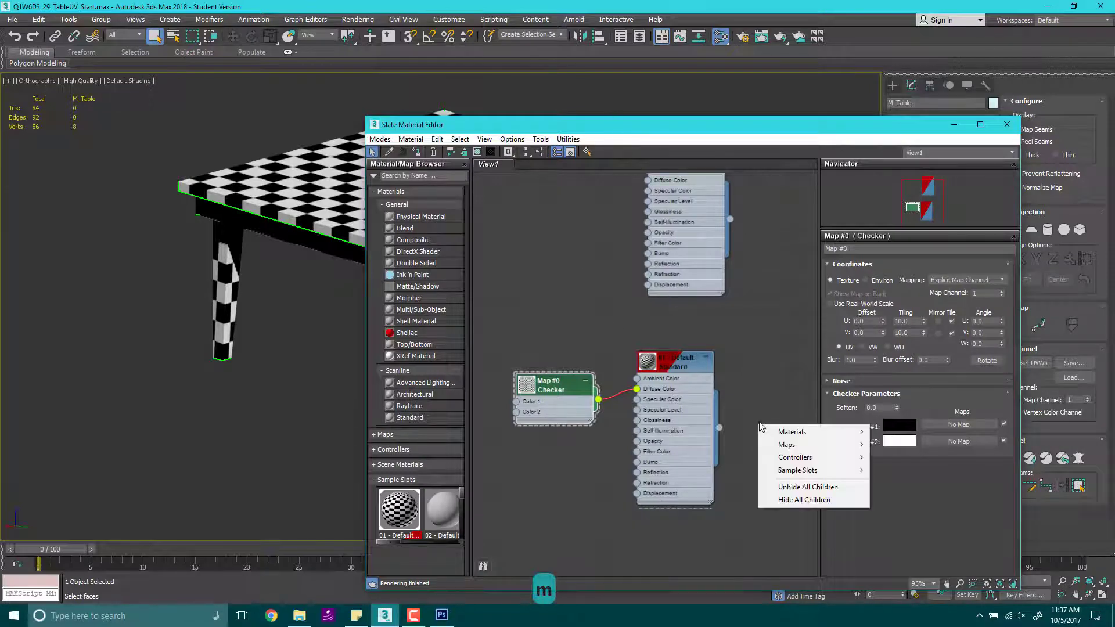
pyautogui.moveTo(794, 432)
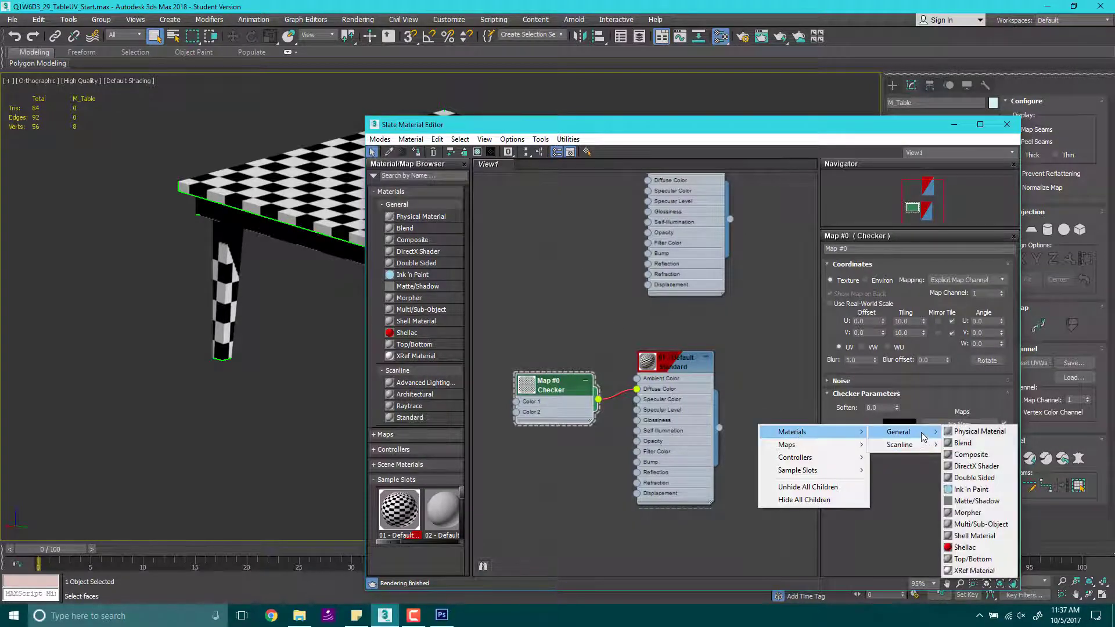
pyautogui.moveTo(890, 446)
pyautogui.click(951, 481)
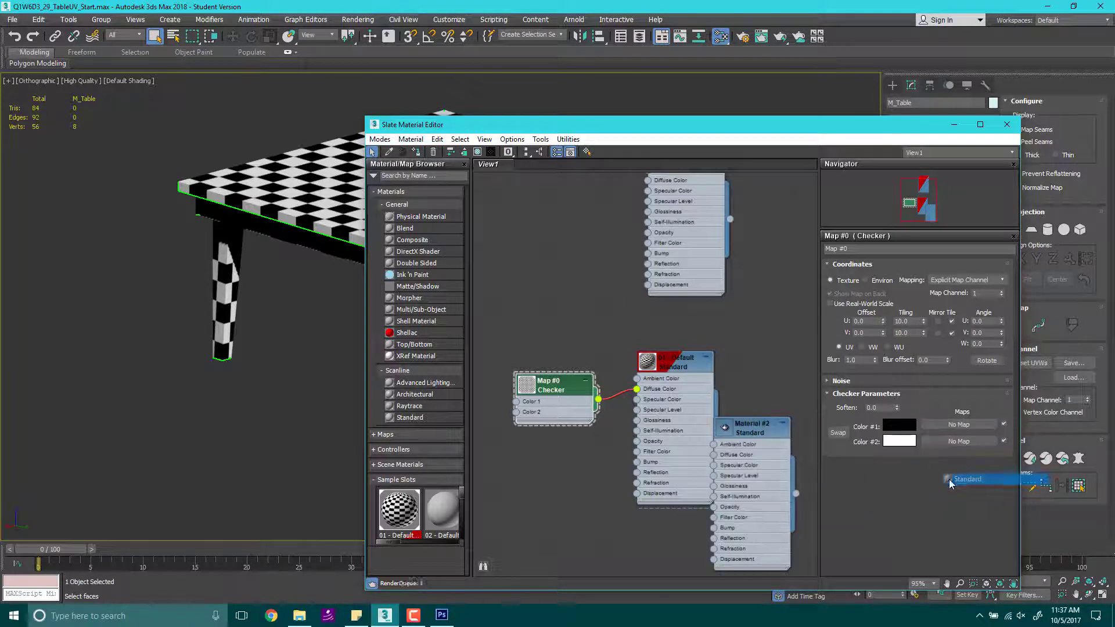
pyautogui.moveTo(687, 366); pyautogui.dragTo(560, 247)
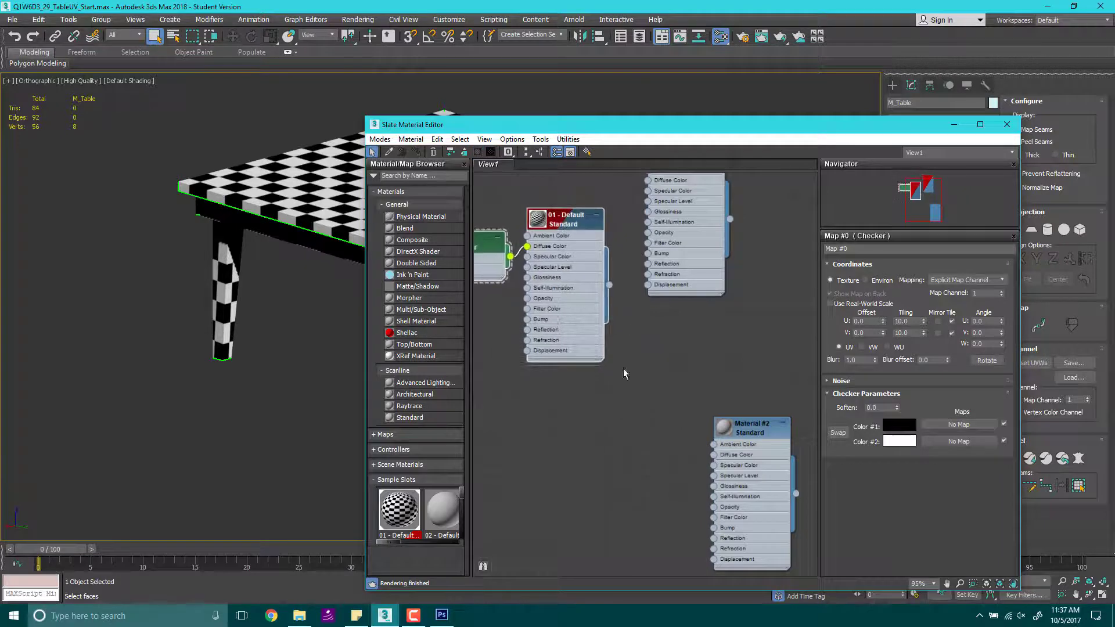
# Step: Bring the wood texture file in as a bitmap node and connect it to the new material's Diffuse Color
pyautogui.moveTo(0, 122); pyautogui.dragTo(212, 117)
pyautogui.moveTo(41, 349); pyautogui.dragTo(716, 460)
pyautogui.click(598, 113)
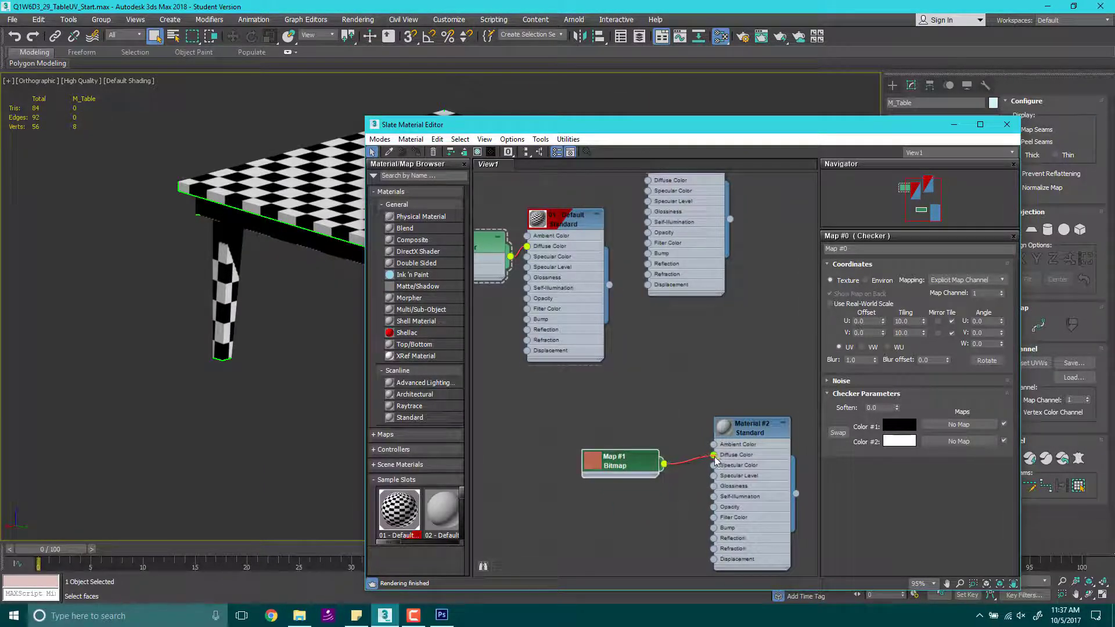
# Step: Assign the new wood material to the table, show its texture in the viewport and close the material editor
pyautogui.doubleClick(746, 434)
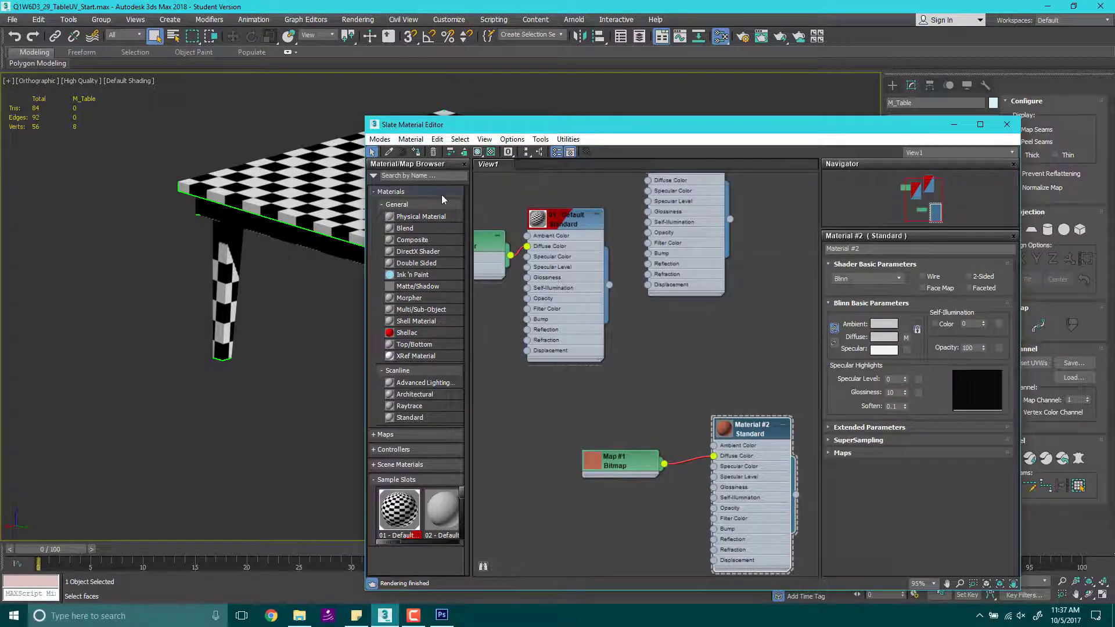
pyautogui.click(416, 152)
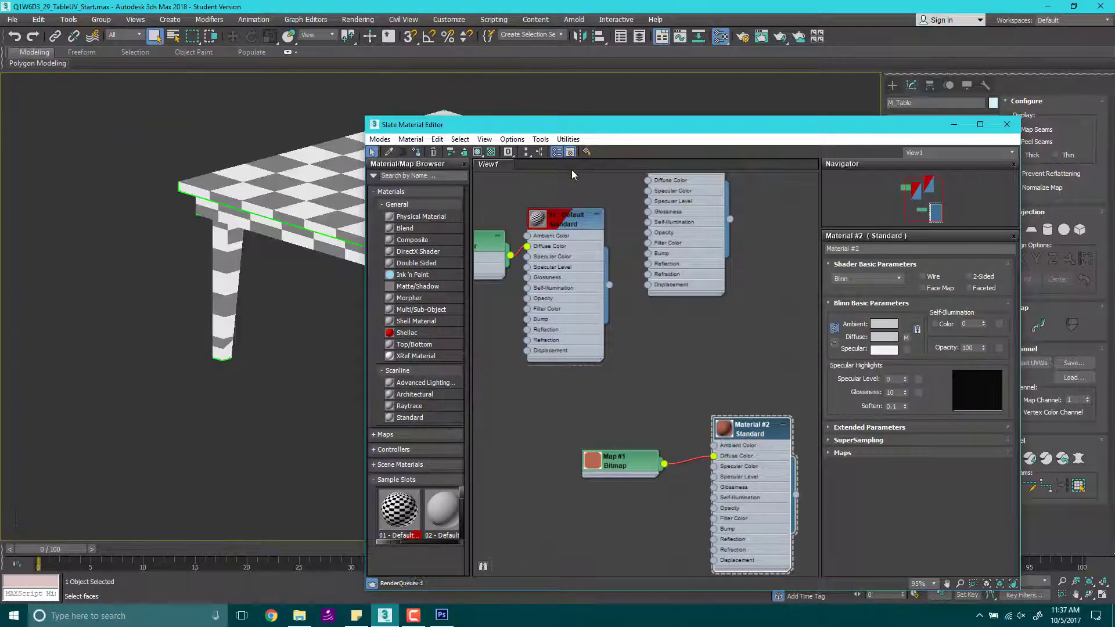
pyautogui.click(954, 124)
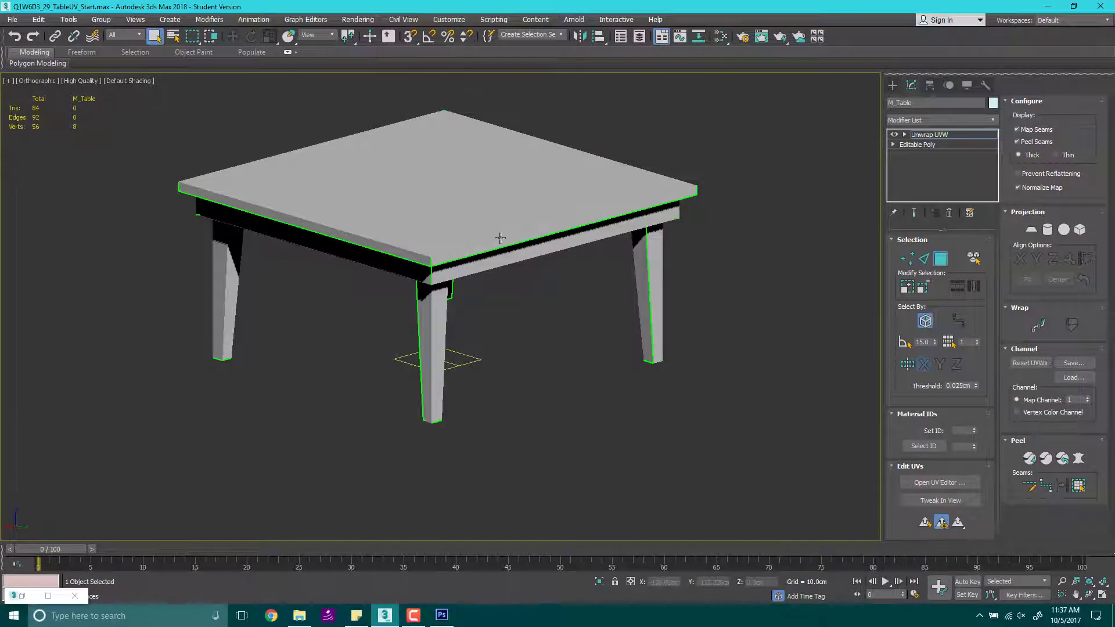
pyautogui.press('m')
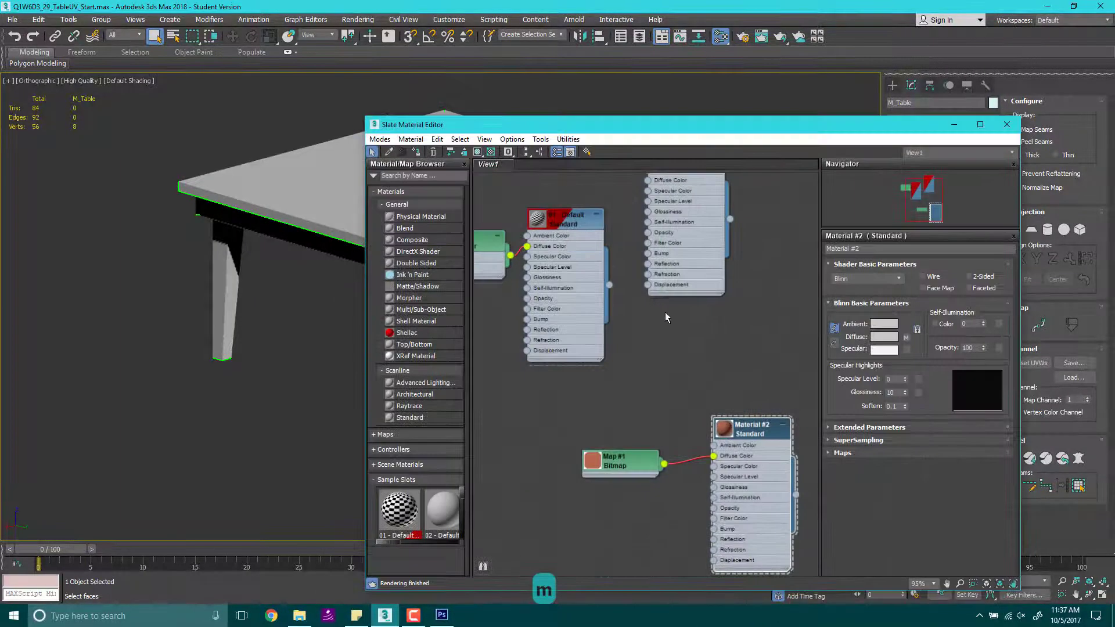
pyautogui.click(478, 152)
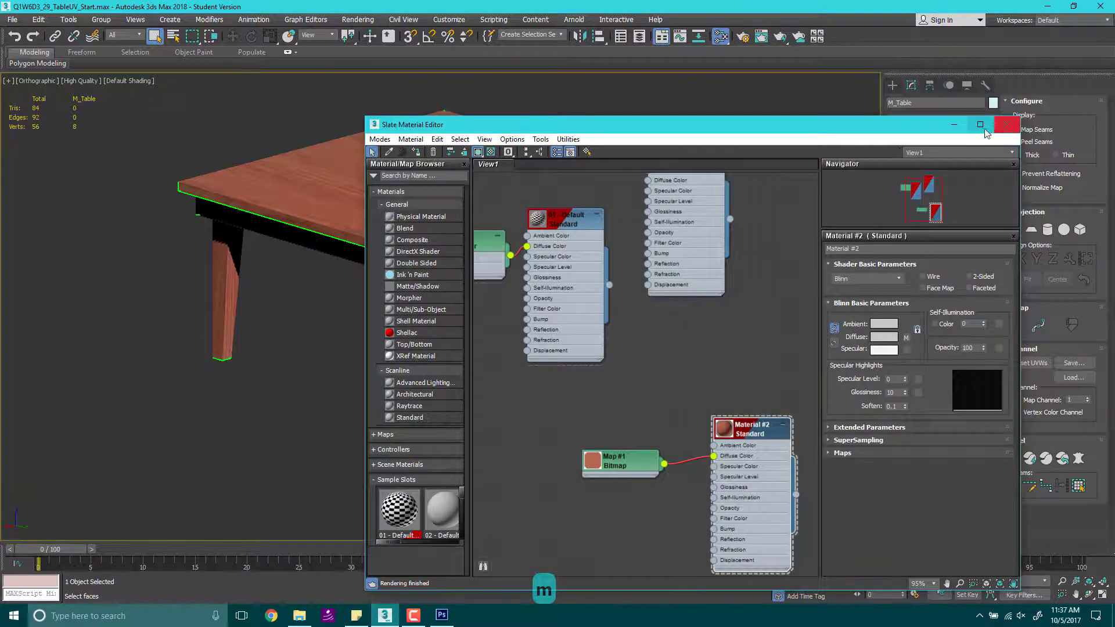
pyautogui.click(1007, 126)
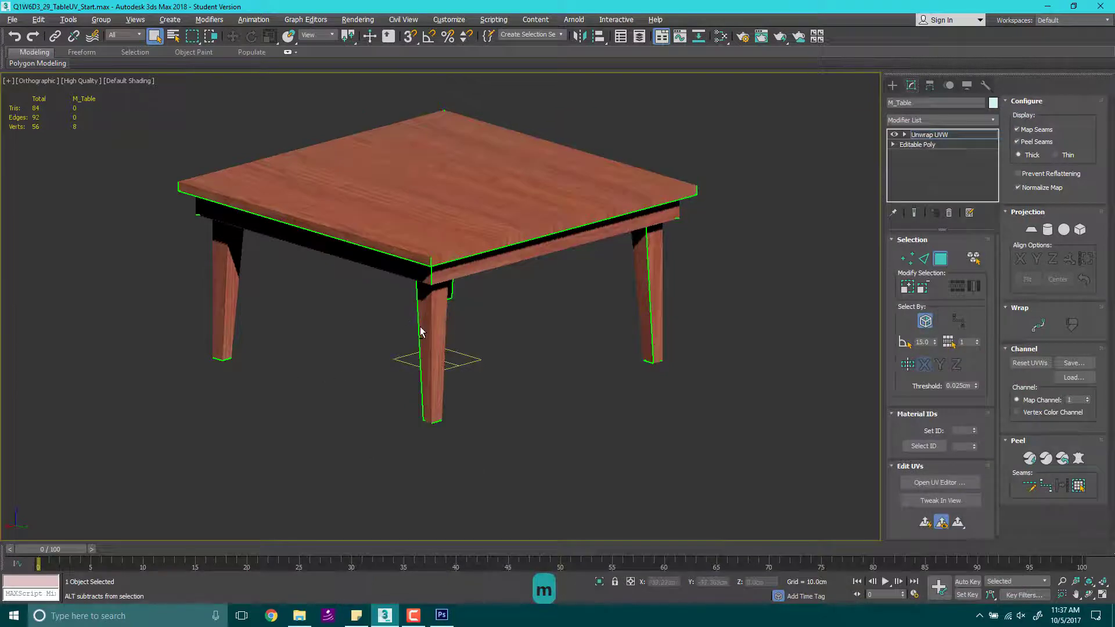
# Step: Examine the wood grain direction on the tabletop, aprons and legs from several angles
pyautogui.keyDown('alt'); pyautogui.moveTo(418, 323); pyautogui.dragTo(436, 365, button='middle'); pyautogui.keyUp('alt')
pyautogui.scroll(3, 418, 322)
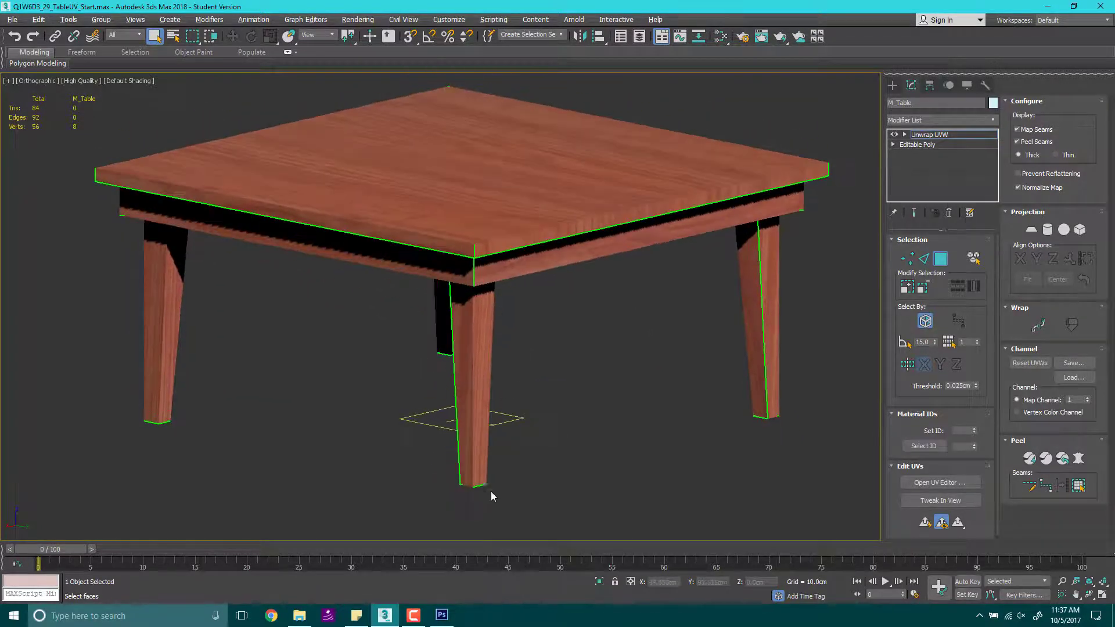
pyautogui.keyDown('alt'); pyautogui.moveTo(492, 497); pyautogui.dragTo(447, 435, button='middle'); pyautogui.keyUp('alt')
pyautogui.scroll(5, 294, 404)
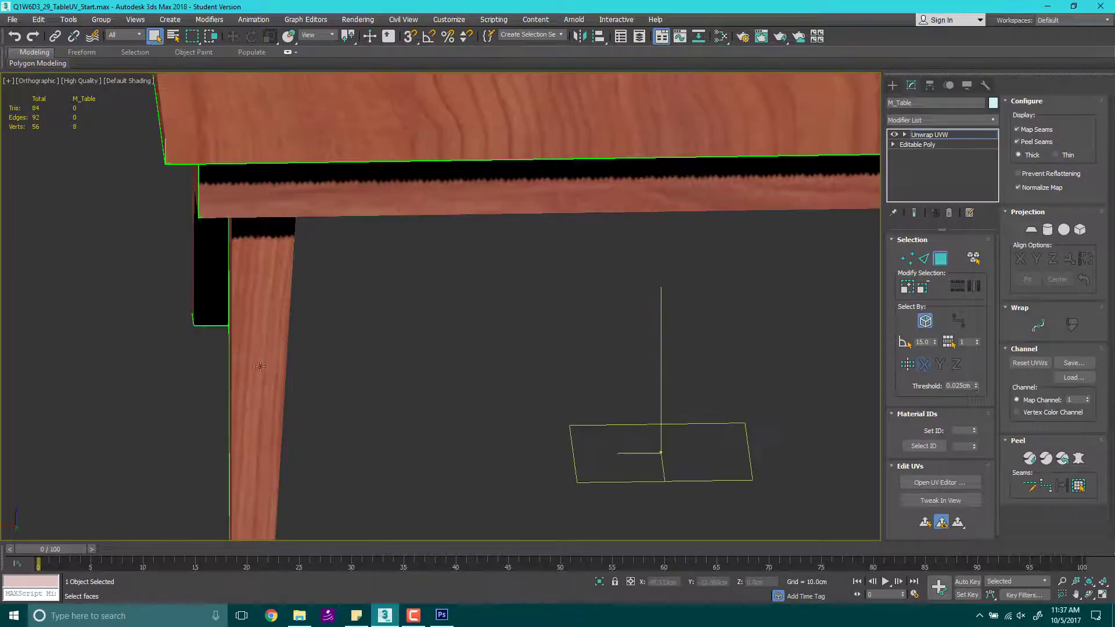
pyautogui.scroll(-4, 259, 366)
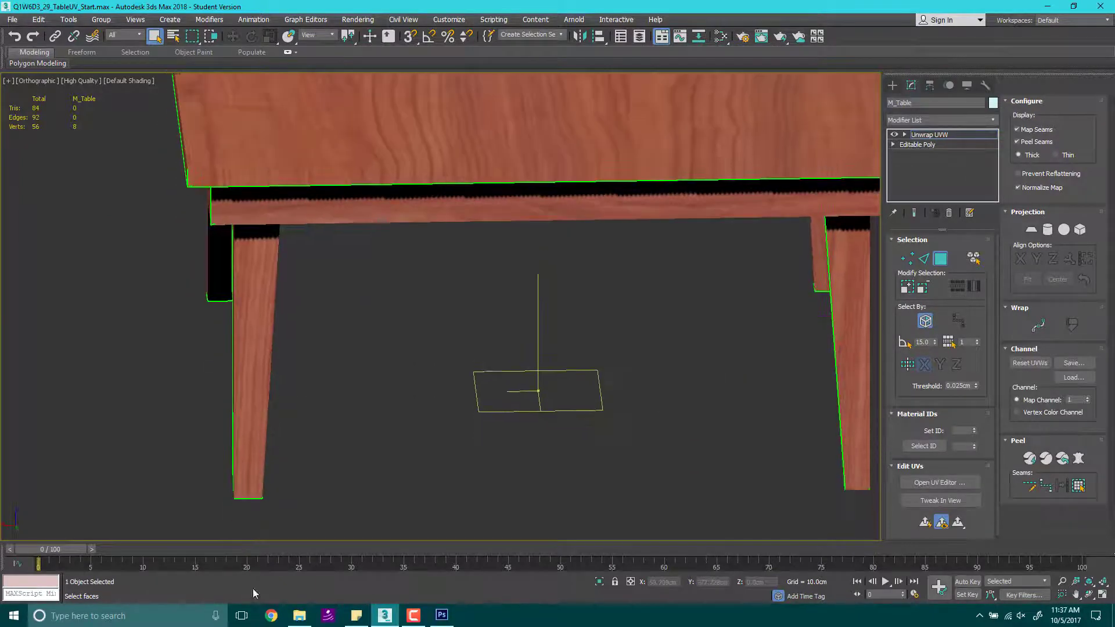
pyautogui.keyDown('alt'); pyautogui.moveTo(393, 237); pyautogui.dragTo(438, 288, button='middle'); pyautogui.keyUp('alt')
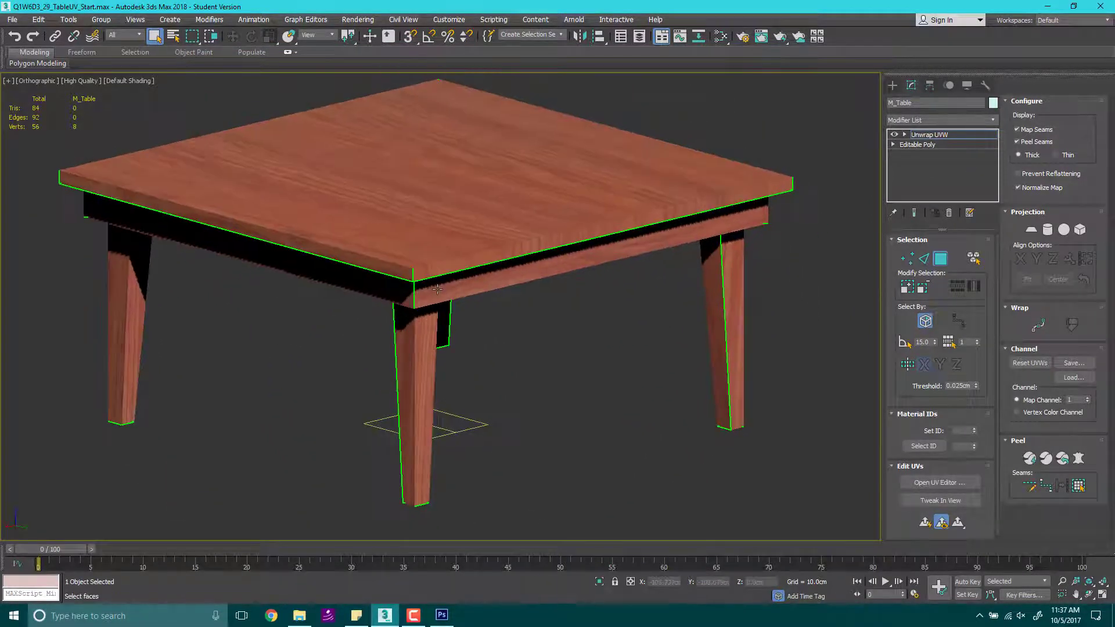
# Step: Switch the viewport to a perspective view and frame the textured table from above one corner
pyautogui.press('p')
pyautogui.scroll(-10, 439, 288)
pyautogui.scroll(6, 442, 287)
pyautogui.scroll(3, 442, 287)
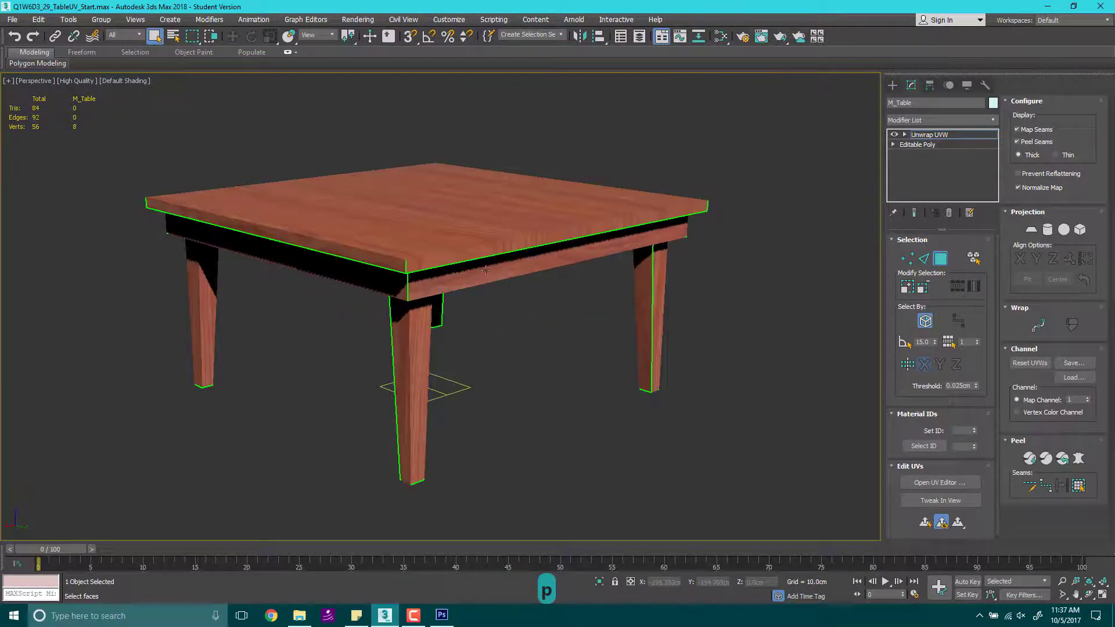
pyautogui.keyDown('alt'); pyautogui.moveTo(442, 288); pyautogui.dragTo(438, 332, button='middle'); pyautogui.keyUp('alt')
pyautogui.moveTo(513, 300)
pyautogui.mouseDown(button='middle')
pyautogui.moveTo(516, 289)
pyautogui.moveTo(514, 313)
pyautogui.mouseUp(button='middle')
pyautogui.moveTo(513, 303); pyautogui.dragTo(514, 304, button='middle')
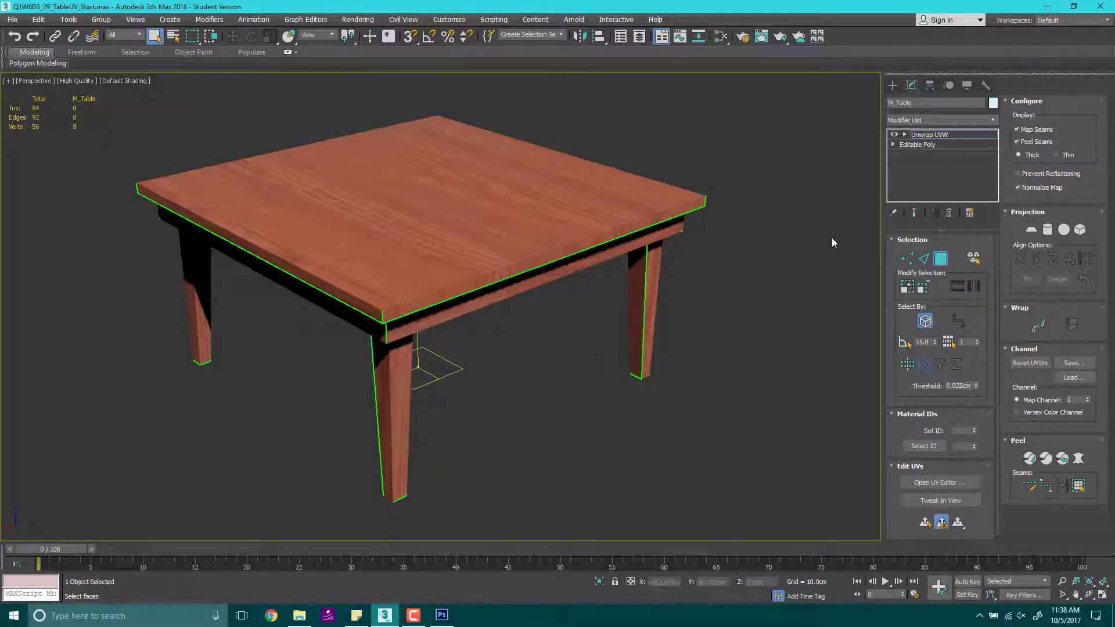
# Step: Open the table's UV editor, maximize its window and frame the complete UV layout
pyautogui.click(953, 484)
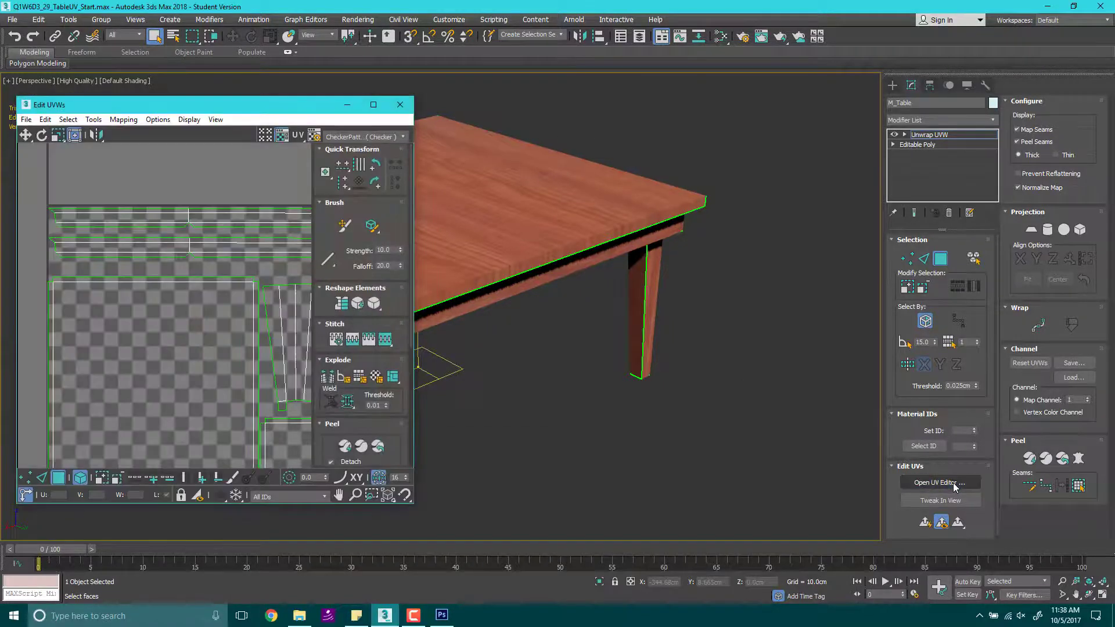
pyautogui.moveTo(292, 109); pyautogui.dragTo(313, 155)
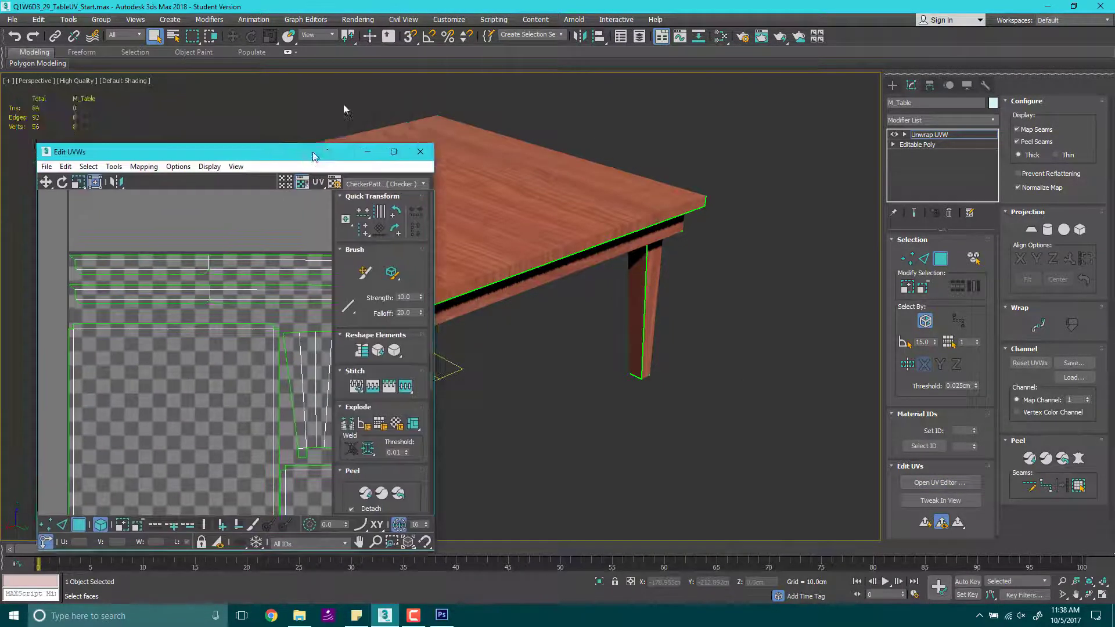
pyautogui.doubleClick(313, 156)
pyautogui.scroll(-2, 716, 267)
pyautogui.moveTo(764, 294); pyautogui.dragTo(727, 252, button='middle')
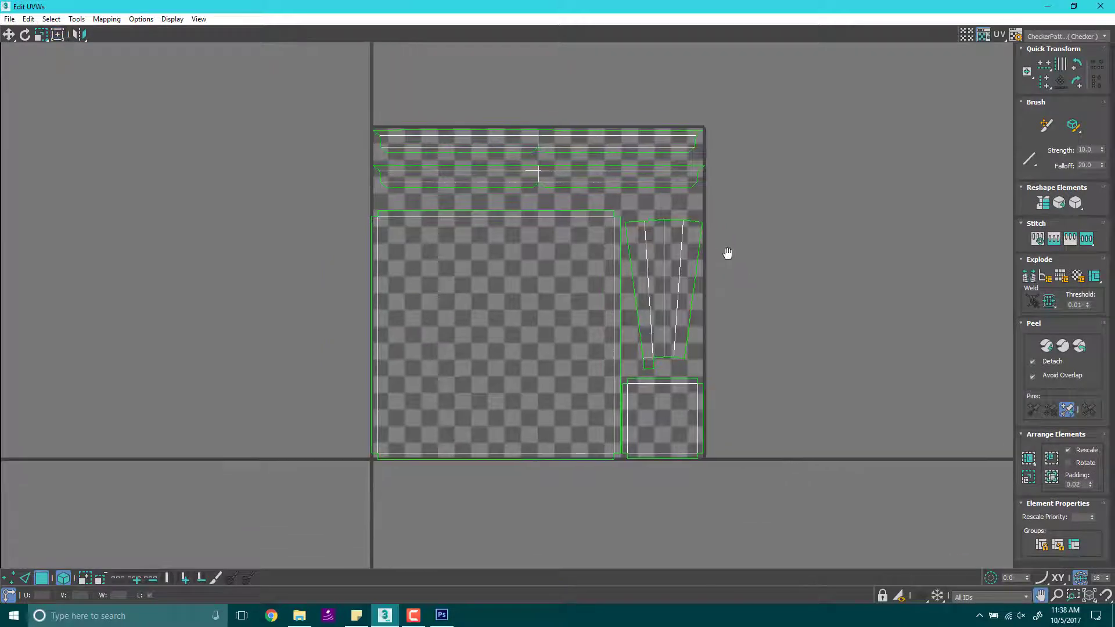
# Step: Reset the UV editor's texture list and show the SquareTable_DM.psd map behind the UV layout
pyautogui.click(1105, 37)
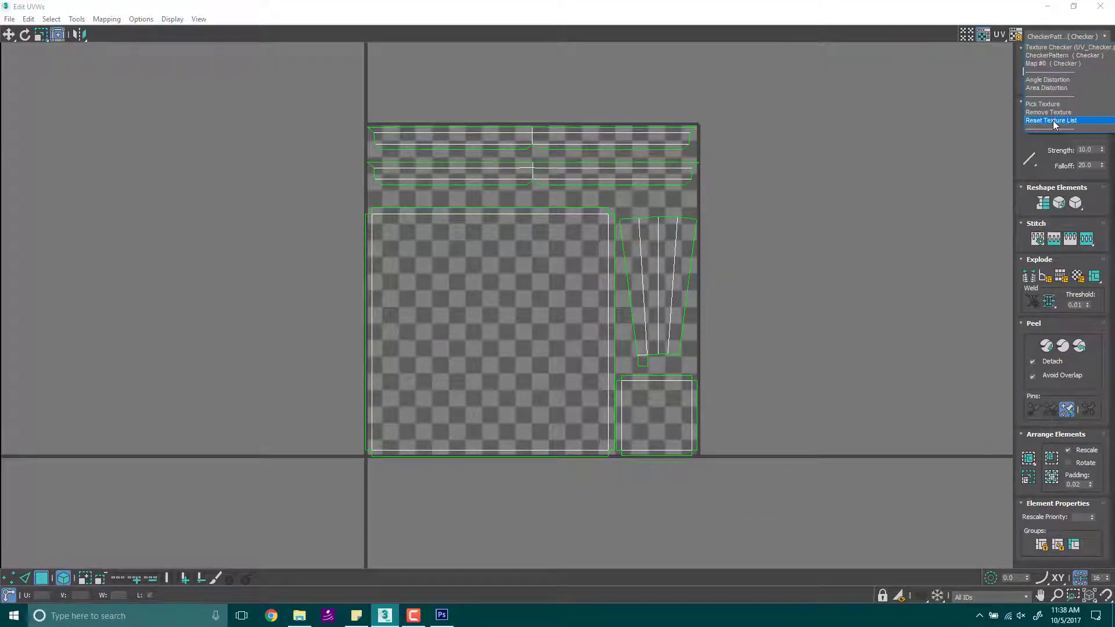
pyautogui.click(1054, 120)
pyautogui.click(1106, 37)
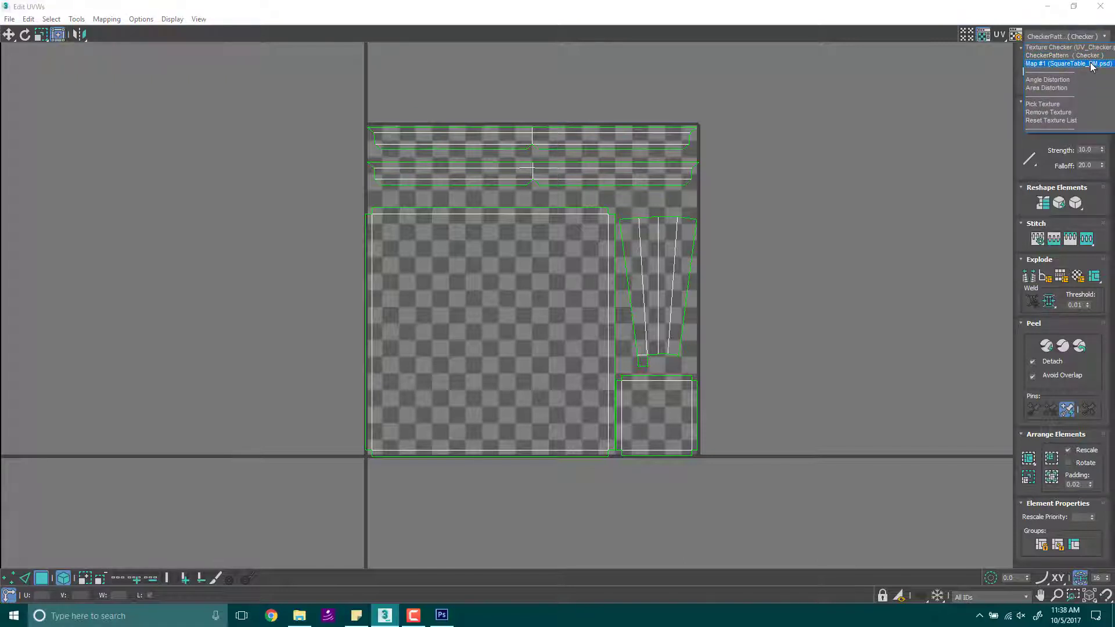
pyautogui.click(1069, 63)
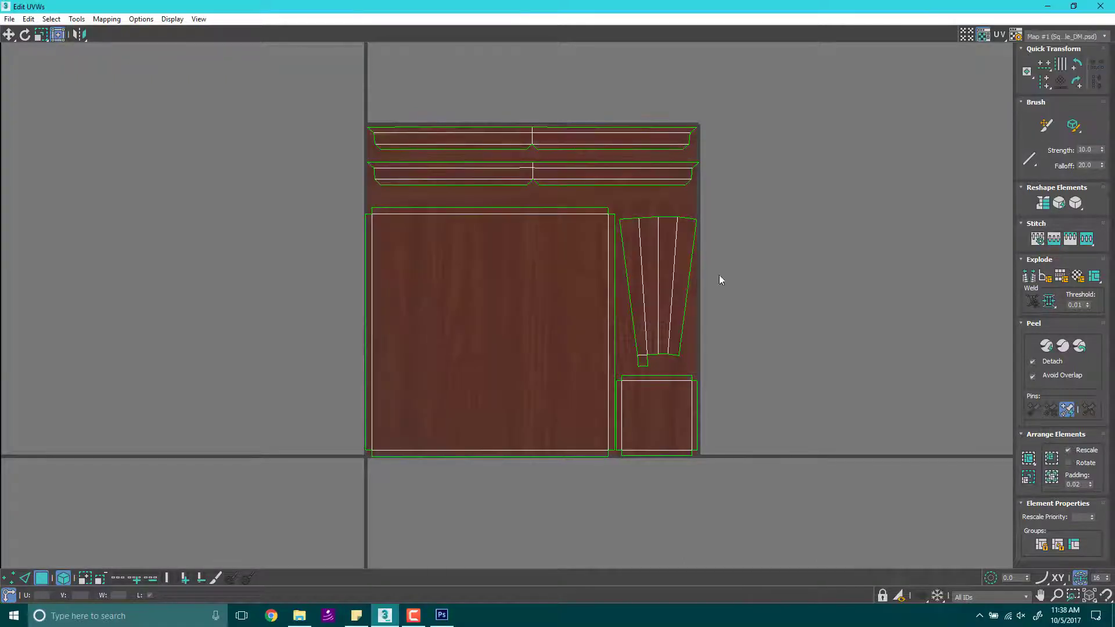
# Step: Enlarge the textured UV layout and capture the whole square with the Snipping Tool
pyautogui.scroll(2, 322, 168)
pyautogui.moveTo(319, 212); pyautogui.dragTo(253, 200, button='middle')
pyautogui.click(17, 614)
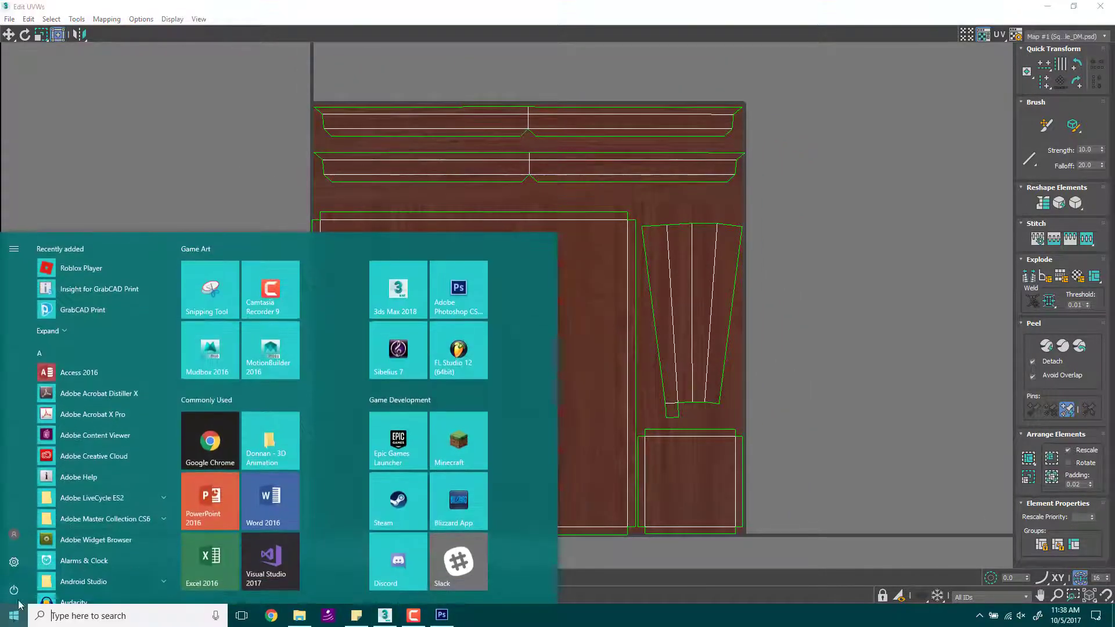
pyautogui.click(227, 292)
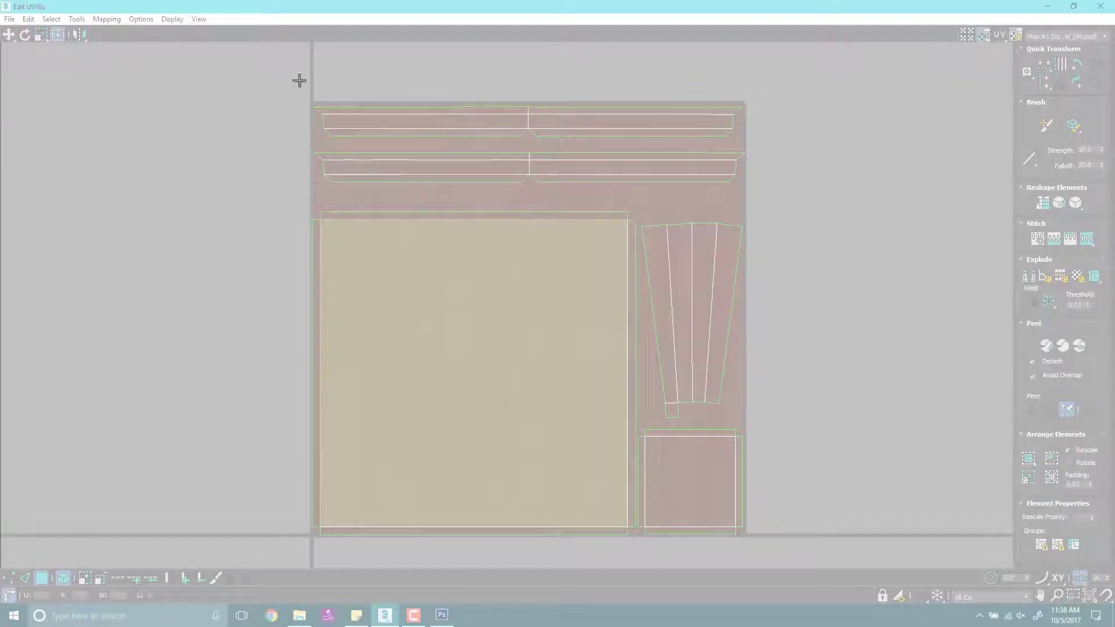
pyautogui.moveTo(285, 76); pyautogui.dragTo(771, 547)
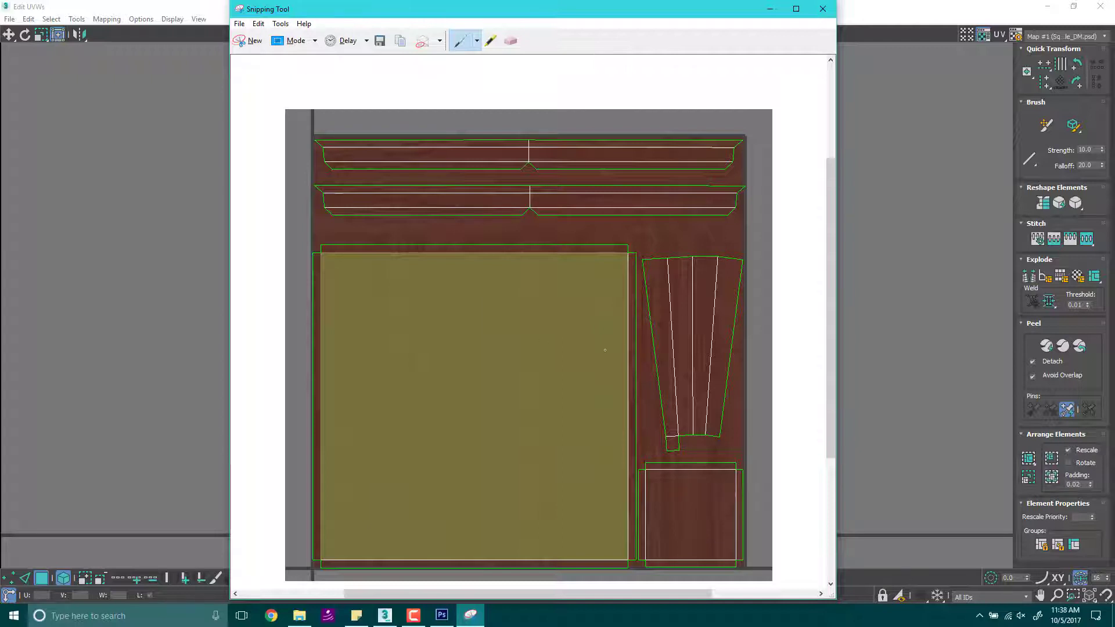
# Step: Choose to save the snip on closing and browse to the Q1W6D3_29_TableUV_UV7 folder in 2018_YouTube Files
pyautogui.click(823, 9)
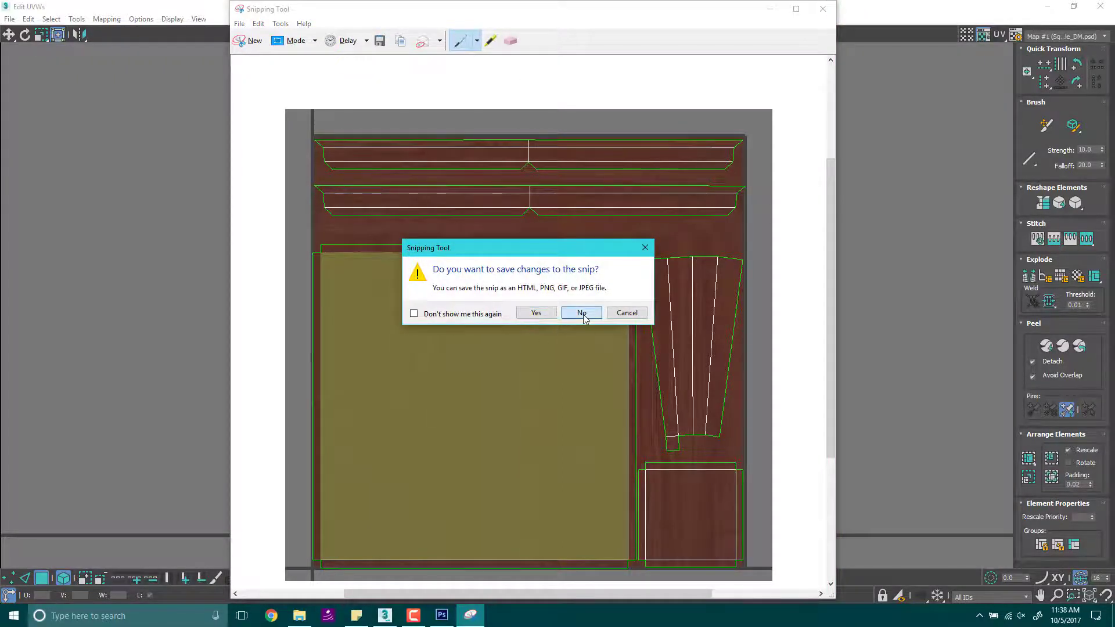
pyautogui.click(536, 313)
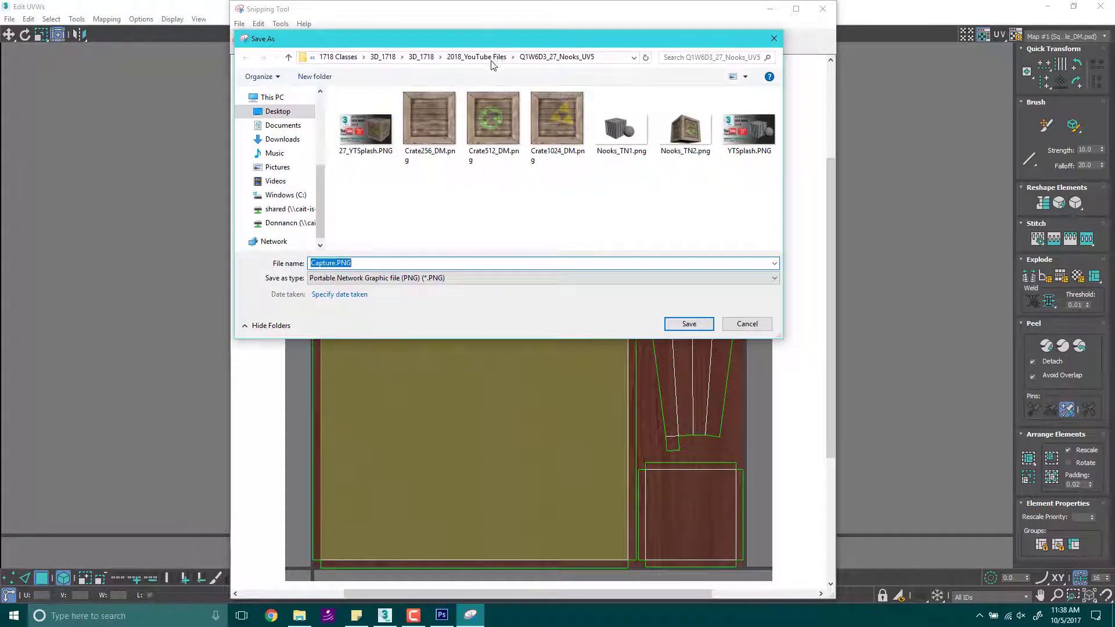
pyautogui.click(491, 63)
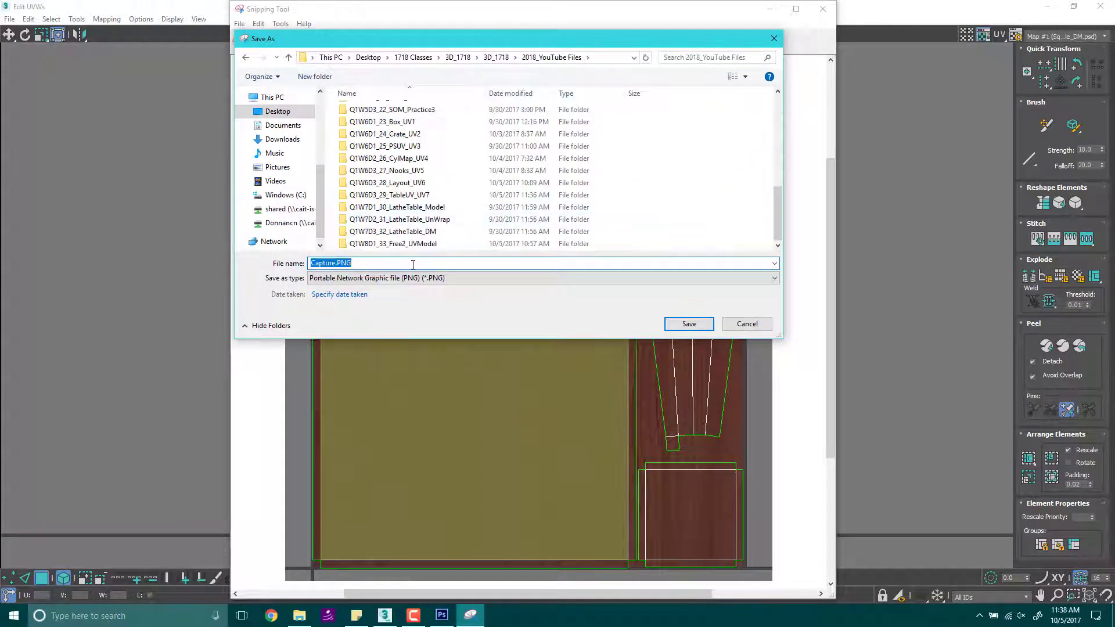
pyautogui.doubleClick(386, 195)
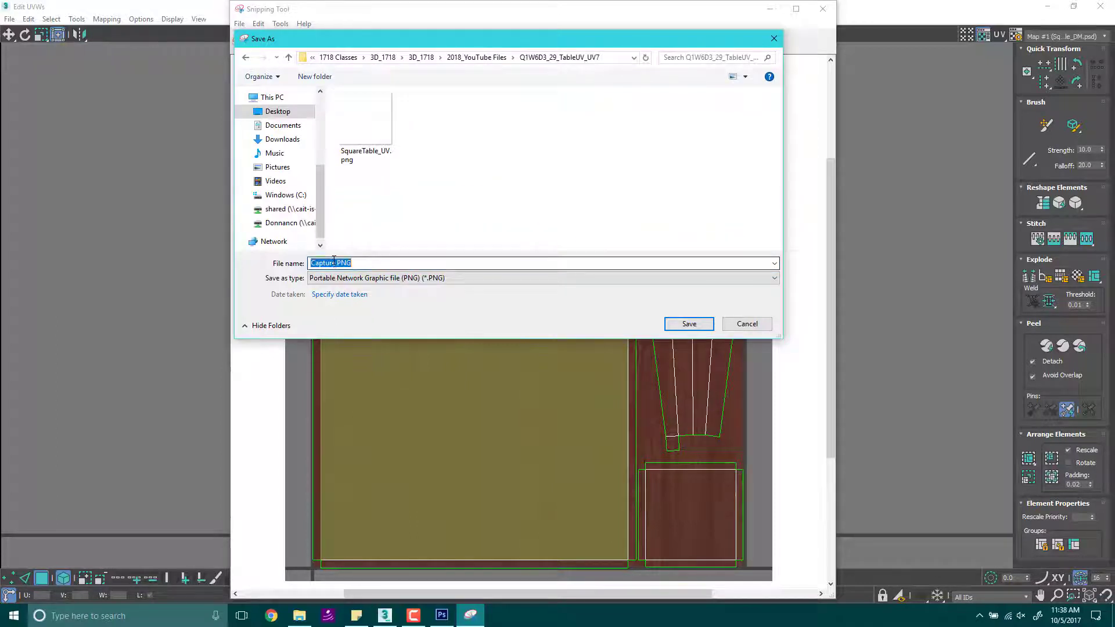
# Step: Save the snip as 8_lastname_SquareTable.PNG and close the Snipping Tool
pyautogui.moveTo(332, 263); pyautogui.dragTo(310, 262)
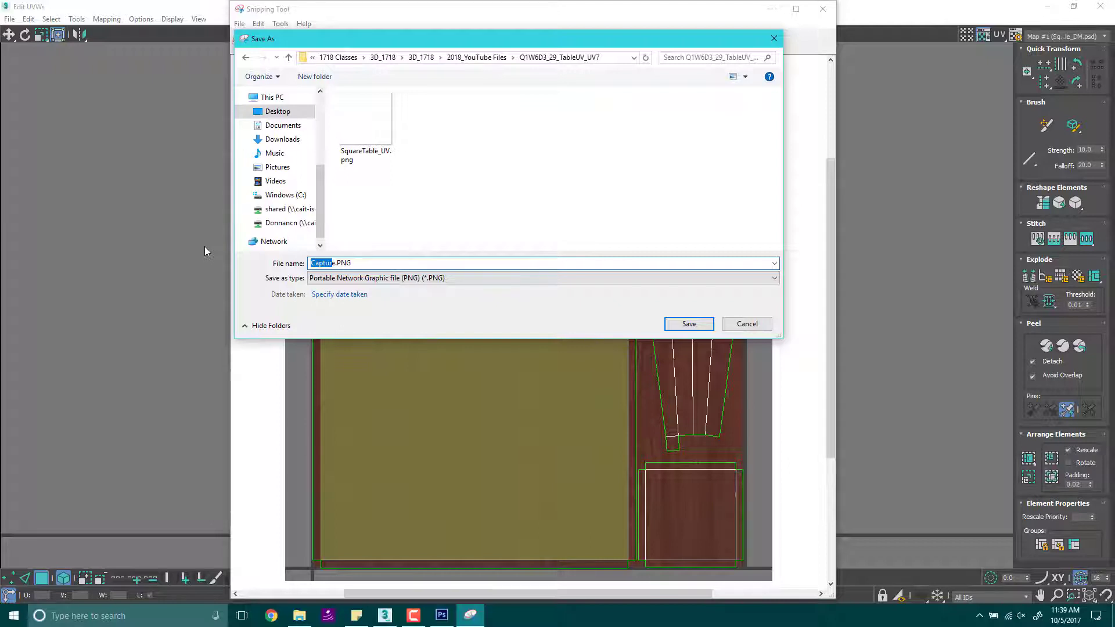
pyautogui.write('8')
pyautogui.write('_last')
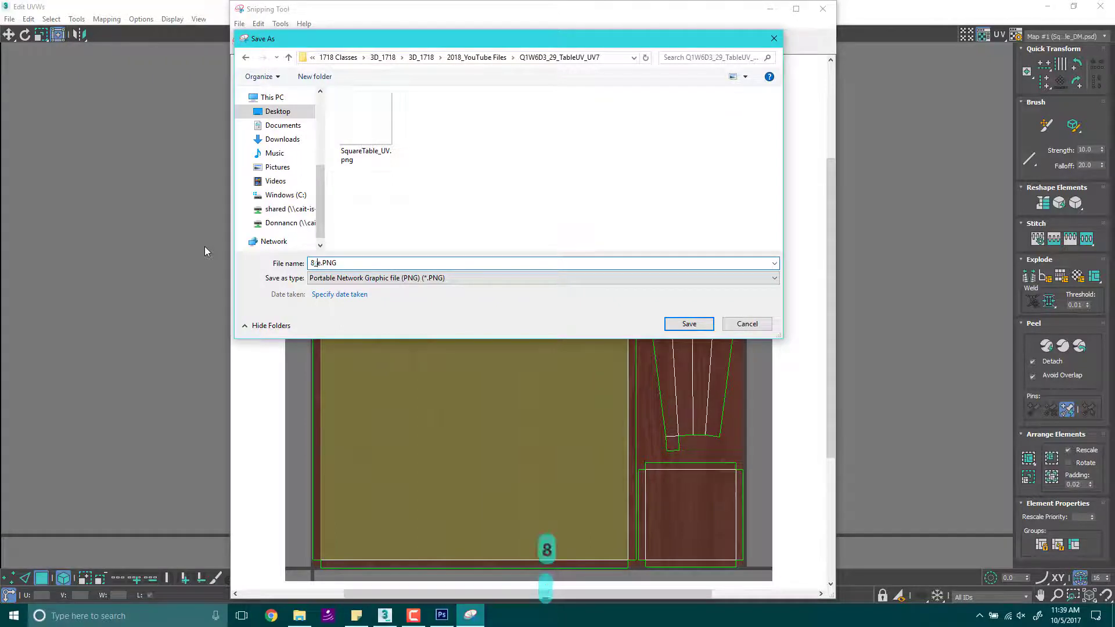
pyautogui.write('name_')
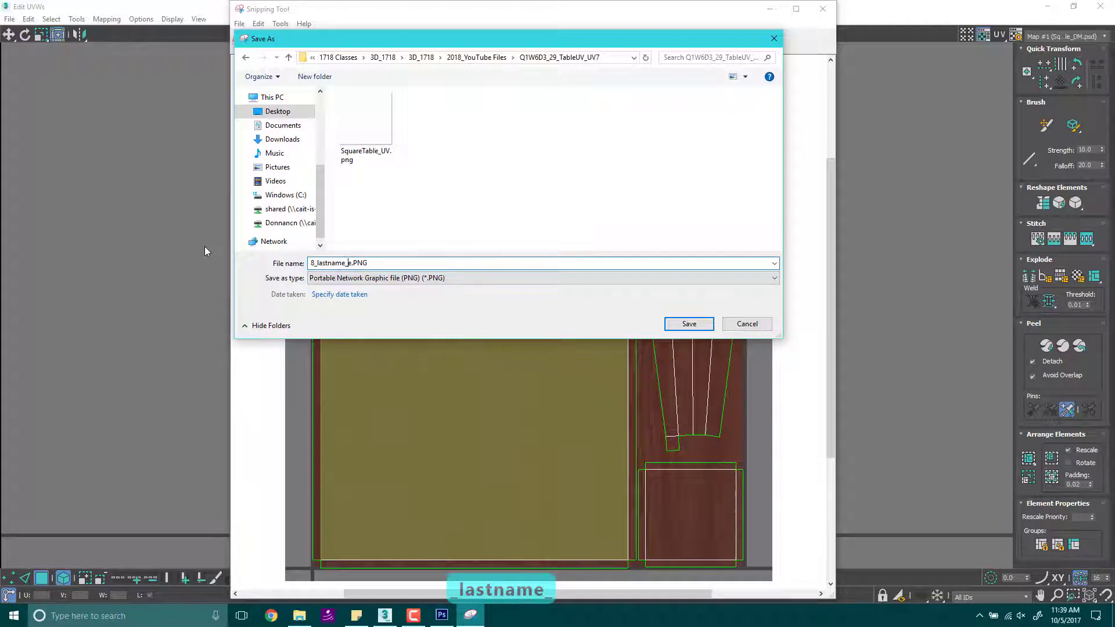
pyautogui.write('Ta')
pyautogui.press('BackSpace')
pyautogui.press('BackSpace')
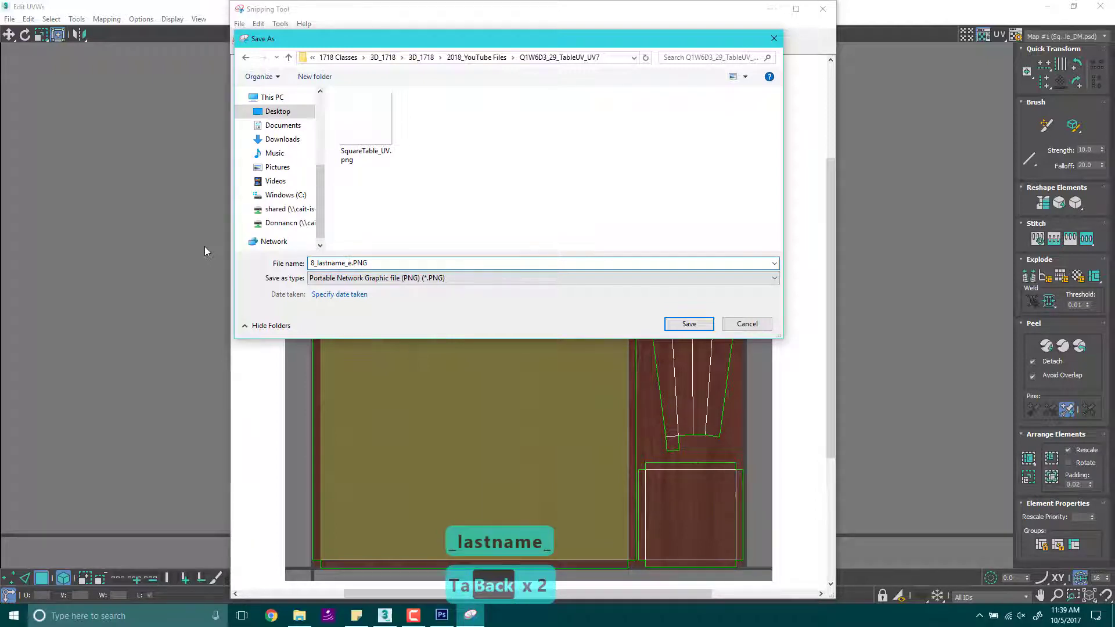
pyautogui.write('SquareTab')
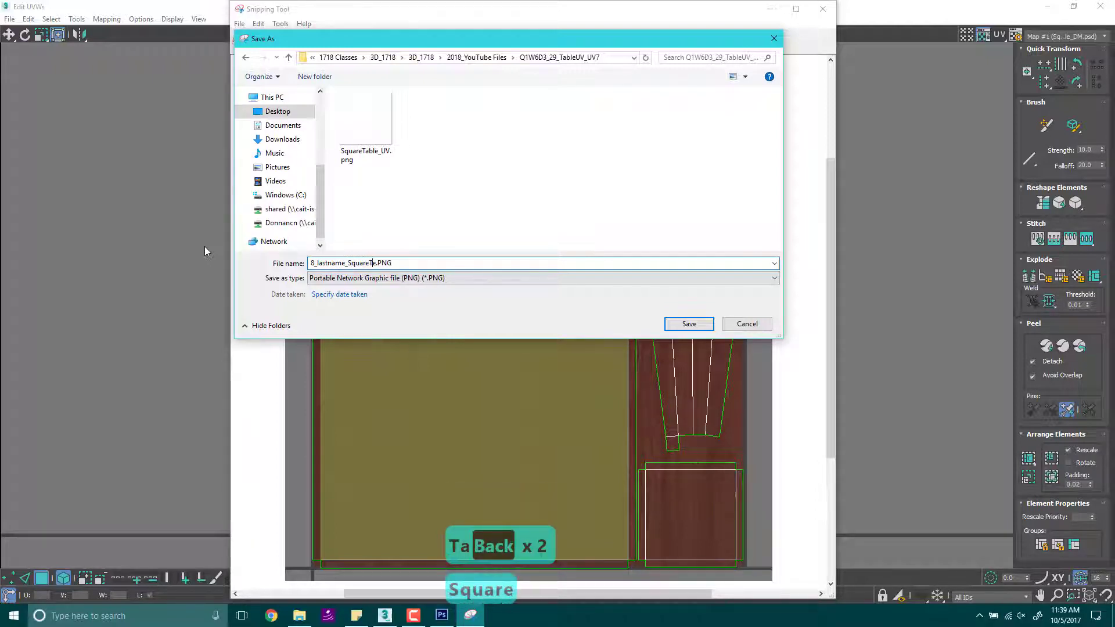
pyautogui.write('le')
pyautogui.press('Right')
pyautogui.press('BackSpace')
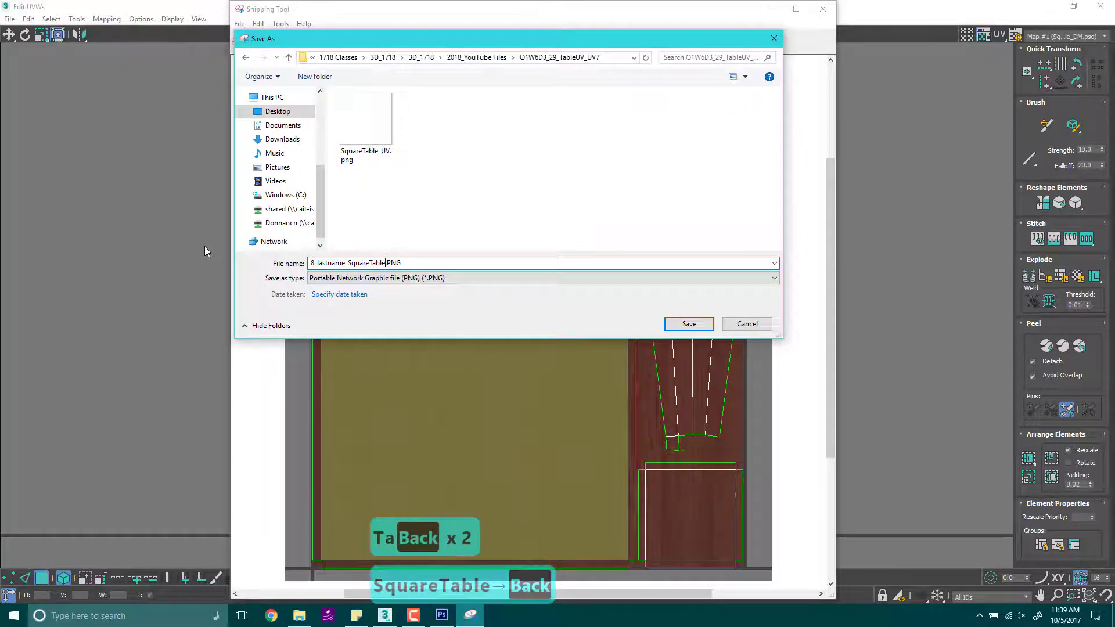
pyautogui.click(695, 327)
pyautogui.click(822, 8)
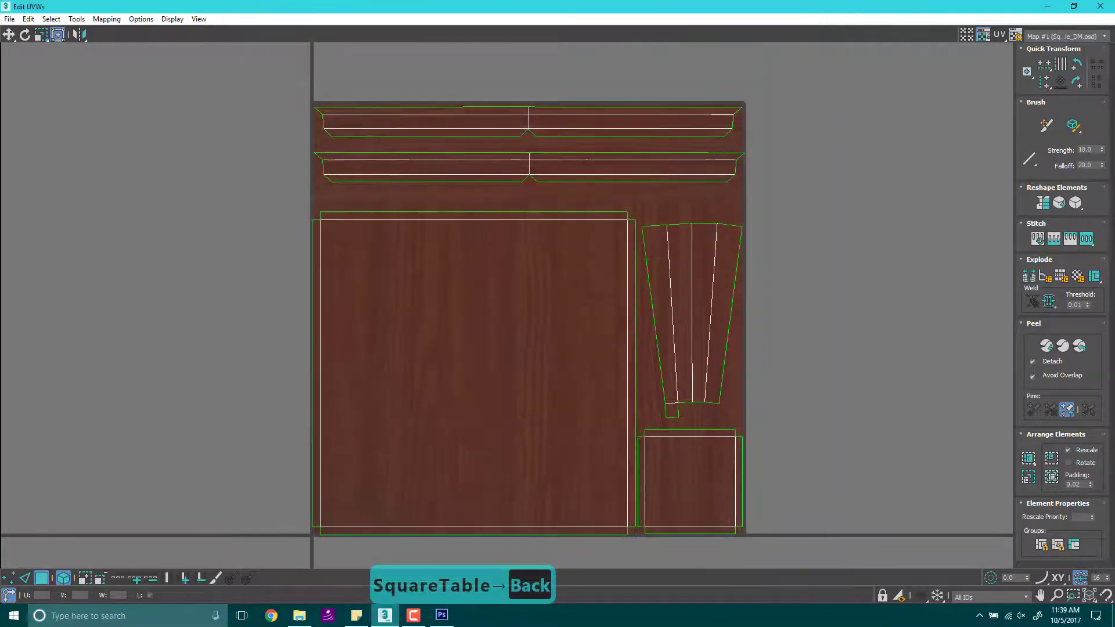
# Step: Minimize the UV editor and examine the wood texture on the table's top and underside
pyautogui.click(1051, 6)
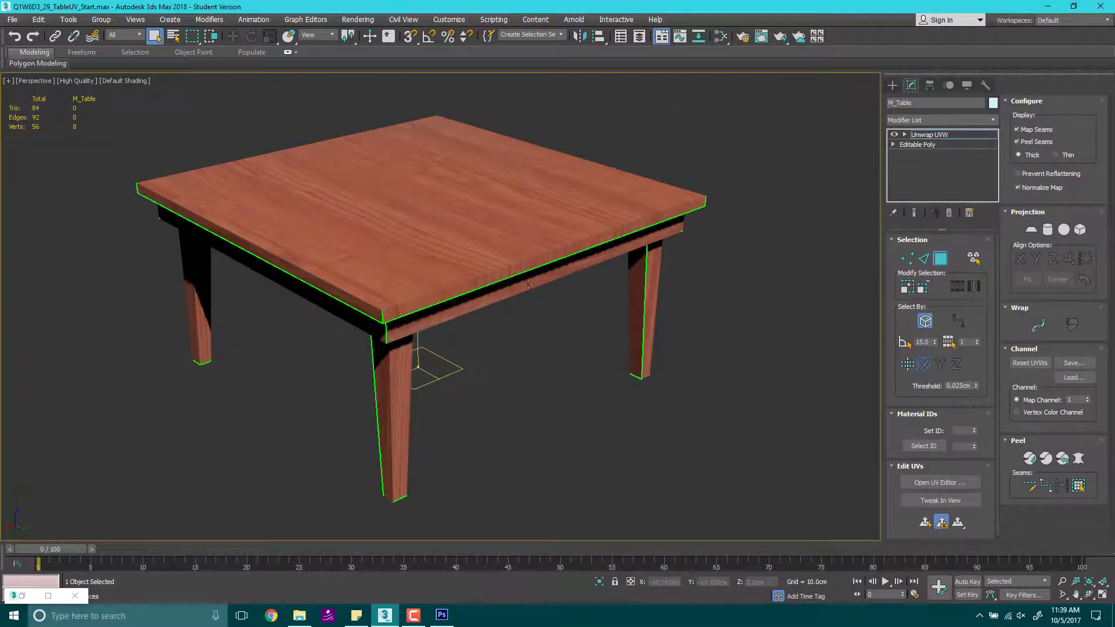
pyautogui.keyDown('alt'); pyautogui.moveTo(528, 284); pyautogui.dragTo(502, 288, button='middle'); pyautogui.keyUp('alt')
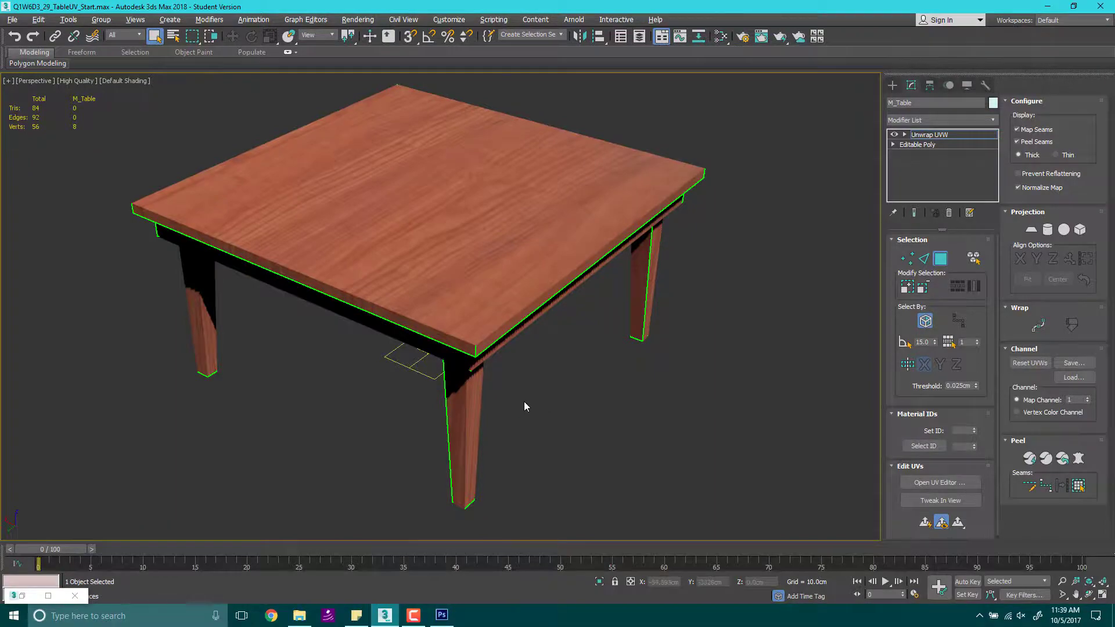
pyautogui.keyDown('alt'); pyautogui.moveTo(524, 402); pyautogui.dragTo(479, 289, button='middle'); pyautogui.keyUp('alt')
pyautogui.scroll(5, 479, 292)
pyautogui.scroll(-4, 478, 373)
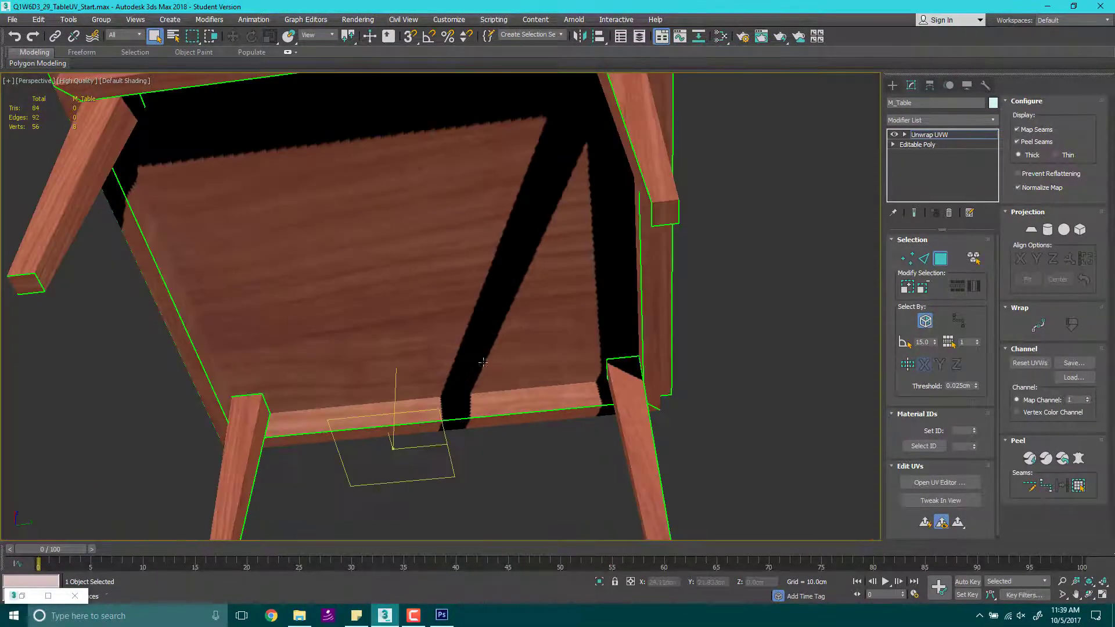
pyautogui.keyDown('alt'); pyautogui.moveTo(483, 363); pyautogui.dragTo(579, 326, button='middle'); pyautogui.keyUp('alt')
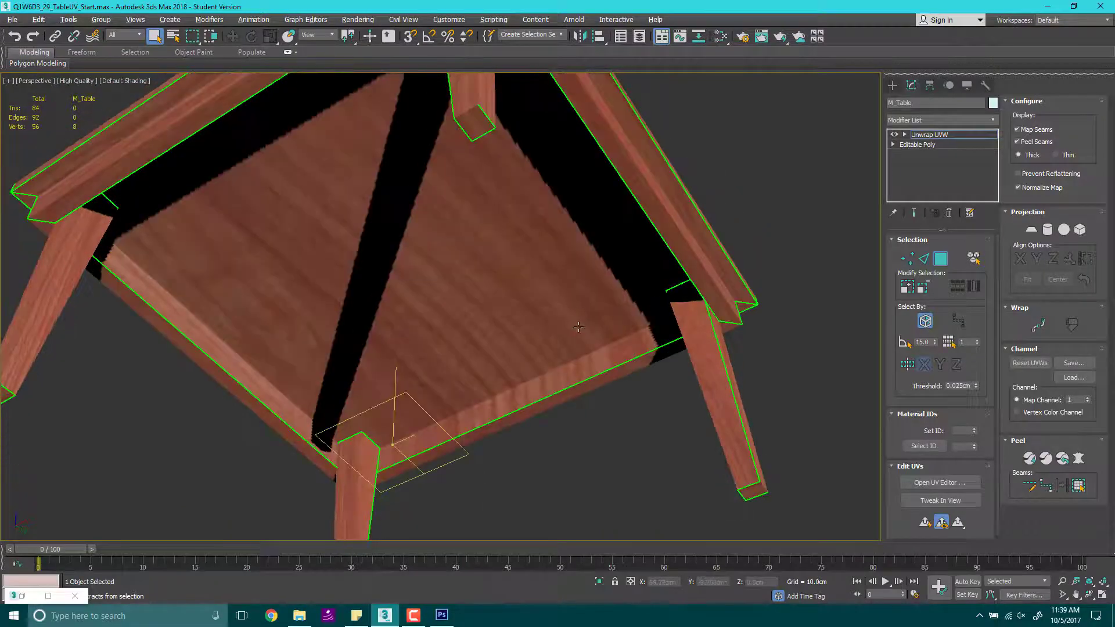
pyautogui.click(497, 404)
pyautogui.keyDown('alt'); pyautogui.moveTo(498, 405); pyautogui.dragTo(312, 218, button='middle'); pyautogui.keyUp('alt')
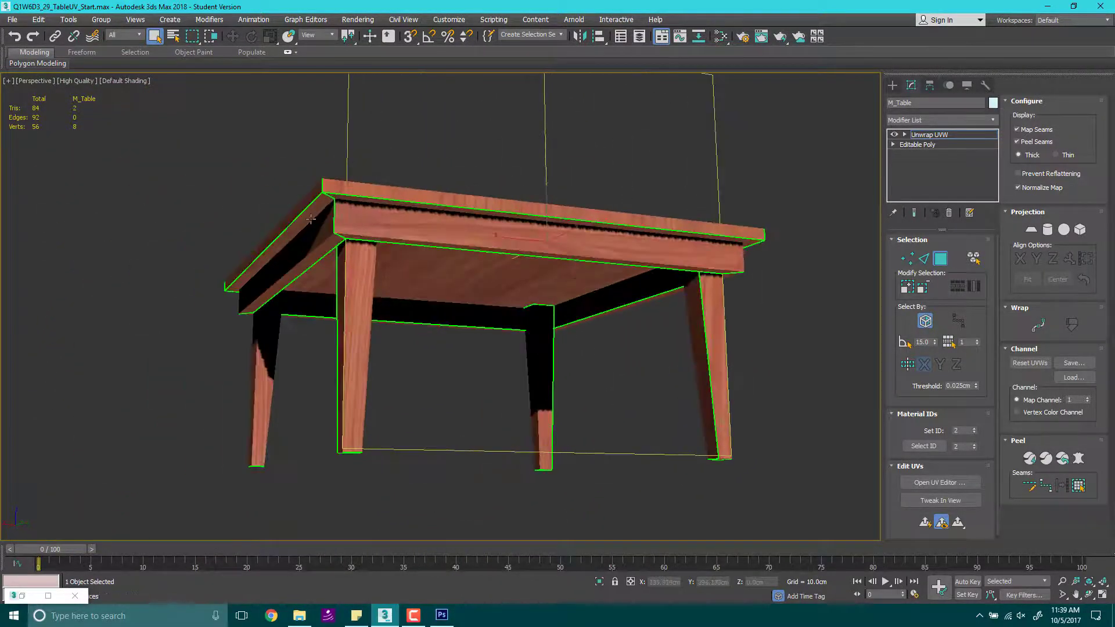
# Step: Examine the textured tabletop, aprons and legs from above and from a lower corner view
pyautogui.keyDown('alt'); pyautogui.moveTo(487, 251); pyautogui.dragTo(708, 282, button='middle'); pyautogui.keyUp('alt')
pyautogui.keyDown('alt'); pyautogui.moveTo(212, 228); pyautogui.dragTo(311, 302, button='middle'); pyautogui.keyUp('alt')
pyautogui.scroll(6, 497, 294)
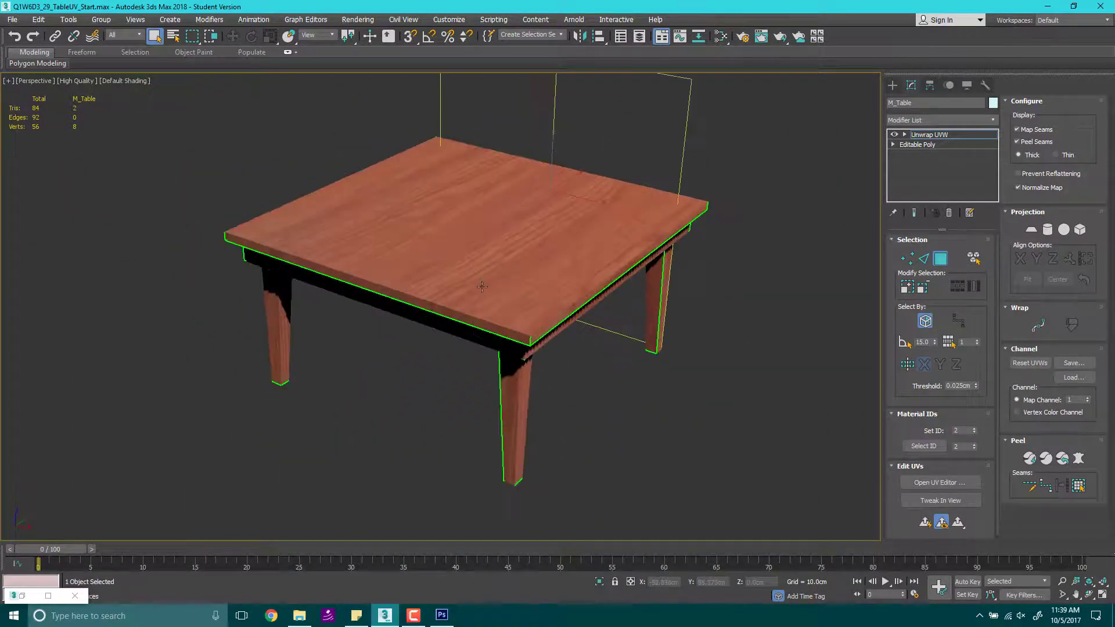
pyautogui.moveTo(554, 313); pyautogui.dragTo(522, 280, button='middle')
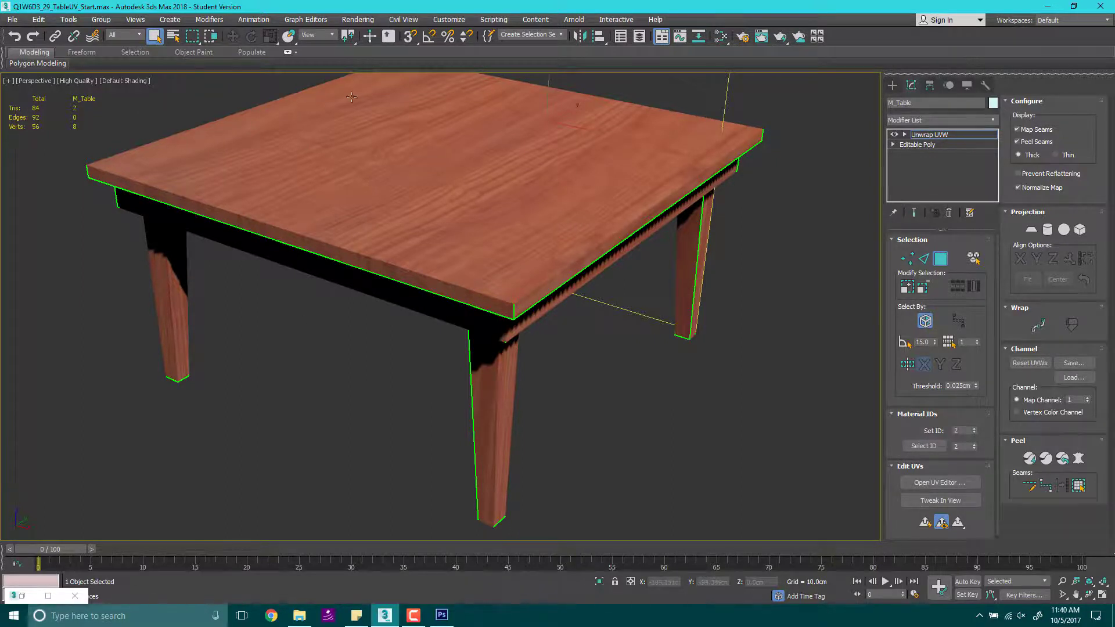
pyautogui.scroll(-3, 473, 245)
pyautogui.scroll(3, 473, 245)
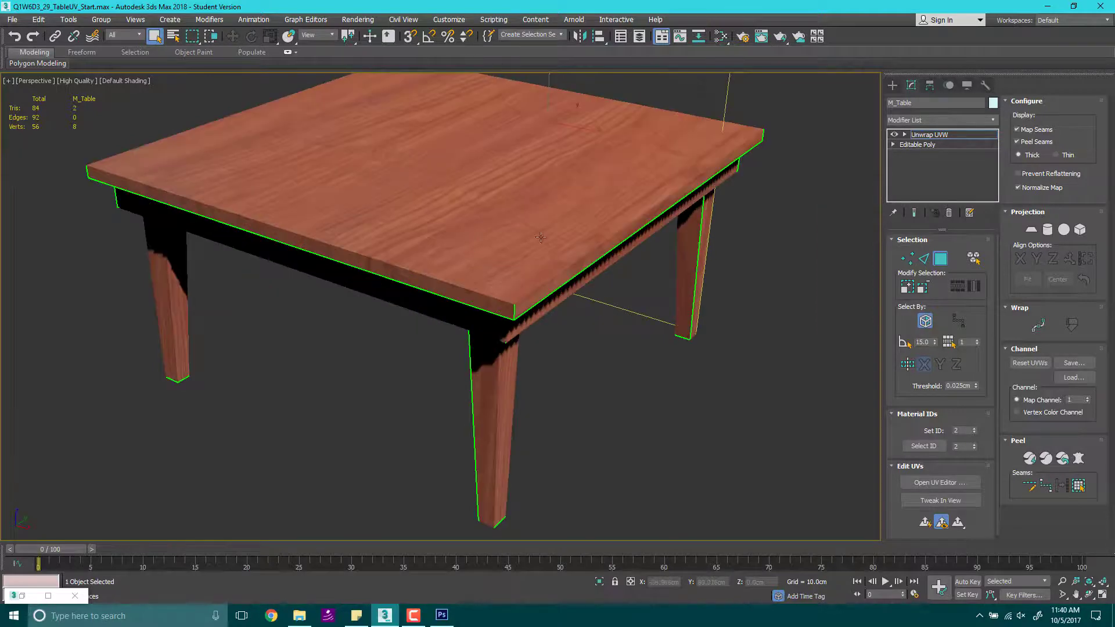
pyautogui.keyDown('alt'); pyautogui.moveTo(540, 238); pyautogui.dragTo(521, 284, button='middle'); pyautogui.keyUp('alt')
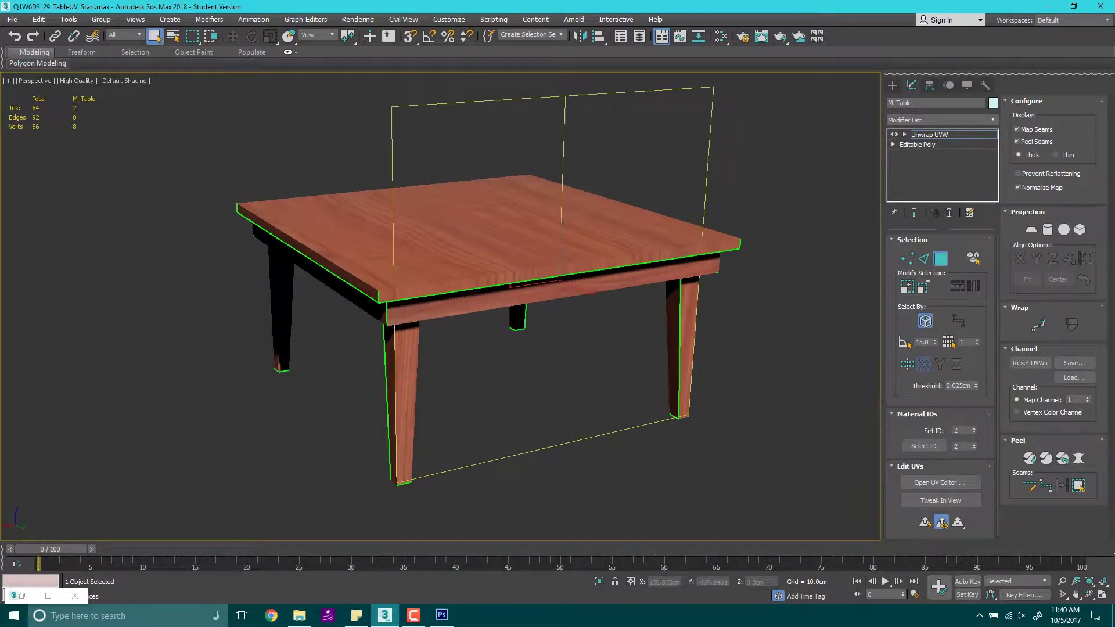